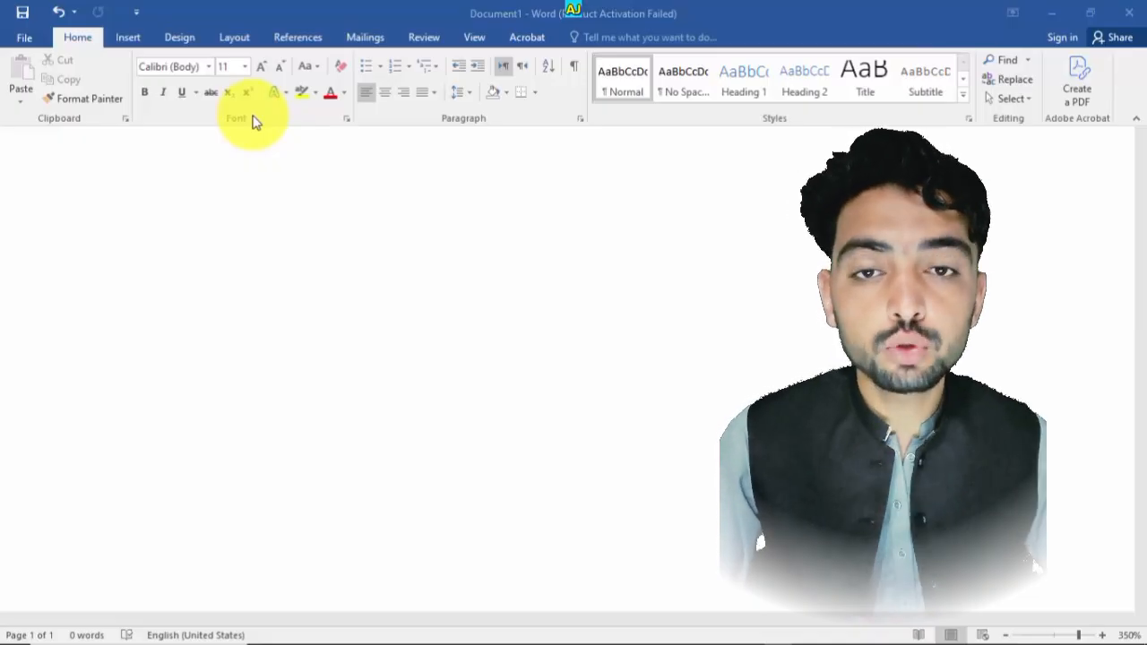
# - Examine the change case, clear formatting and underline style options of the Font group
pyautogui.click(317, 70)
pyautogui.click(317, 70)
pyautogui.click(315, 71)
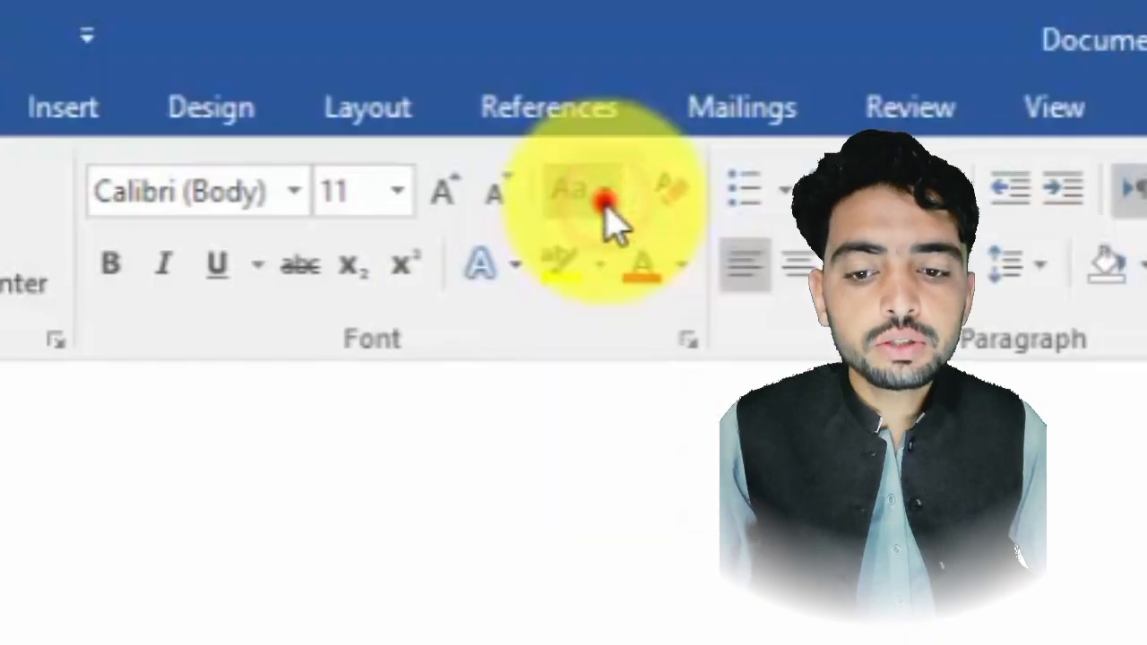
pyautogui.click(341, 66)
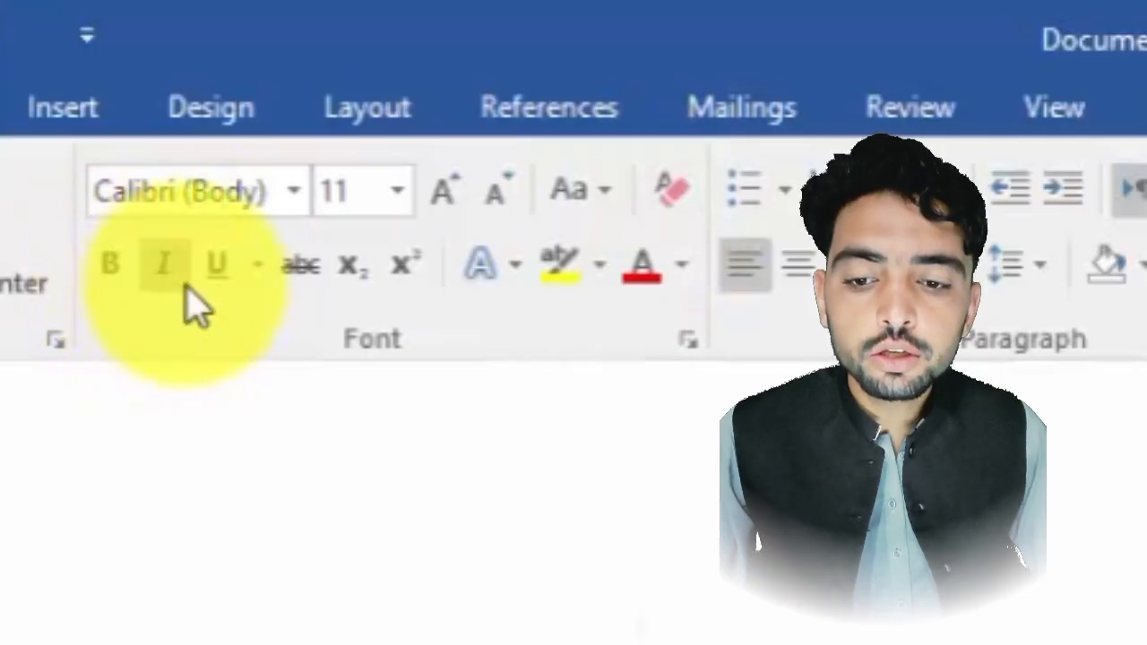
pyautogui.click(253, 266)
pyautogui.click(253, 267)
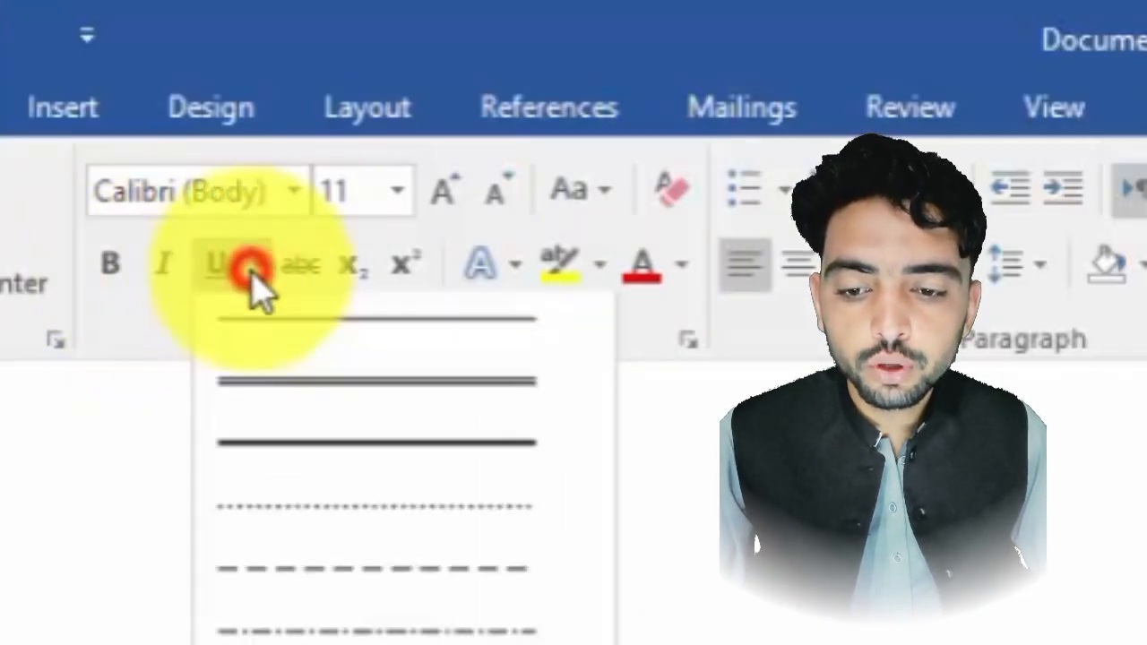
# - Turn on strikethrough and superscript, and open the text highlight and font colour palettes
pyautogui.click(296, 264)
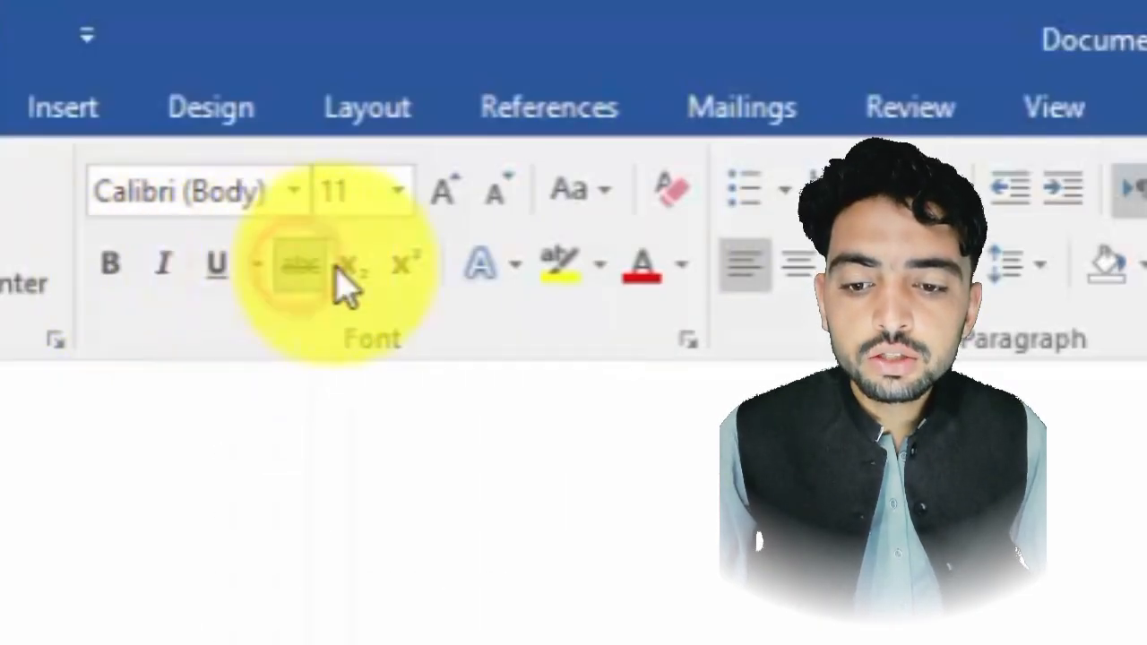
pyautogui.click(399, 266)
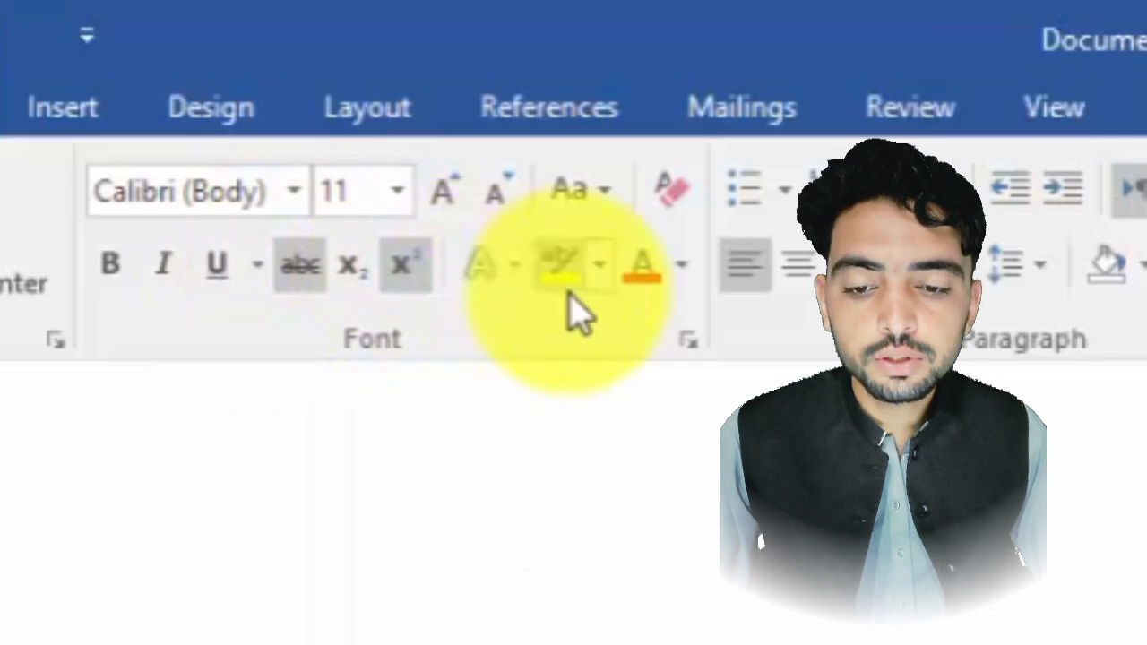
pyautogui.click(597, 265)
pyautogui.click(600, 265)
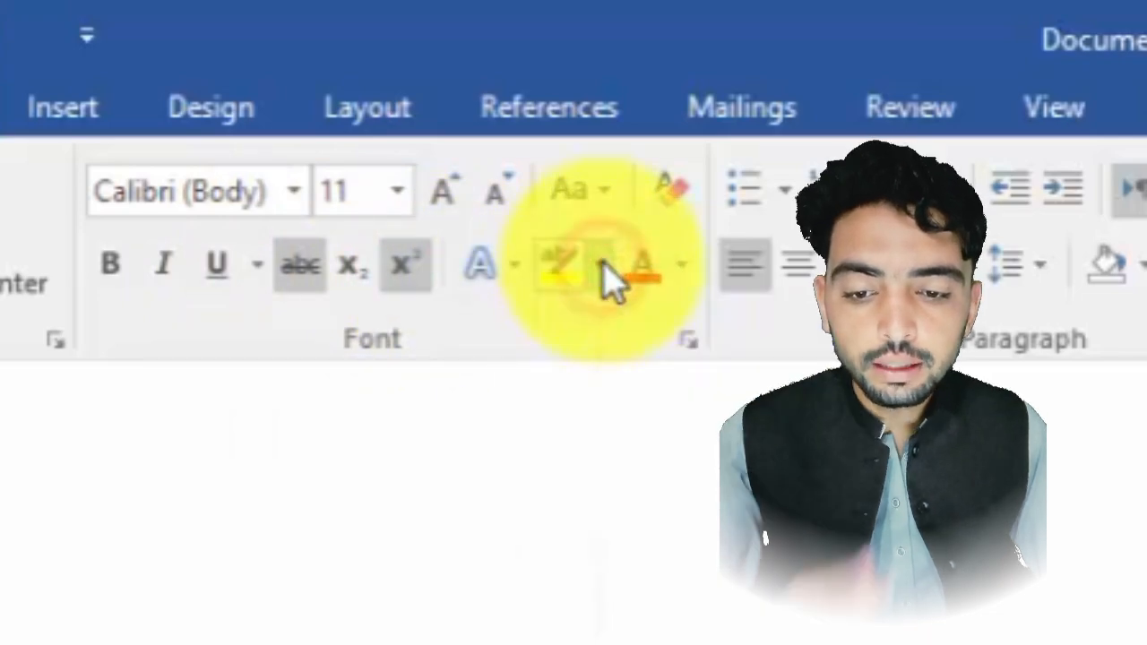
pyautogui.click(684, 265)
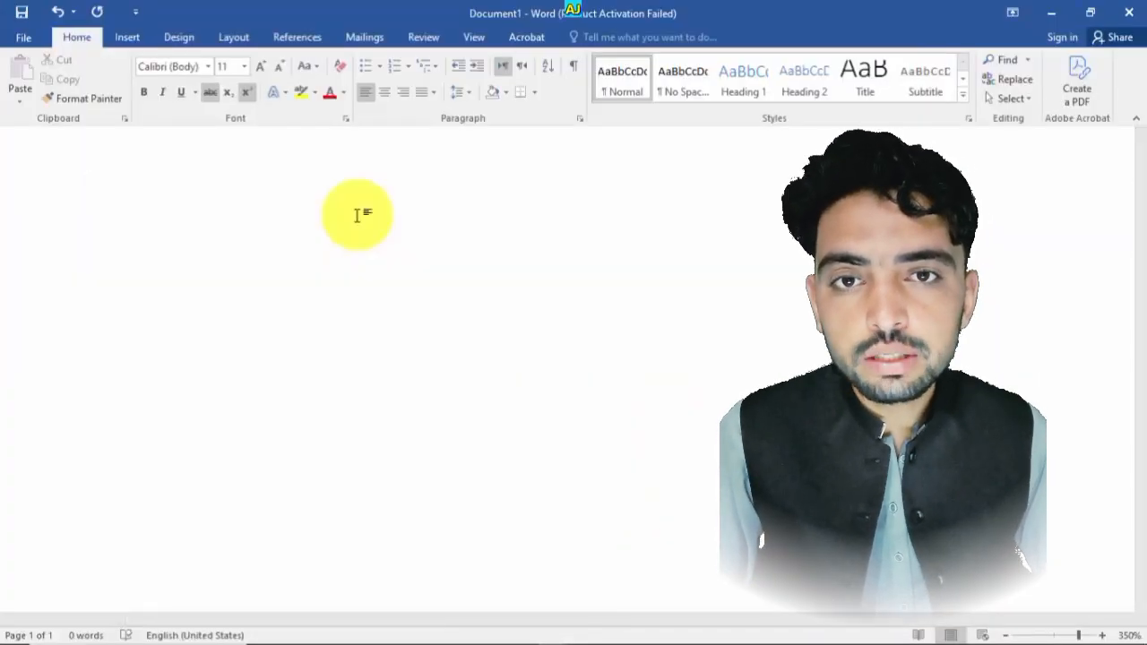
# - Open the font list, then type the presenter's first name and delete it again
pyautogui.click(208, 67)
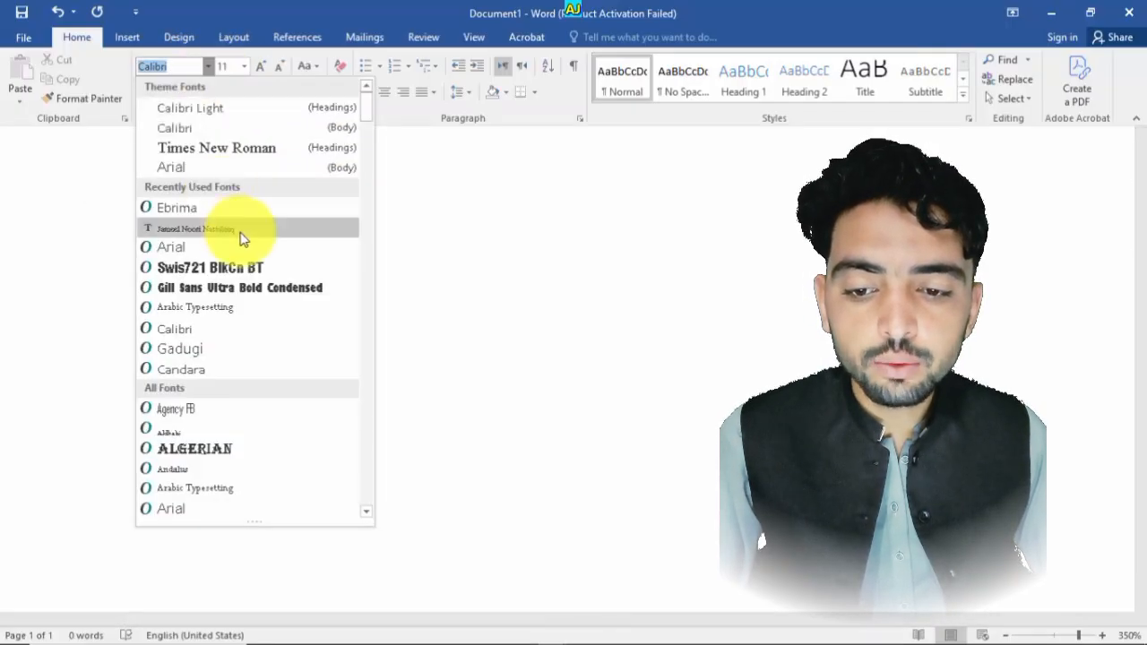
pyautogui.click(497, 333)
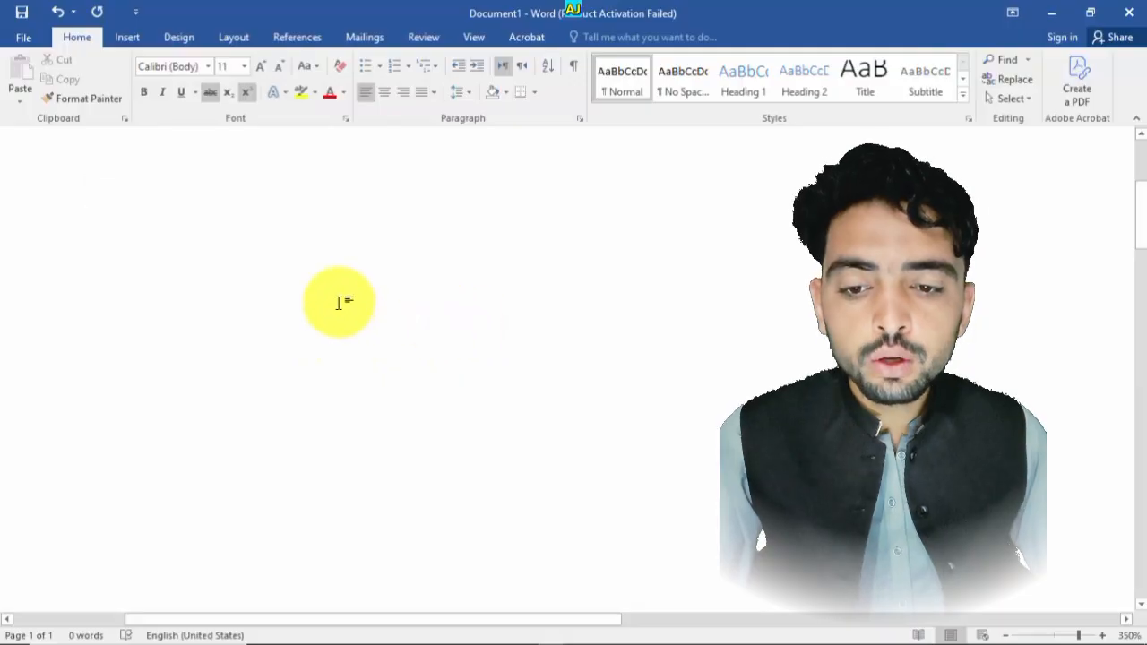
pyautogui.write('Muhammad')
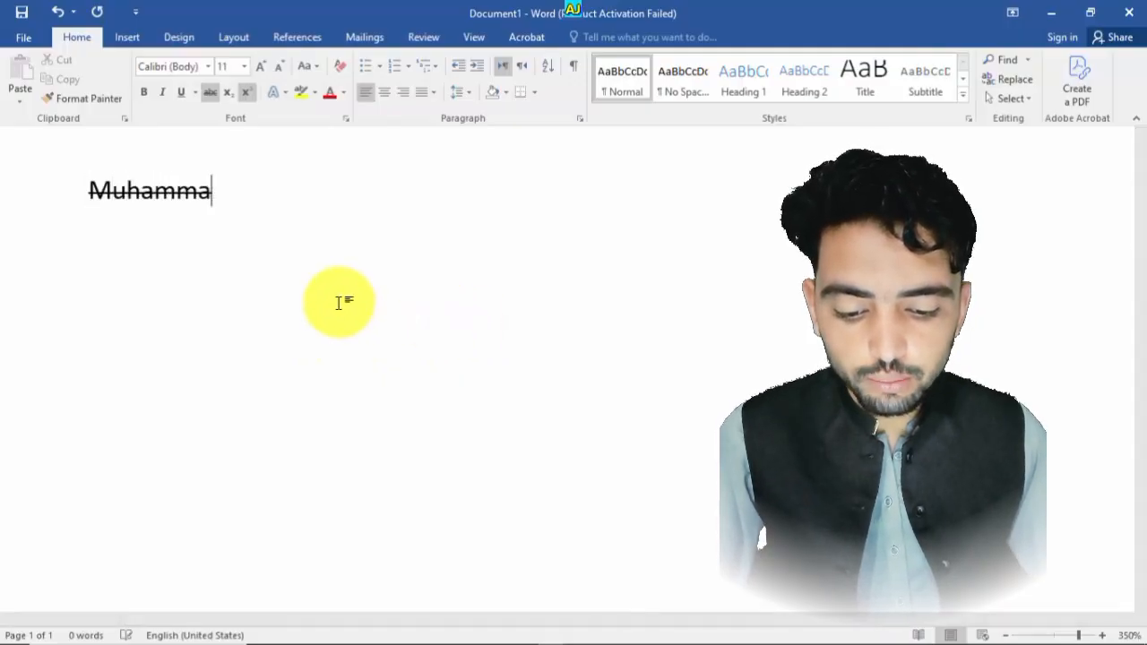
pyautogui.press('BackSpace')
pyautogui.press('BackSpace')
pyautogui.press('BackSpace')
pyautogui.press('BackSpace')
pyautogui.press('BackSpace')
pyautogui.press('BackSpace')
pyautogui.press('BackSpace')
pyautogui.press('BackSpace')
pyautogui.press('BackSpace')
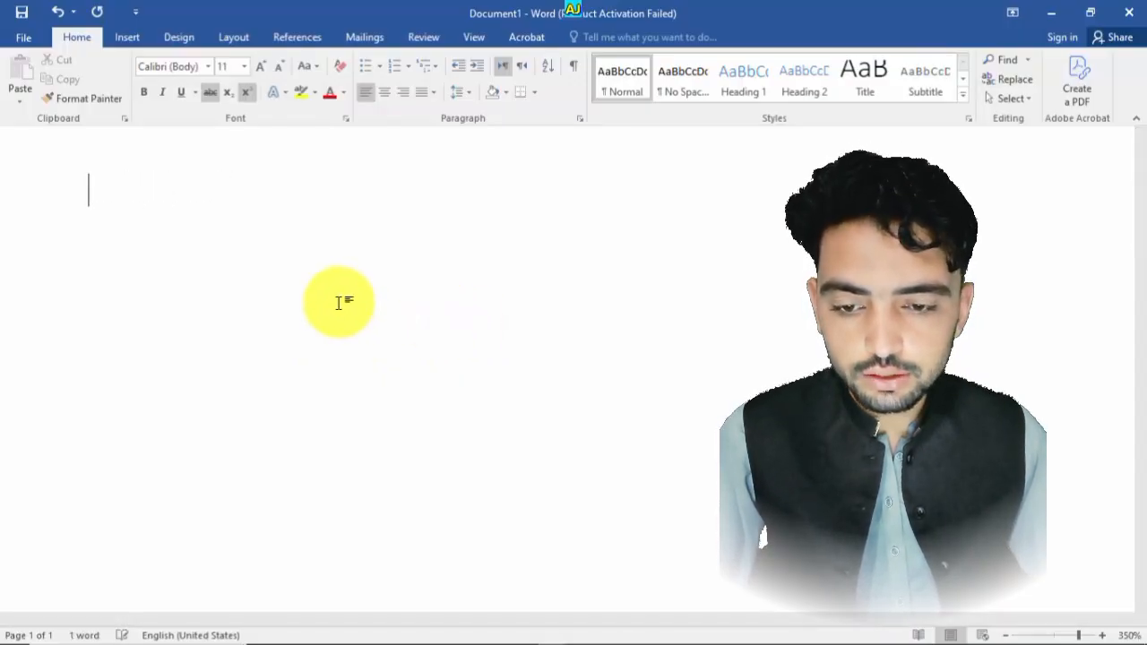
# - Turn off strikethrough and type the presenter's full name on the page
pyautogui.click(210, 92)
pyautogui.write('M')
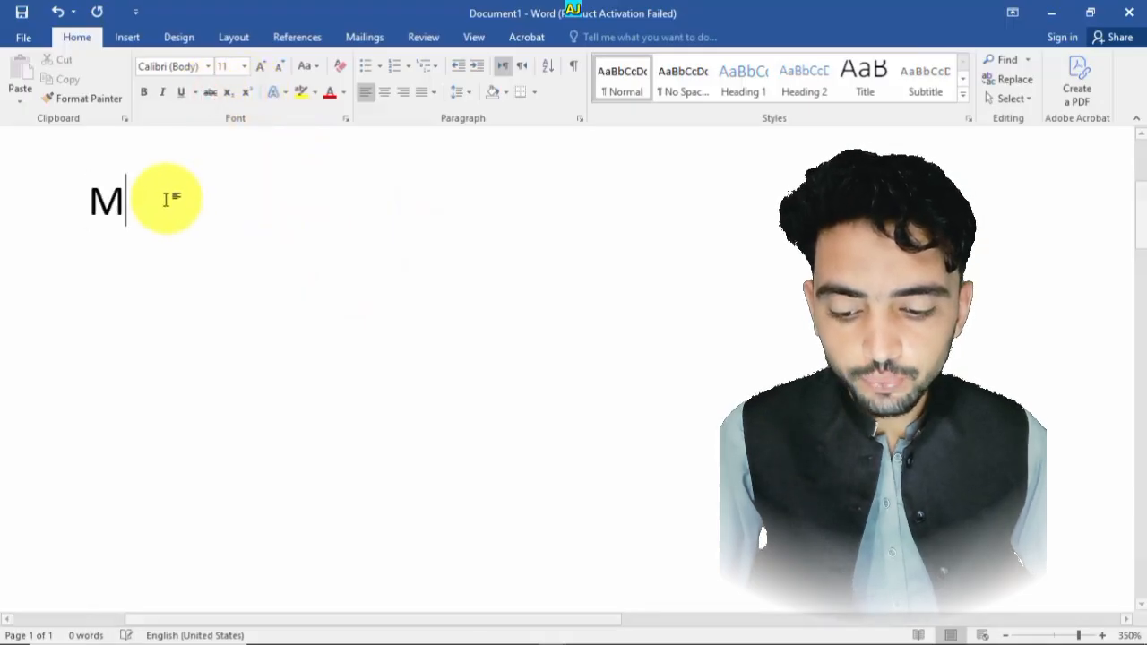
pyautogui.write('uham')
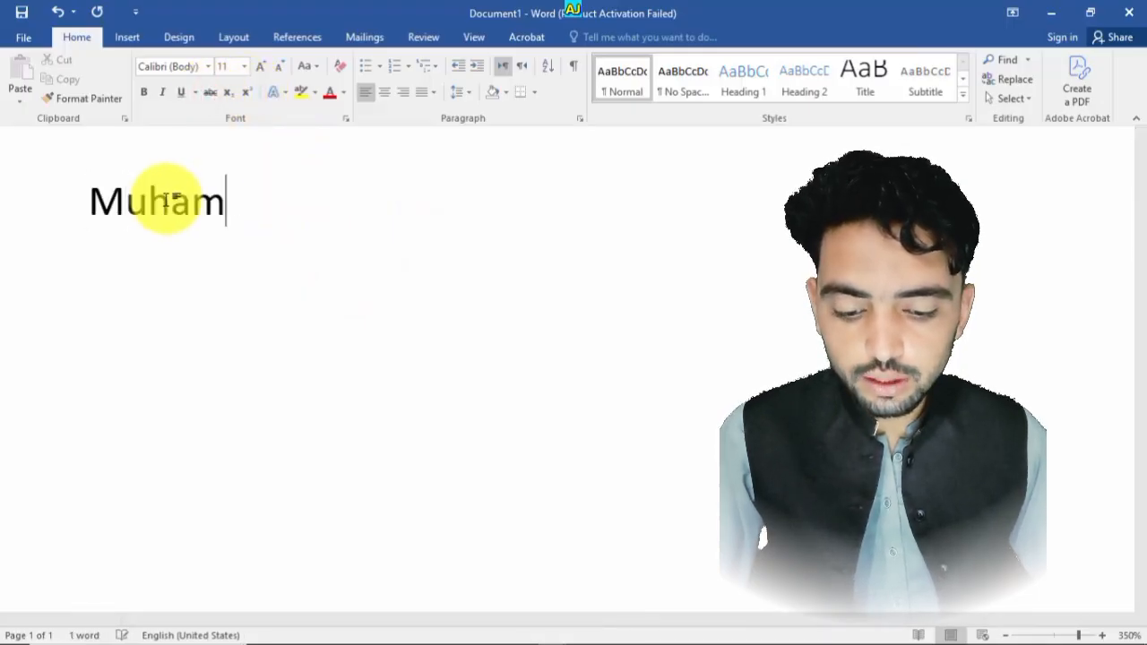
pyautogui.write('mad Amie')
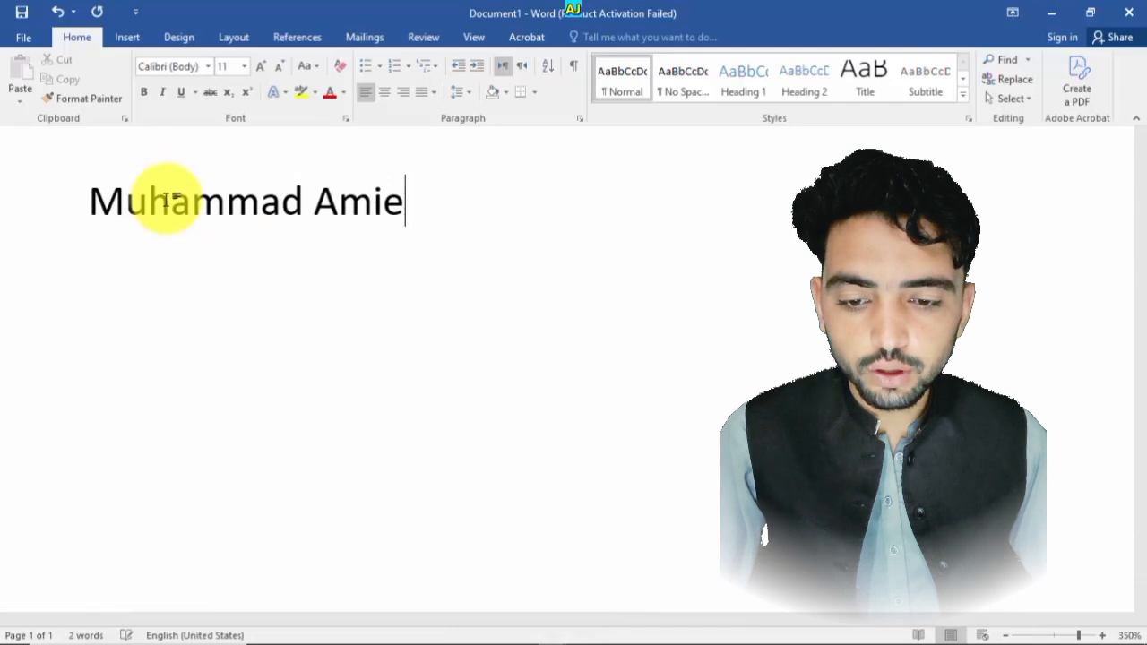
pyautogui.press('BackSpace')
pyautogui.write('r')
# - Zoom in on the page, select the name and make it bold
pyautogui.keyDown('ctrl'); pyautogui.scroll(11, 243, 191); pyautogui.keyUp('ctrl')
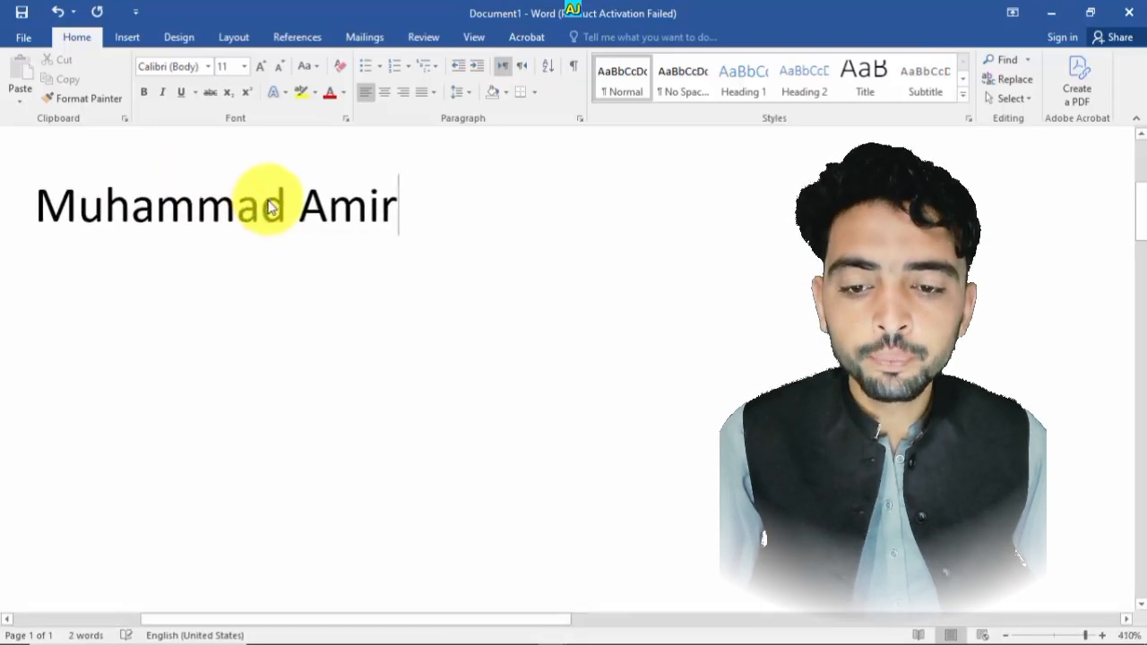
pyautogui.moveTo(530, 616); pyautogui.dragTo(502, 615)
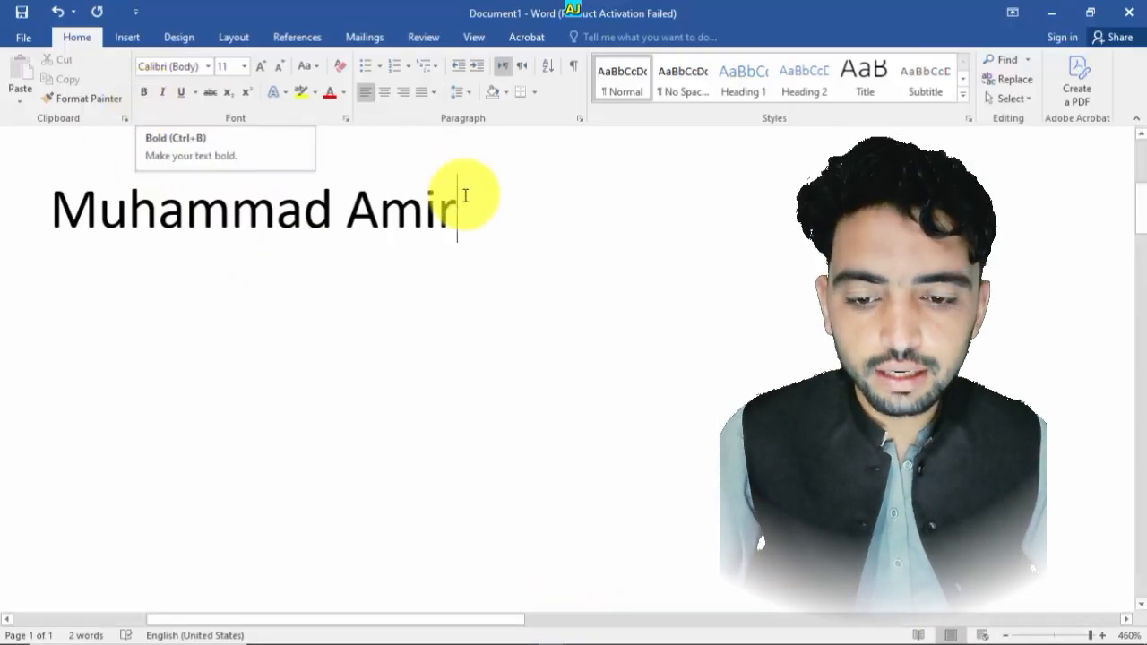
pyautogui.moveTo(465, 196); pyautogui.dragTo(80, 195)
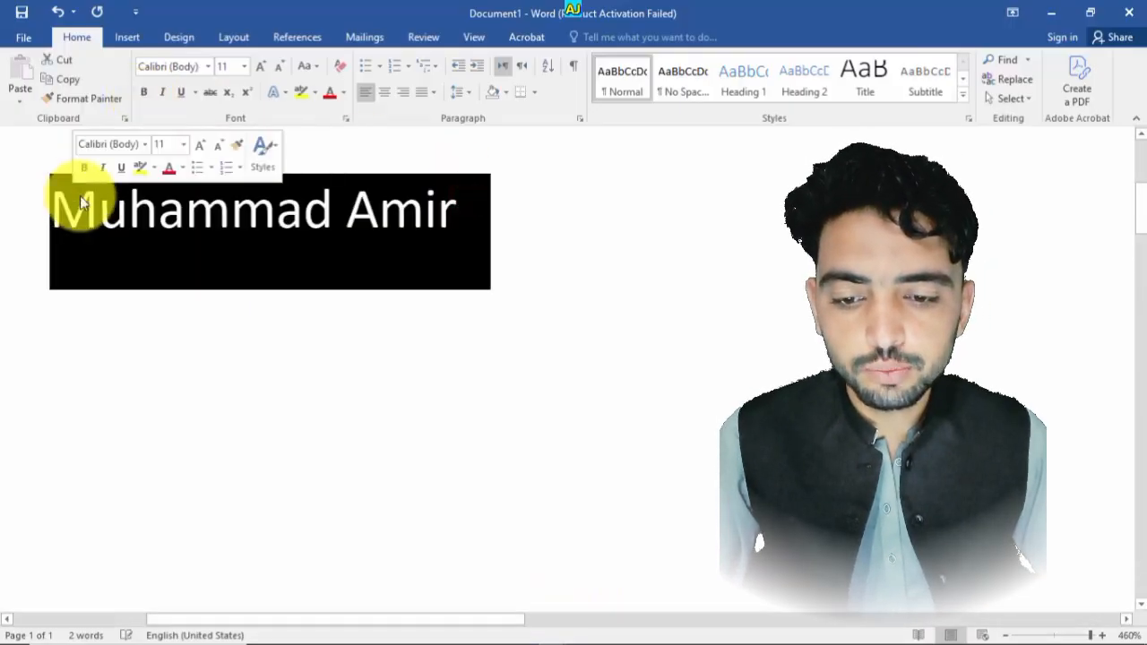
pyautogui.click(143, 95)
pyautogui.click(505, 257)
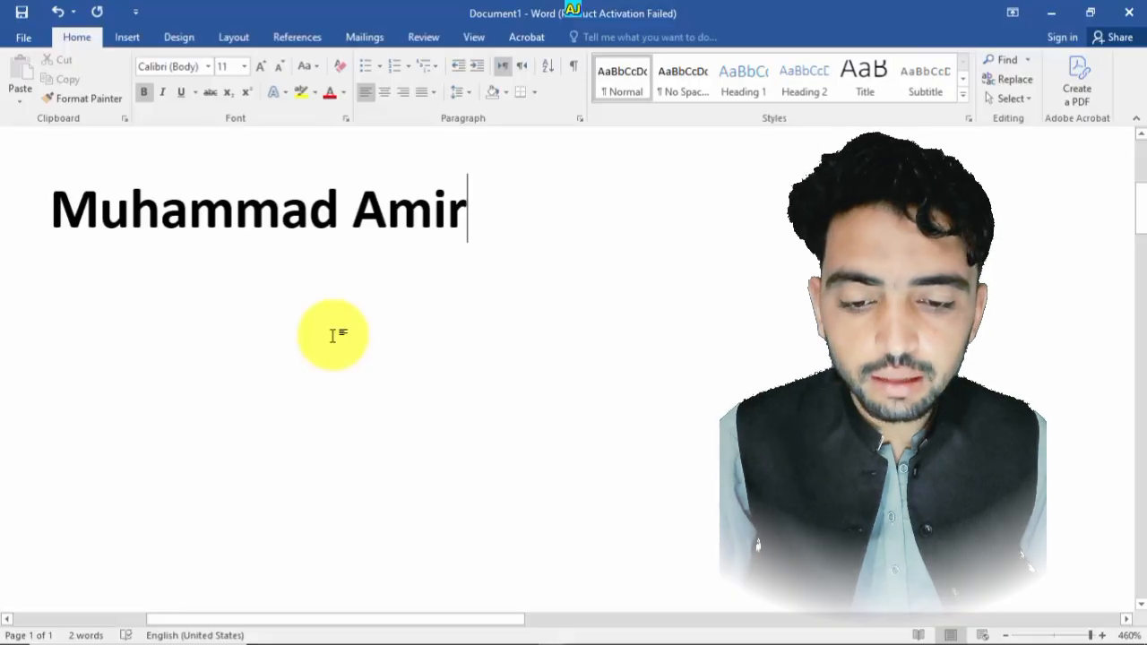
# - Select all the text and remove the bold formatting
pyautogui.hotkey('ctrl', 'a')
pyautogui.hotkey('ctrl', 'b')
pyautogui.click(468, 263)
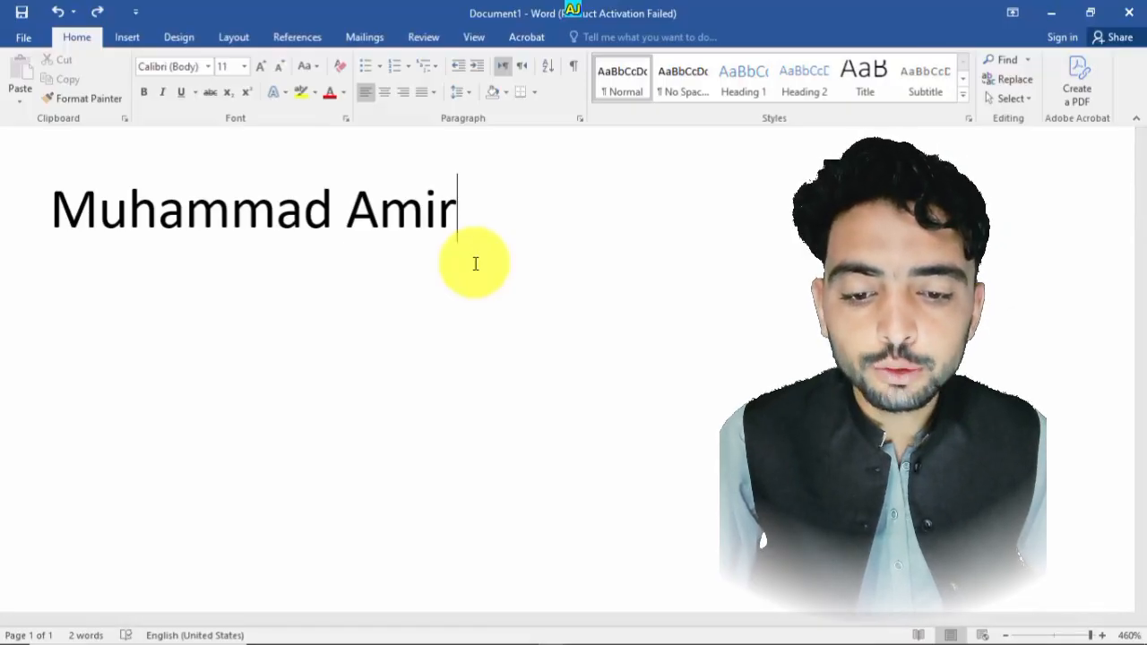
# - Select all the text and make it bold again
pyautogui.hotkey('ctrl', 'a')
pyautogui.hotkey('ctrl', 'b')
pyautogui.click(535, 225)
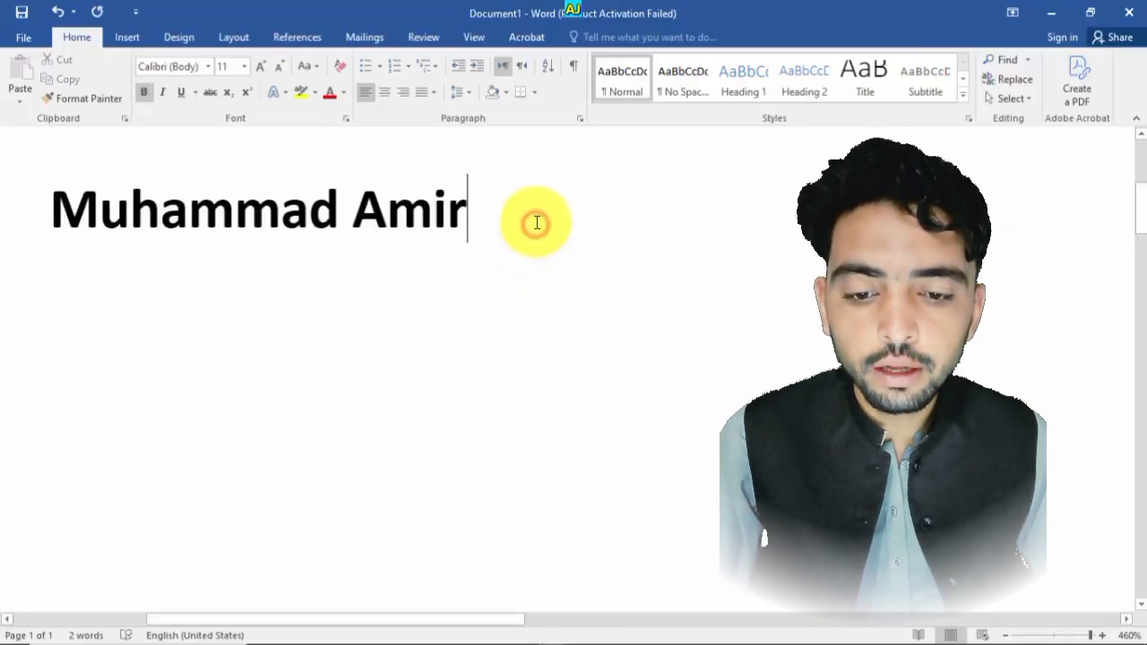
pyautogui.moveTo(487, 218); pyautogui.dragTo(179, 184)
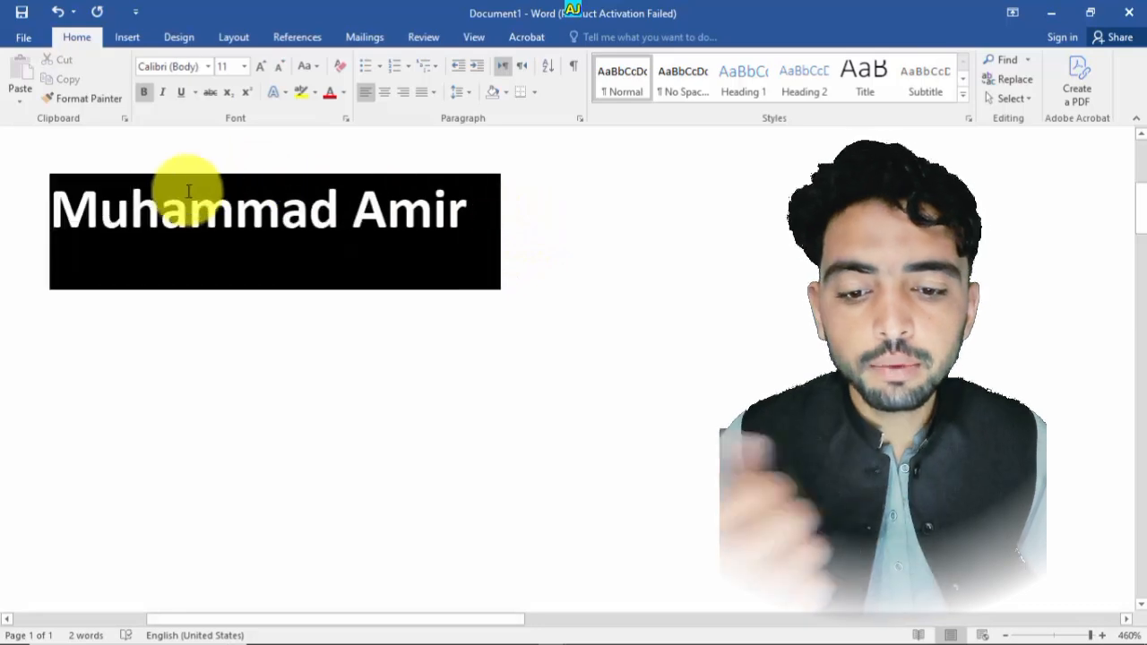
pyautogui.click(543, 223)
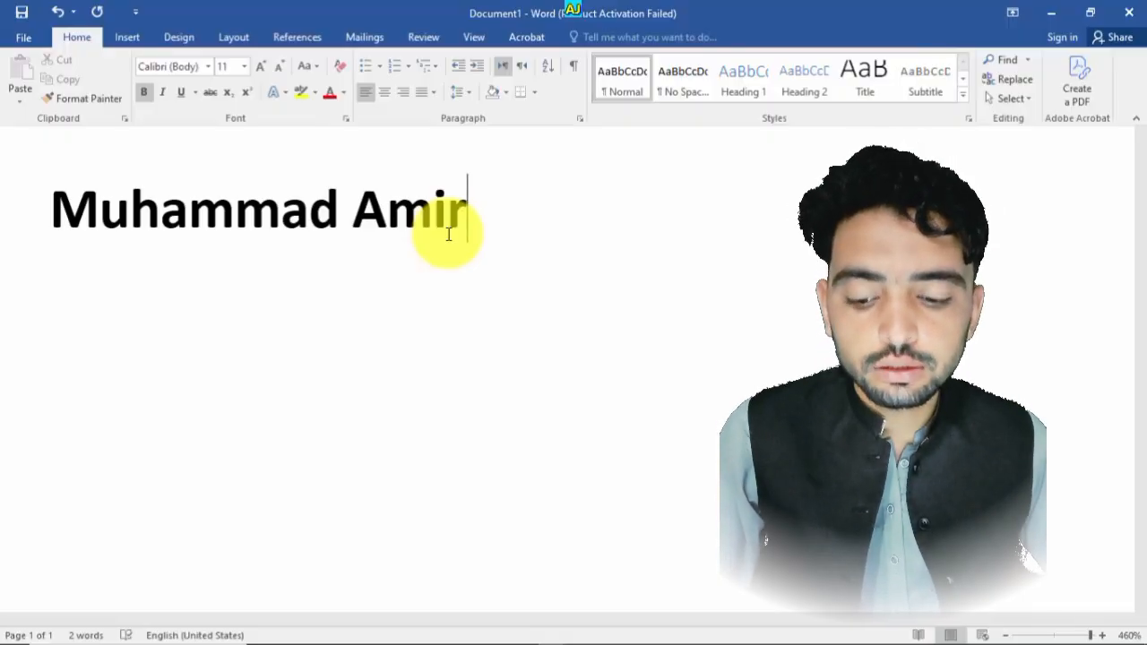
# - Select all the text and italicize it
pyautogui.hotkey('ctrl', 'a')
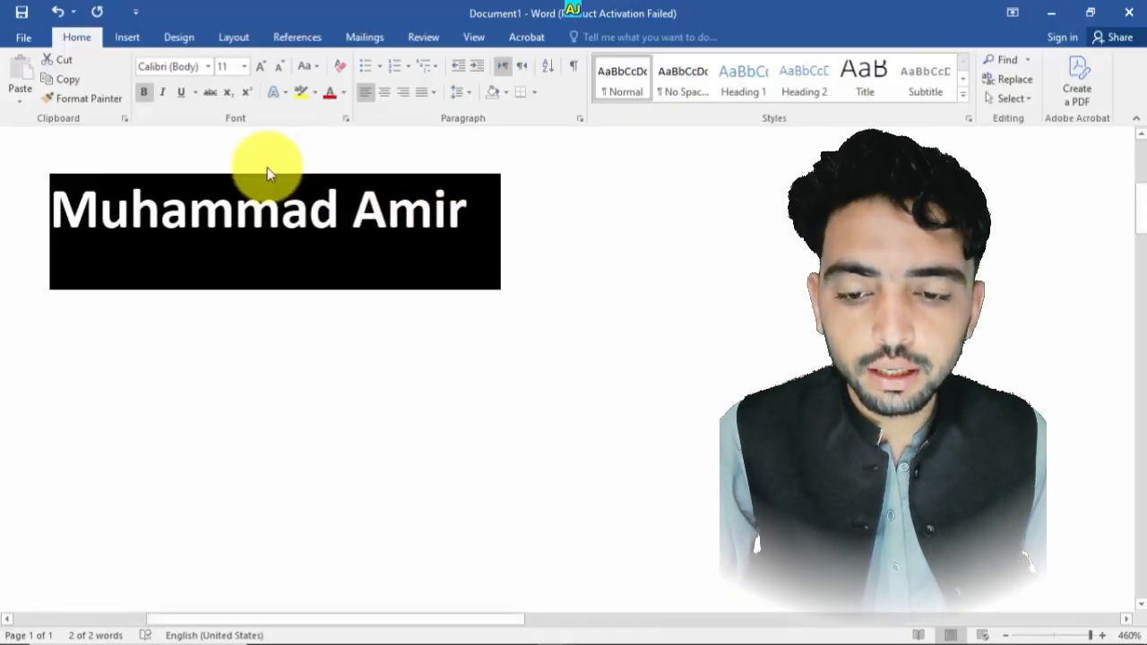
pyautogui.click(162, 92)
pyautogui.click(550, 215)
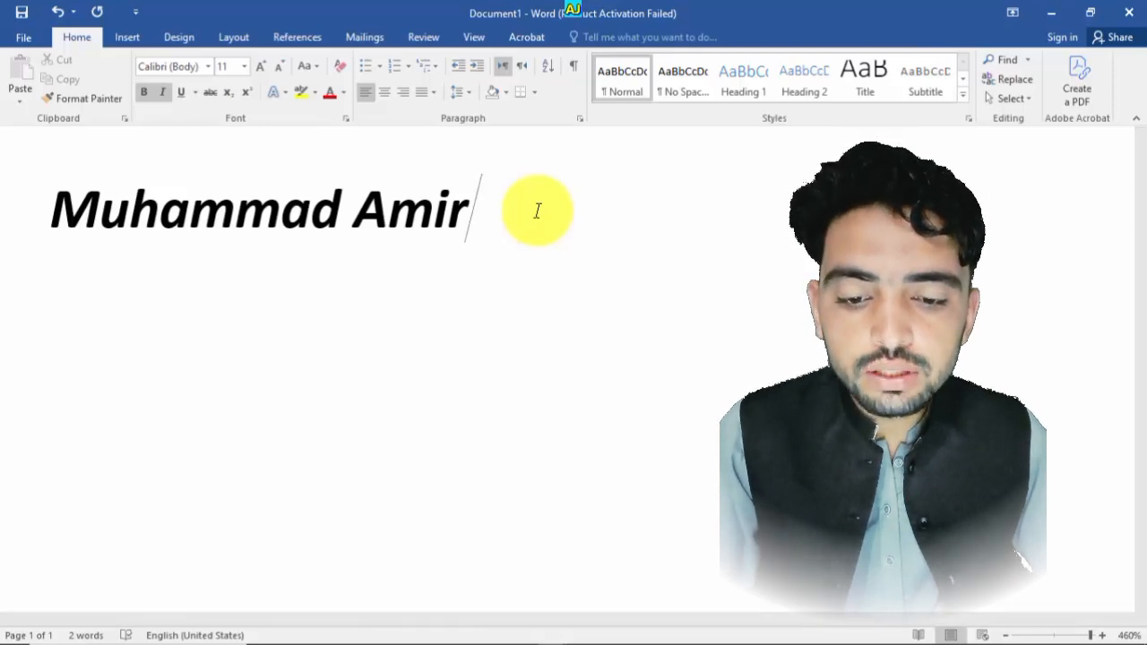
# - Select all the text and toggle bold off, on and off again
pyautogui.hotkey('ctrl', 'a')
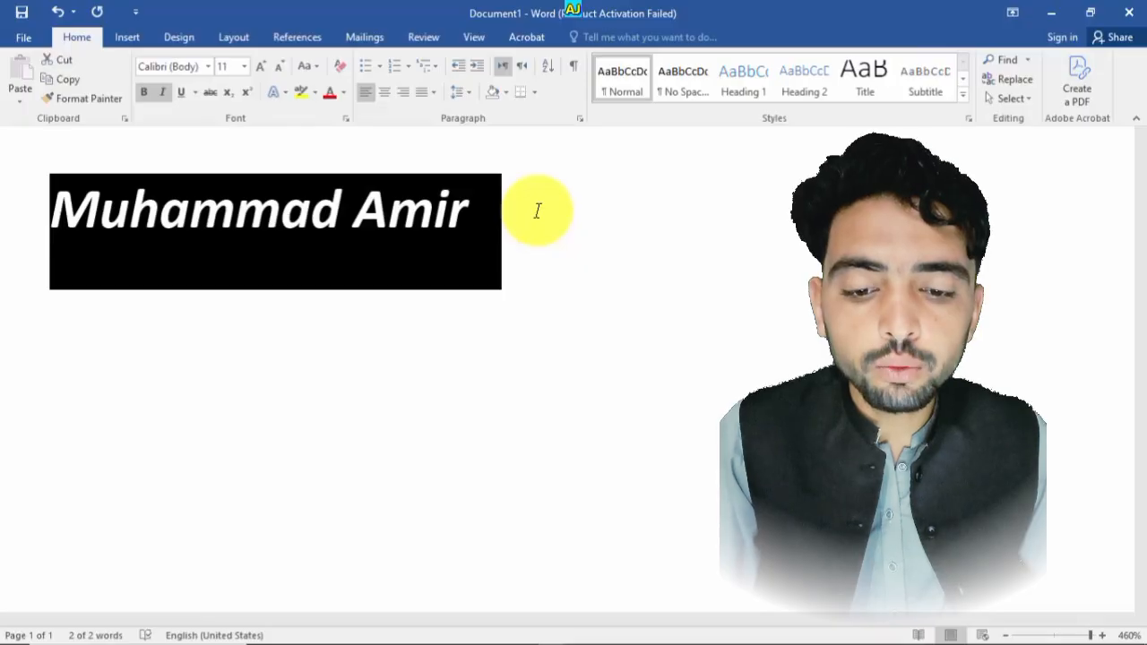
pyautogui.hotkey('ctrl', 'b')
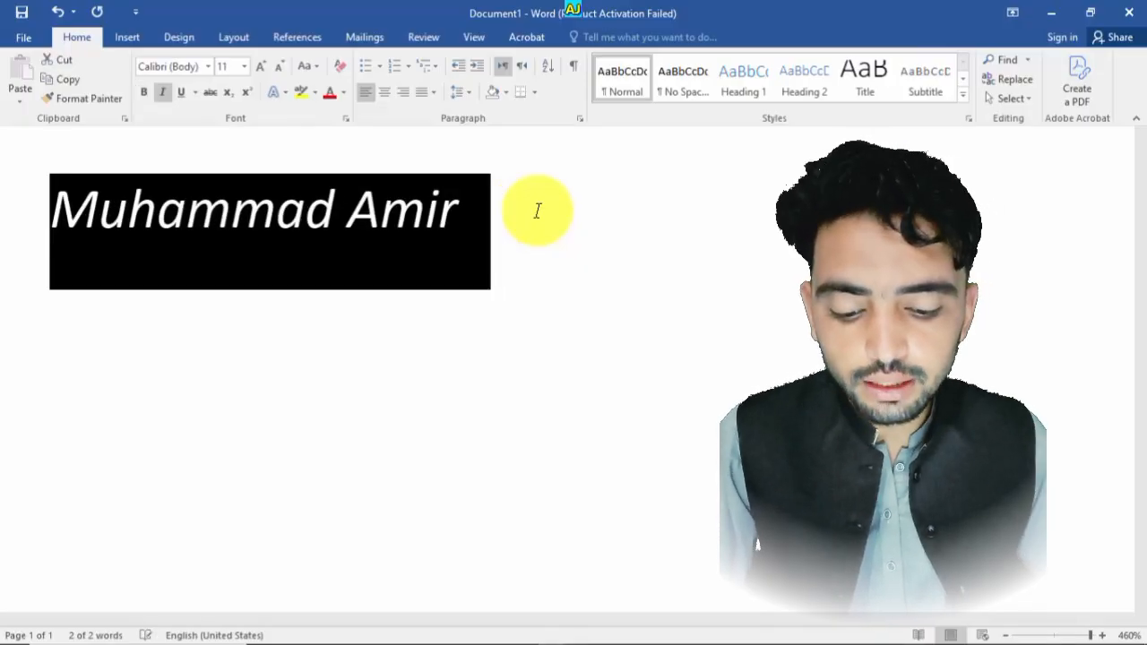
pyautogui.hotkey('ctrl', 'b')
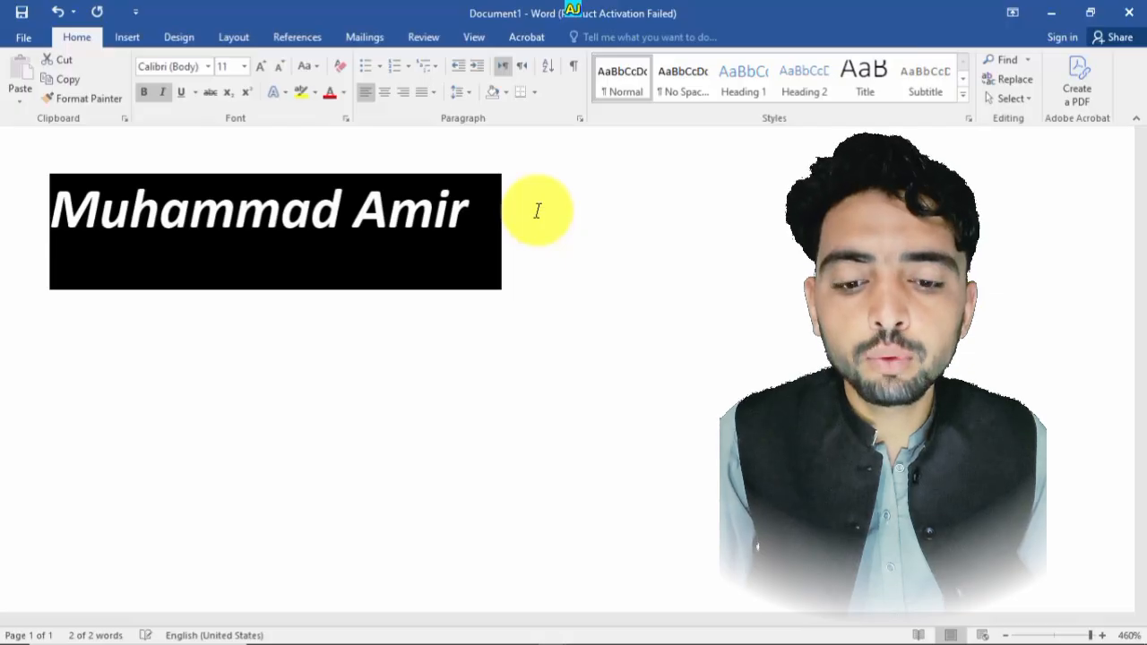
pyautogui.hotkey('ctrl', 'b')
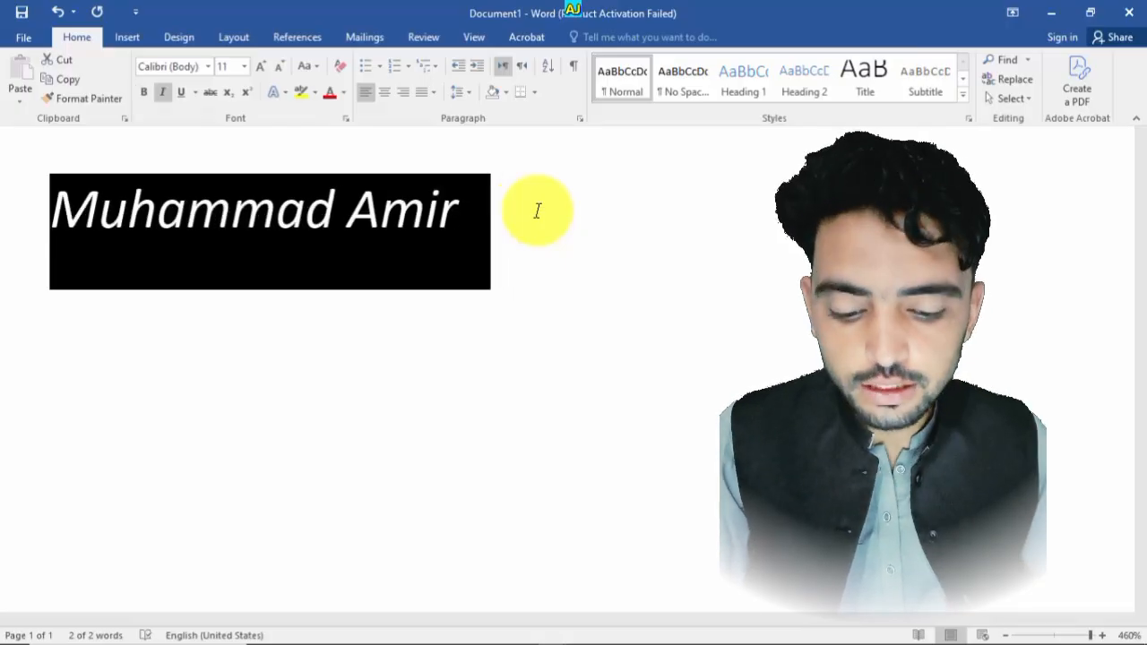
# - Remove the italic formatting from the name
pyautogui.hotkey('ctrl', 'i')
pyautogui.click(538, 211)
pyautogui.moveTo(516, 211); pyautogui.dragTo(231, 201)
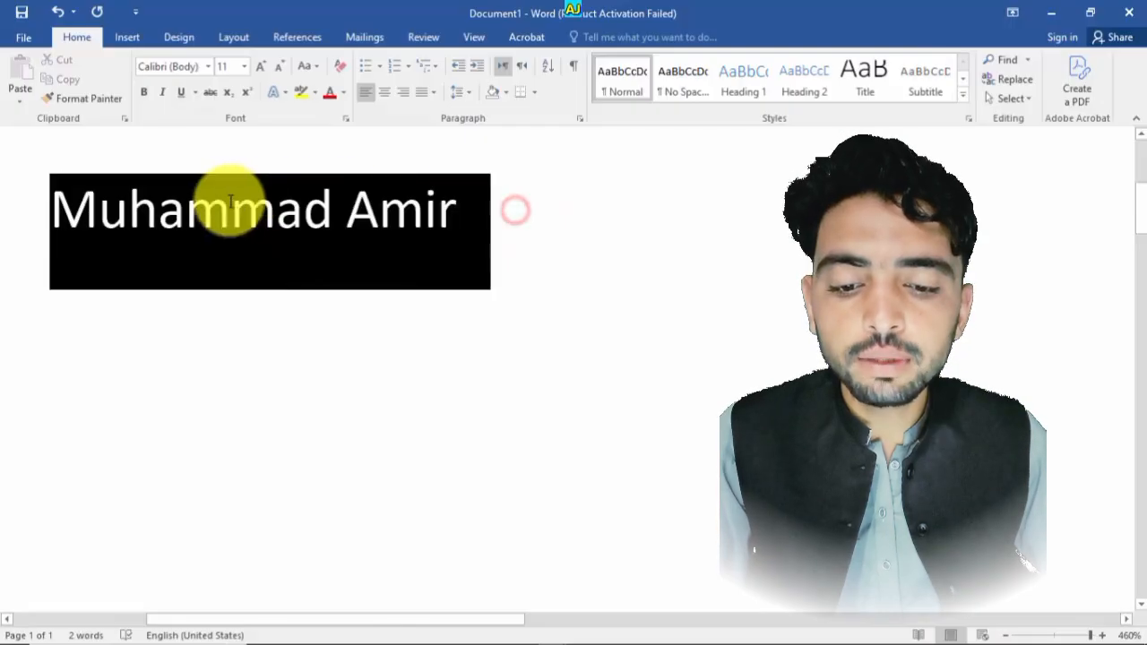
pyautogui.click(499, 244)
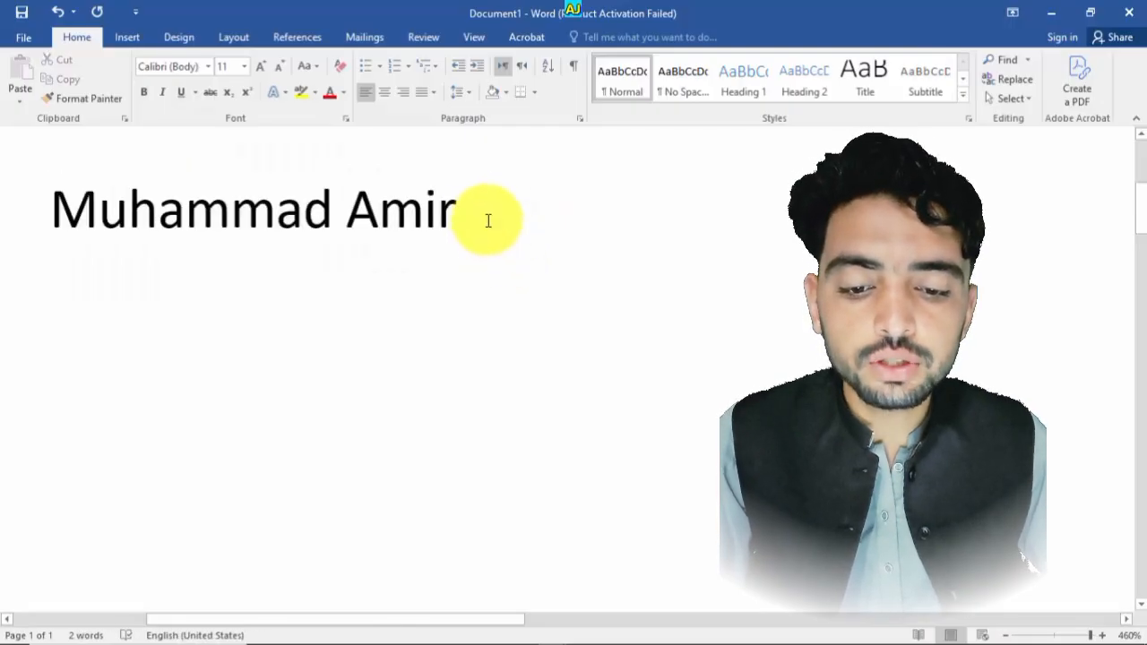
# - Select the name and make it bold
pyautogui.moveTo(489, 221); pyautogui.dragTo(200, 205)
pyautogui.hotkey('ctrl', 'b')
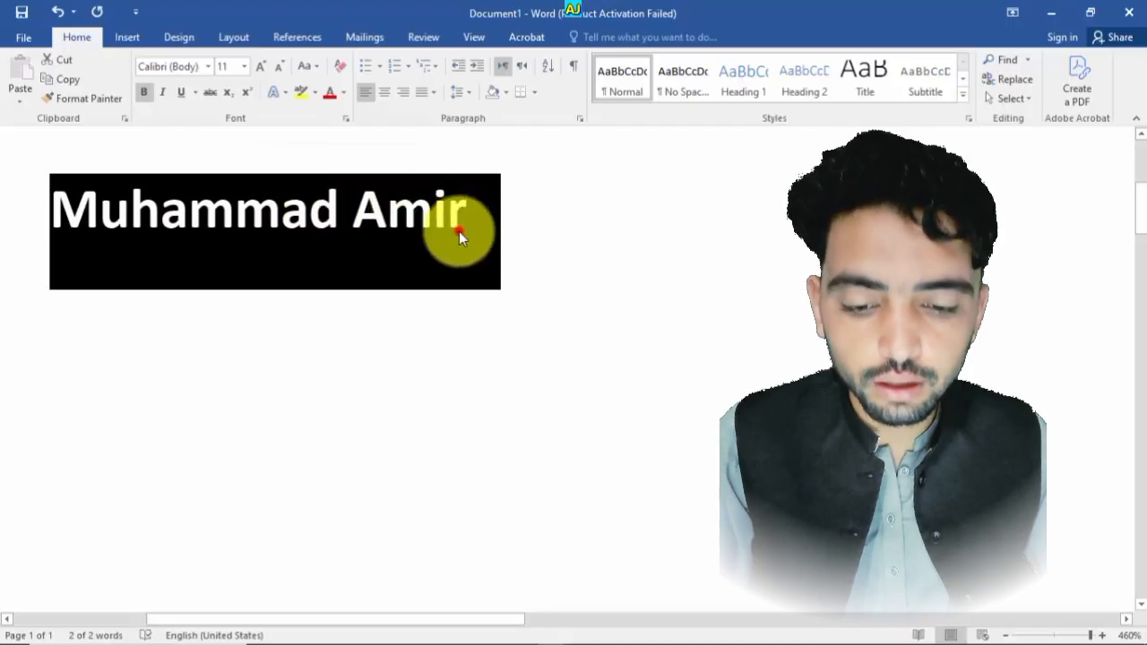
# - Select the name, italicize it and undo the italic
pyautogui.moveTo(484, 221); pyautogui.dragTo(182, 180)
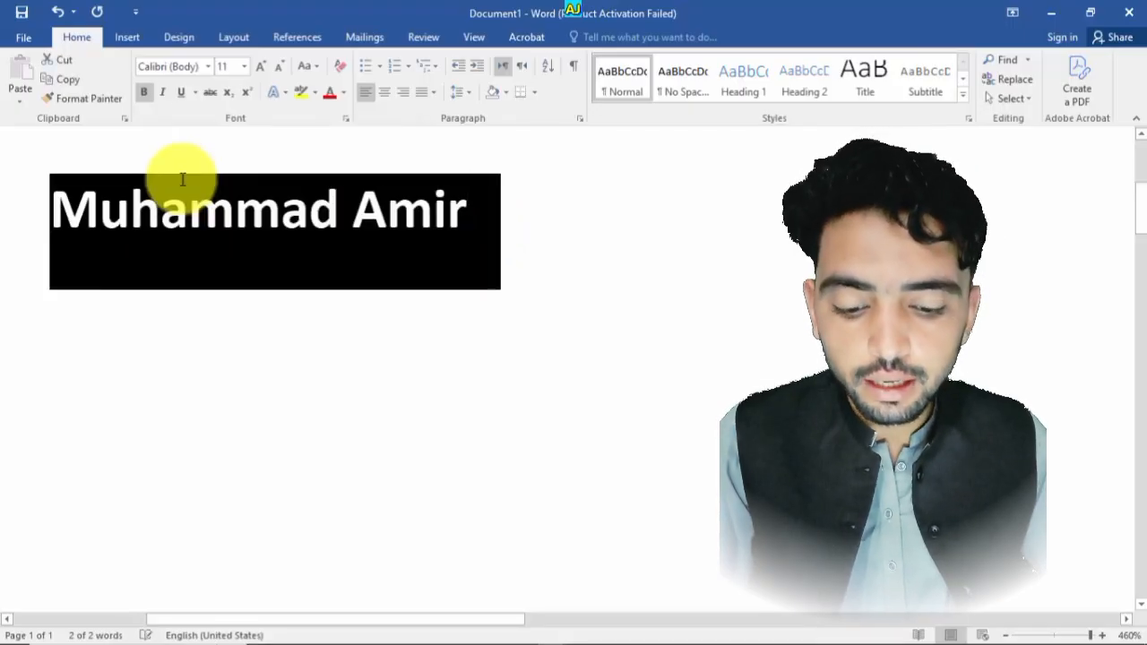
pyautogui.hotkey('ctrl', 'i')
pyautogui.click(505, 183)
pyautogui.hotkey('ctrl', 'z')
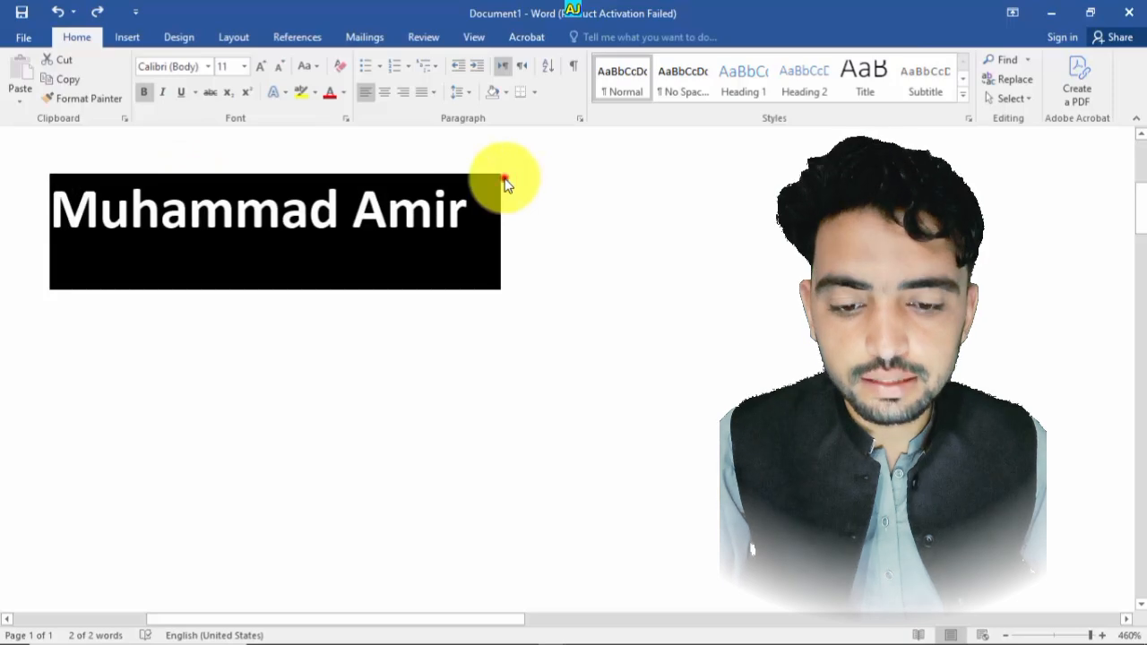
# - Select the name and remove its bold formatting
pyautogui.moveTo(505, 184); pyautogui.dragTo(25, 184)
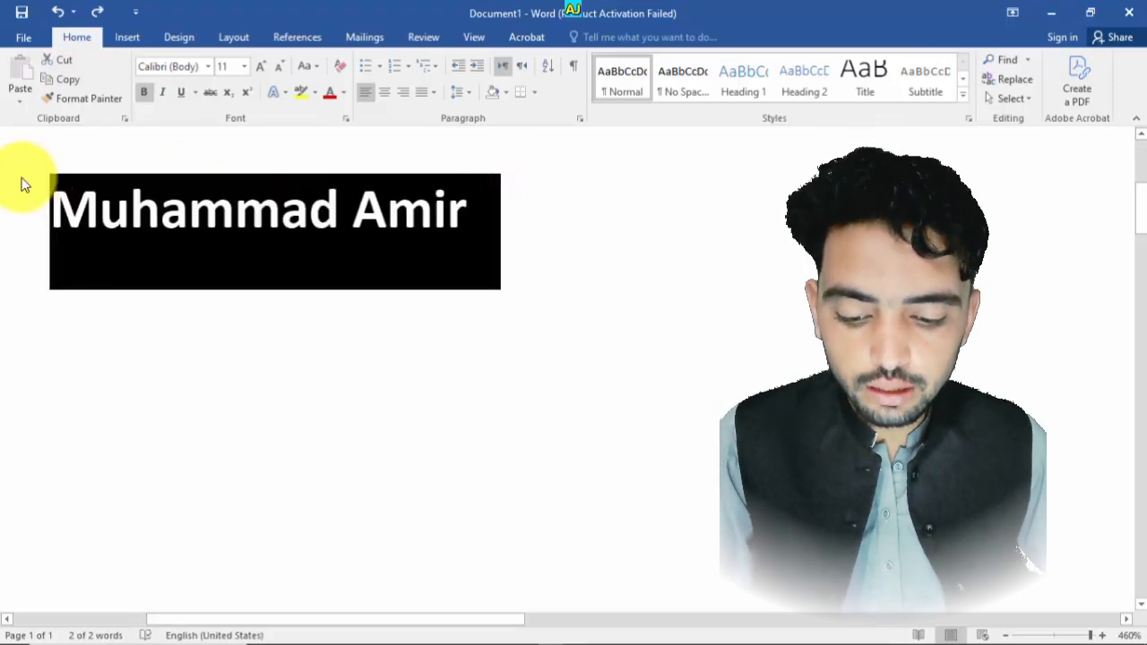
pyautogui.hotkey('ctrl', 'b')
# - Select the name and italicize it
pyautogui.click(403, 274)
pyautogui.hotkey('ctrl', 'a')
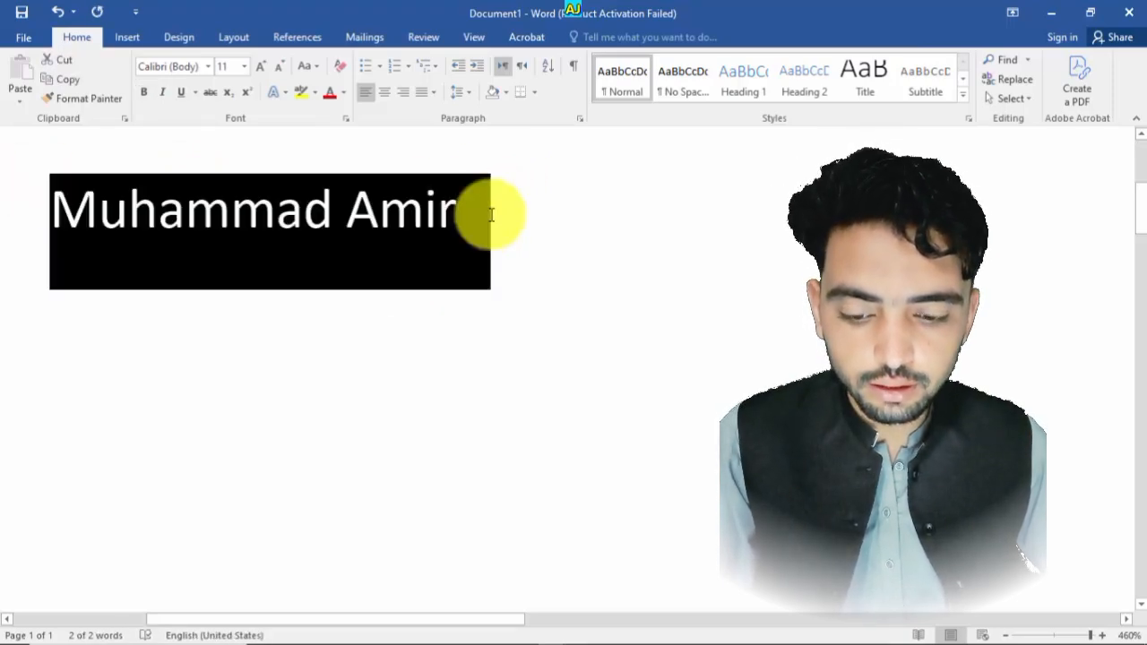
pyautogui.hotkey('ctrl', 'i')
pyautogui.click(748, 379)
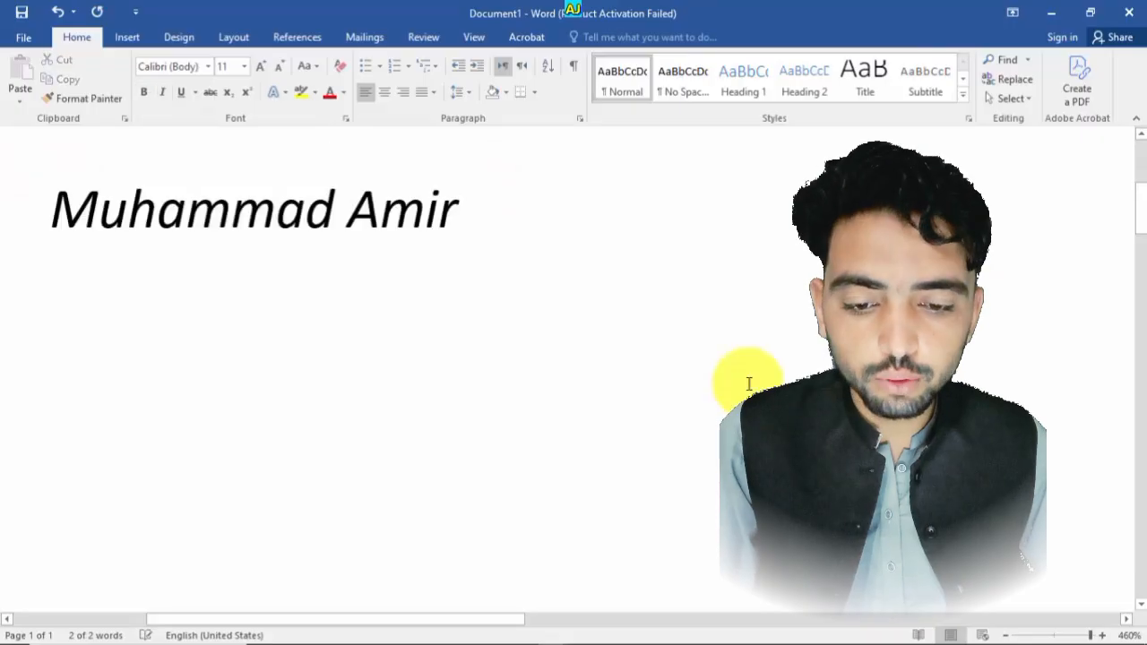
# - Select the name, remove its italic formatting and apply a single underline
pyautogui.hotkey('ctrl', 'a')
pyautogui.hotkey('ctrl', 'i')
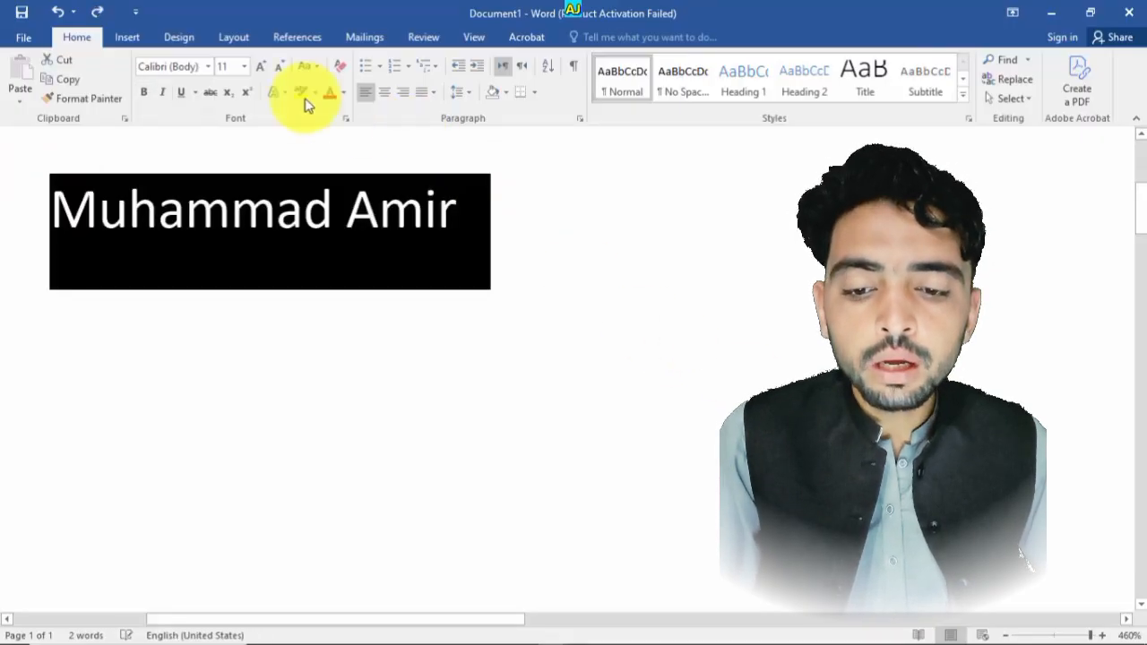
pyautogui.click(181, 92)
pyautogui.click(545, 258)
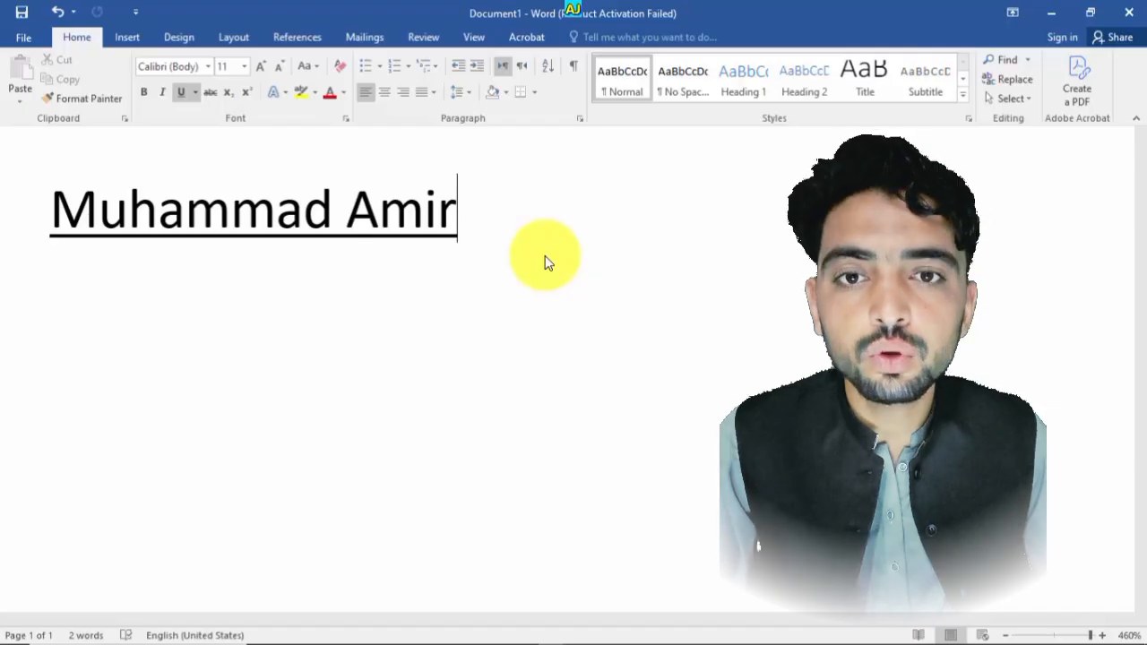
# - Select the underlined name and make it bold
pyautogui.hotkey('ctrl', 'a')
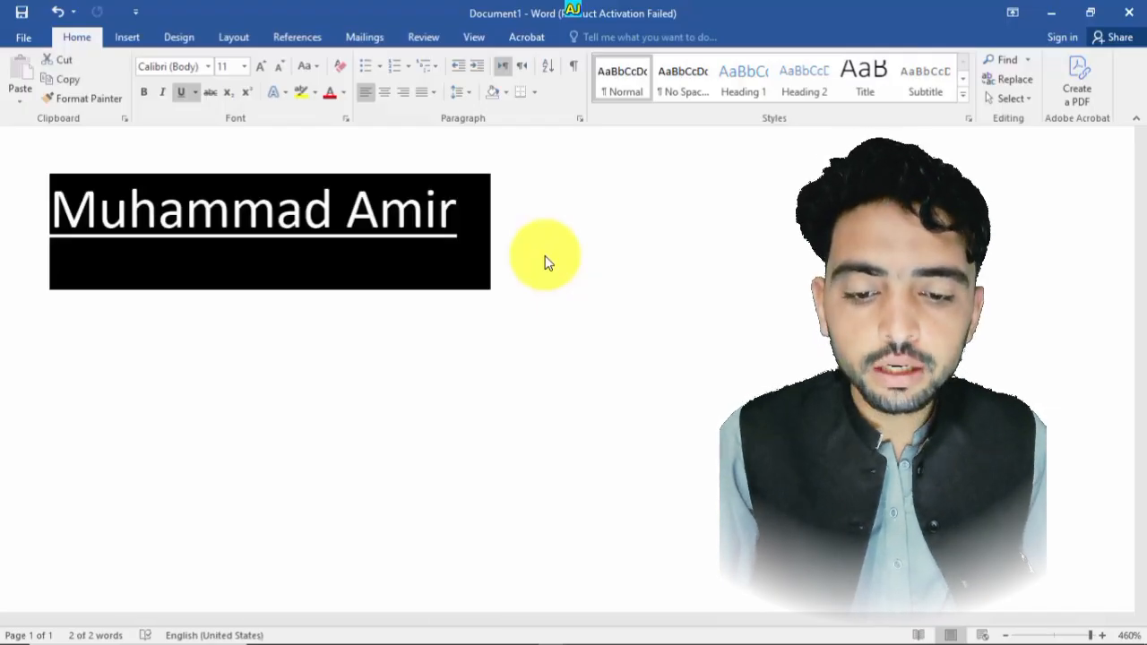
pyautogui.hotkey('ctrl', 'b')
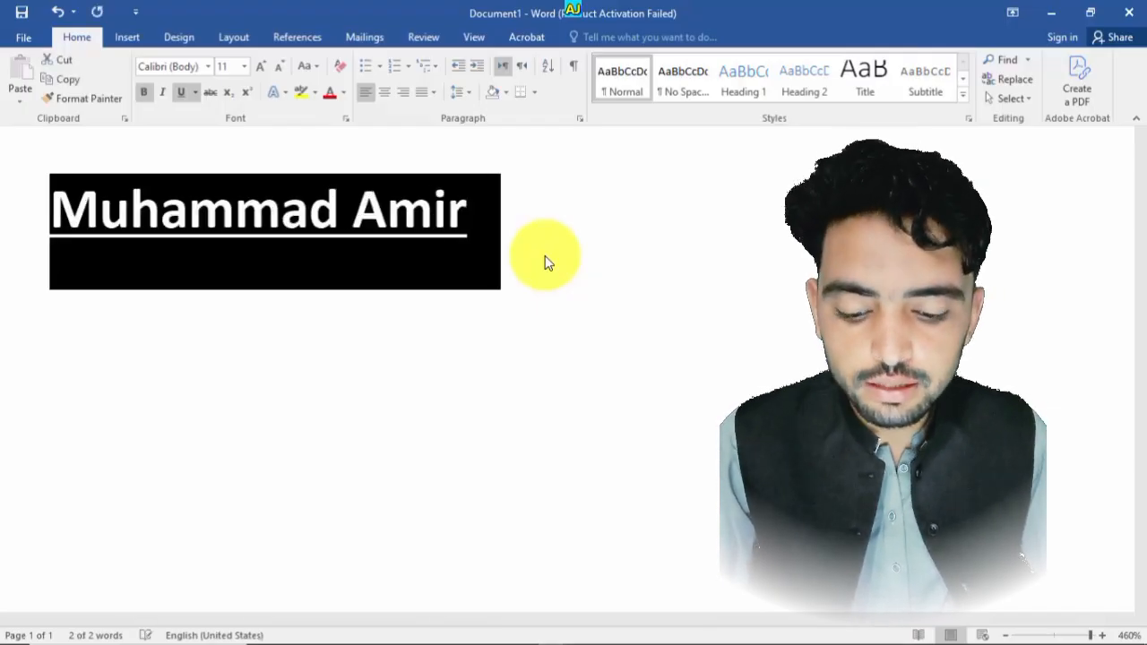
pyautogui.click(545, 259)
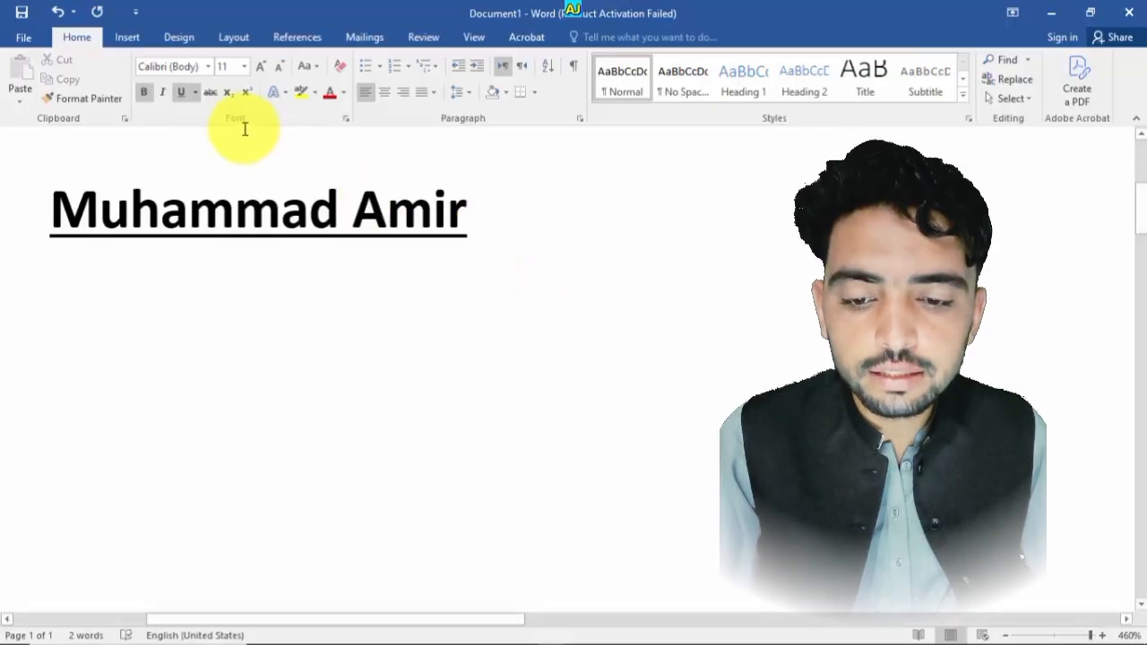
# - Apply a double underline style to the name
pyautogui.click(195, 90)
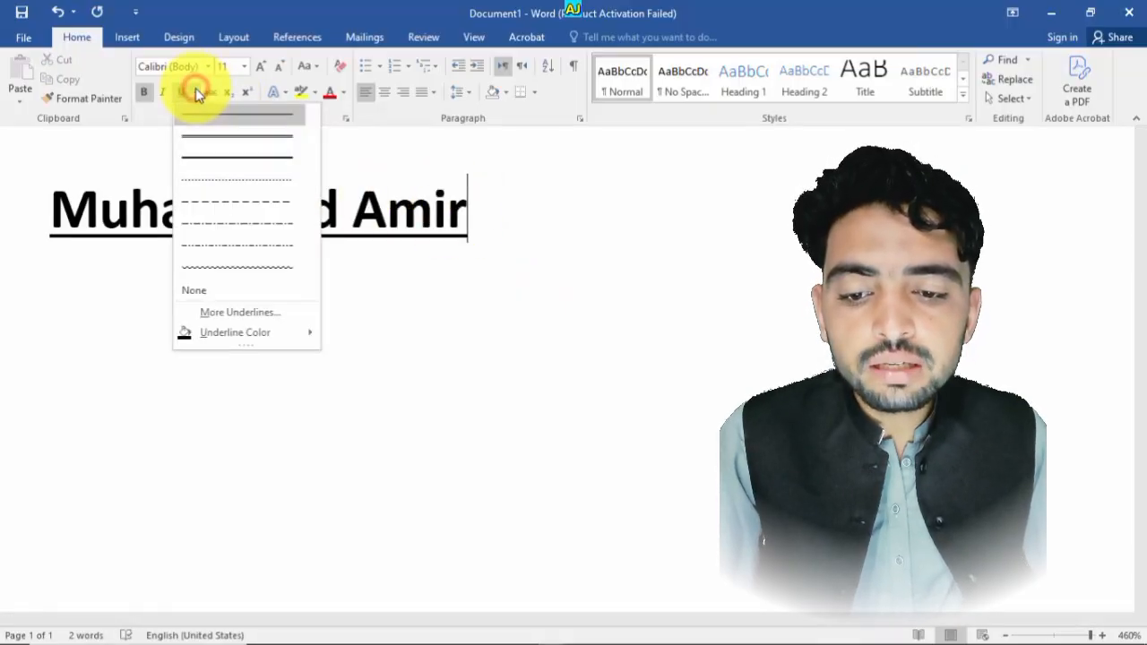
pyautogui.click(209, 133)
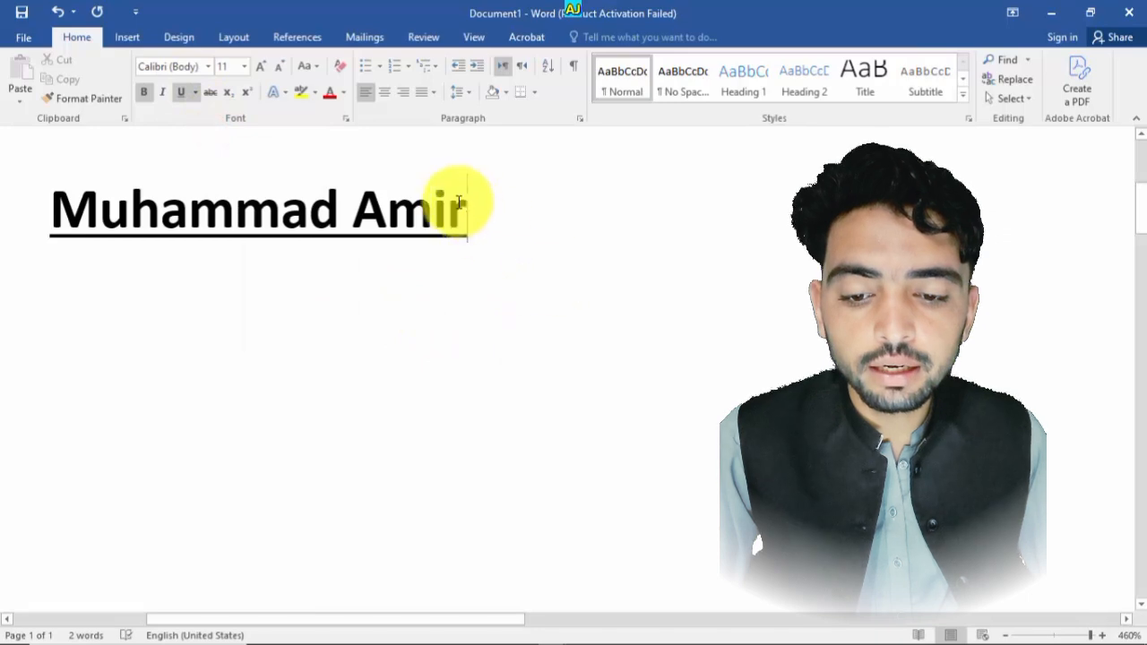
pyautogui.tripleClick(468, 205)
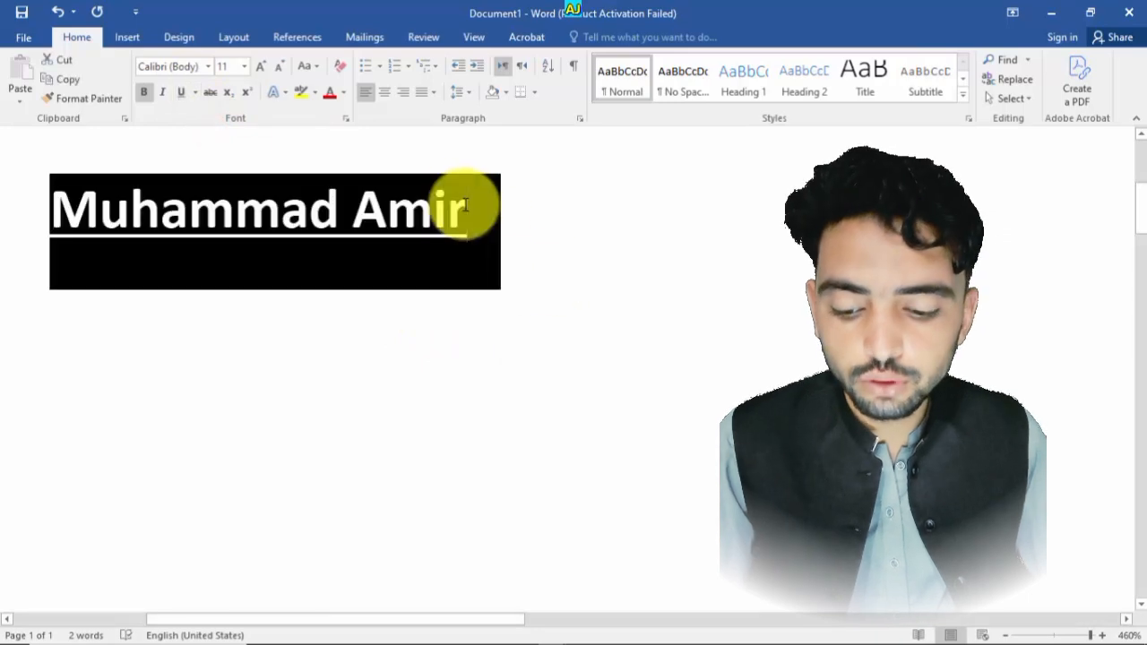
pyautogui.click(195, 92)
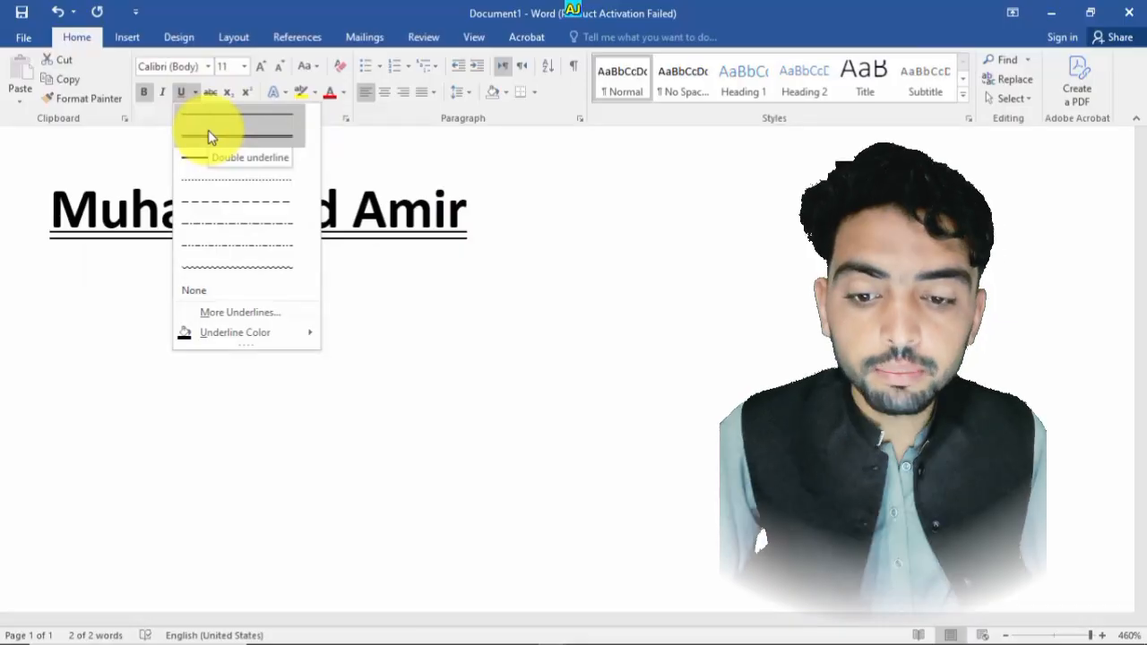
pyautogui.click(208, 133)
pyautogui.click(547, 273)
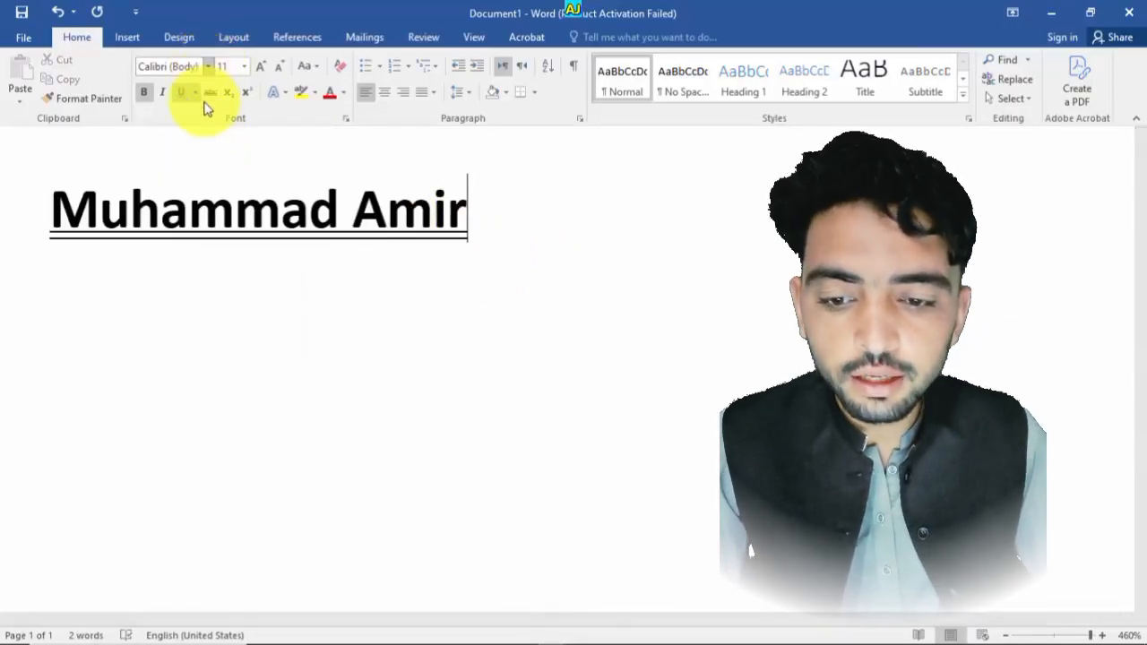
# - Select the name and change its underline to a thick line
pyautogui.hotkey('ctrl', 'a')
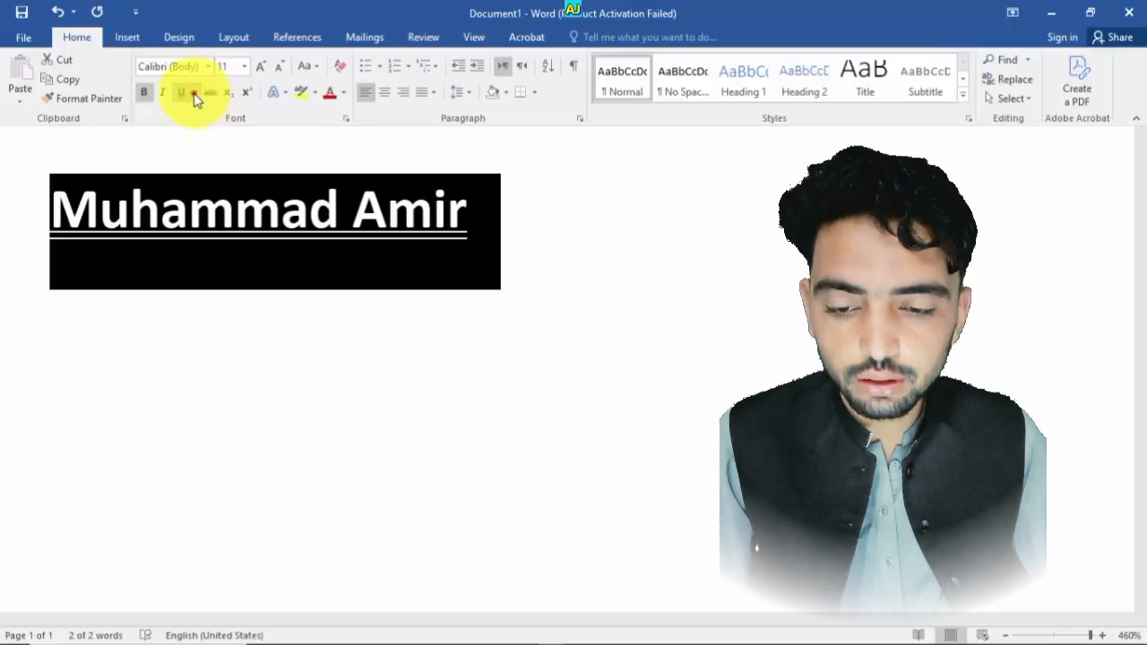
pyautogui.click(193, 92)
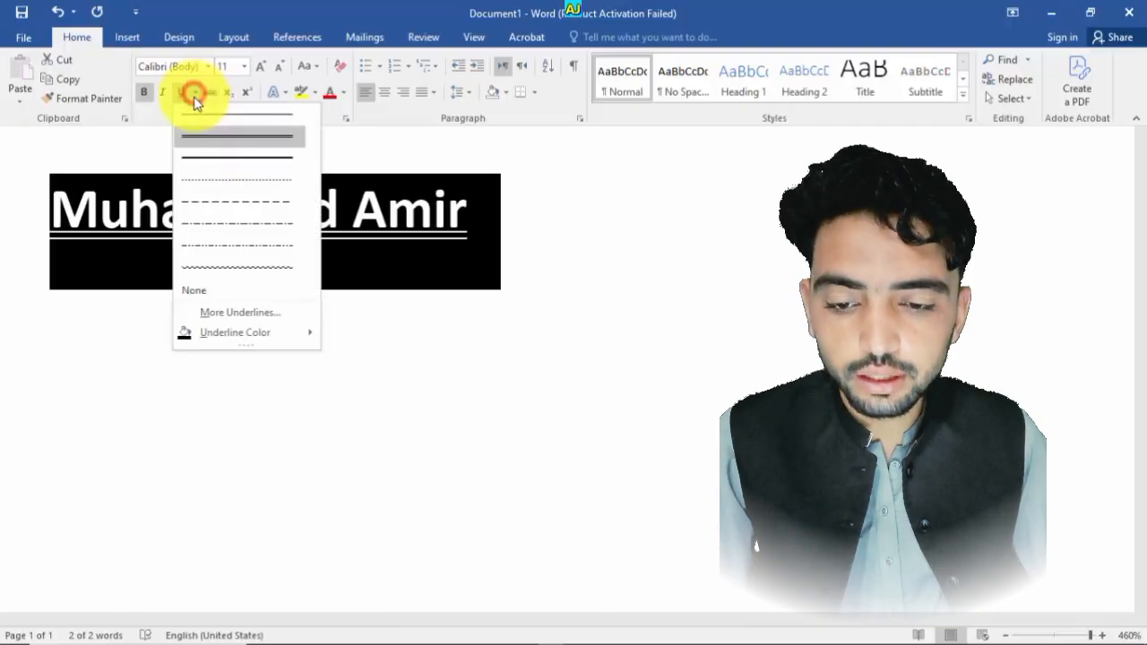
pyautogui.click(213, 159)
pyautogui.click(467, 229)
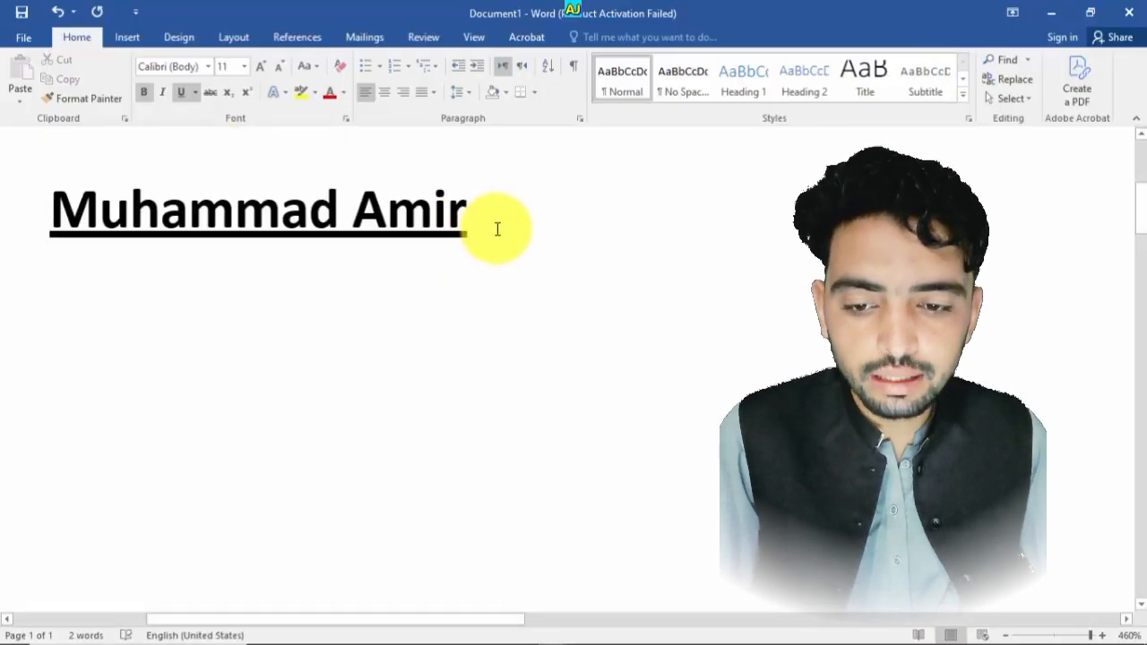
# - Select the name and remove its bold formatting
pyautogui.hotkey('ctrl', 'a')
pyautogui.hotkey('ctrl', 'b')
pyautogui.click(496, 227)
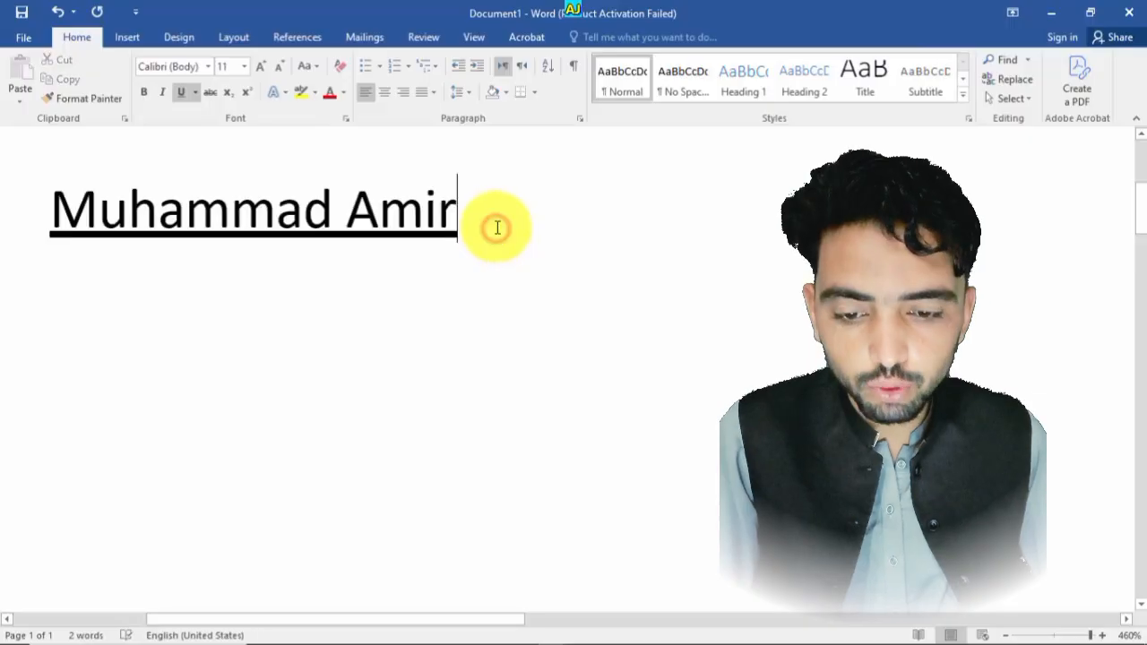
# - Select the name and change its underline to the dot-dot-dash style
pyautogui.hotkey('ctrl', 'a')
pyautogui.click(511, 227)
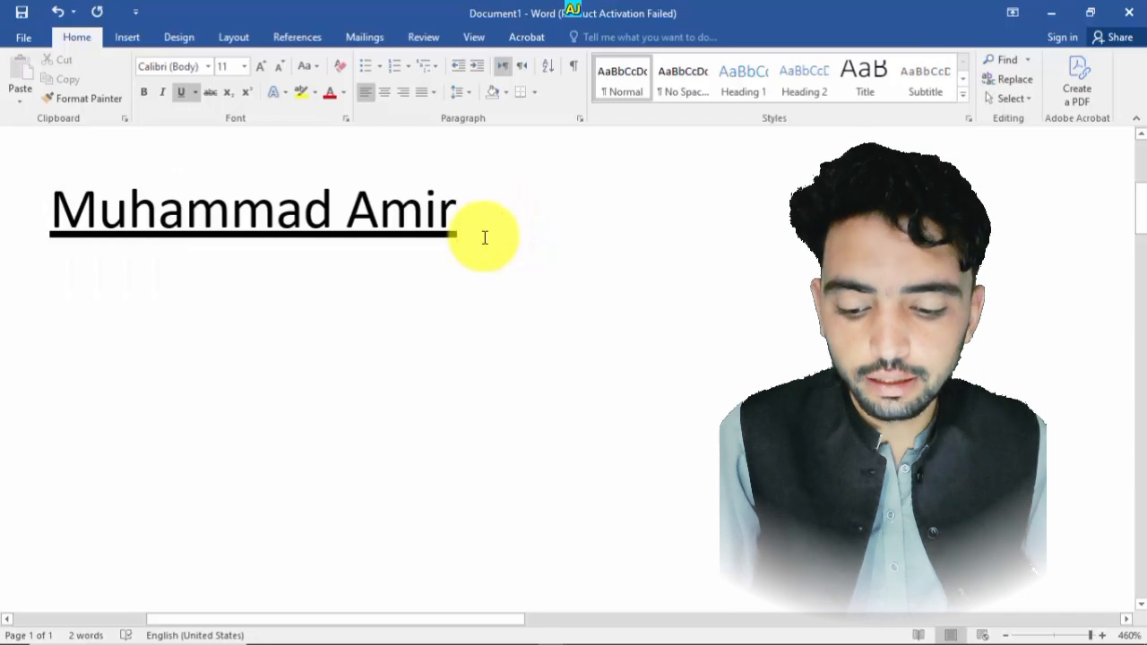
pyautogui.hotkey('ctrl', 'a')
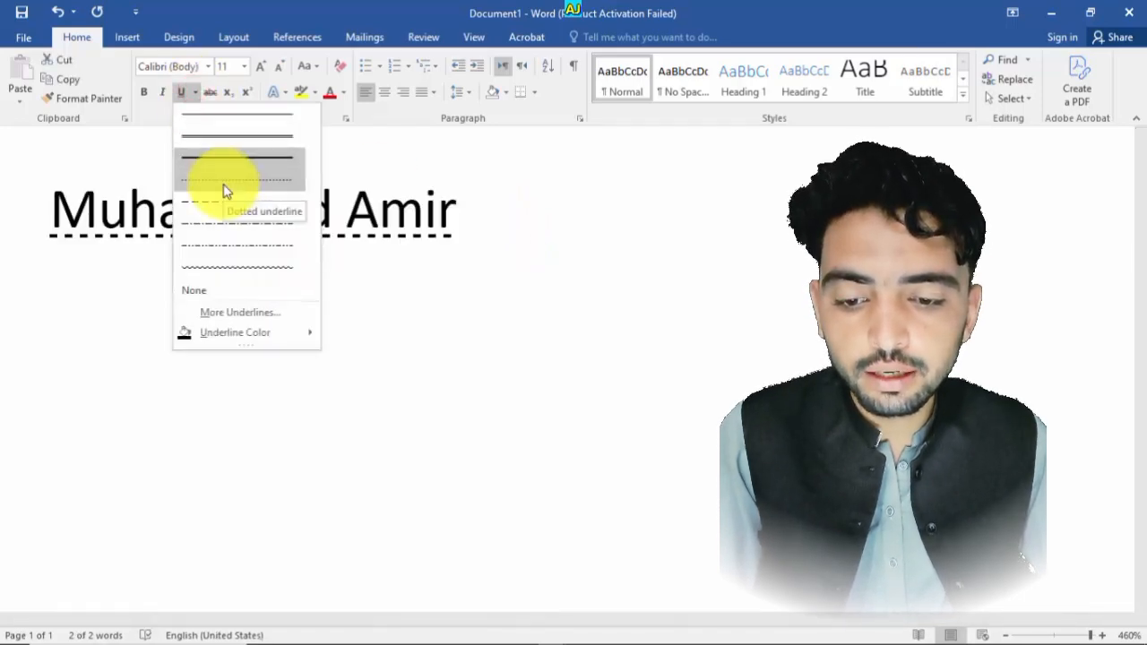
pyautogui.click(227, 255)
pyautogui.click(401, 251)
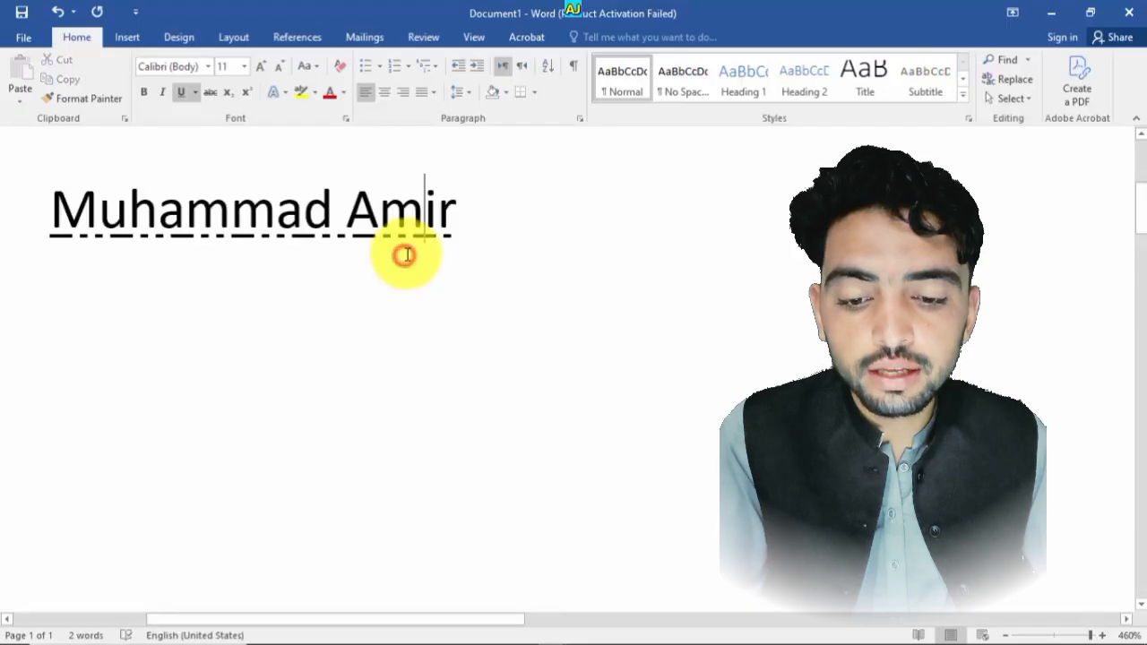
# - Select the whole name and change its underline to the wavy style
pyautogui.click(387, 234)
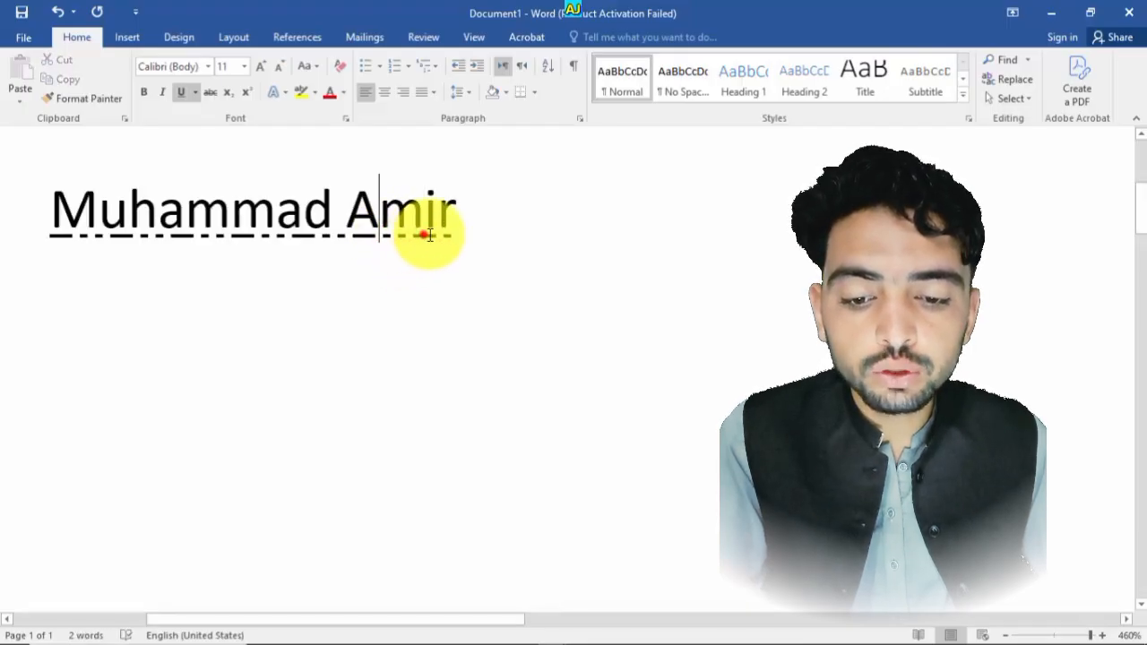
pyautogui.moveTo(423, 235); pyautogui.dragTo(434, 232)
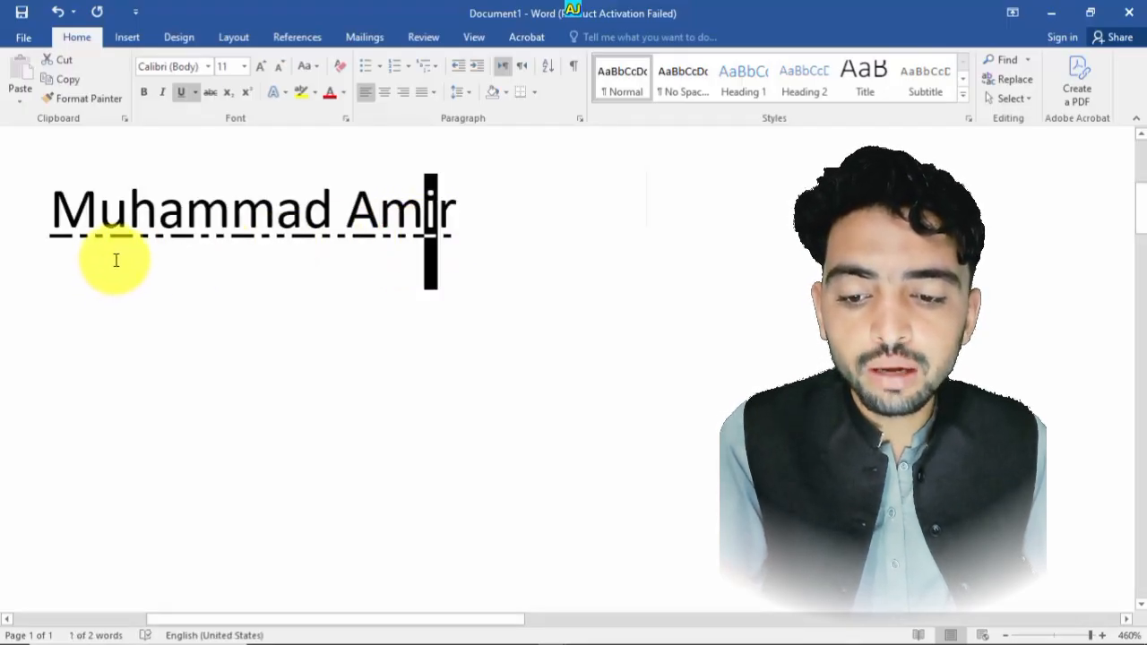
pyautogui.click(434, 258)
pyautogui.moveTo(459, 240); pyautogui.dragTo(100, 215)
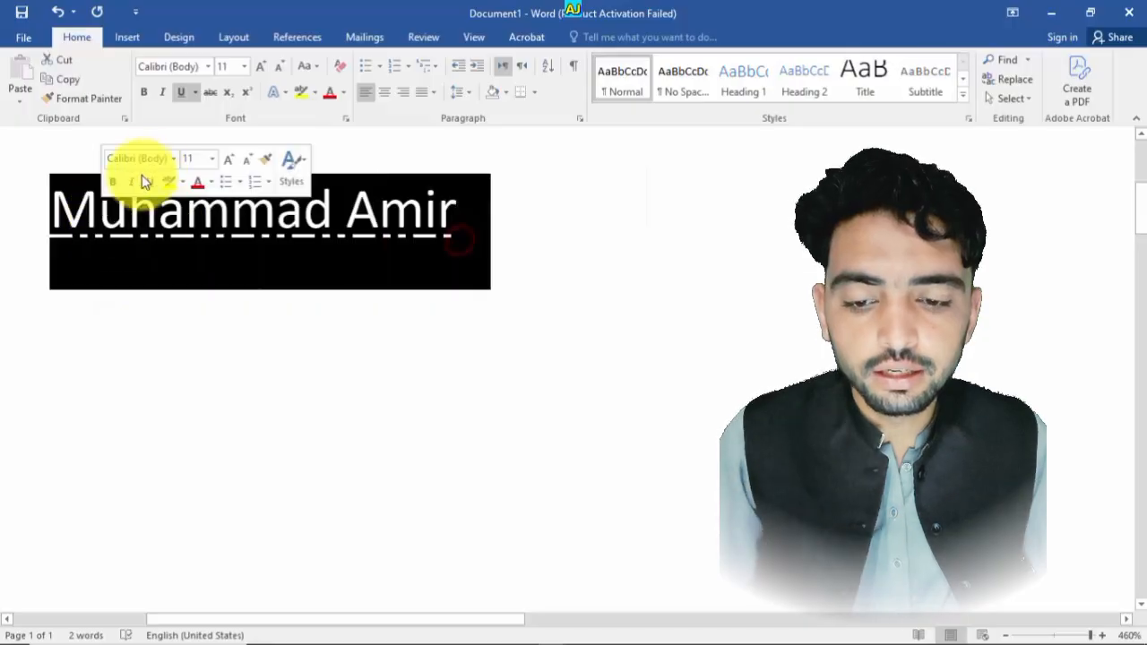
pyautogui.click(196, 92)
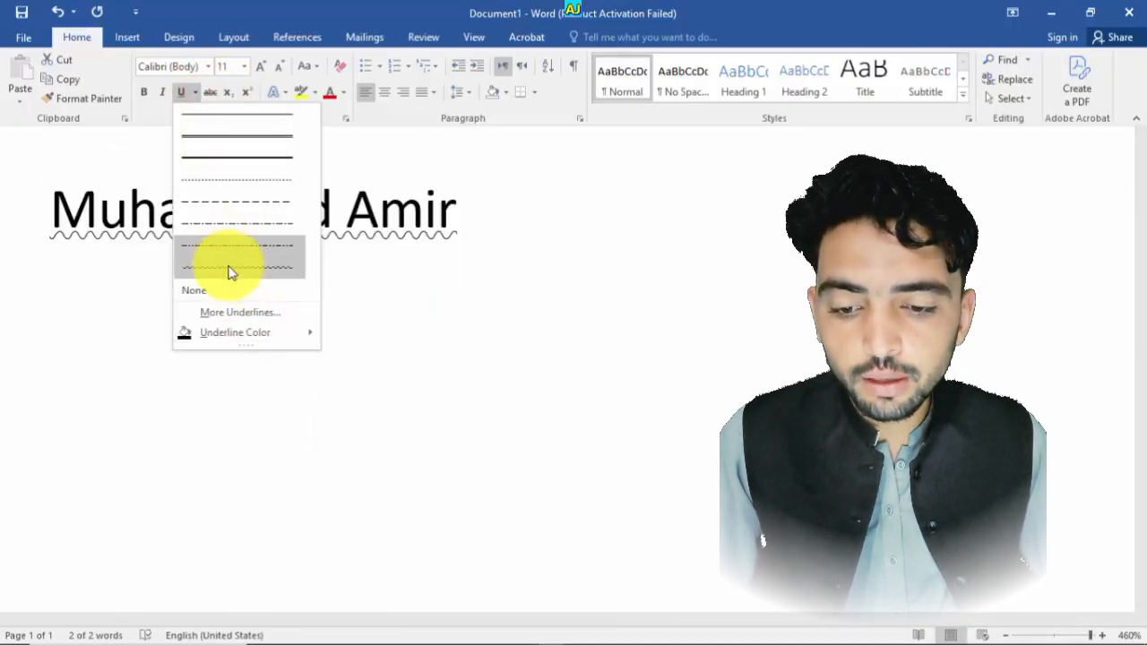
pyautogui.click(290, 263)
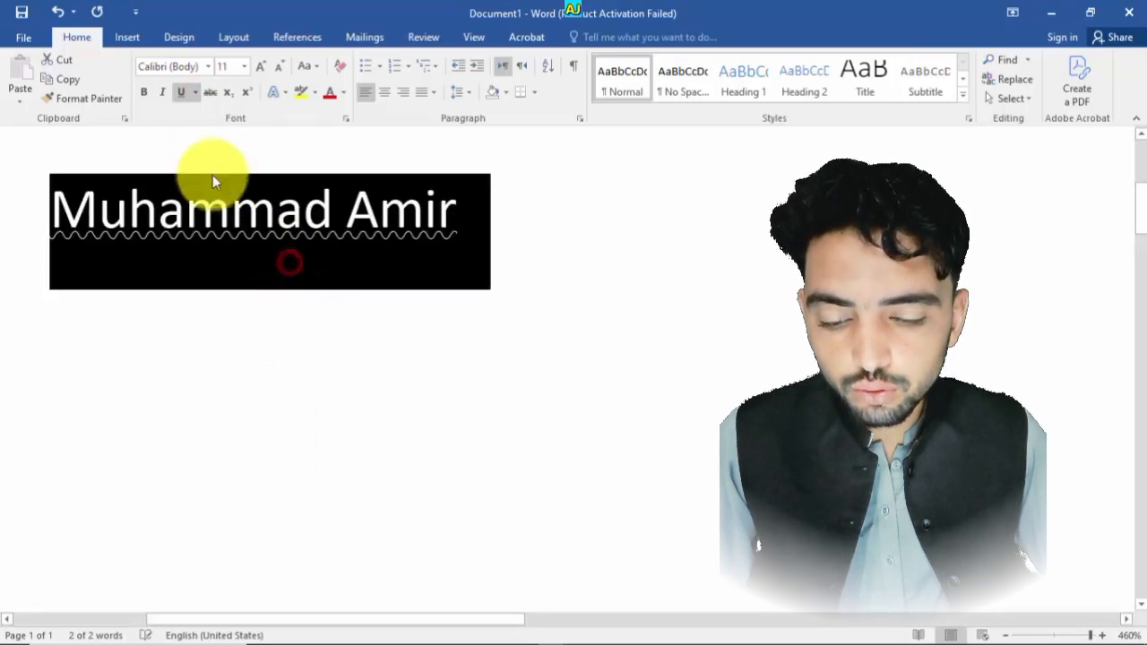
# - Select the name and set its underline style to None
pyautogui.click(196, 92)
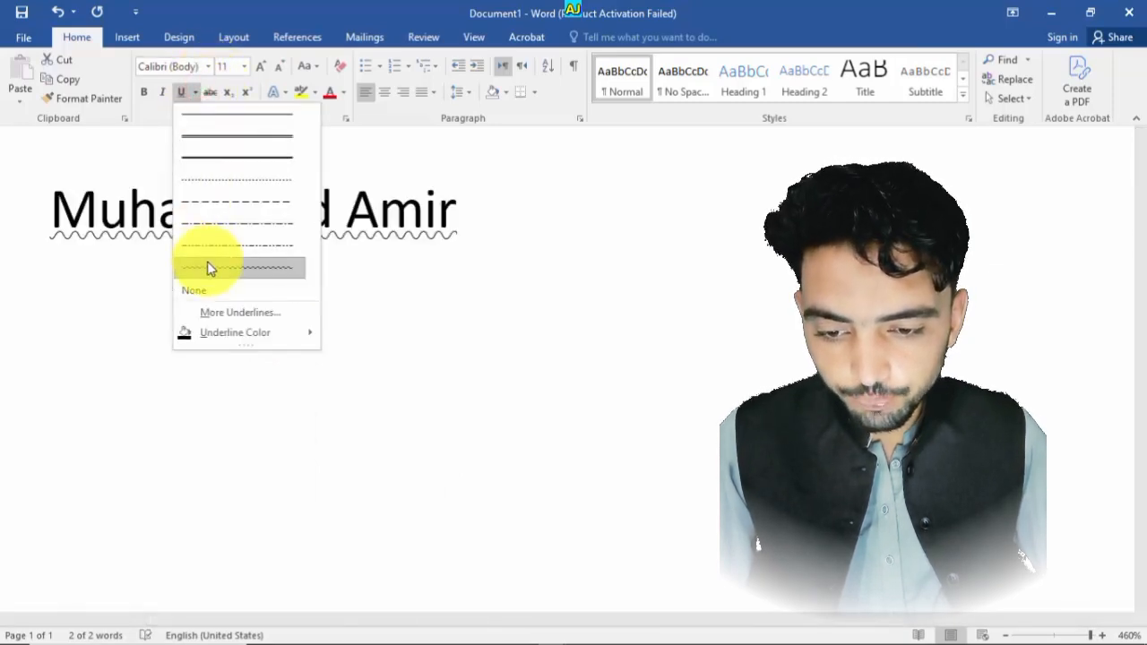
pyautogui.click(492, 251)
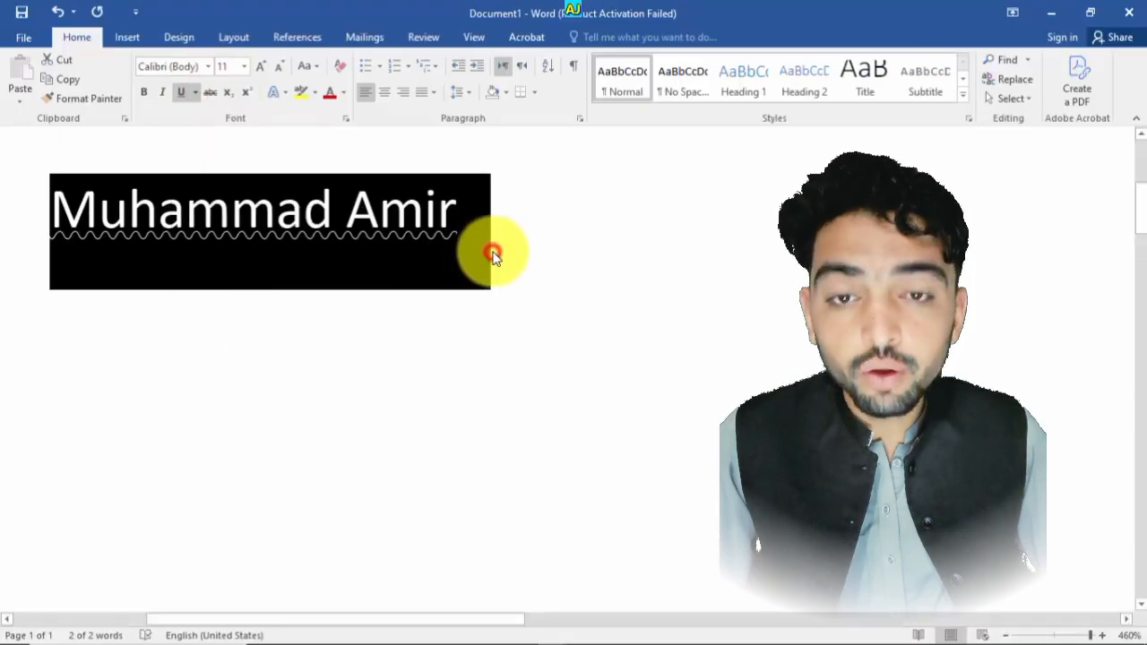
pyautogui.click(493, 246)
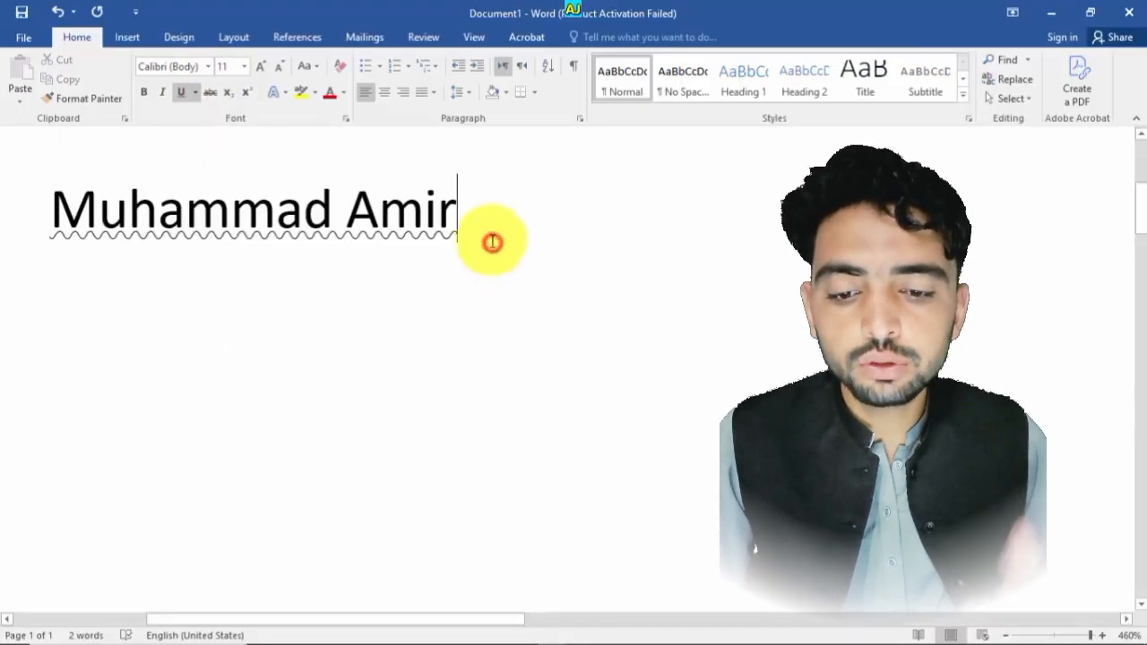
pyautogui.moveTo(492, 242); pyautogui.dragTo(153, 235)
pyautogui.click(539, 261)
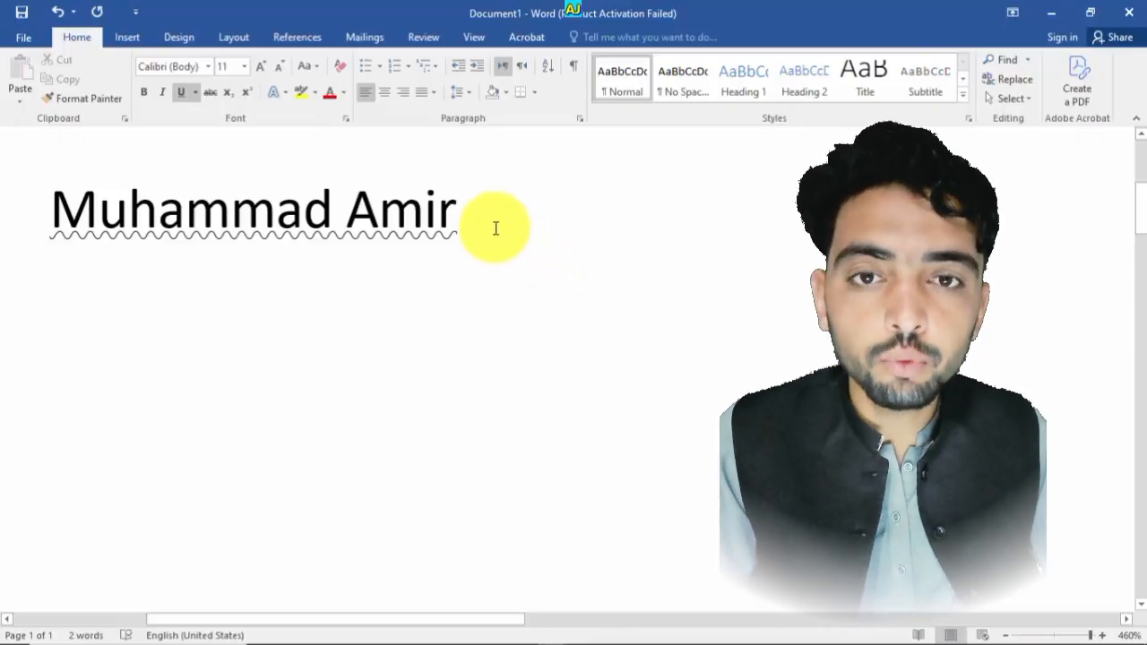
pyautogui.moveTo(466, 215); pyautogui.dragTo(230, 117)
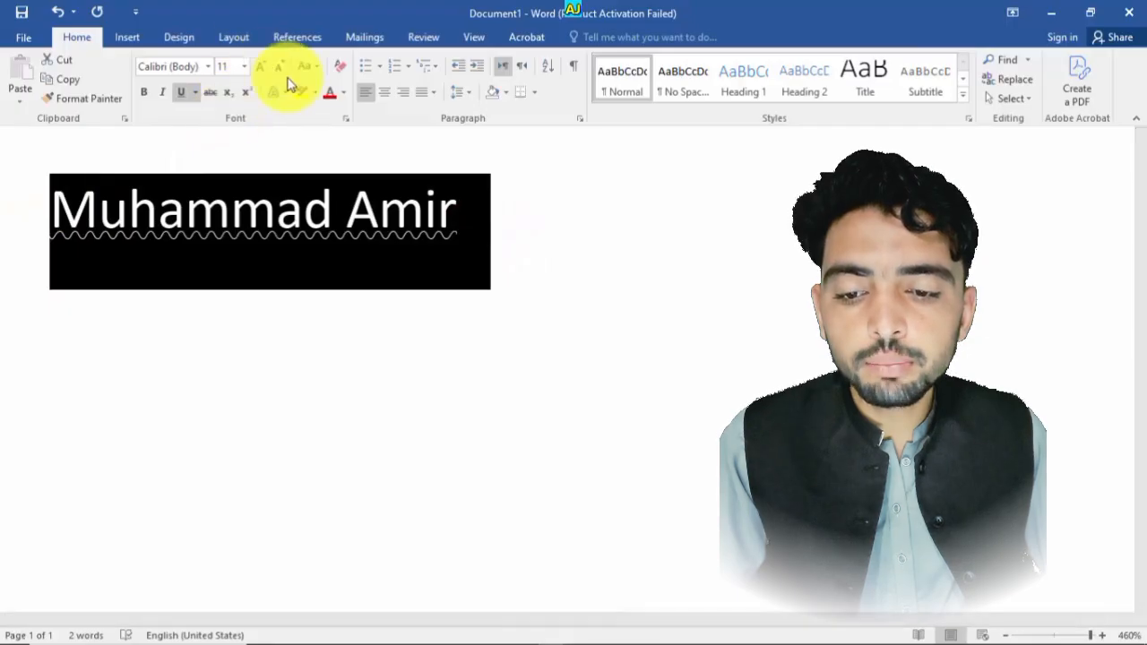
pyautogui.click(194, 94)
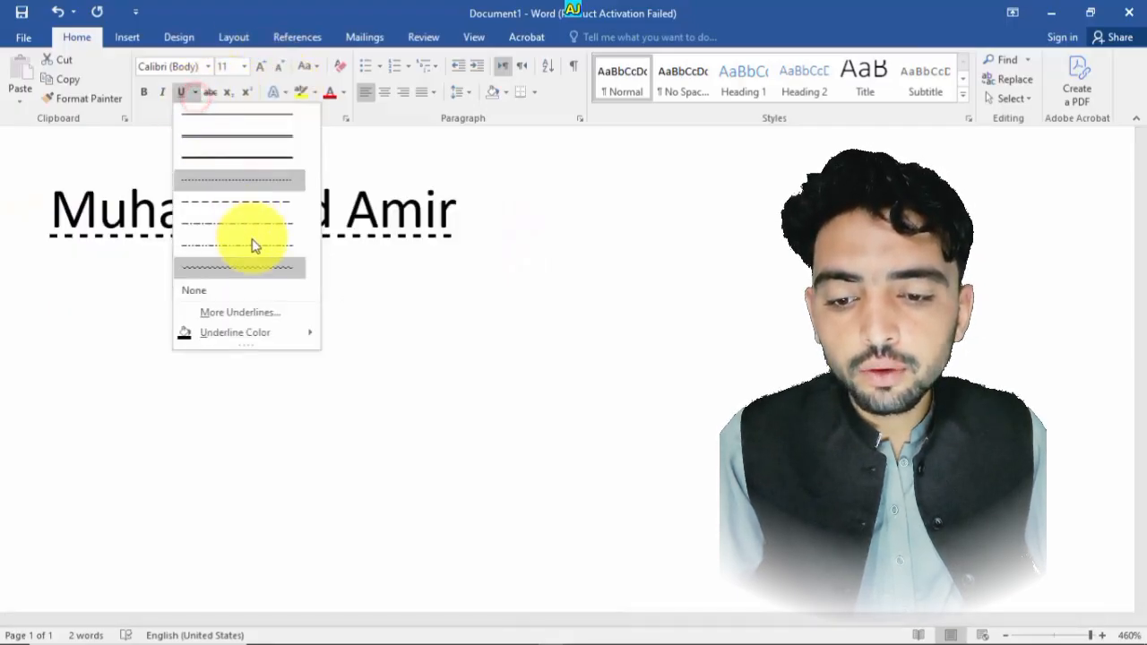
pyautogui.click(246, 292)
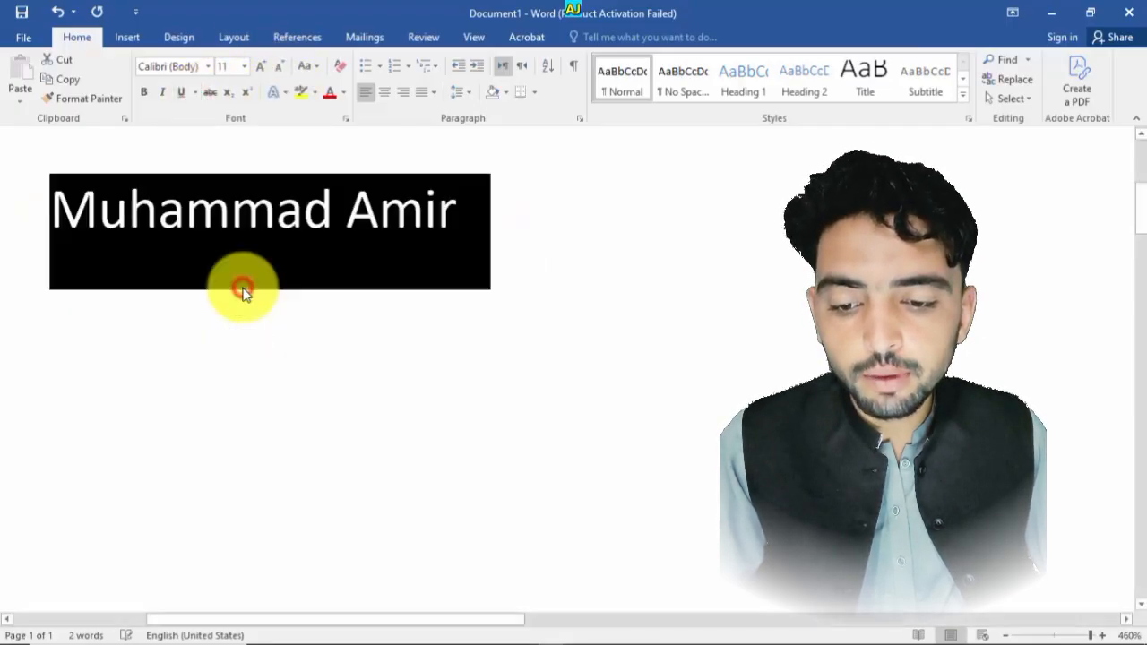
pyautogui.click(483, 255)
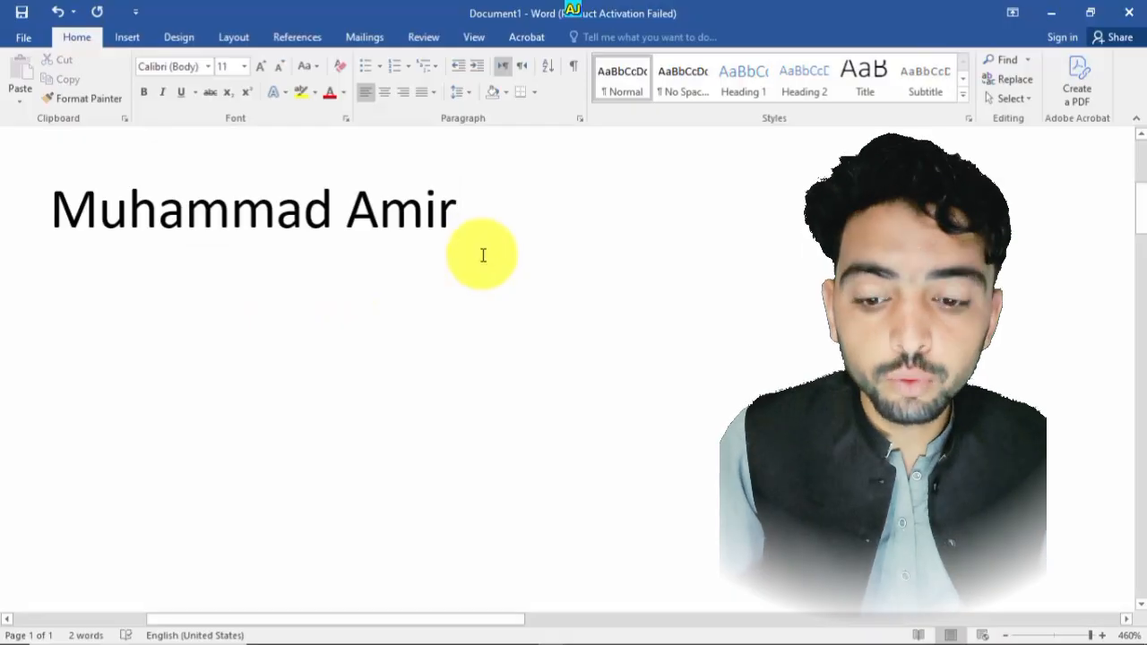
# - Select the name and apply a plain single underline
pyautogui.tripleClick(482, 254)
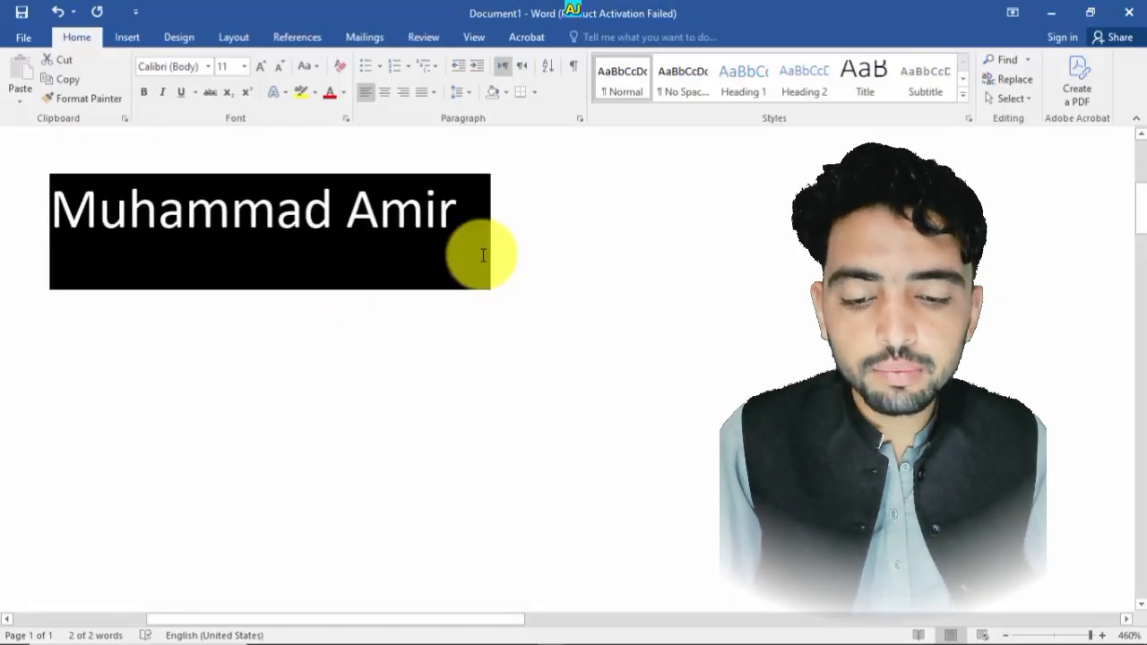
pyautogui.hotkey('ctrl', 'u')
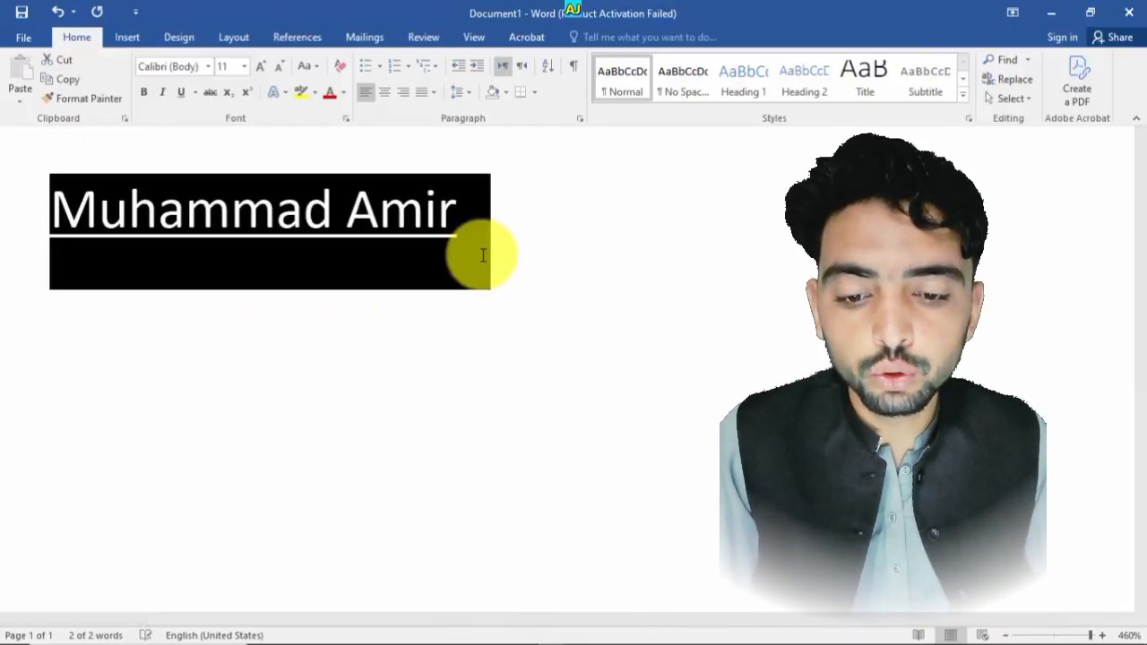
pyautogui.click(482, 255)
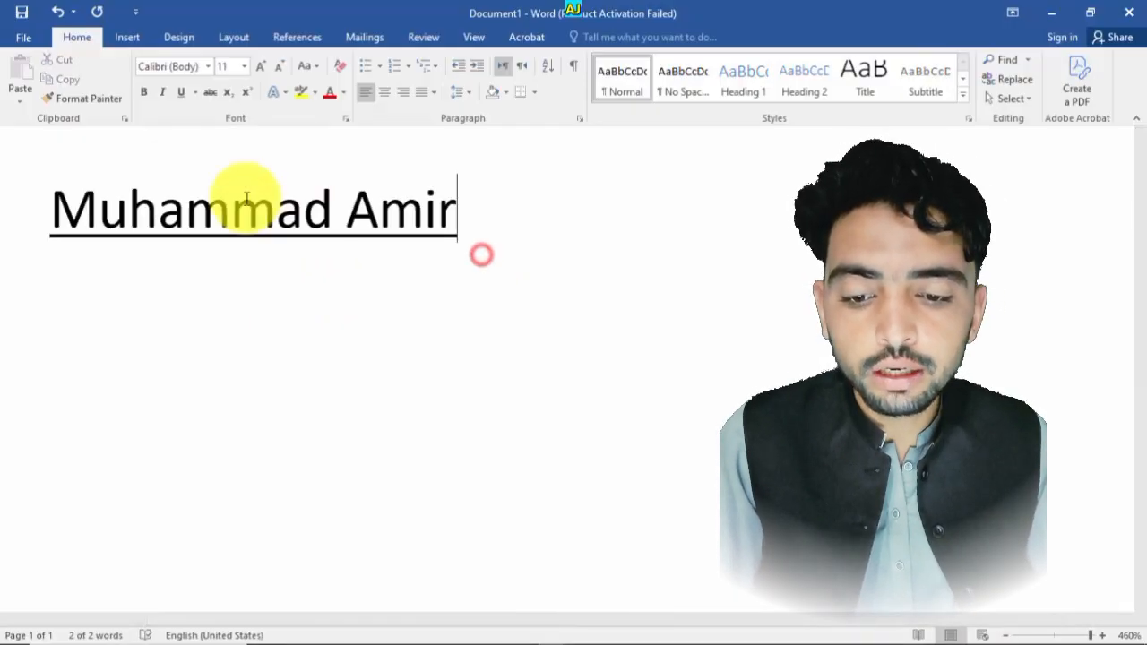
# - Select the whole name and remove its underline
pyautogui.click(196, 93)
pyautogui.click(598, 262)
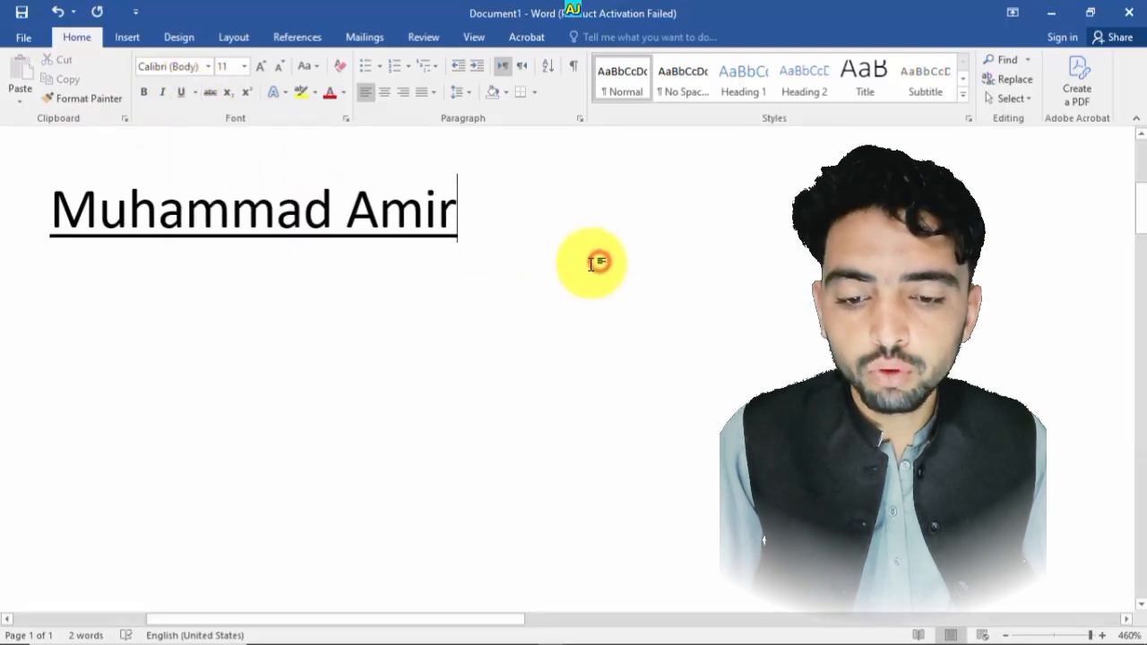
pyautogui.hotkey('ctrl', 'a')
pyautogui.hotkey('ctrl', 'u')
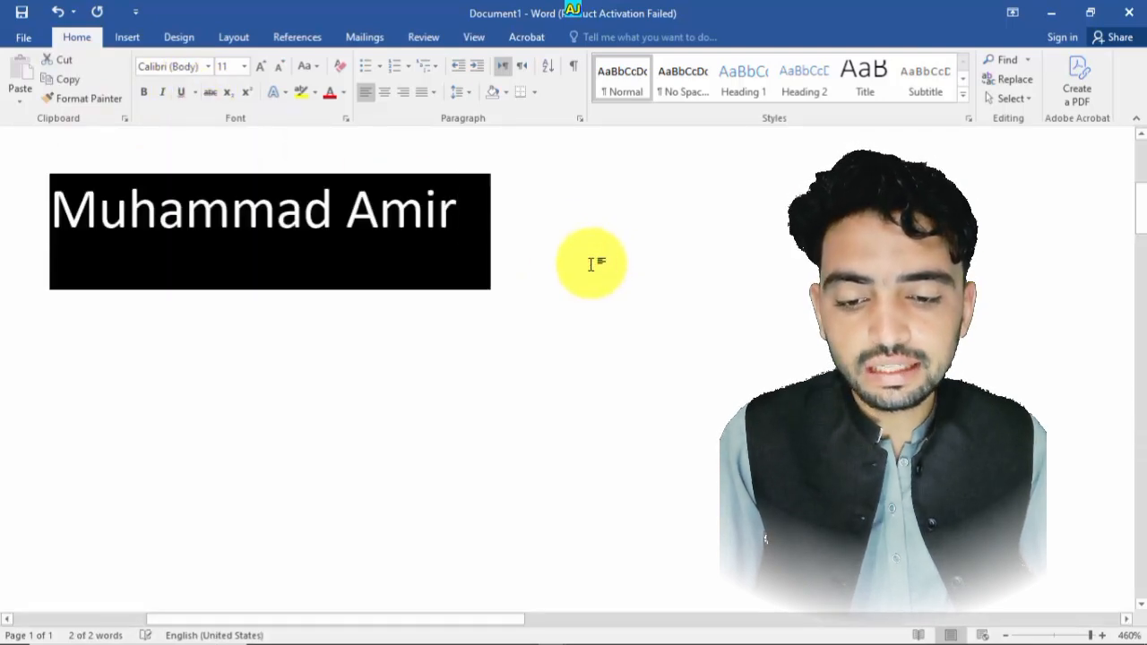
pyautogui.click(472, 206)
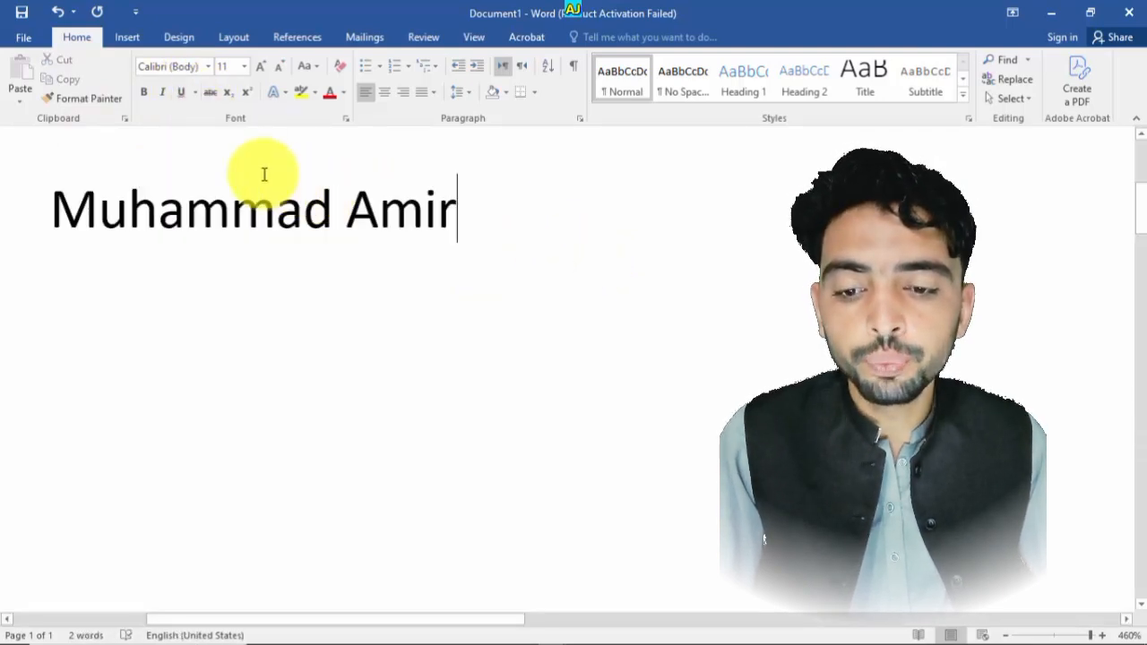
pyautogui.click(194, 92)
pyautogui.click(251, 315)
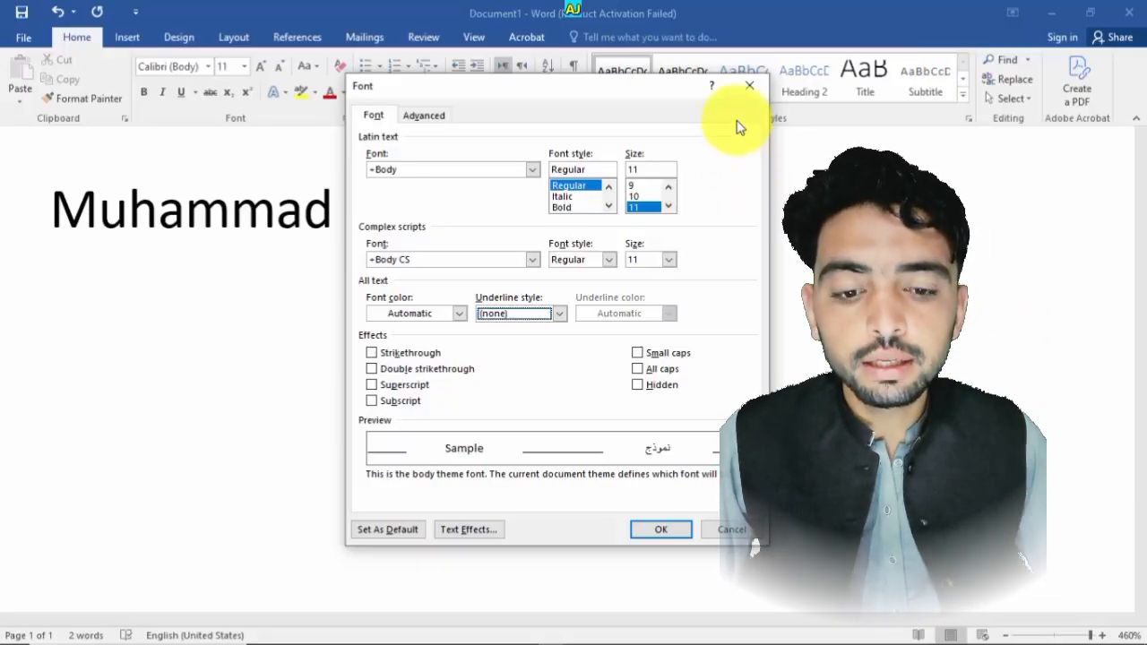
pyautogui.click(746, 87)
# - Select the name, open the Font dialog and try the +Headings and Agency FB fonts before returning to +Body
pyautogui.tripleClick(335, 221)
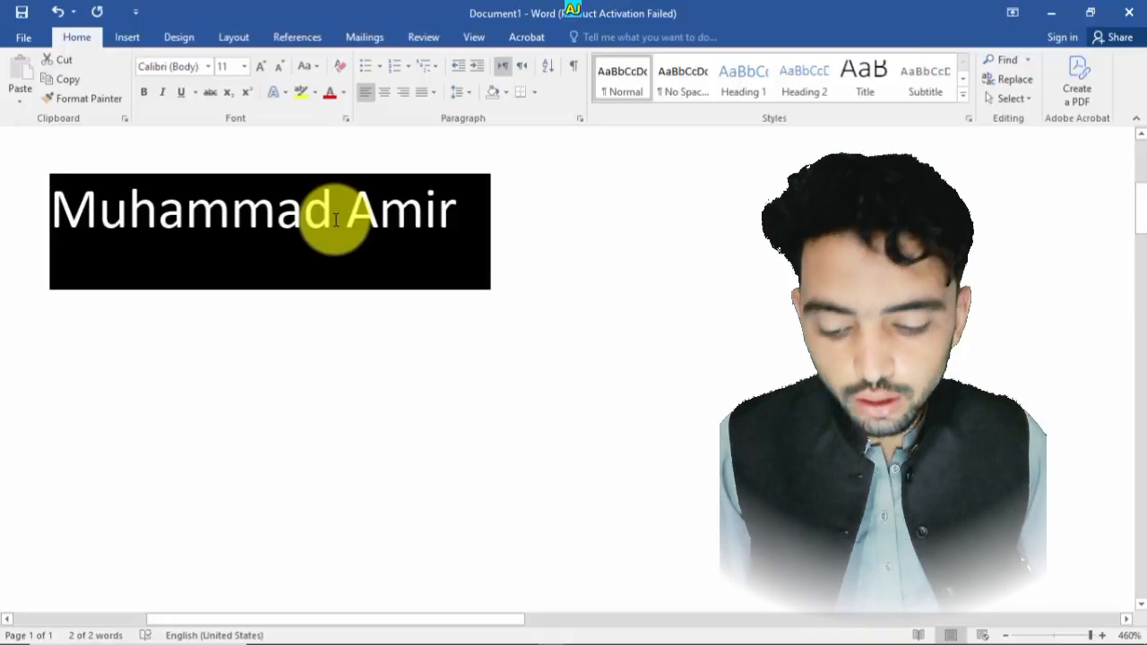
pyautogui.hotkey('ctrl', 'd')
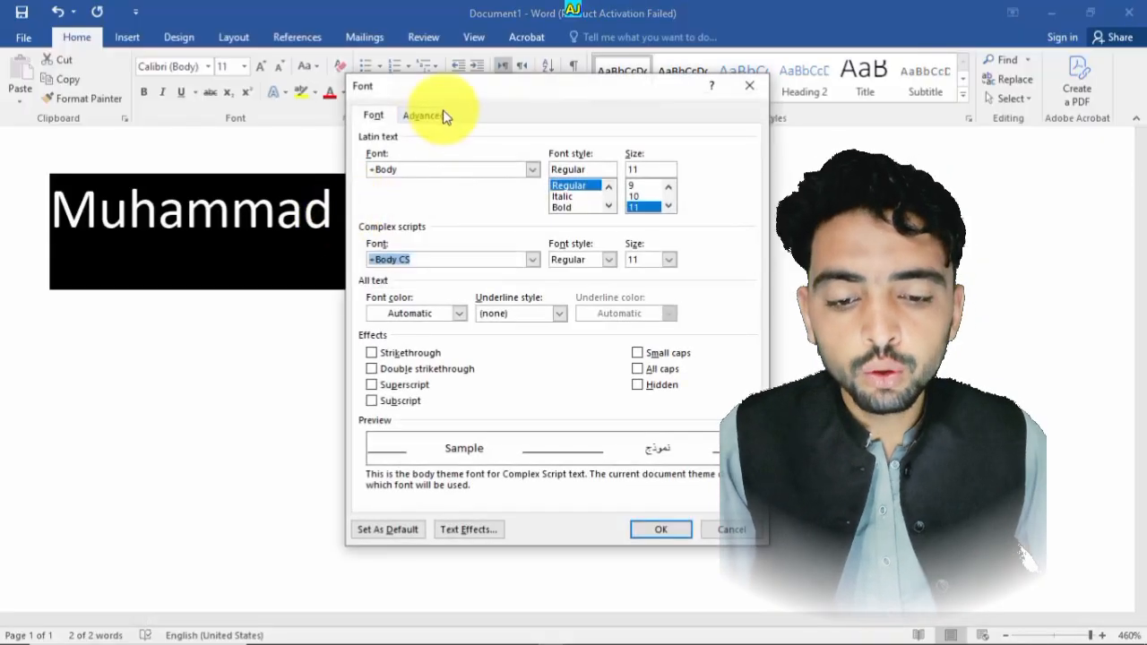
pyautogui.moveTo(466, 113); pyautogui.dragTo(526, 137)
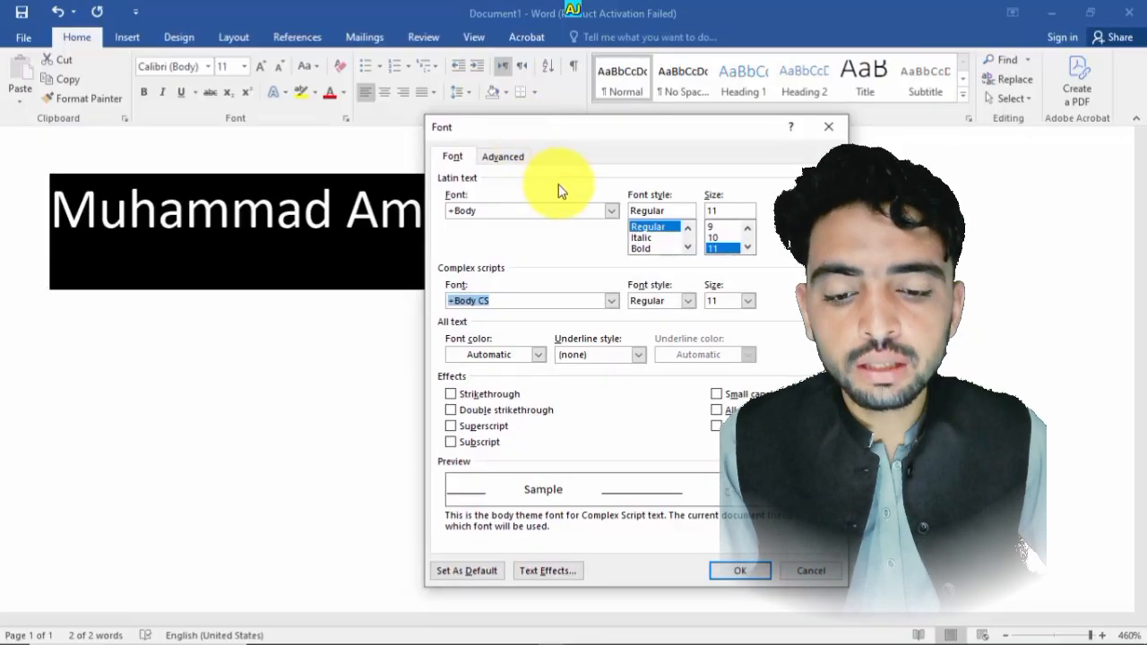
pyautogui.click(613, 210)
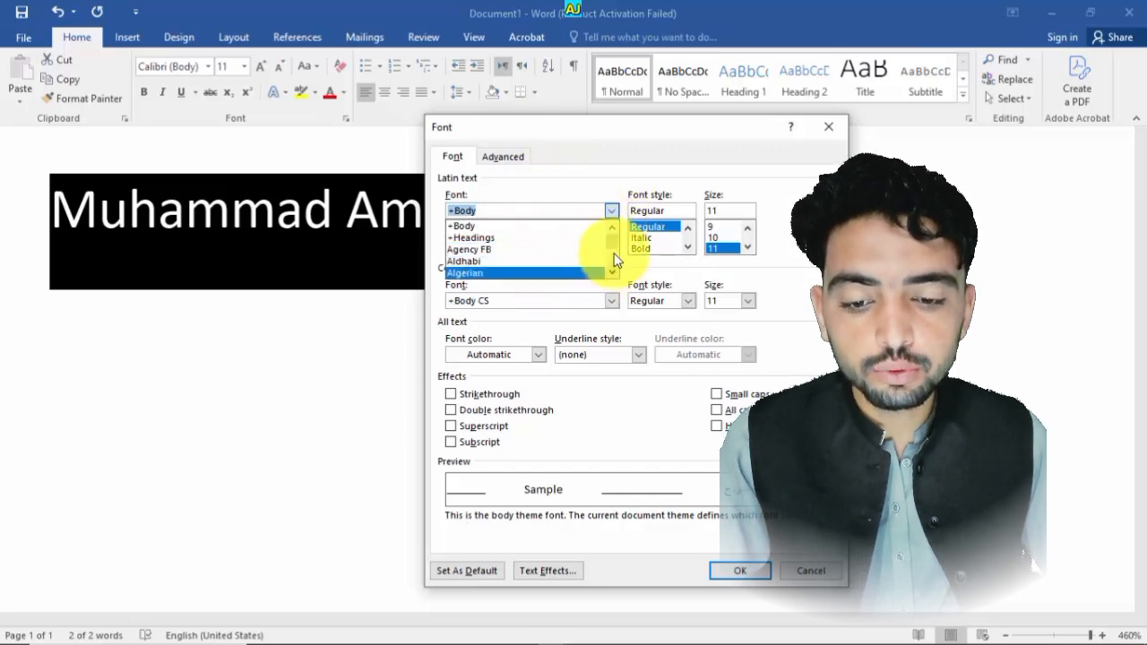
pyautogui.moveTo(613, 243)
pyautogui.mouseDown()
pyautogui.moveTo(615, 265)
pyautogui.moveTo(616, 254)
pyautogui.mouseUp()
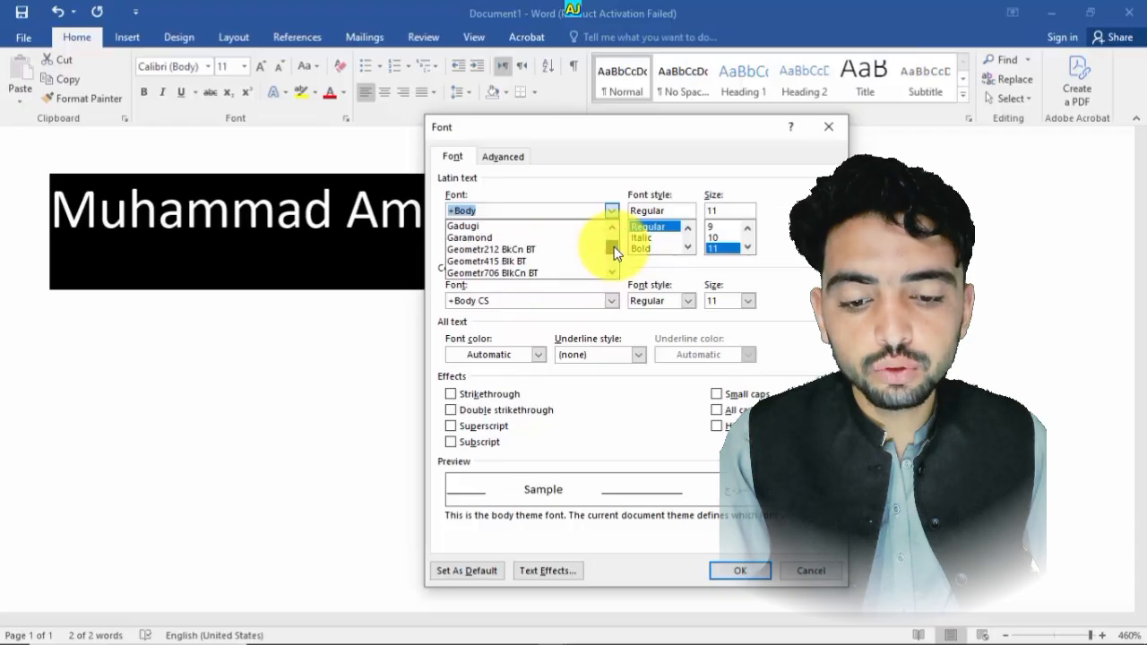
pyautogui.click(613, 209)
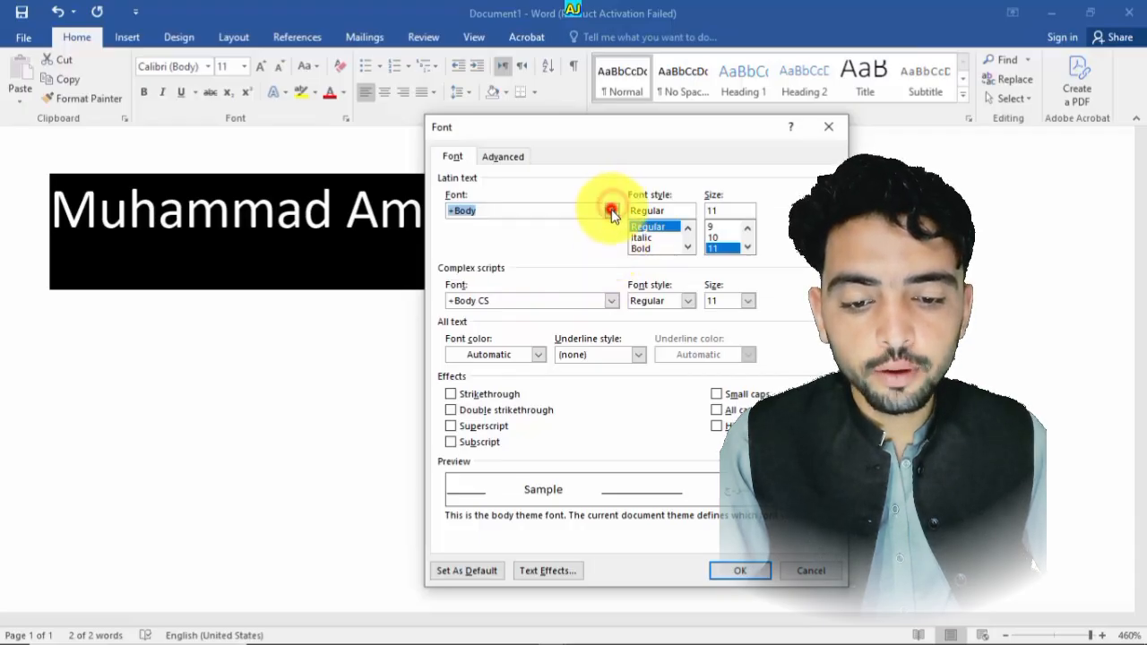
pyautogui.click(612, 211)
pyautogui.click(558, 235)
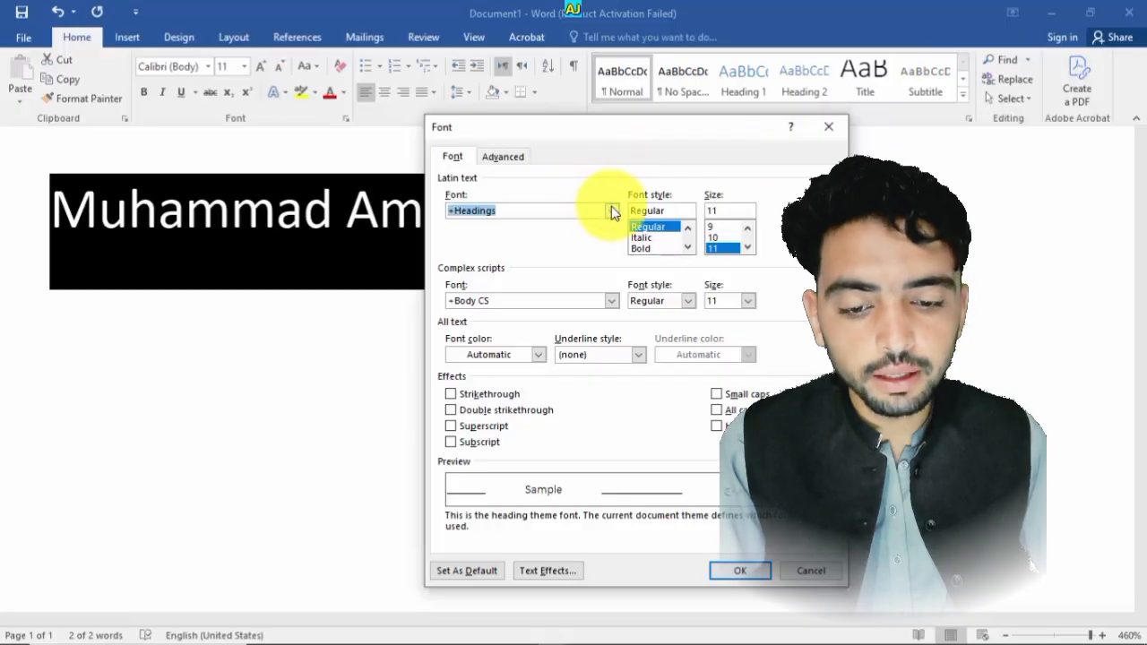
pyautogui.click(689, 212)
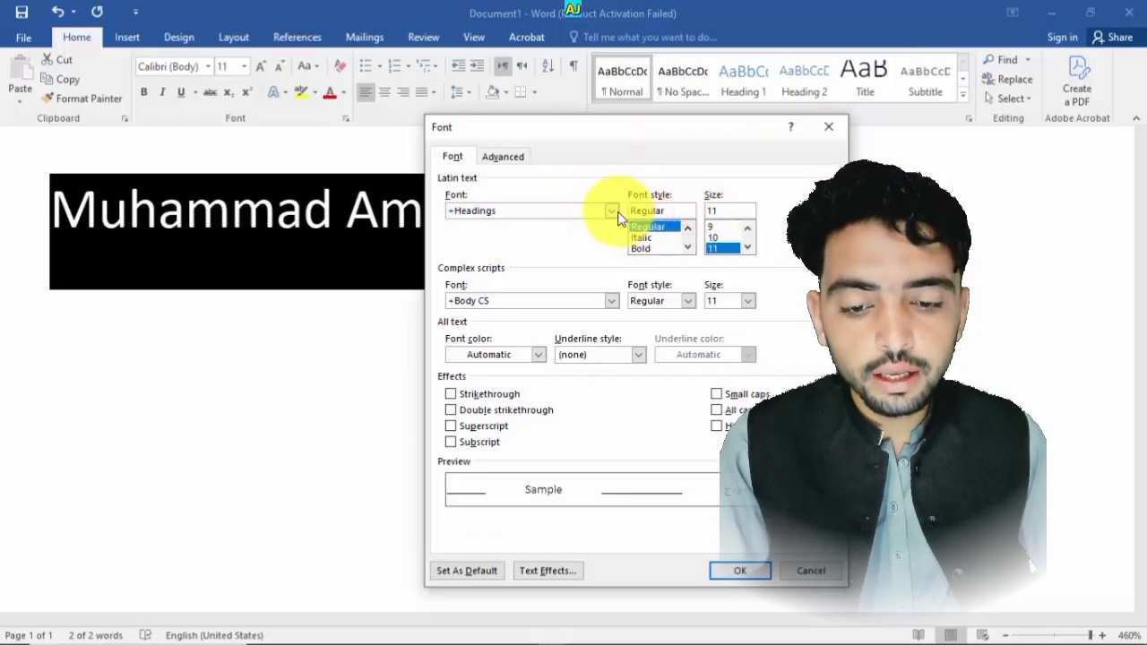
pyautogui.click(617, 213)
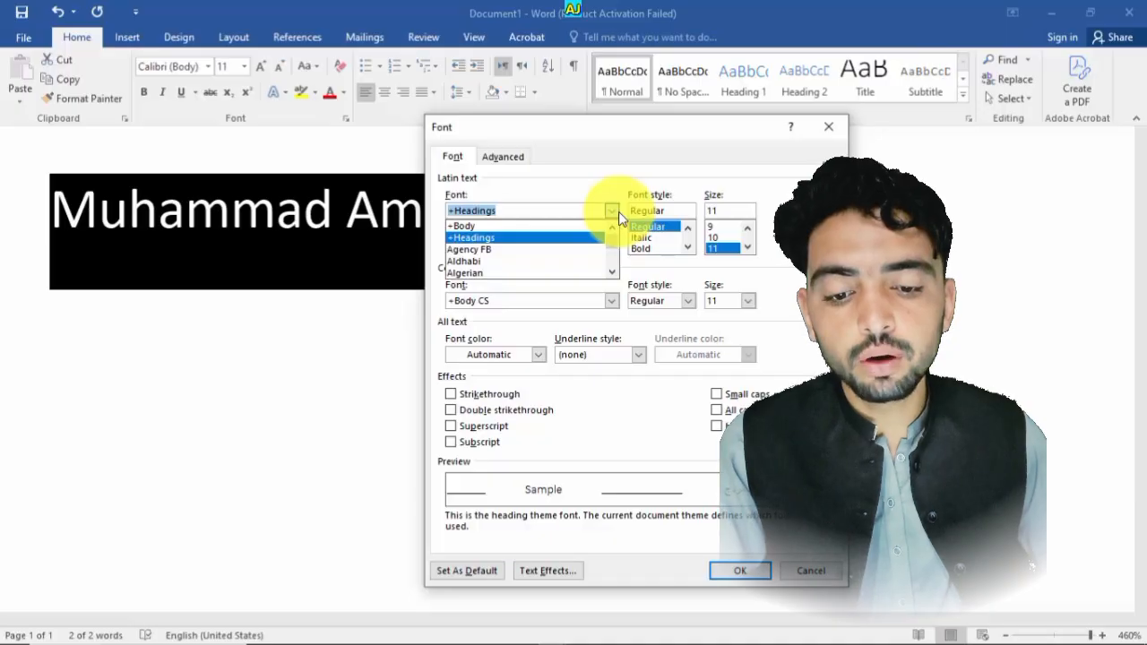
pyautogui.click(482, 250)
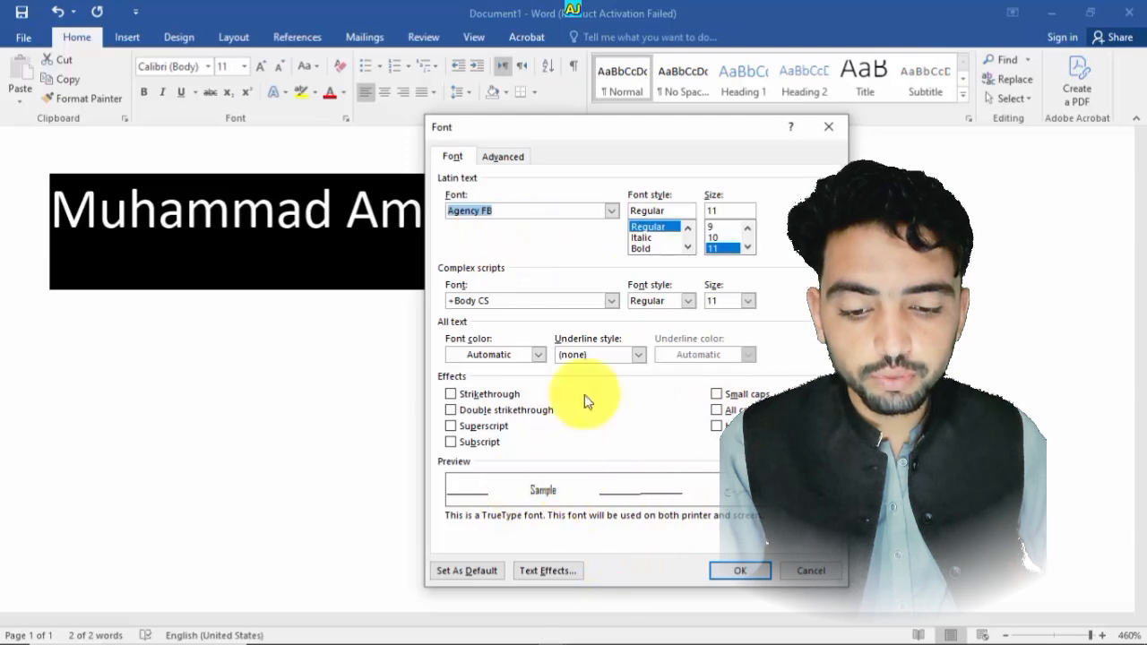
pyautogui.click(615, 211)
pyautogui.click(512, 225)
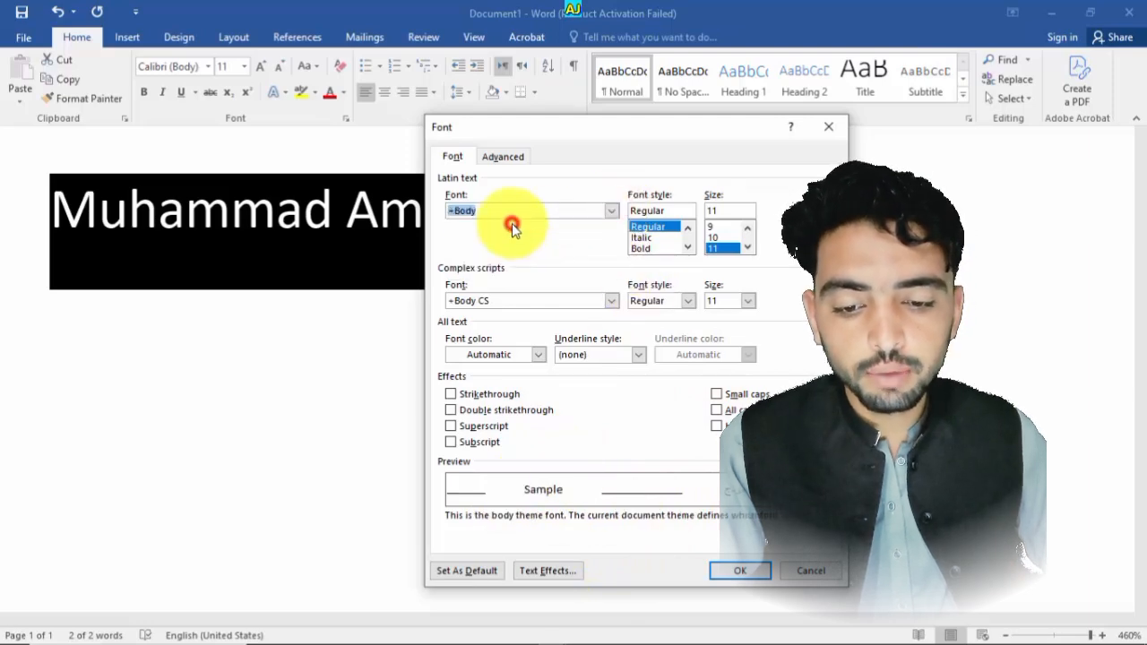
# - Examine the Font style and Size boxes, the Advanced tab and the font colour palette in the Font dialog
pyautogui.click(692, 214)
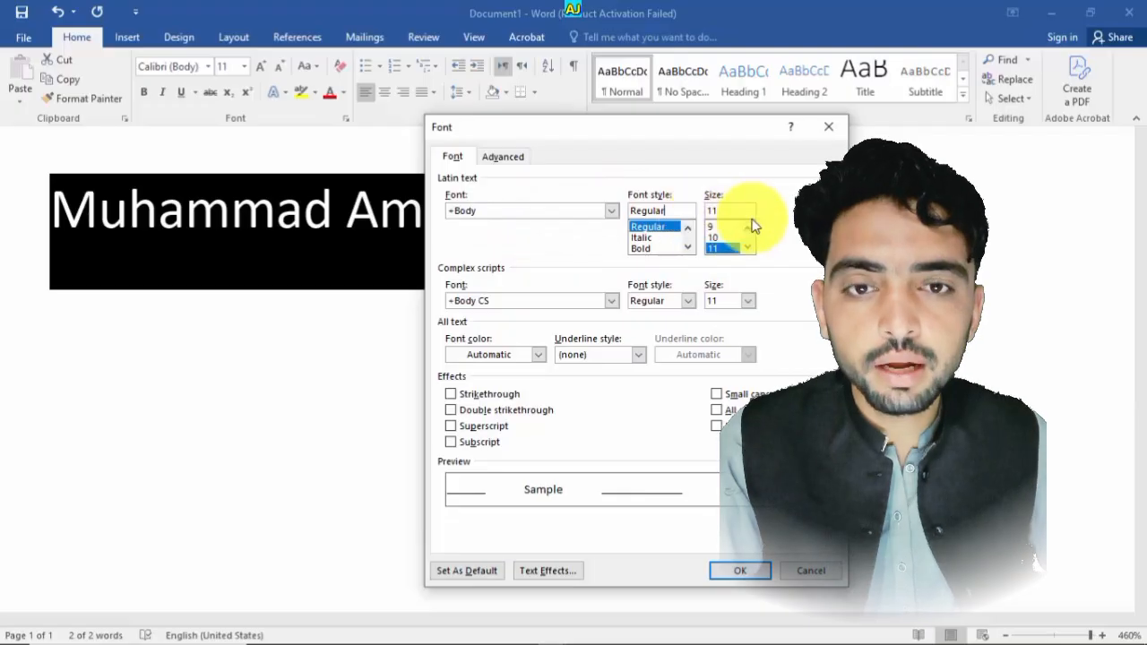
pyautogui.click(687, 207)
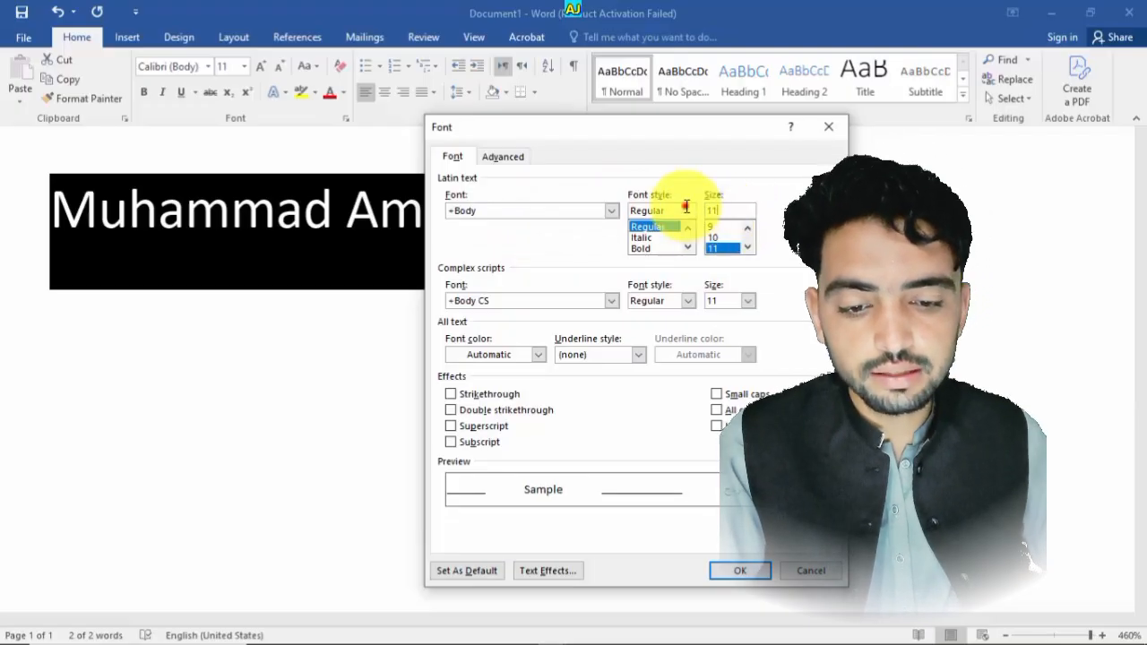
pyautogui.click(731, 210)
pyautogui.click(684, 210)
pyautogui.click(740, 206)
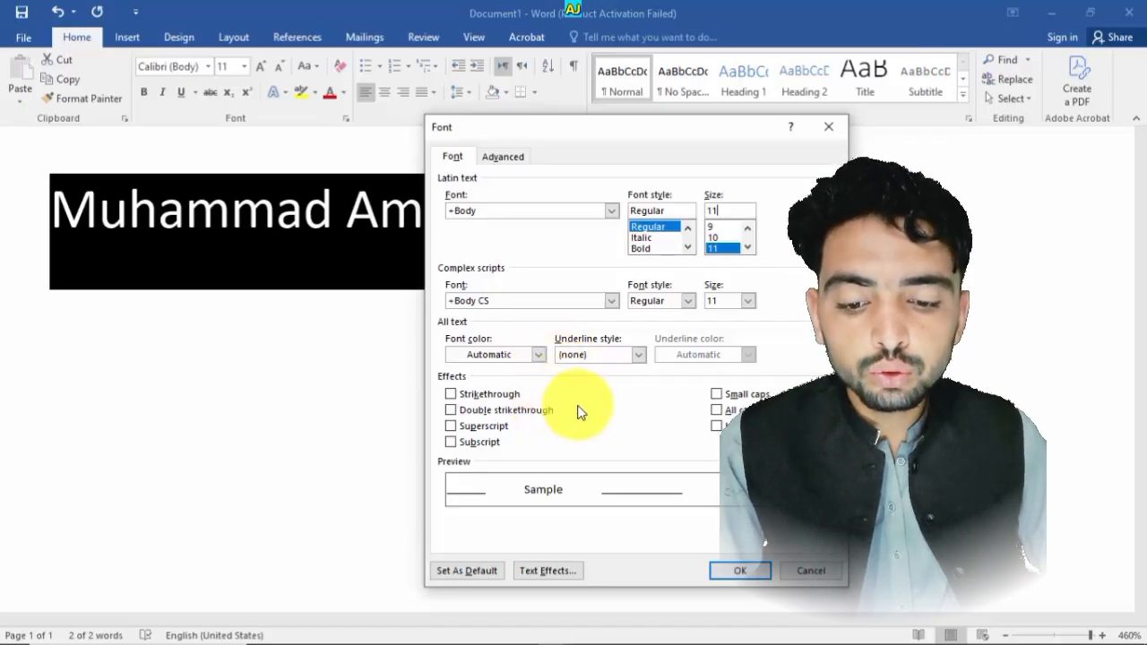
pyautogui.click(501, 157)
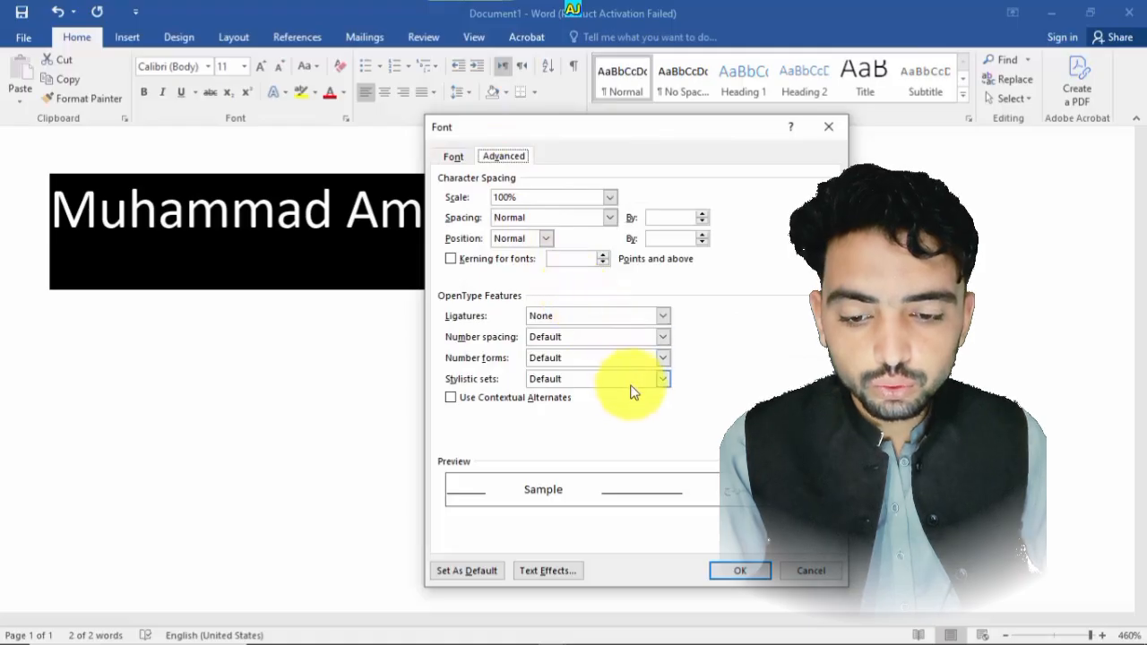
pyautogui.click(453, 156)
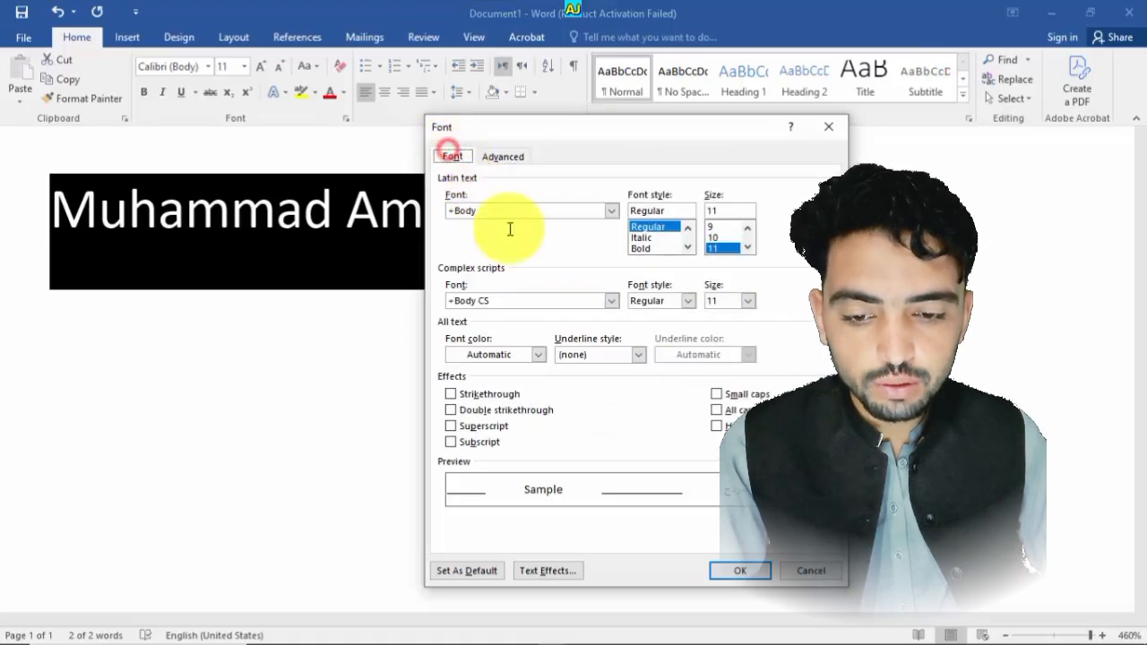
pyautogui.click(541, 356)
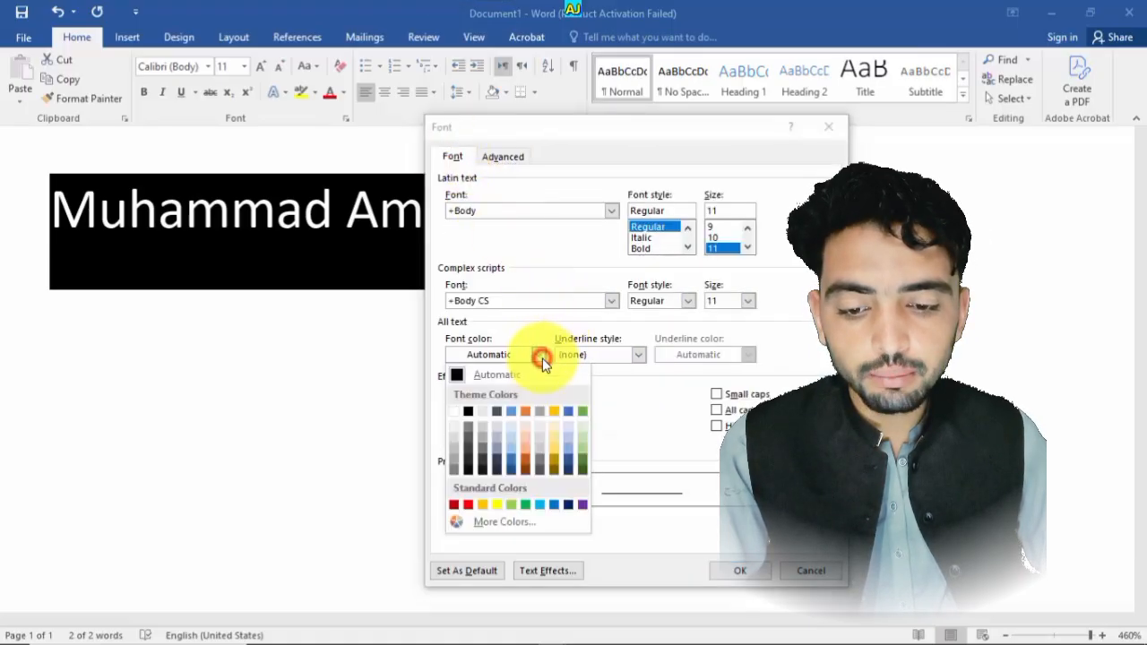
pyautogui.click(484, 314)
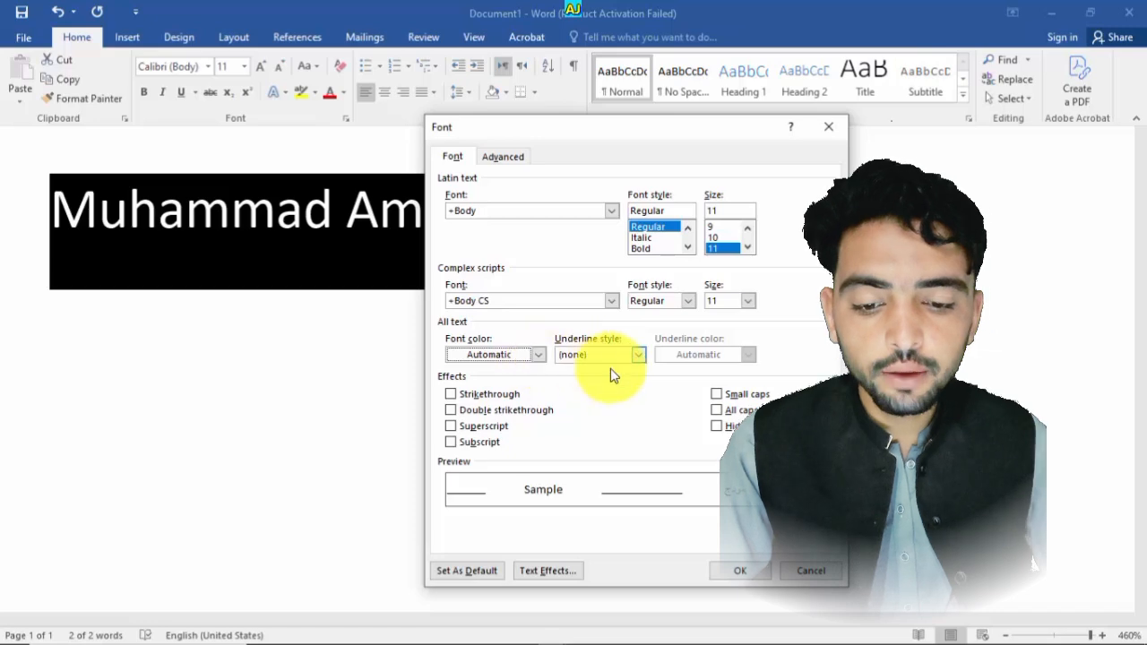
# - Set the name's underline style to Words only and apply the dialog
pyautogui.click(637, 355)
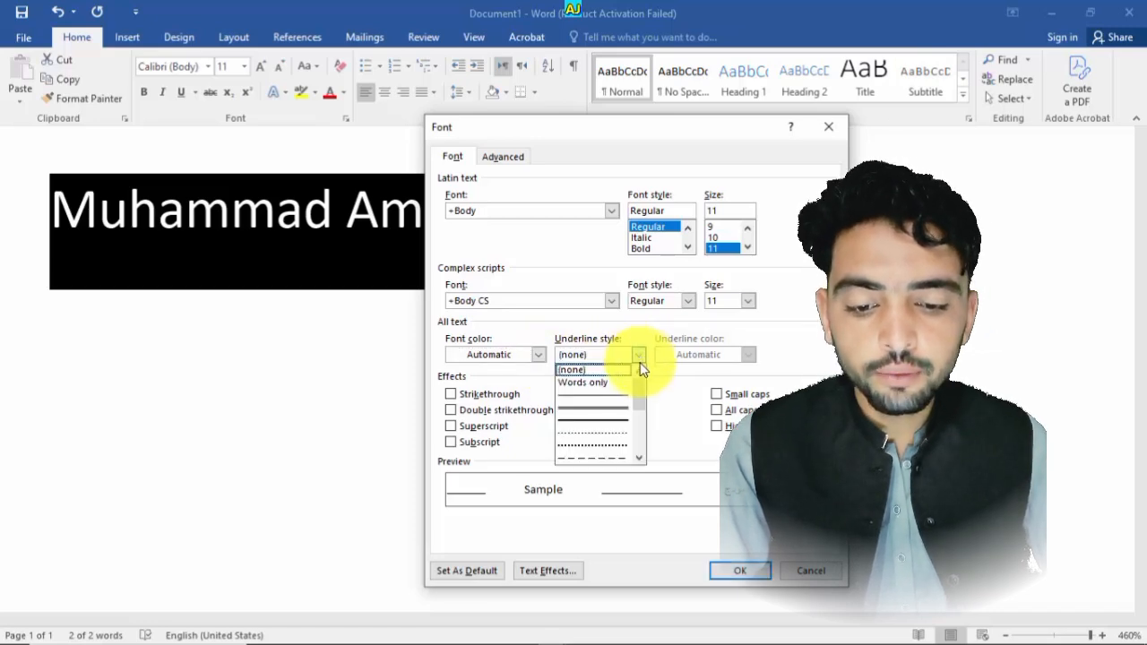
pyautogui.click(606, 384)
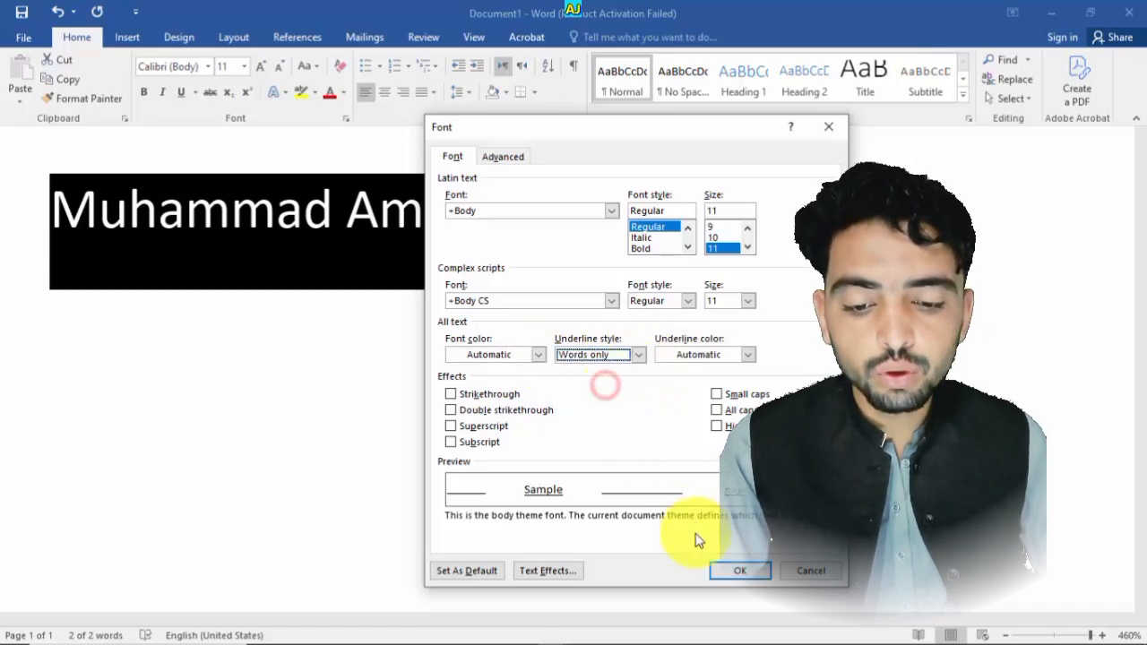
pyautogui.click(721, 574)
pyautogui.click(547, 470)
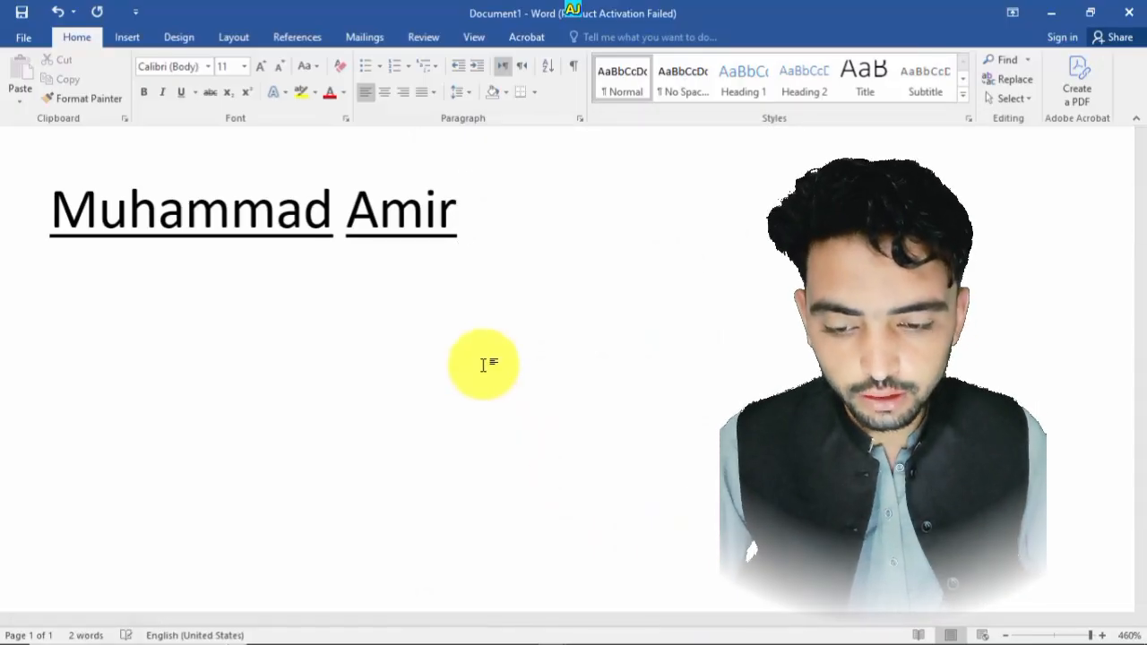
# - Type the word official after the name
pyautogui.write('of')
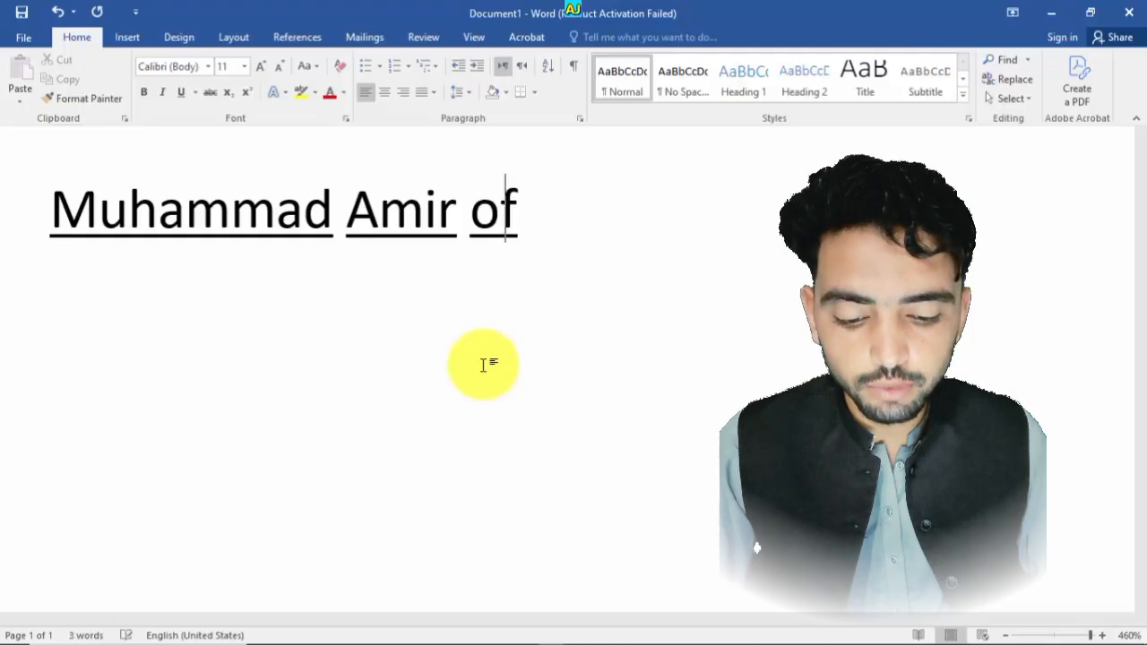
pyautogui.write('ficial')
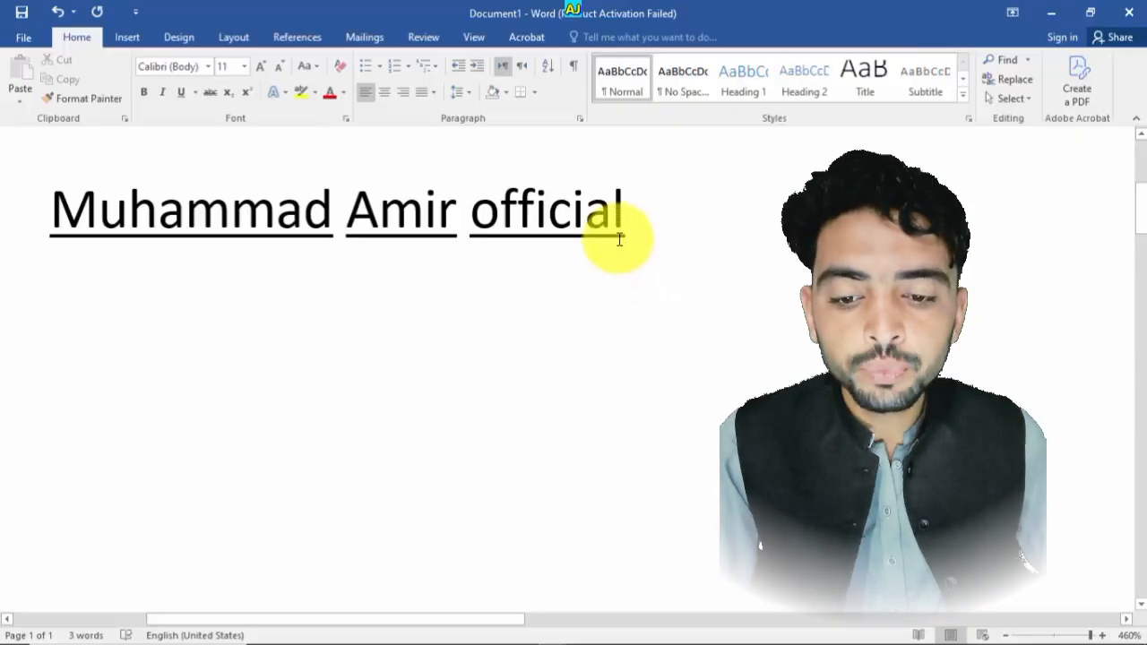
# - Open the additional underline options and set the underline colour to red
pyautogui.click(194, 91)
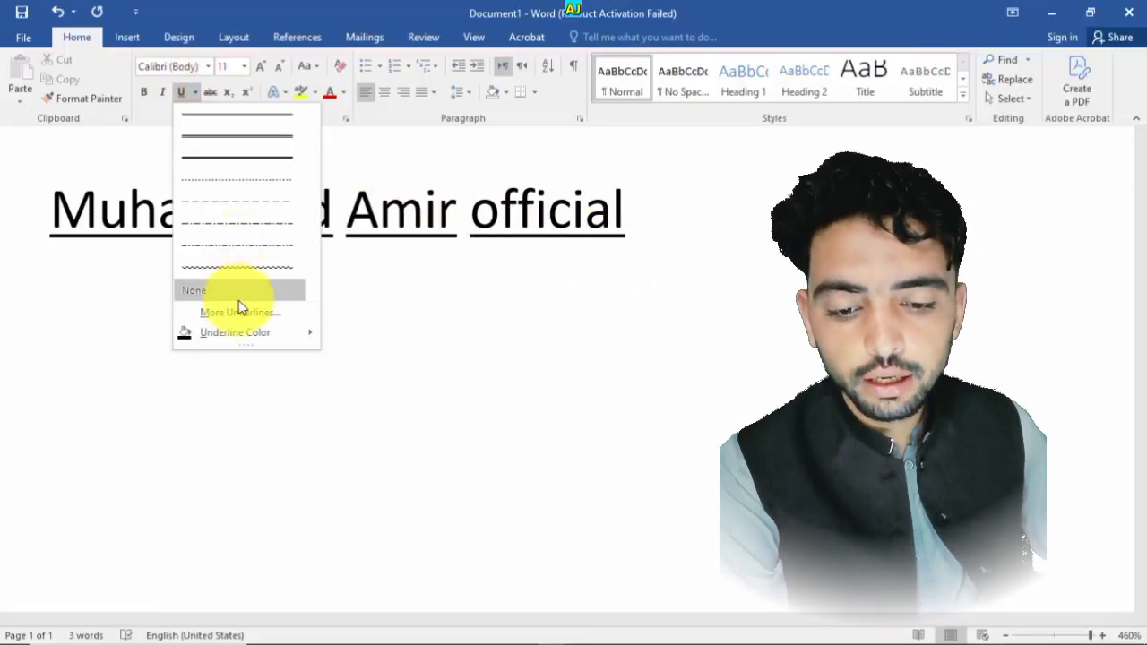
pyautogui.click(236, 311)
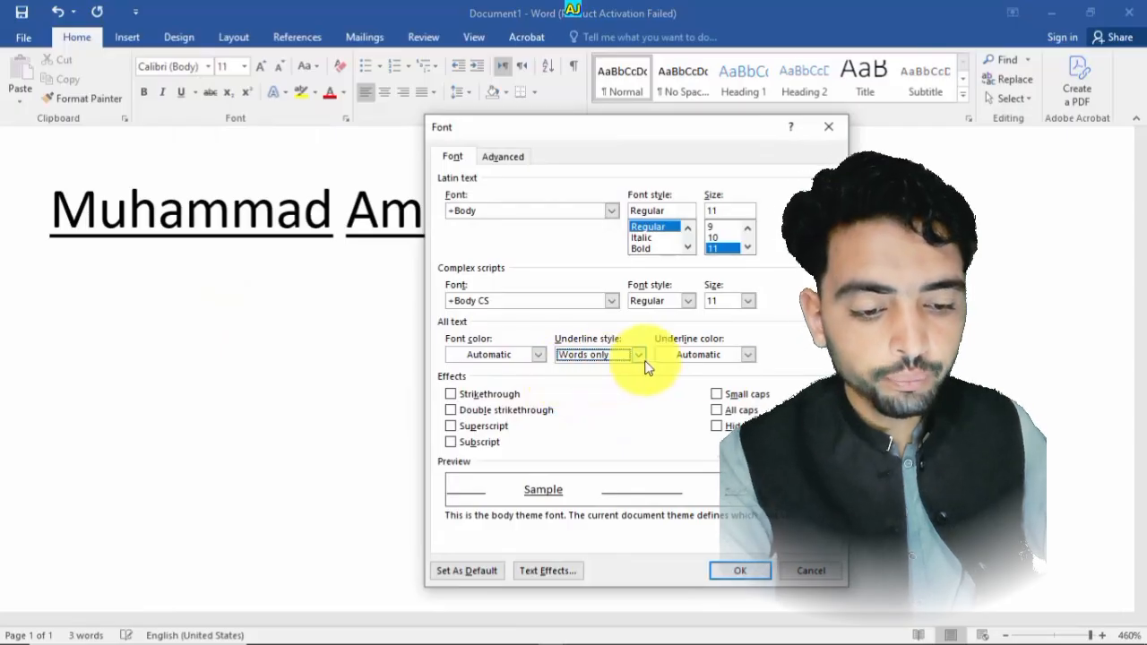
pyautogui.click(747, 354)
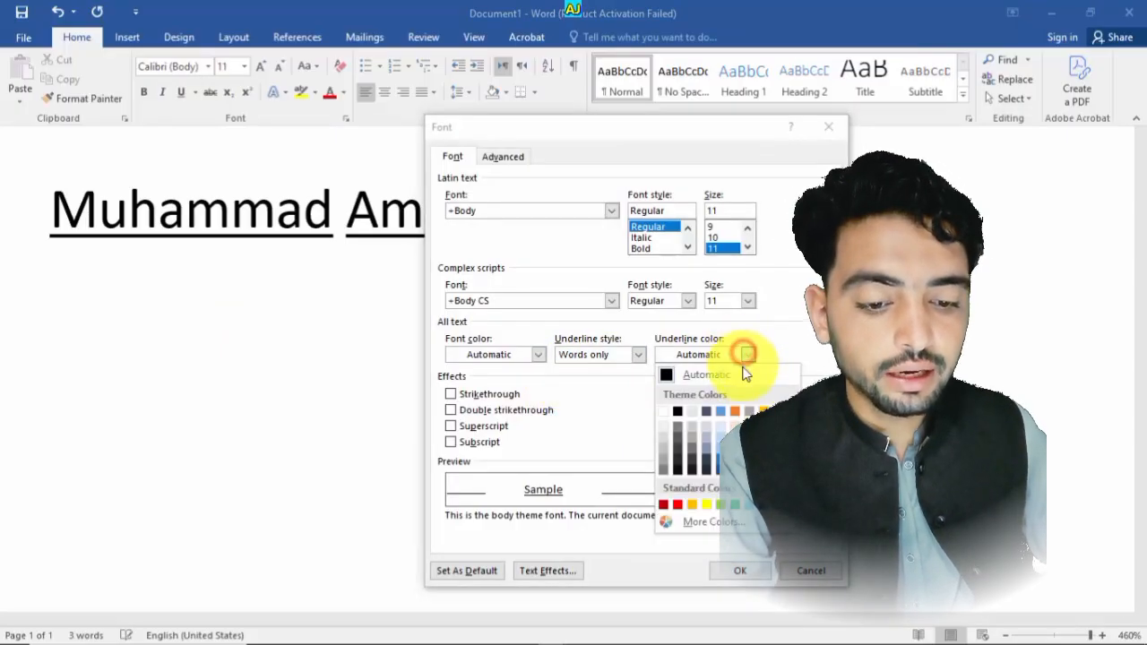
pyautogui.click(706, 505)
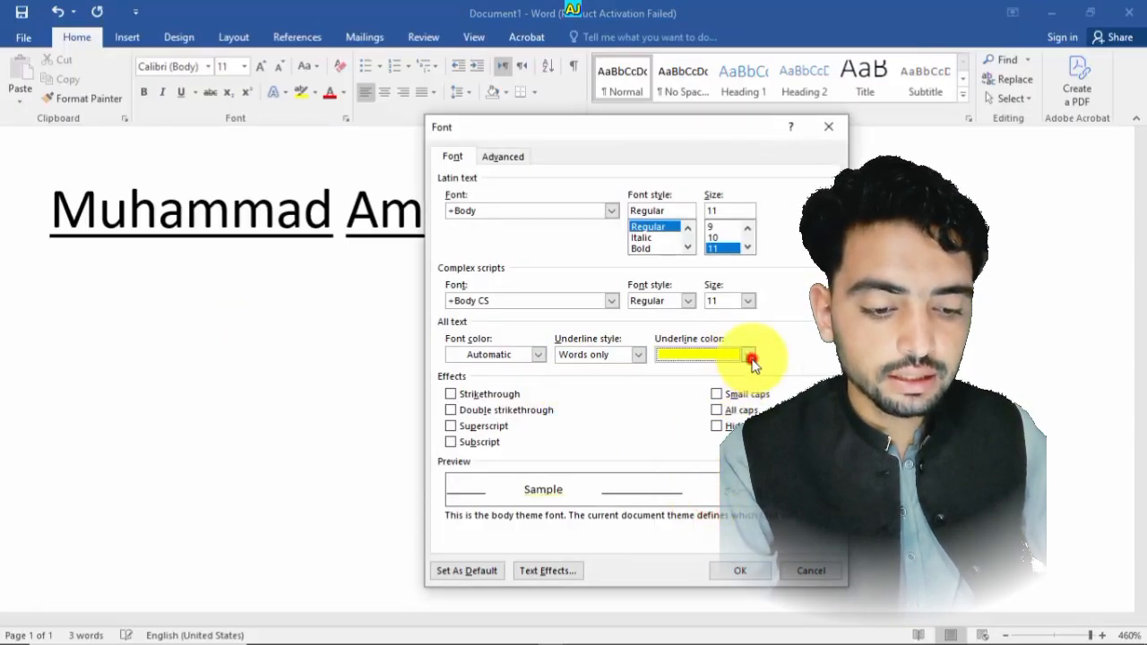
pyautogui.click(751, 357)
pyautogui.click(678, 504)
pyautogui.click(742, 570)
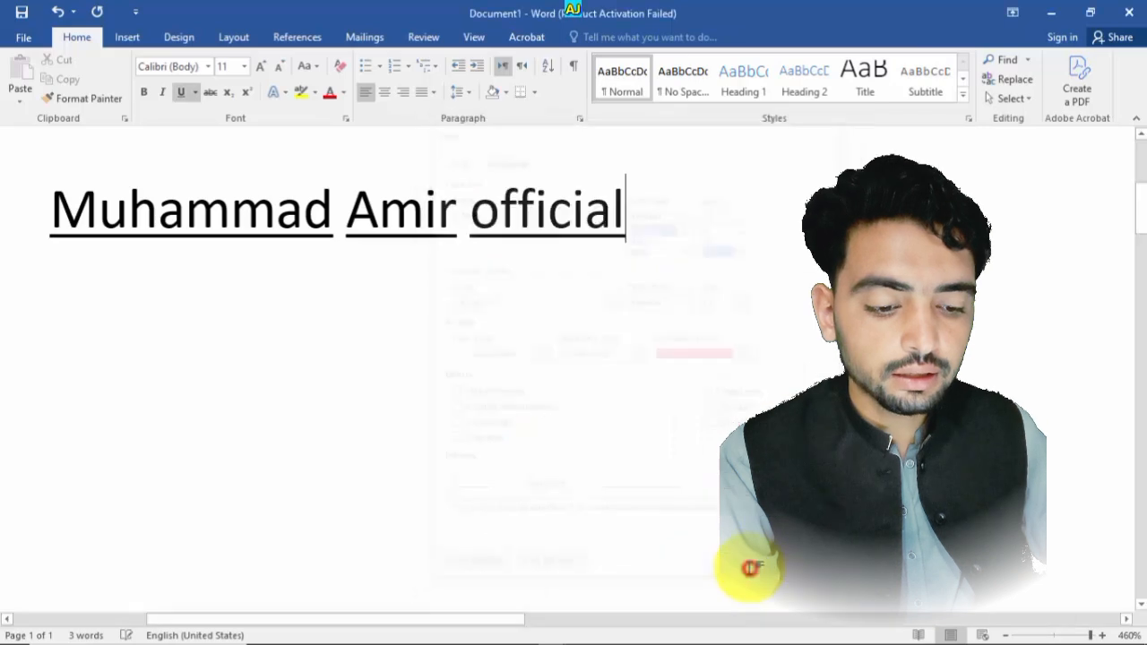
# - Select the whole line and apply a single-line red underline to it through the Font dialog
pyautogui.moveTo(624, 225); pyautogui.dragTo(230, 171)
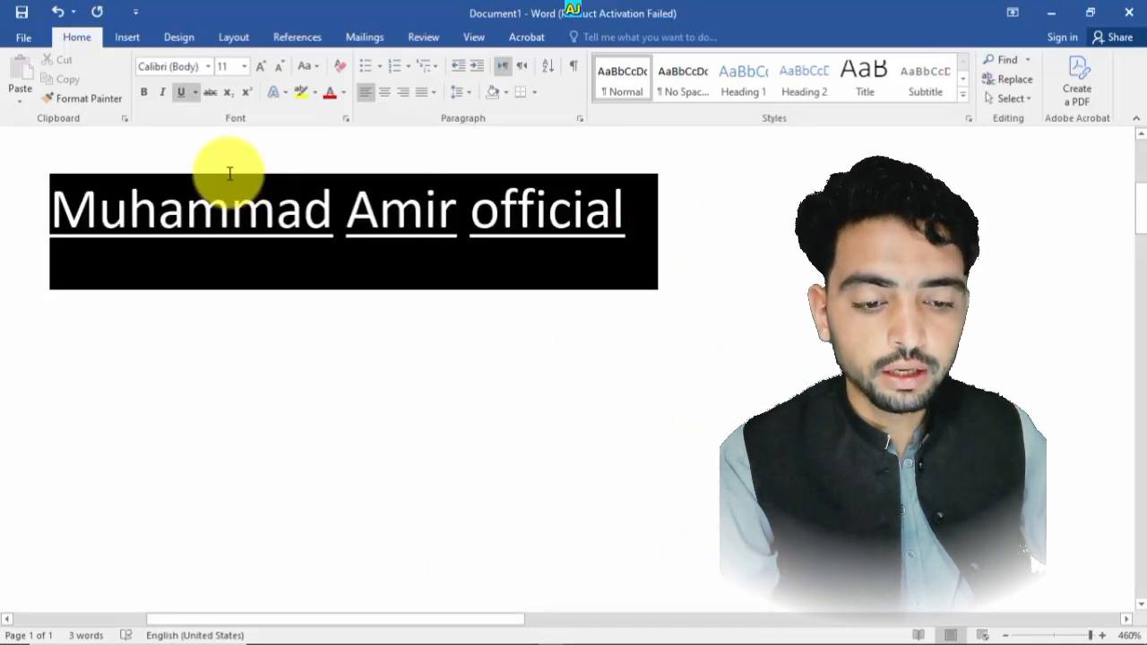
pyautogui.click(196, 92)
pyautogui.click(254, 312)
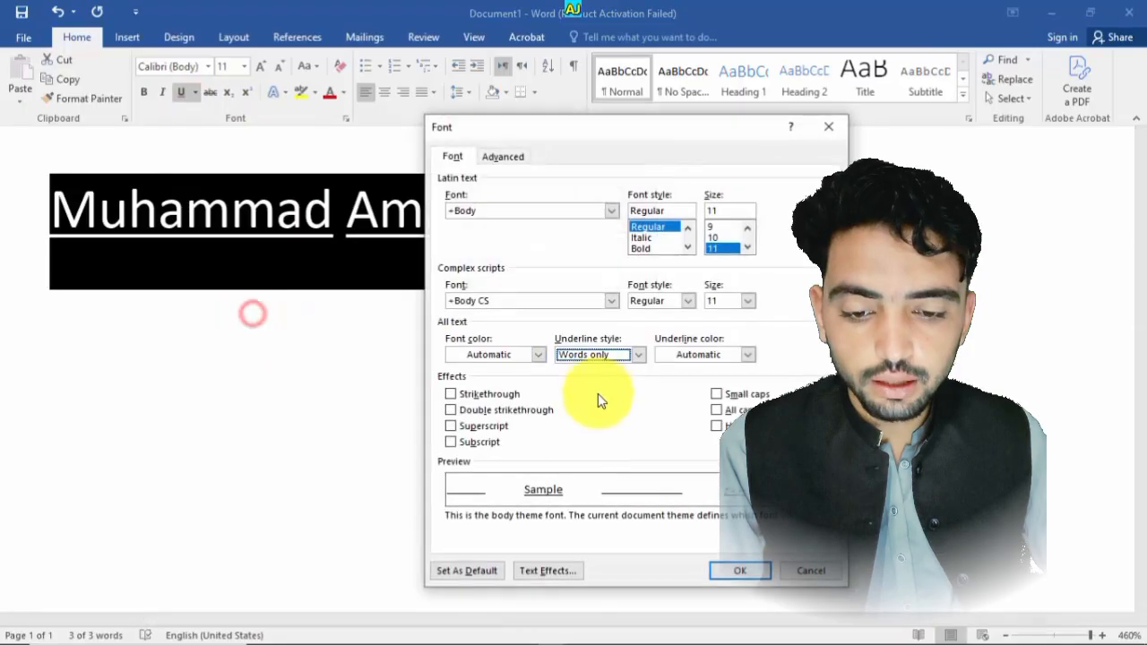
pyautogui.click(753, 356)
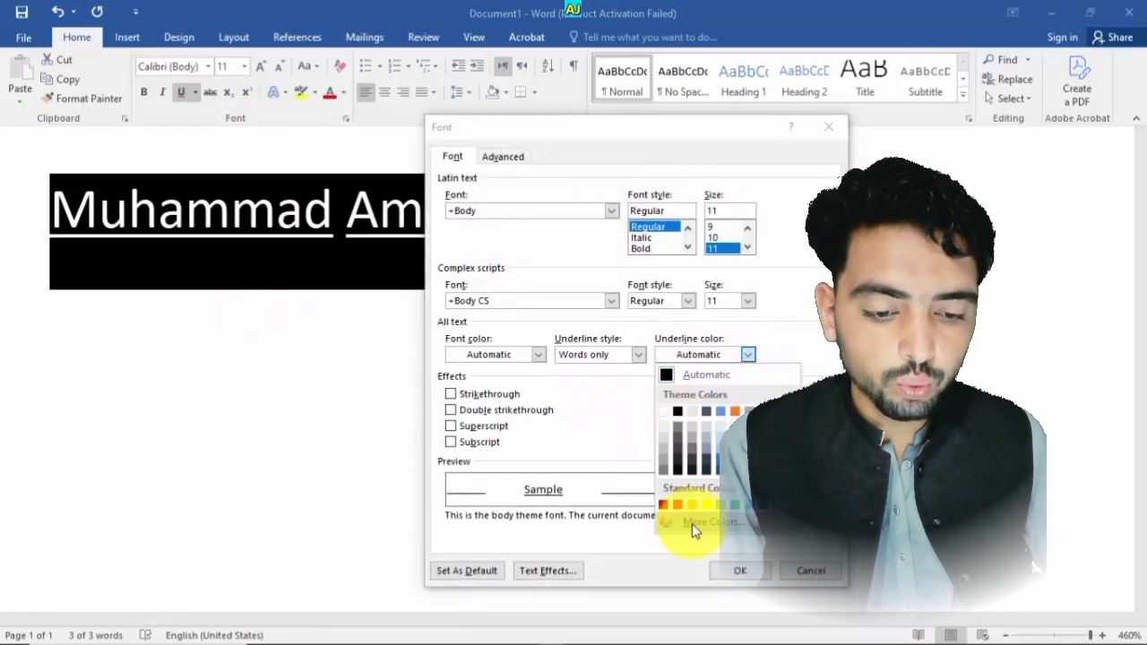
pyautogui.click(677, 505)
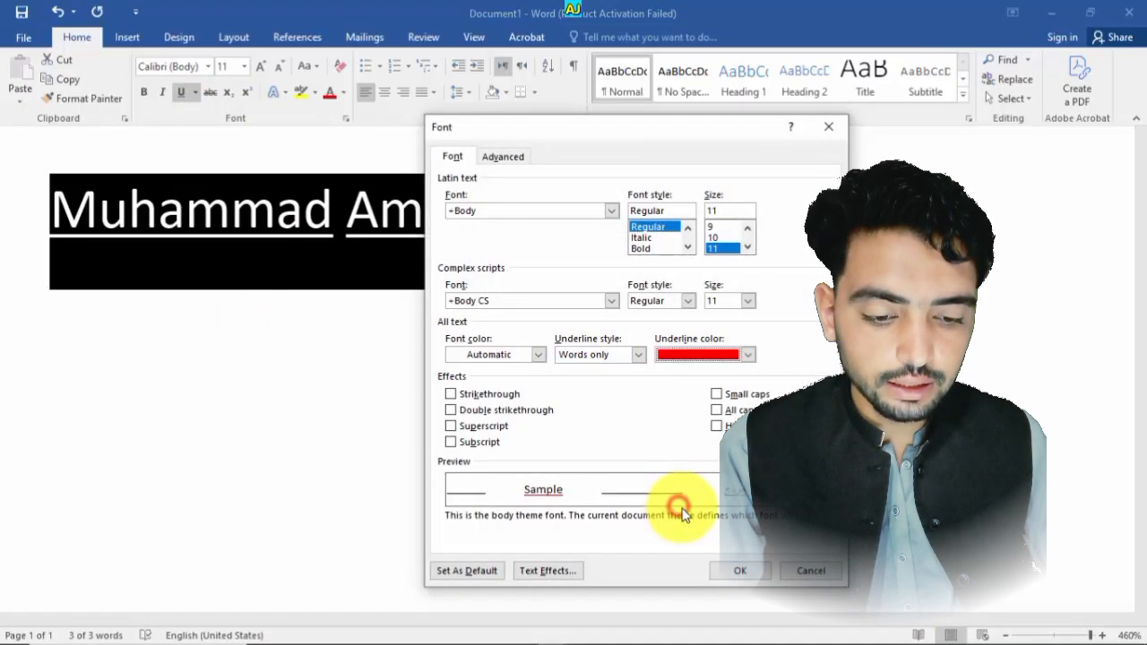
pyautogui.click(639, 357)
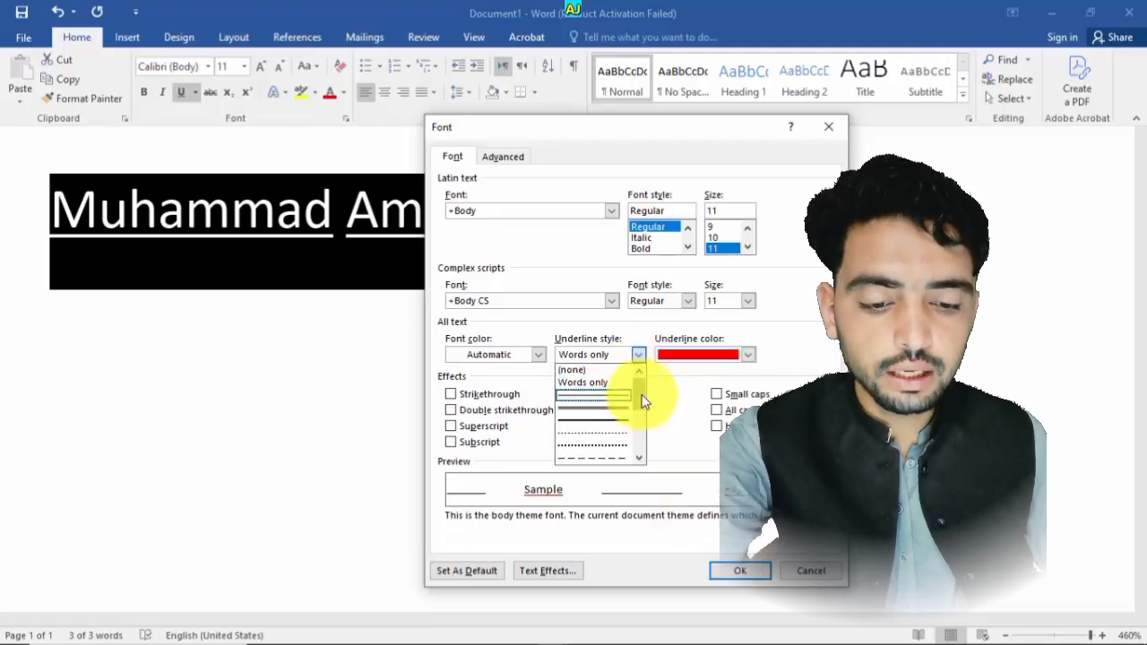
pyautogui.moveTo(641, 395)
pyautogui.mouseDown()
pyautogui.moveTo(645, 459)
pyautogui.moveTo(647, 411)
pyautogui.mouseUp()
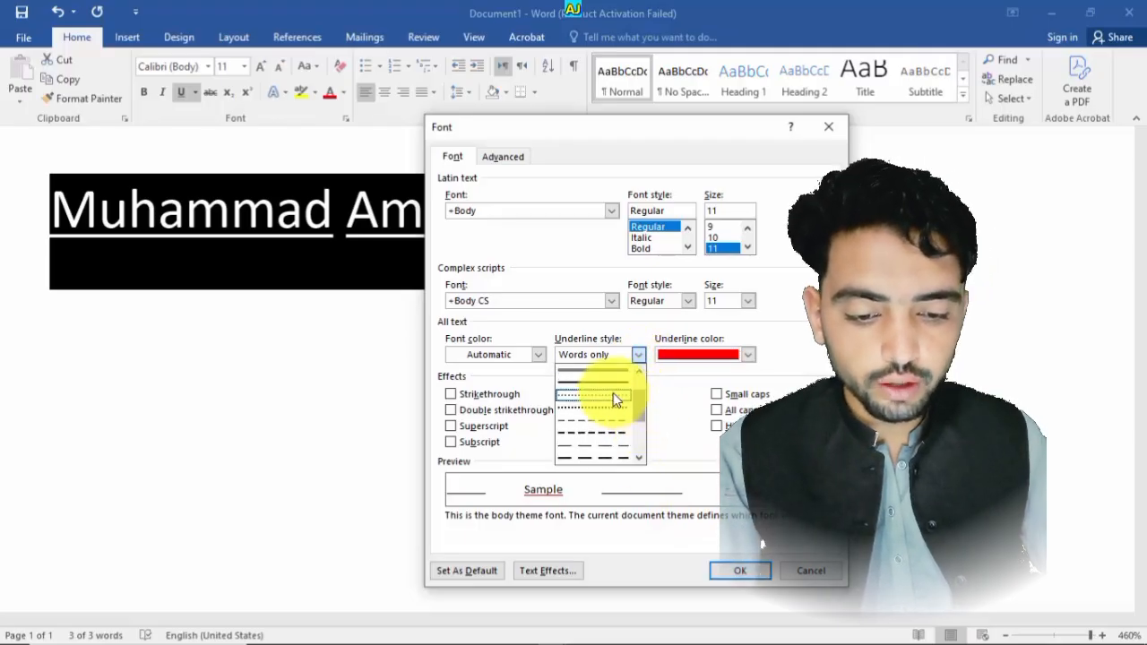
pyautogui.click(625, 377)
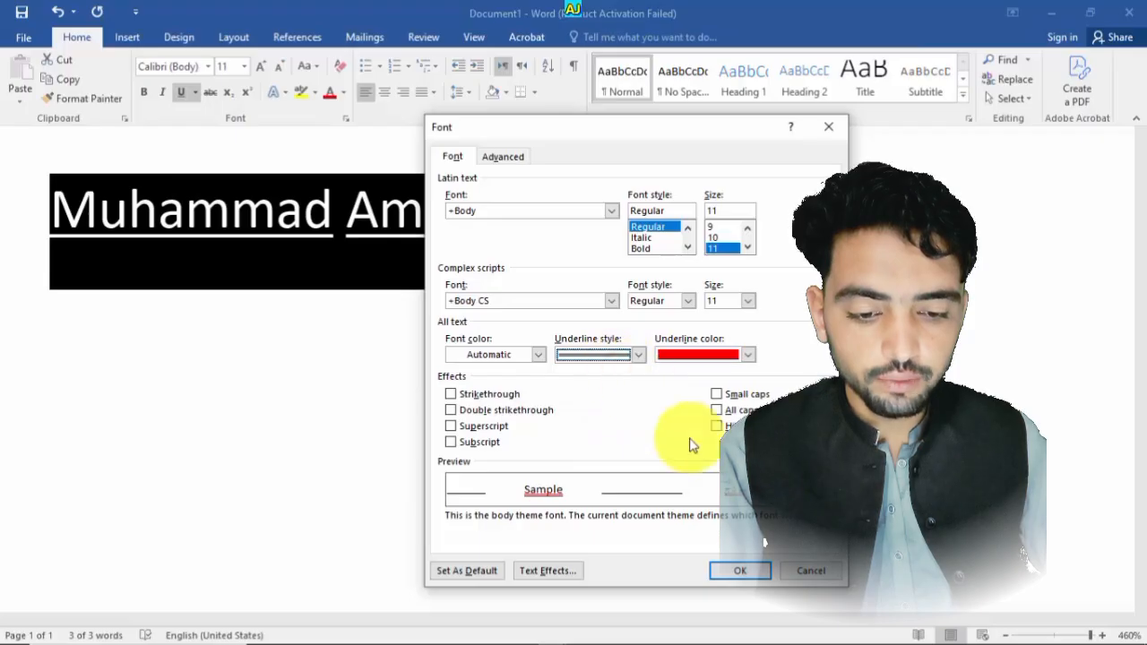
pyautogui.click(741, 571)
pyautogui.click(592, 443)
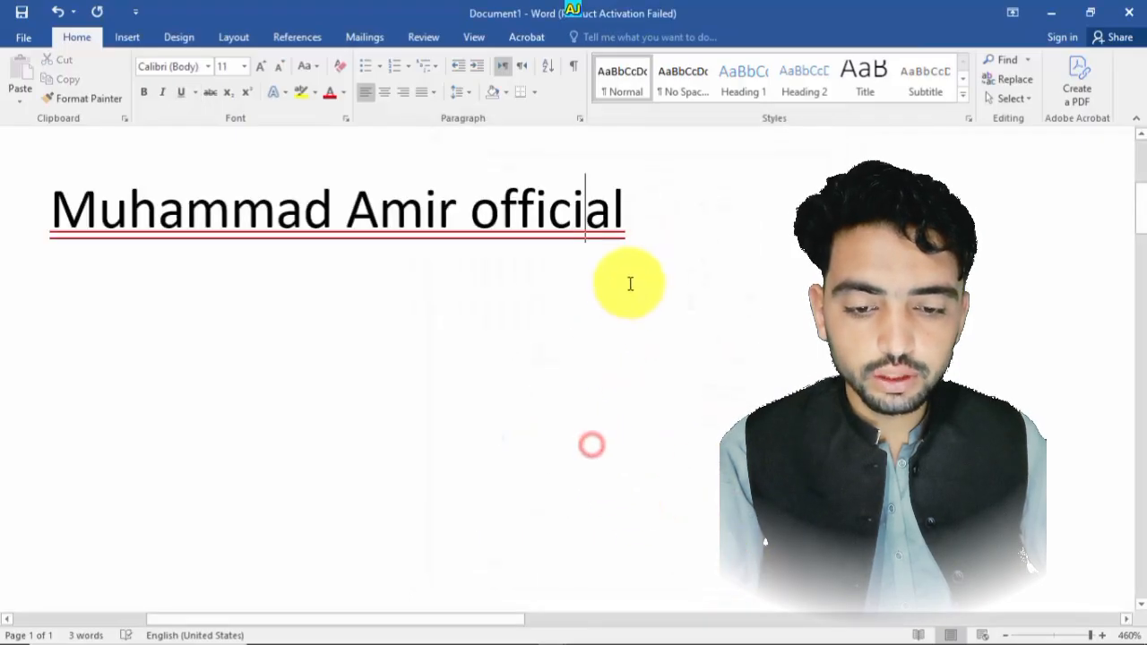
# - Place the cursor in Amir and set its underline colour to blue from More Colors in the Font dialog
pyautogui.click(655, 242)
pyautogui.click(420, 208)
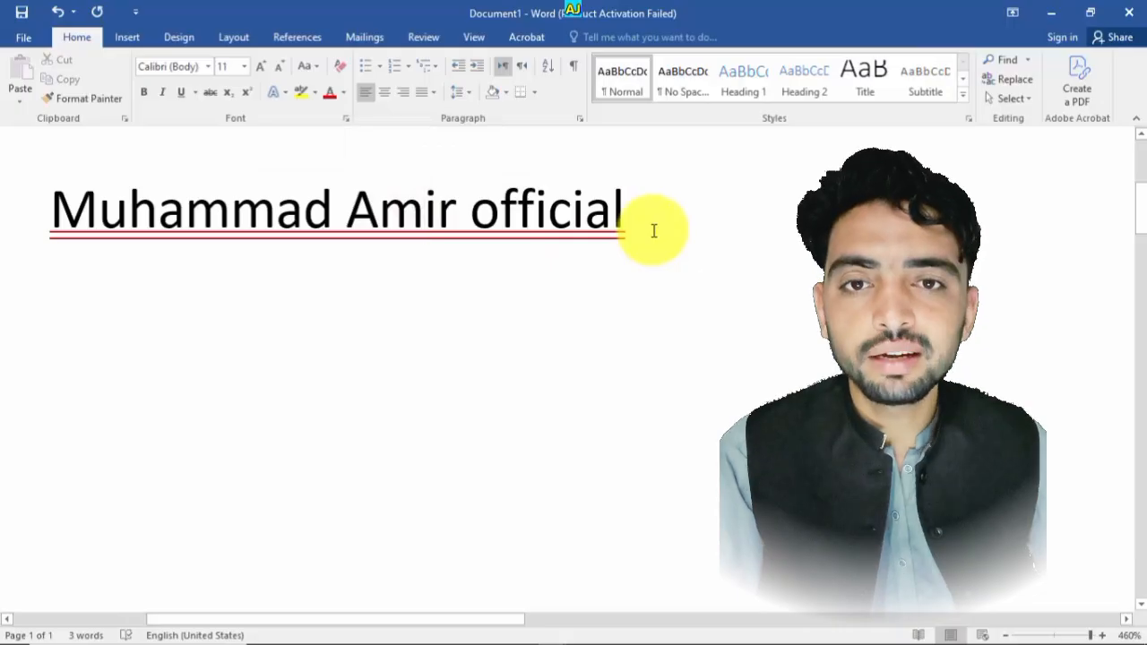
pyautogui.click(195, 93)
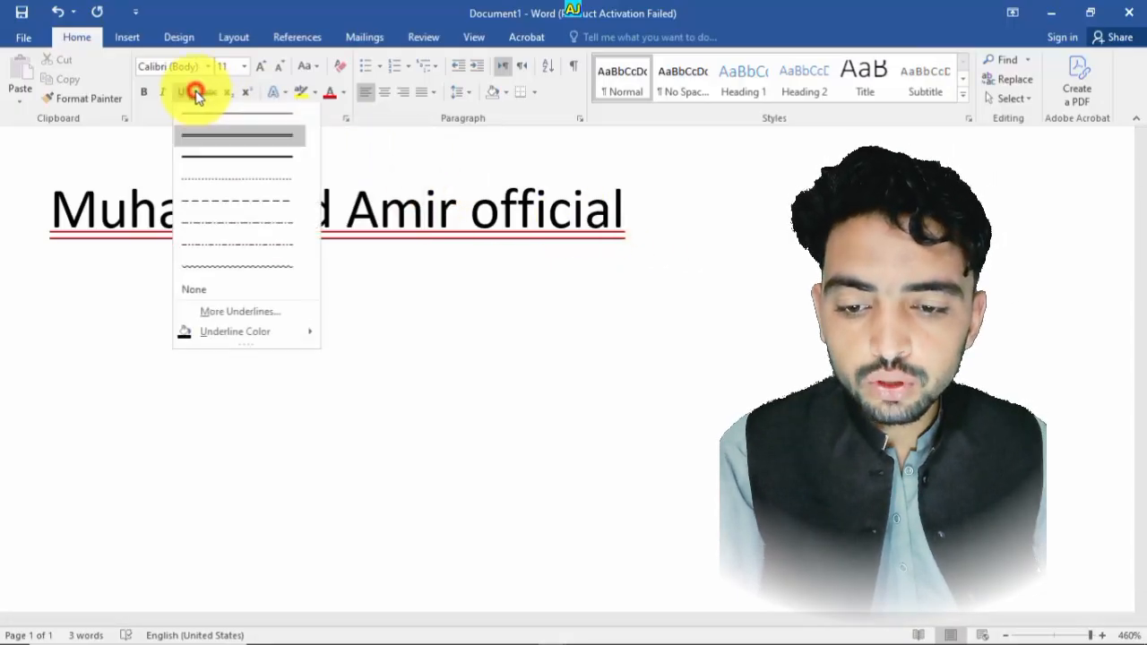
pyautogui.click(240, 311)
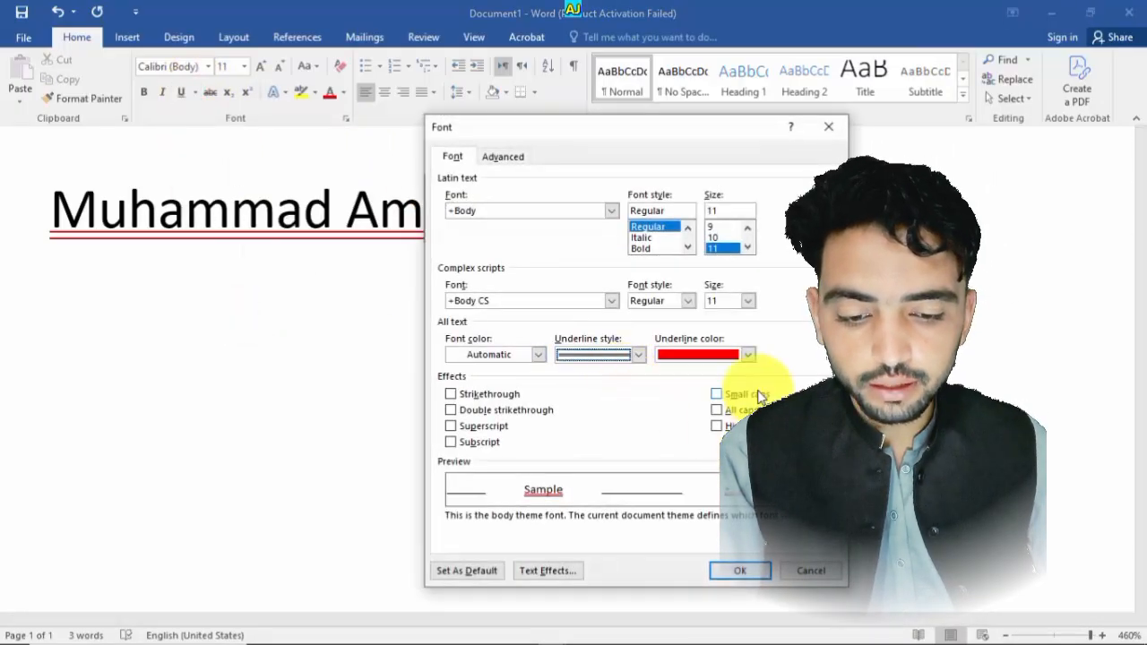
pyautogui.click(748, 355)
pyautogui.click(746, 355)
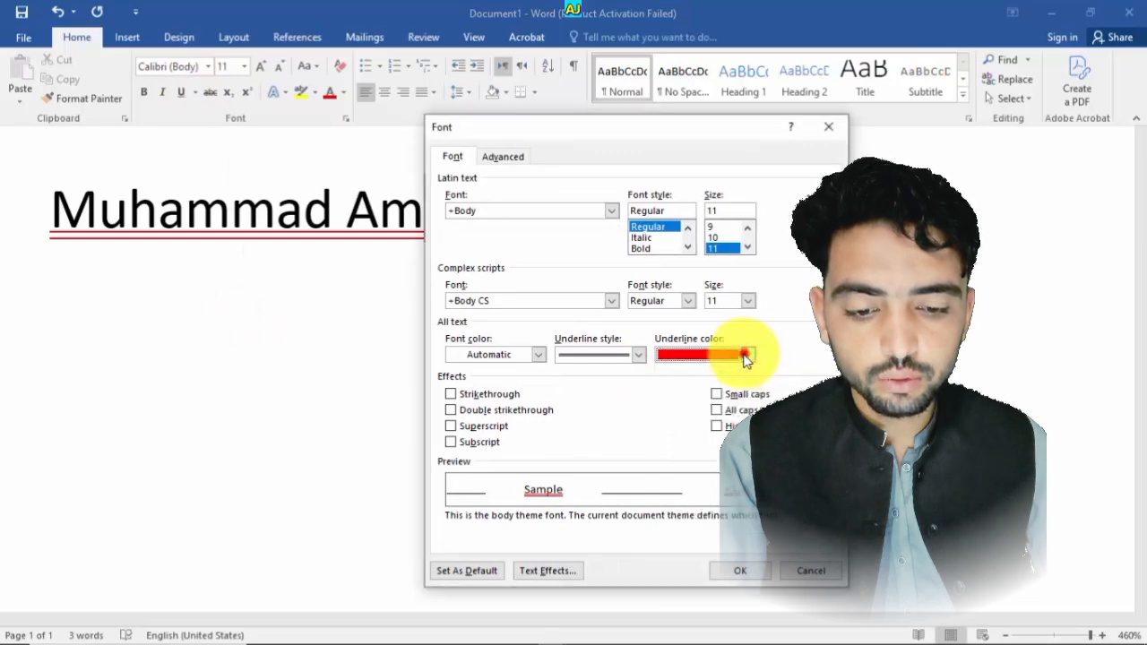
pyautogui.click(747, 356)
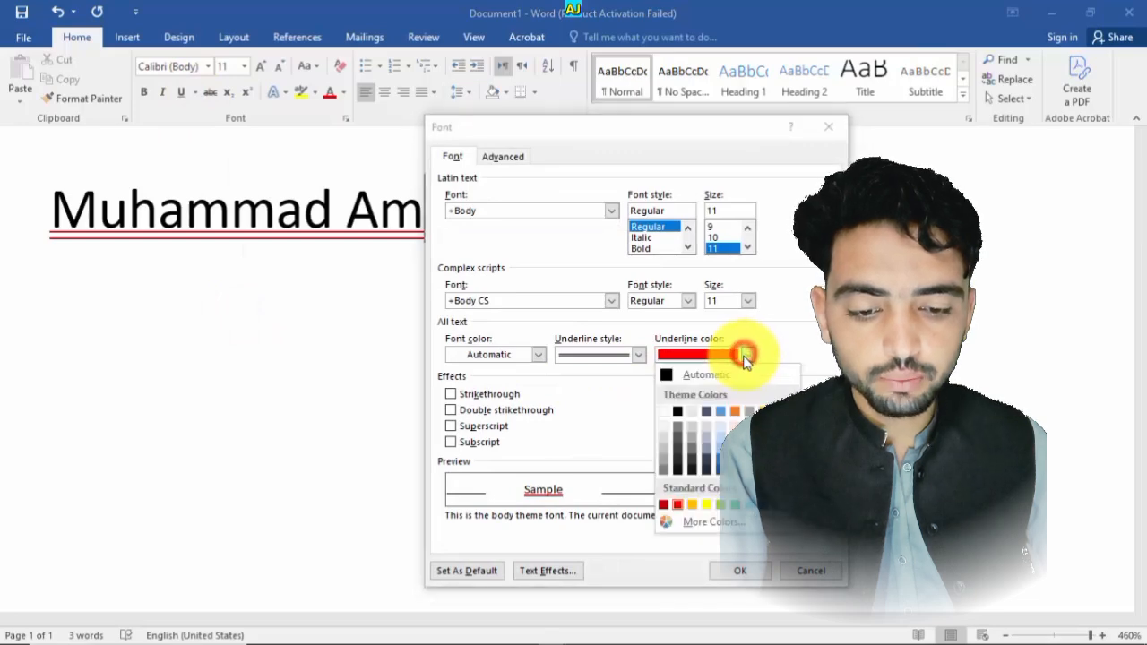
pyautogui.click(708, 528)
pyautogui.click(571, 299)
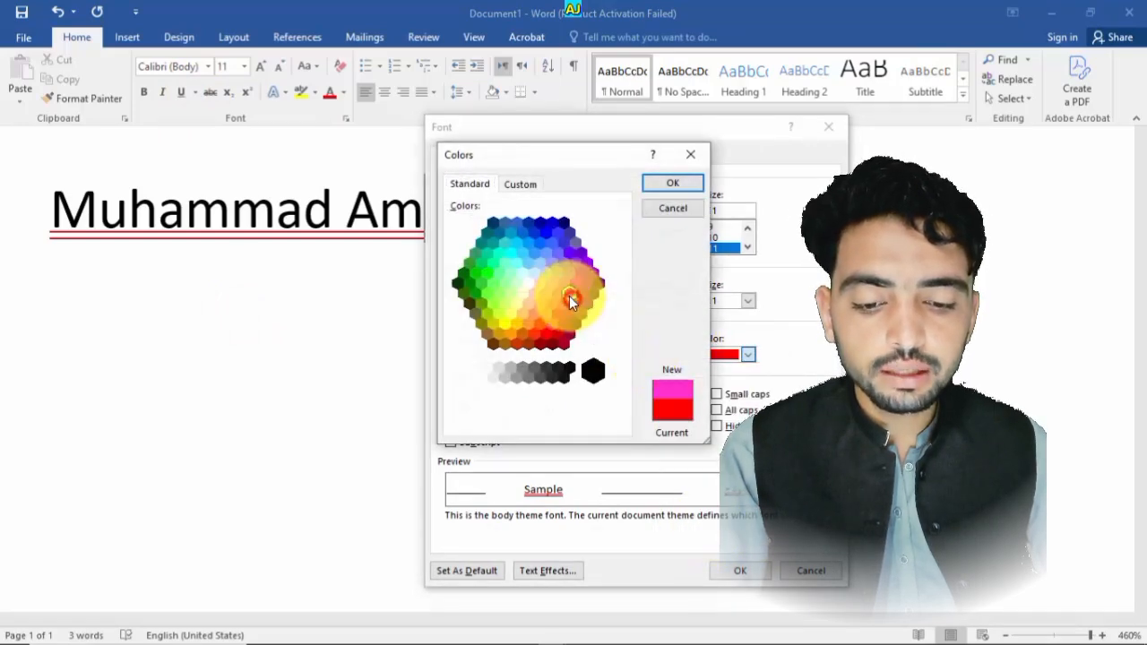
pyautogui.click(543, 289)
pyautogui.click(514, 240)
pyautogui.click(505, 267)
pyautogui.click(509, 313)
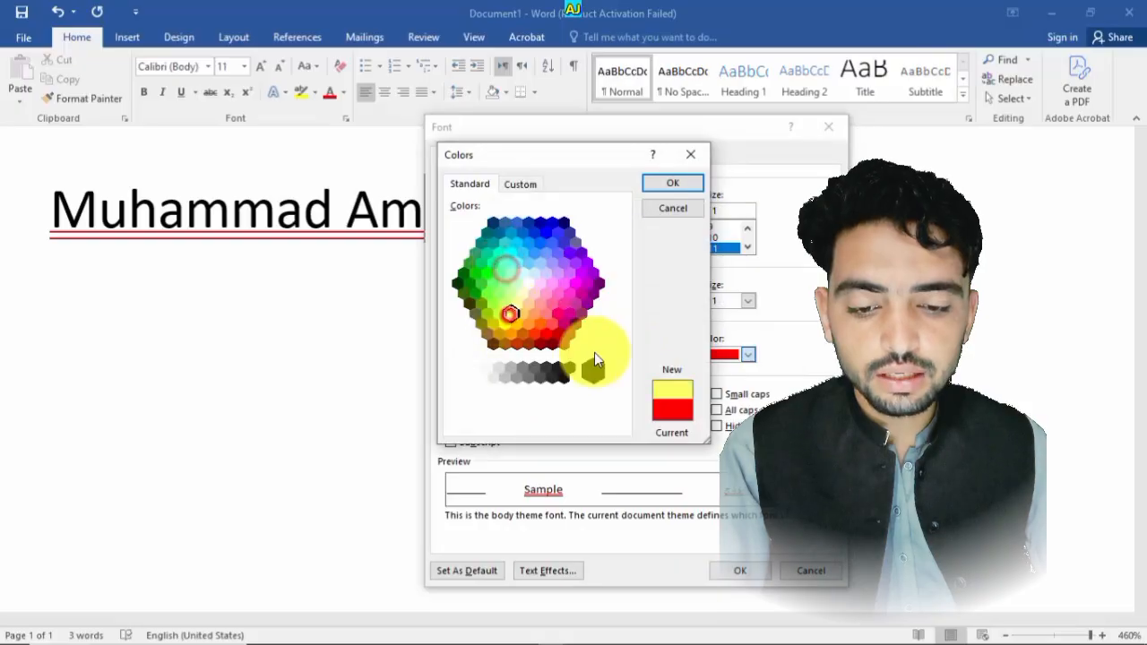
pyautogui.click(543, 333)
pyautogui.click(516, 343)
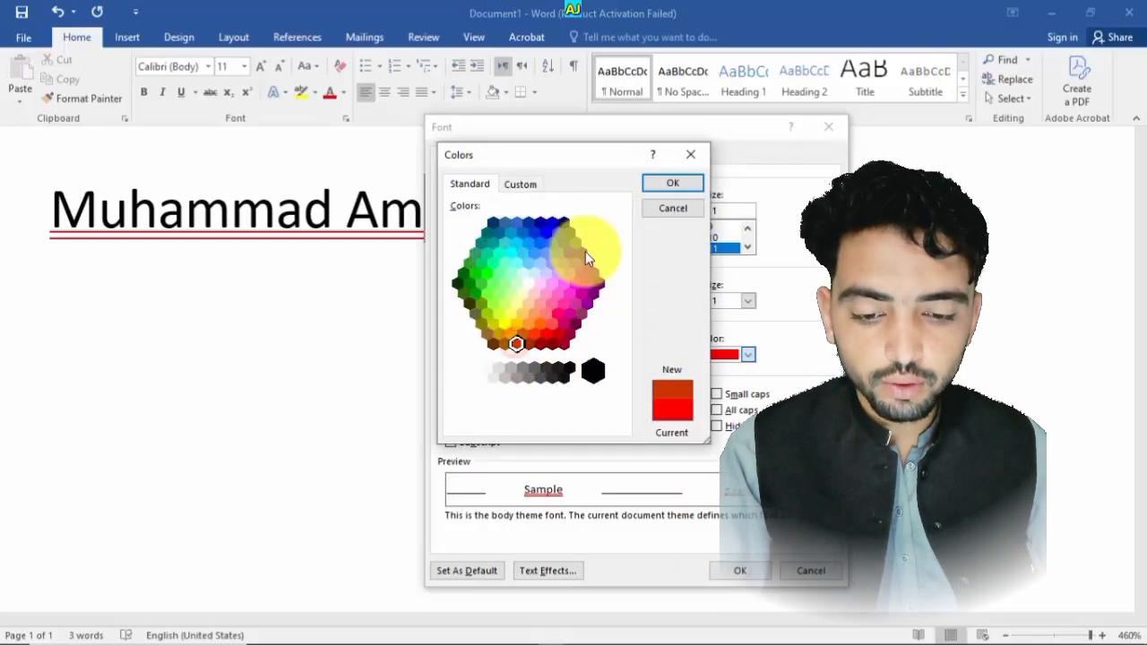
pyautogui.click(552, 223)
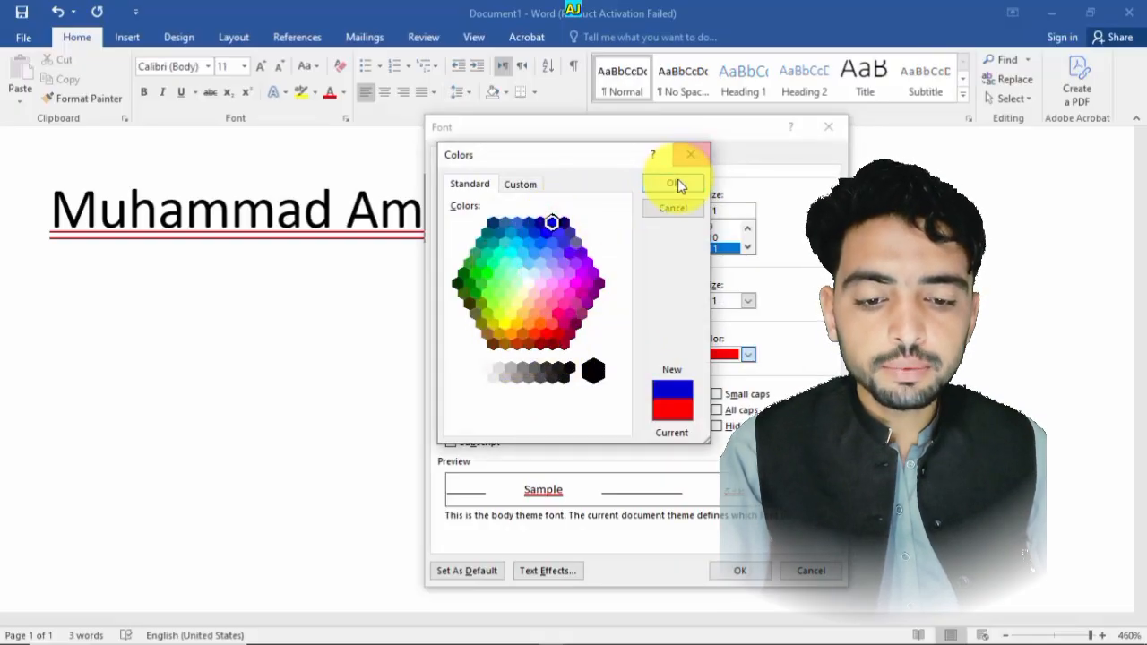
pyautogui.click(675, 184)
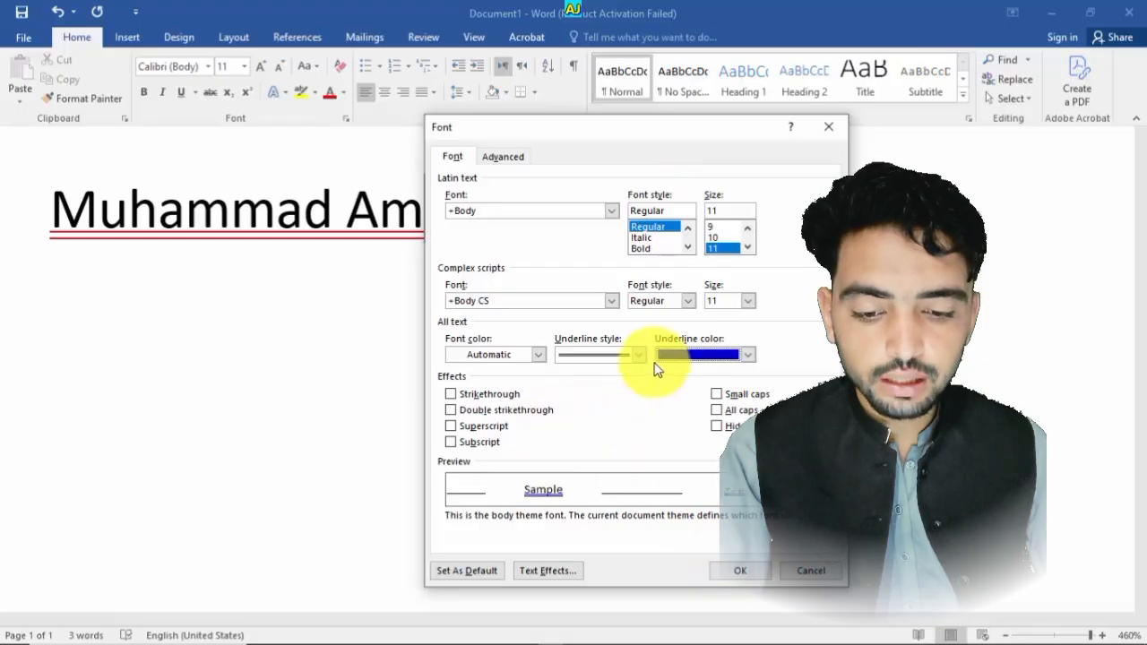
# - Try the Strikethrough and Double strikethrough effects, clear both, and apply the dialog
pyautogui.click(497, 394)
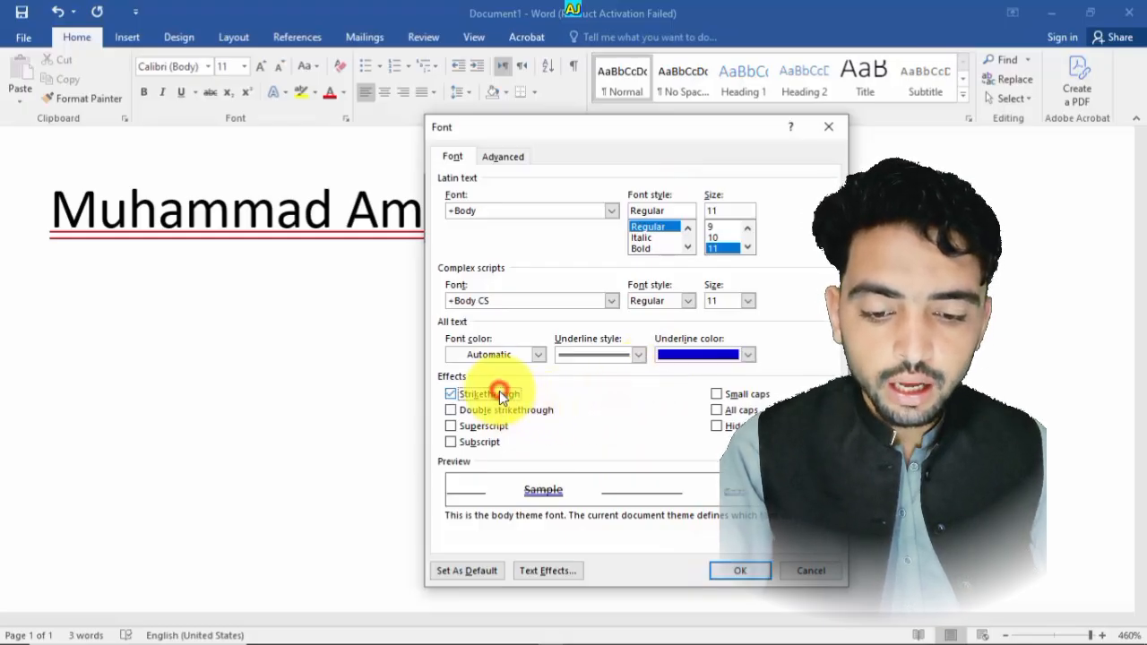
pyautogui.click(540, 414)
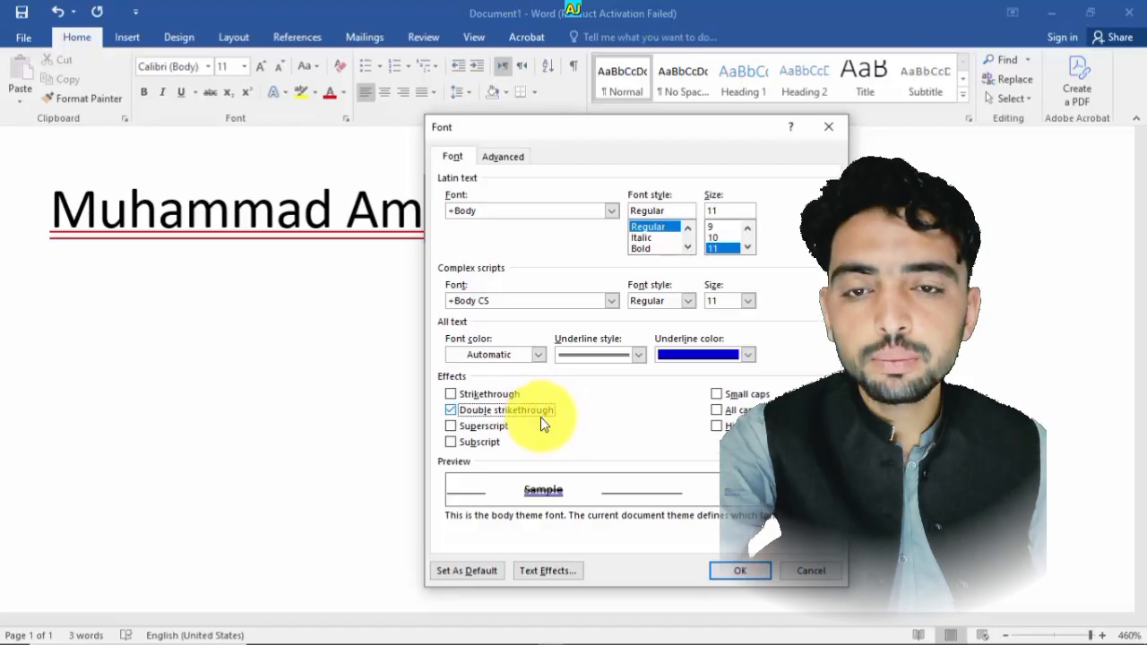
pyautogui.click(539, 417)
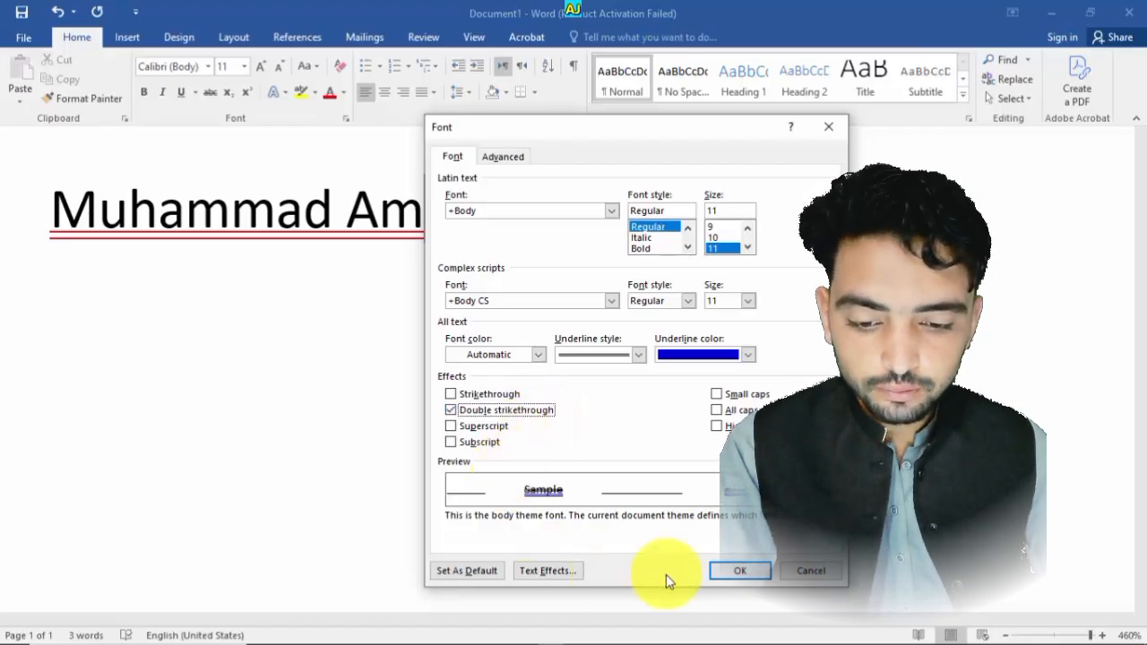
pyautogui.click(505, 409)
pyautogui.click(732, 569)
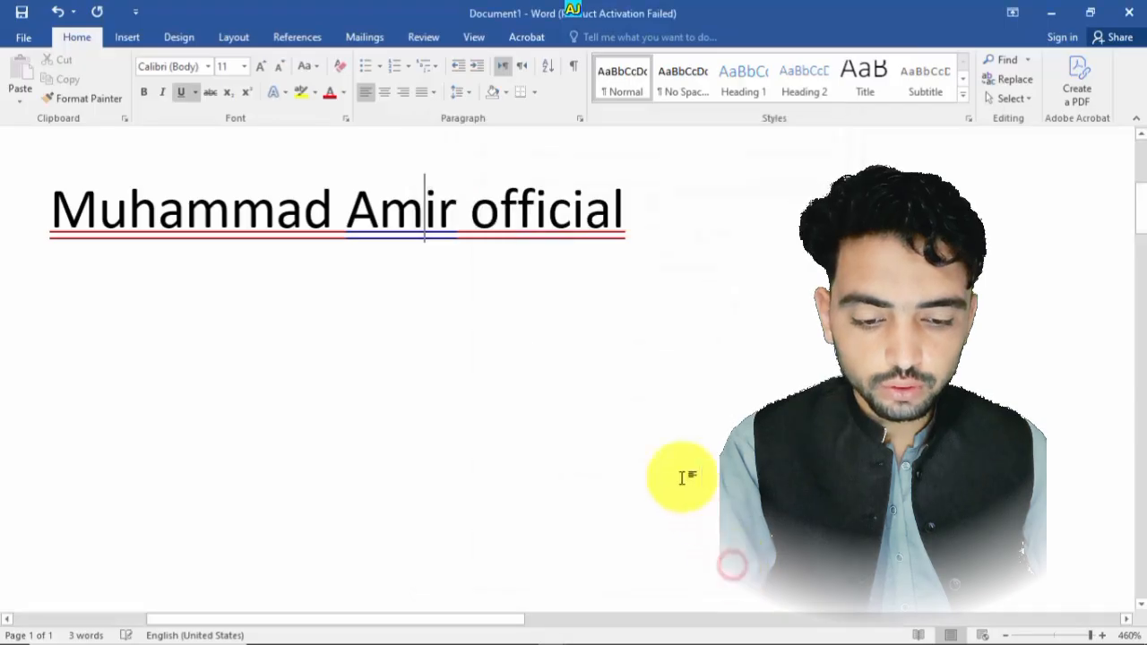
pyautogui.moveTo(448, 223); pyautogui.dragTo(355, 197)
pyautogui.click(469, 242)
pyautogui.moveTo(450, 229); pyautogui.dragTo(332, 205)
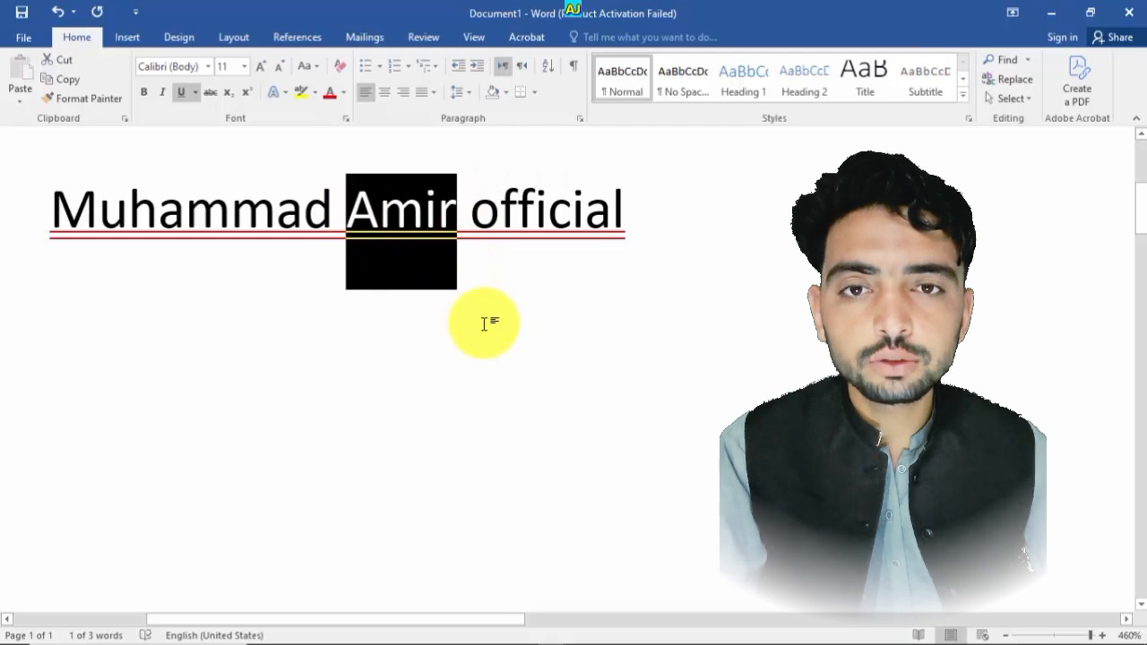
pyautogui.click(482, 317)
pyautogui.moveTo(441, 206); pyautogui.dragTo(341, 204)
pyautogui.click(460, 182)
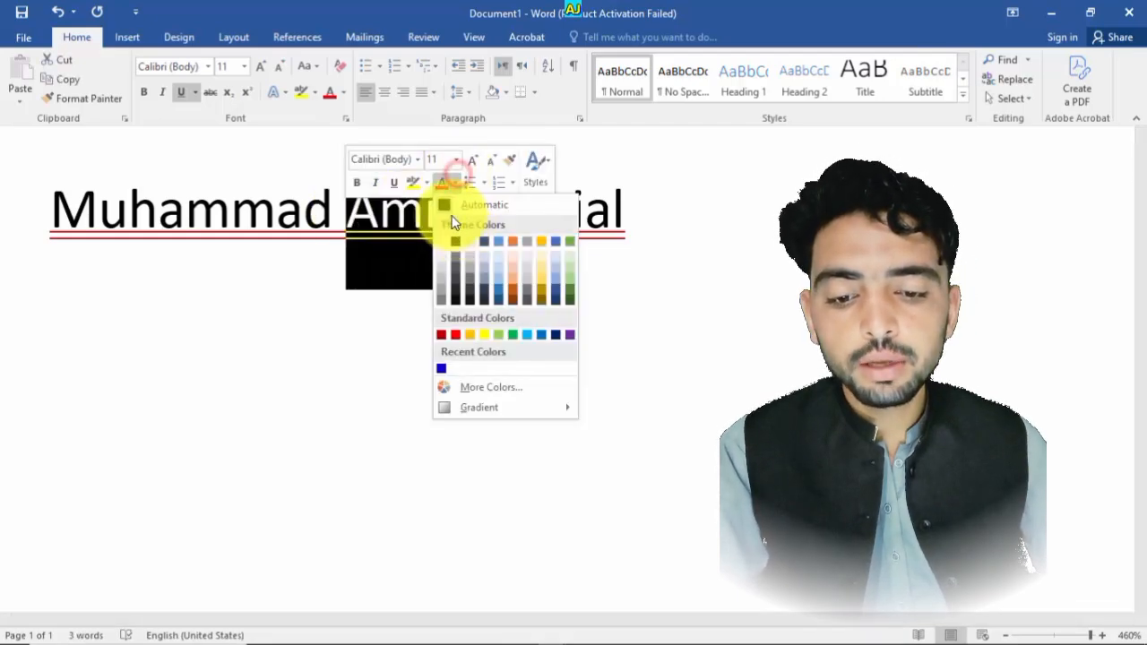
pyautogui.click(451, 238)
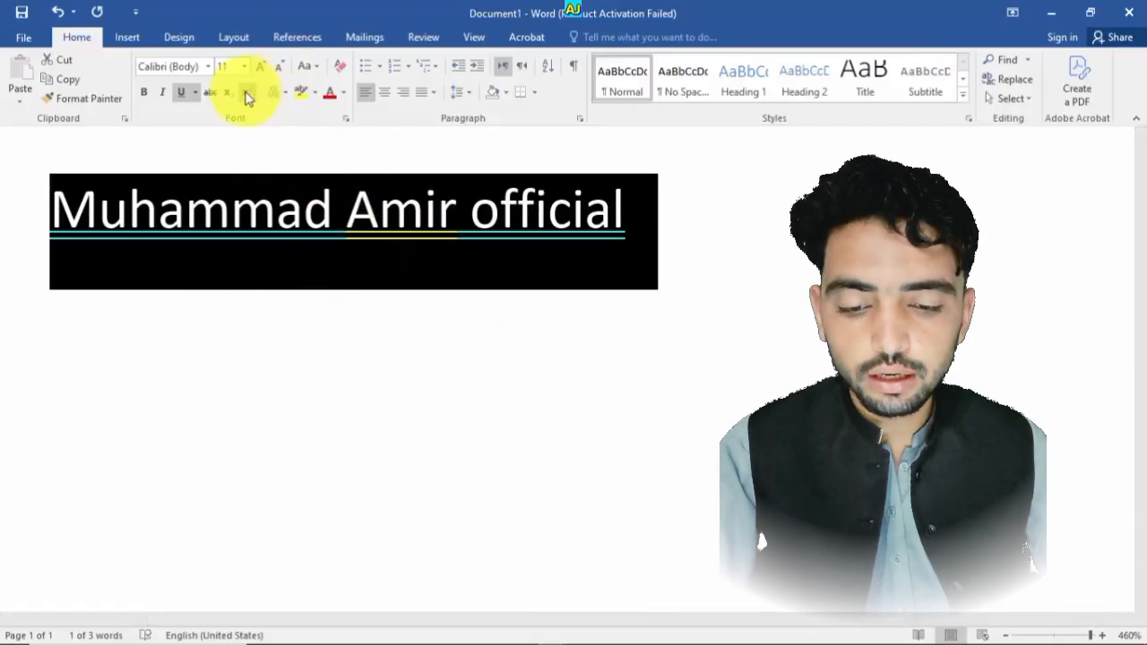
# - Set the whole line's underline colour to the recent blue through the Font dialog
pyautogui.click(195, 91)
pyautogui.click(231, 313)
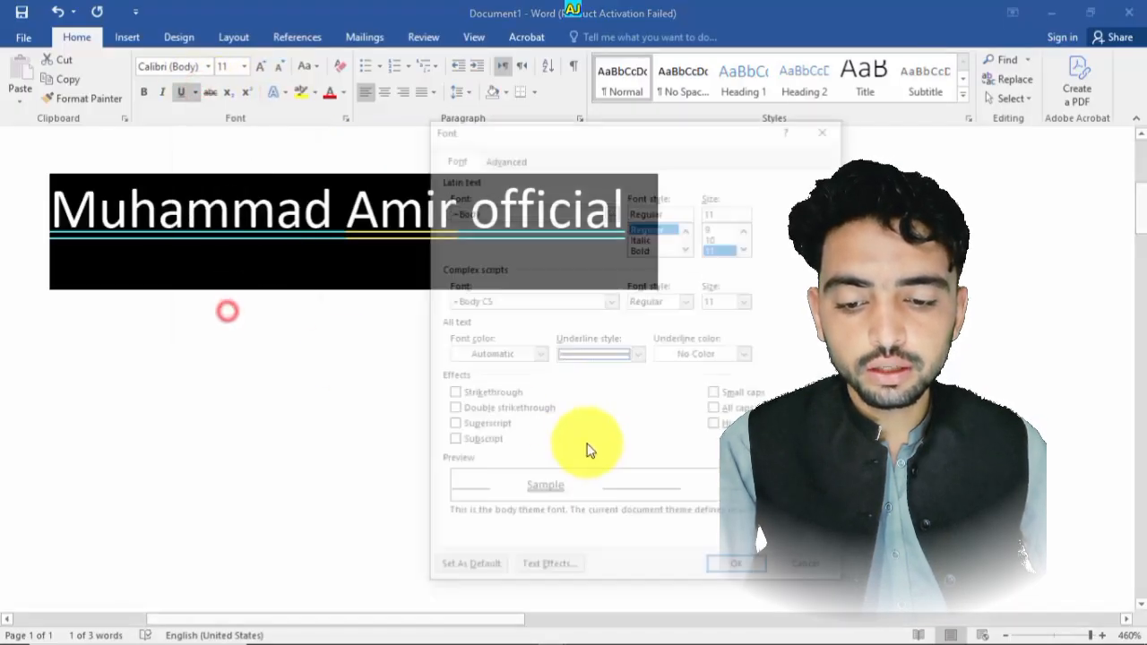
pyautogui.click(699, 357)
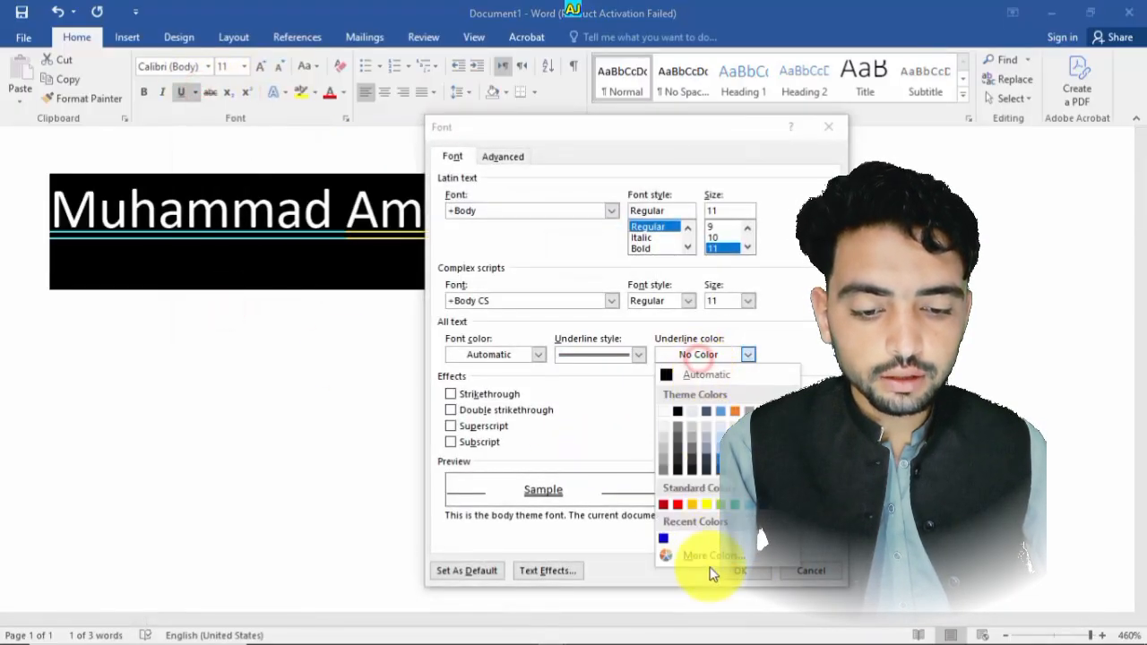
pyautogui.click(663, 543)
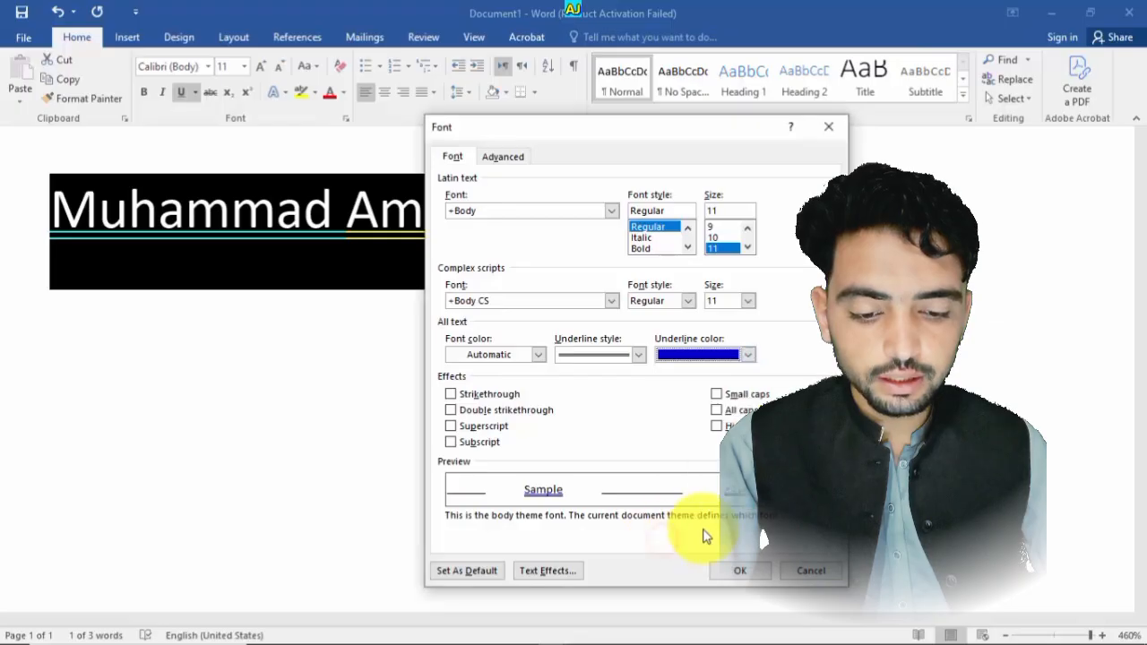
pyautogui.click(733, 570)
pyautogui.click(577, 470)
# - Open the underline colour's More Colors dialog and try colours on its Standard and Custom tabs
pyautogui.moveTo(637, 212); pyautogui.dragTo(215, 219)
pyautogui.click(686, 207)
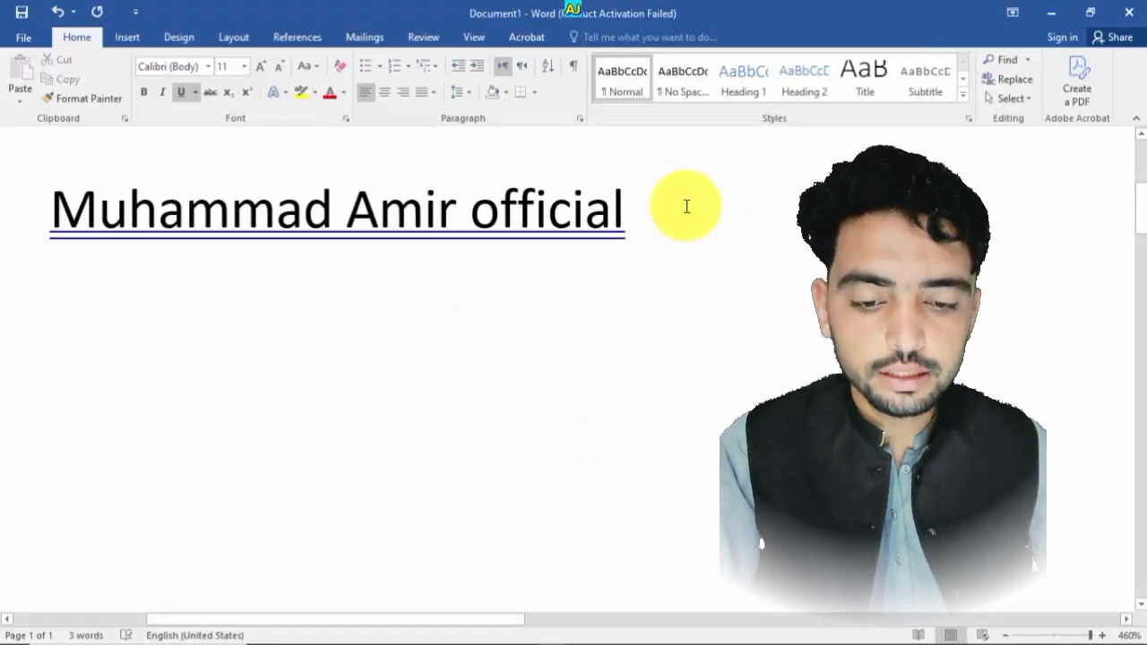
pyautogui.click(196, 93)
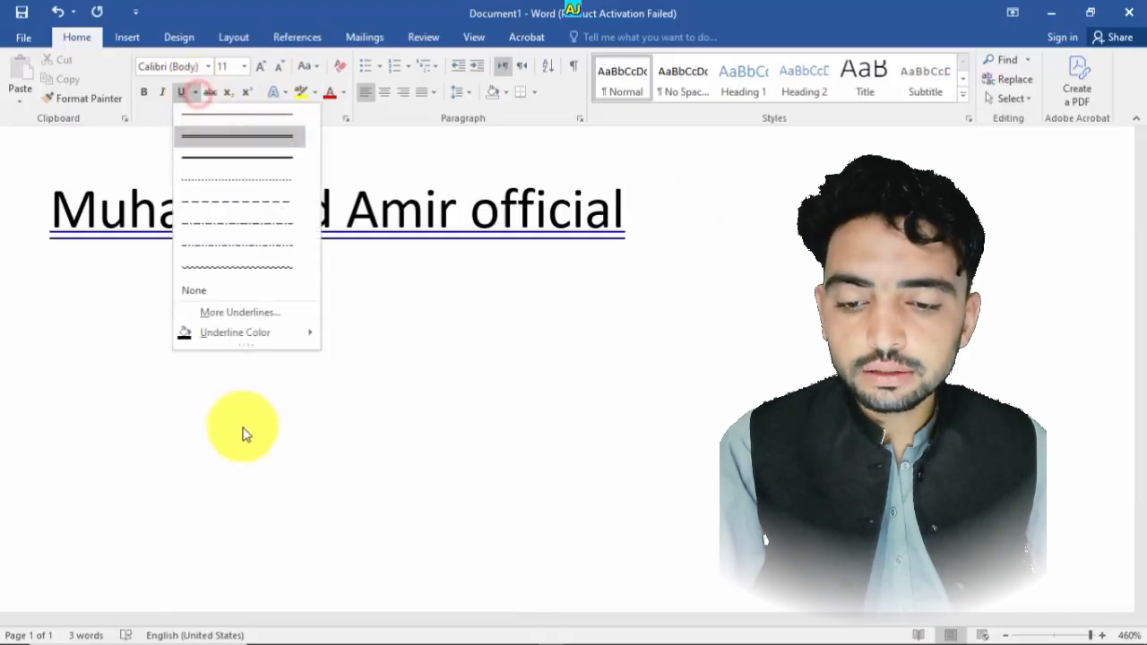
pyautogui.click(241, 334)
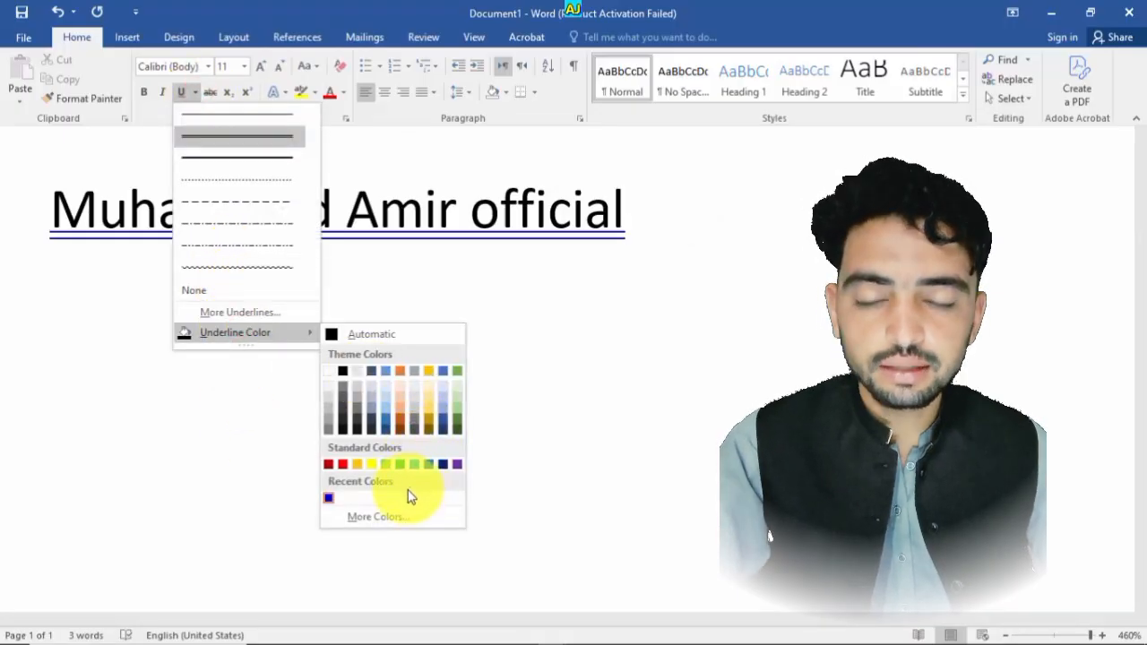
pyautogui.click(394, 520)
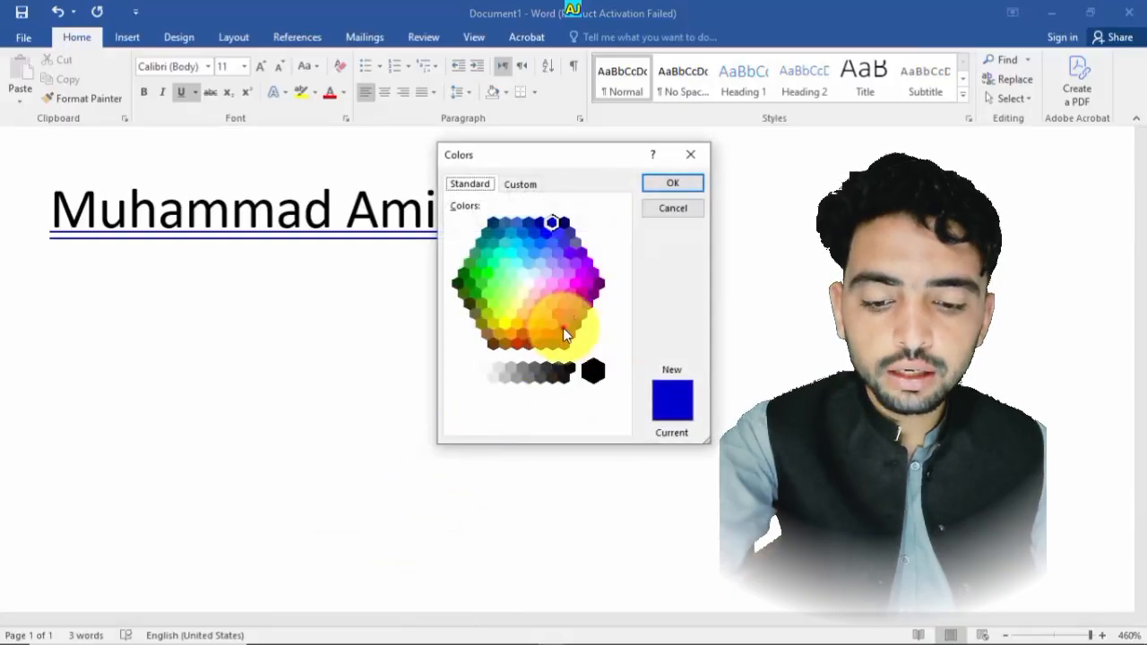
pyautogui.click(525, 310)
pyautogui.click(539, 263)
pyautogui.click(519, 183)
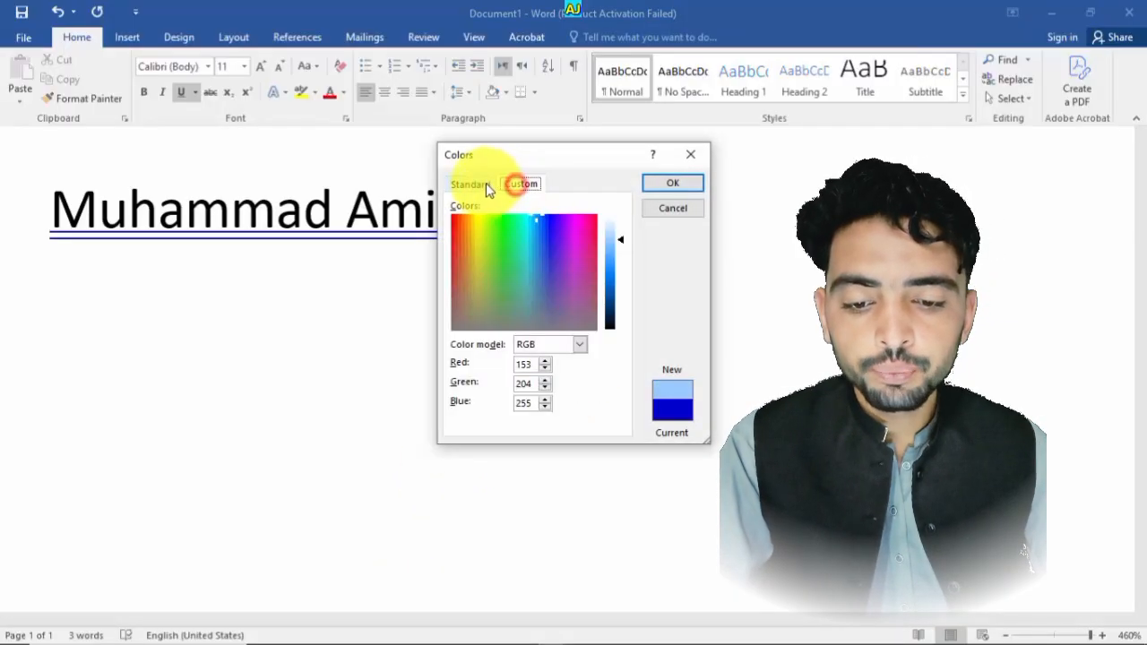
pyautogui.moveTo(553, 313); pyautogui.dragTo(601, 246)
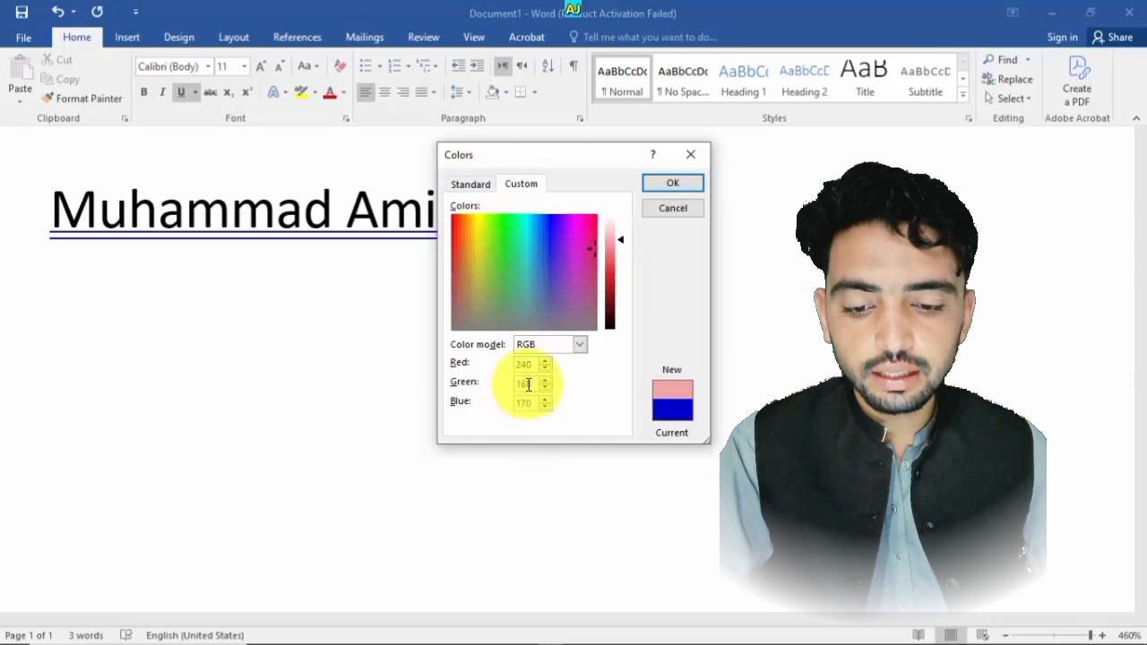
pyautogui.doubleClick(525, 366)
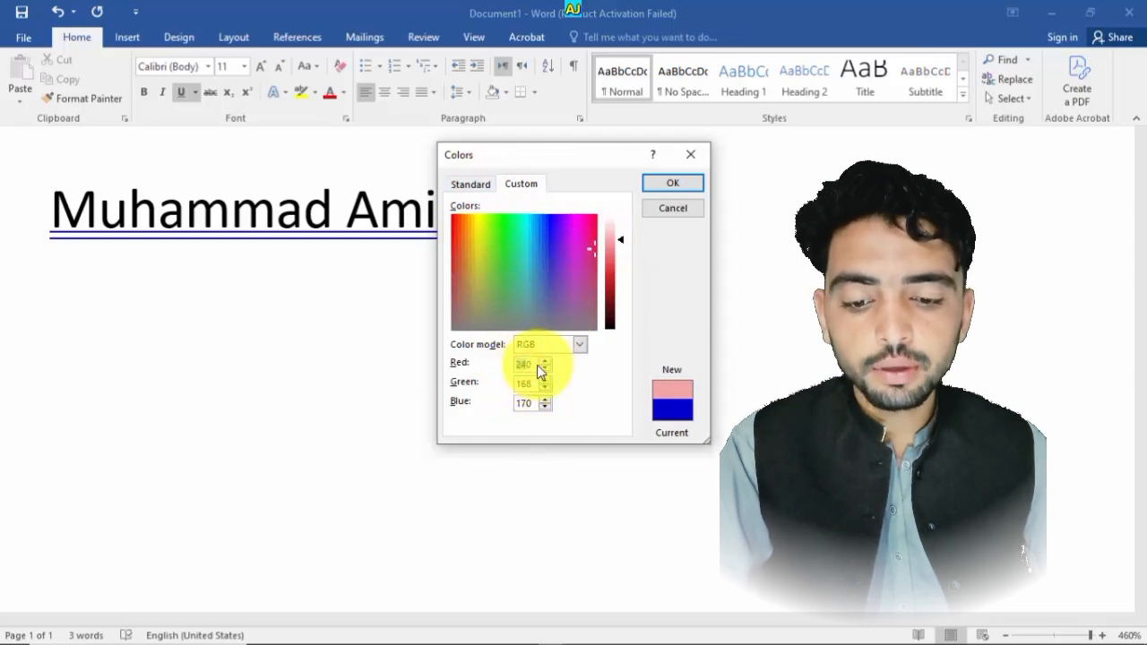
# - Switch the colour model to HSL and back to RGB, then pick a custom underline colour of RGB 201, 218, 190
pyautogui.click(578, 346)
pyautogui.click(557, 369)
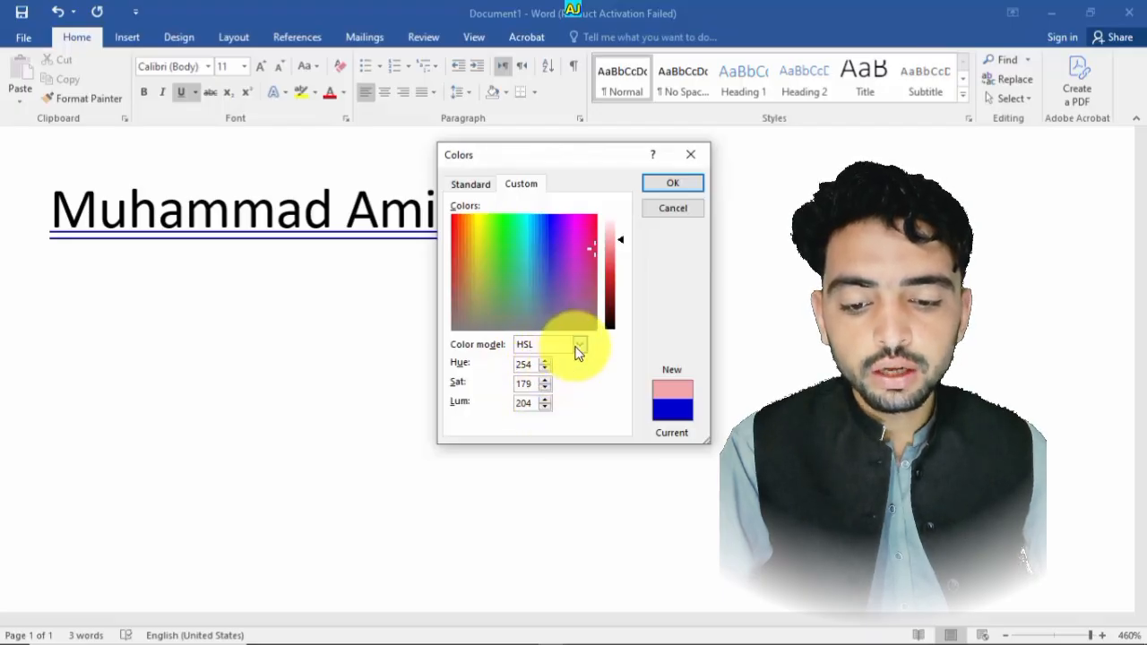
pyautogui.click(578, 347)
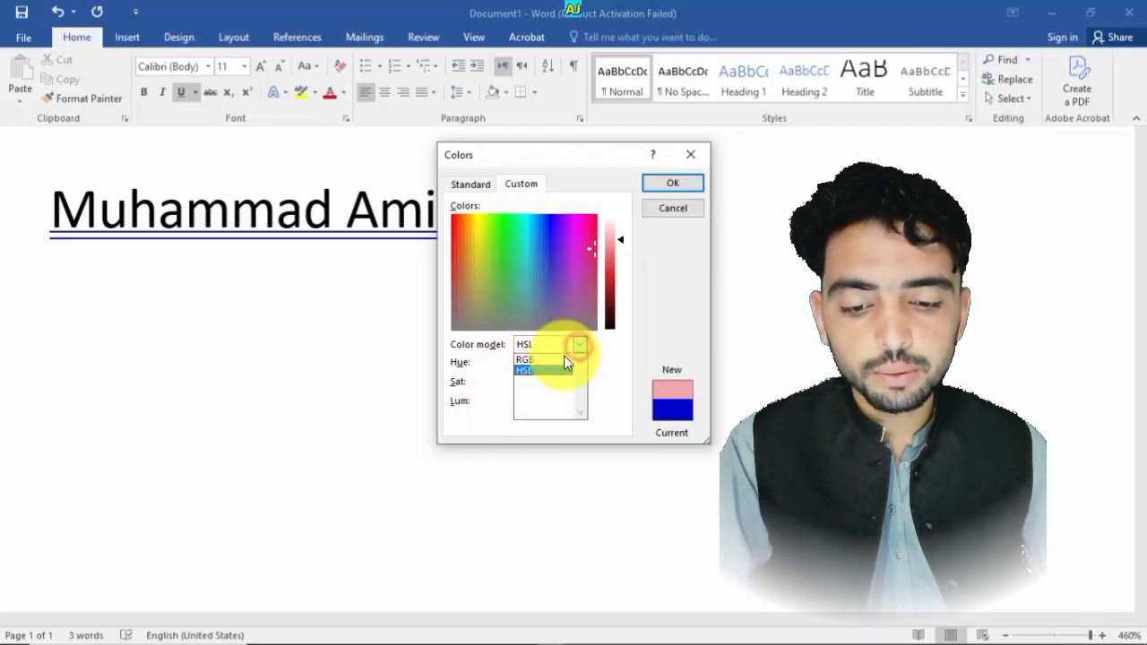
pyautogui.click(543, 359)
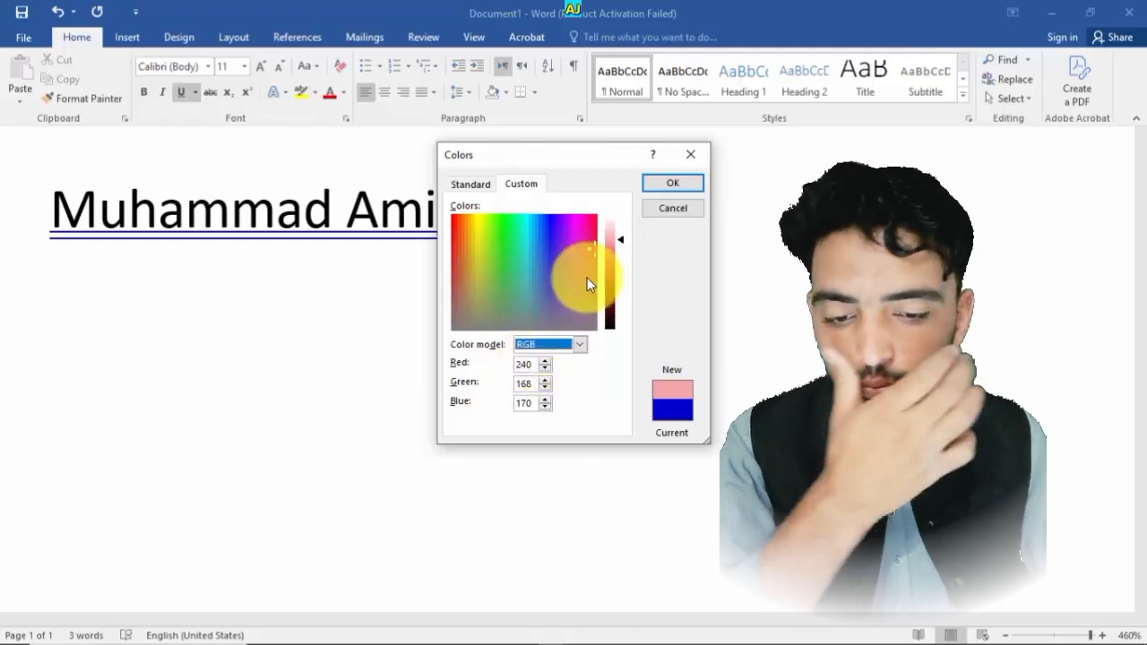
pyautogui.moveTo(588, 278); pyautogui.dragTo(491, 297)
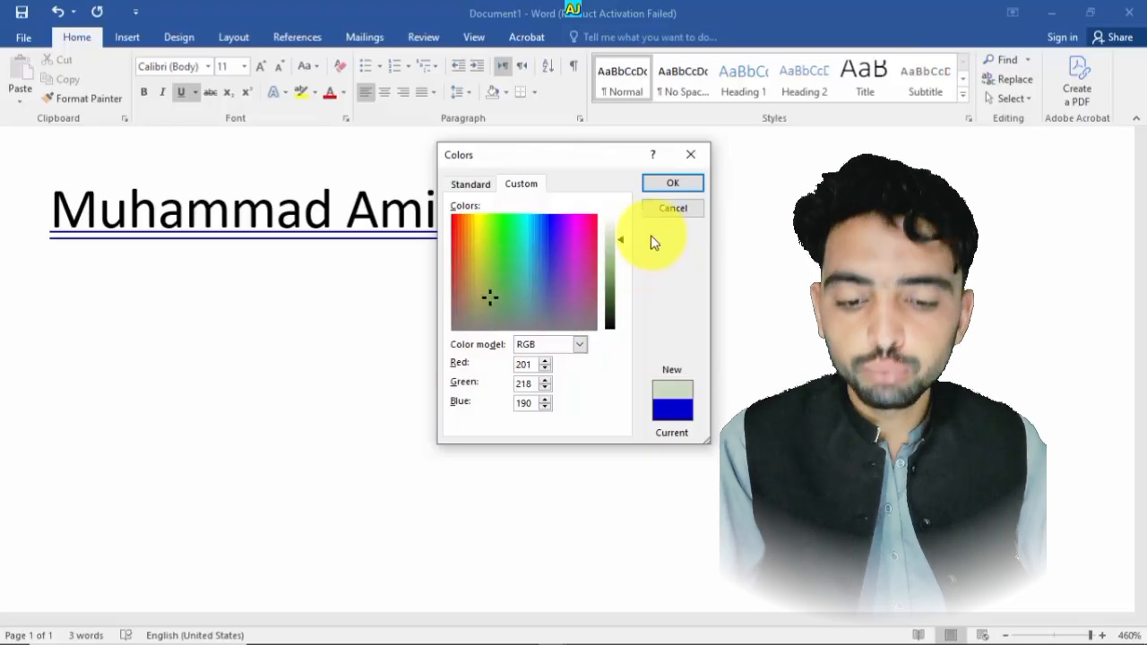
pyautogui.click(695, 184)
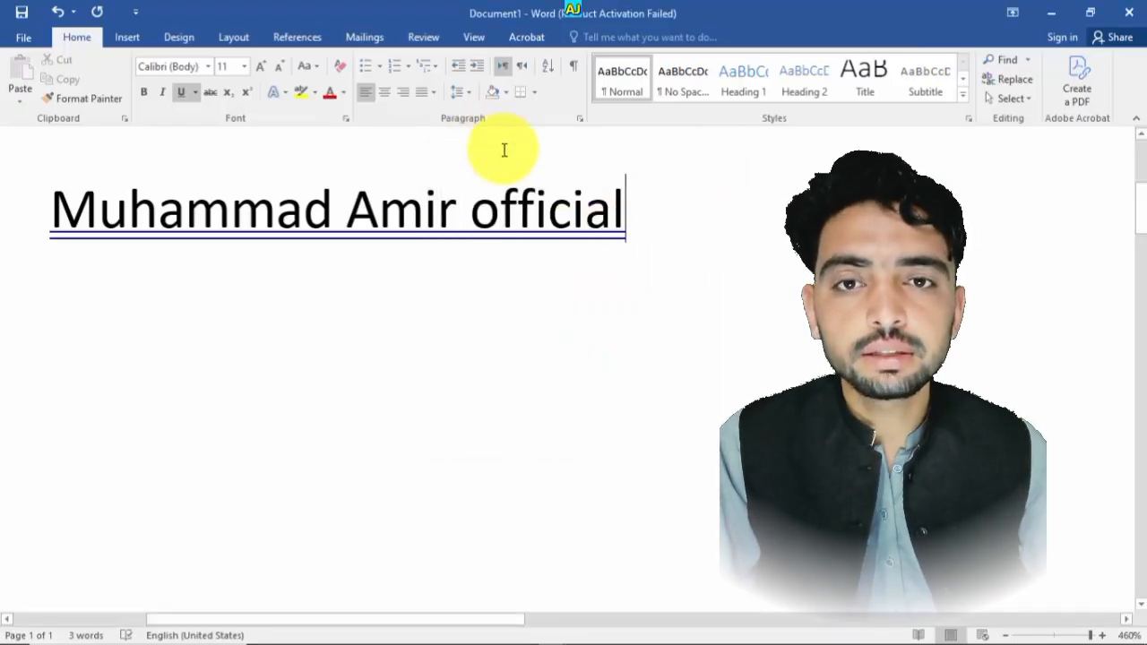
# - Select the whole Muhammad Amir official line and remove its underline
pyautogui.click(196, 93)
pyautogui.click(366, 342)
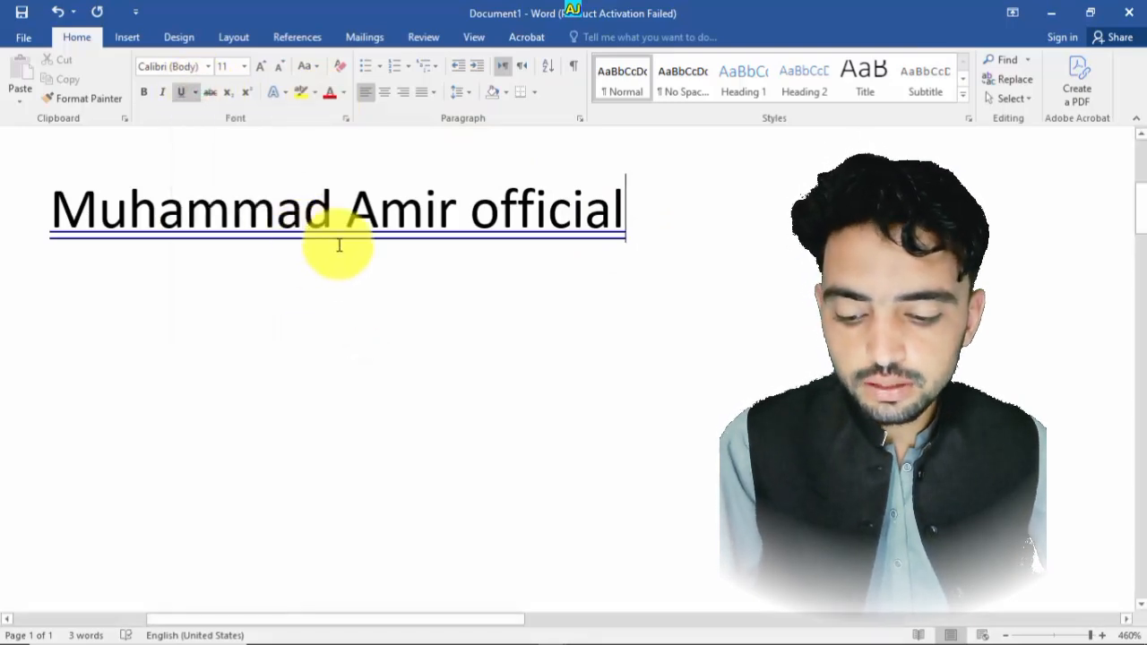
pyautogui.tripleClick(627, 219)
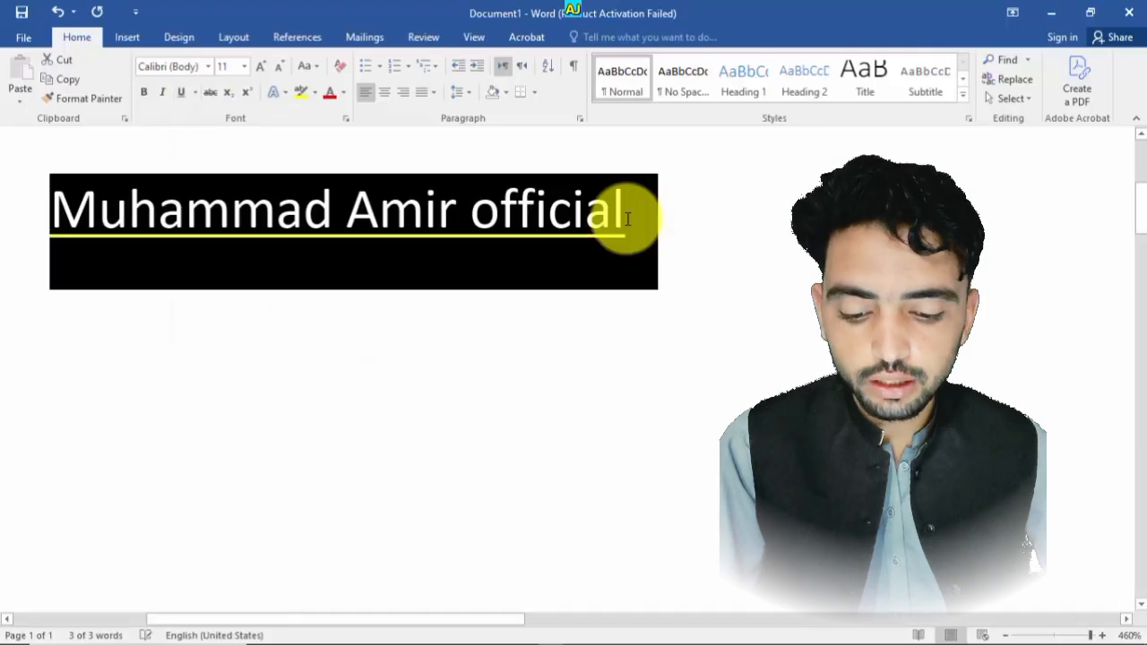
pyautogui.click(689, 226)
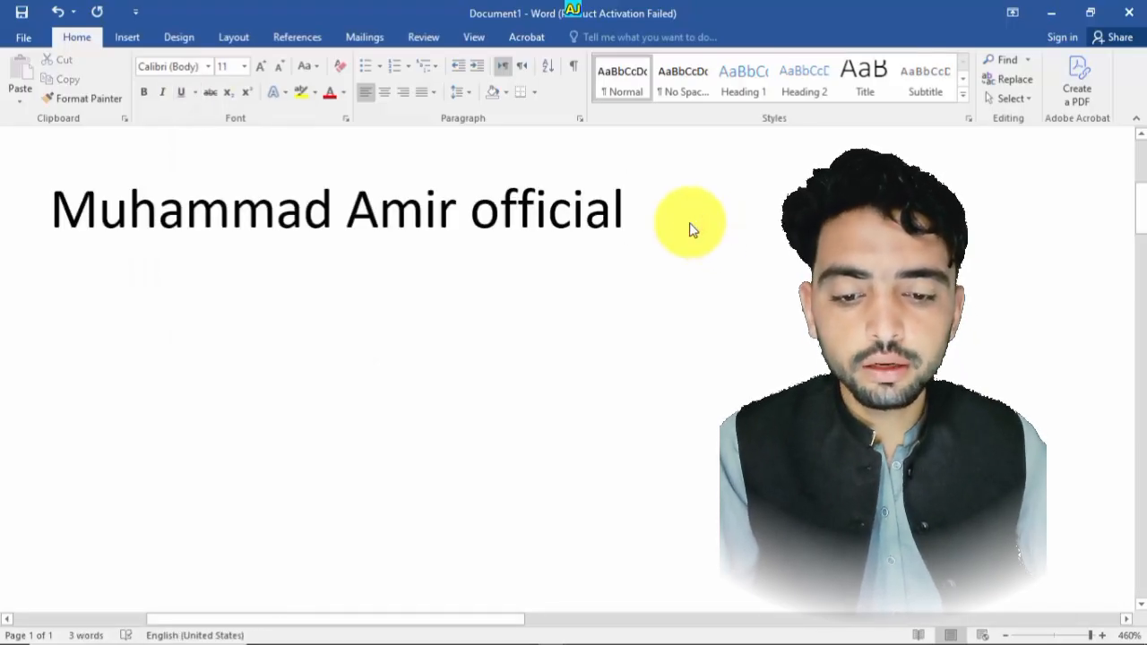
# - Select the whole line and apply Strikethrough to it
pyautogui.tripleClick(691, 229)
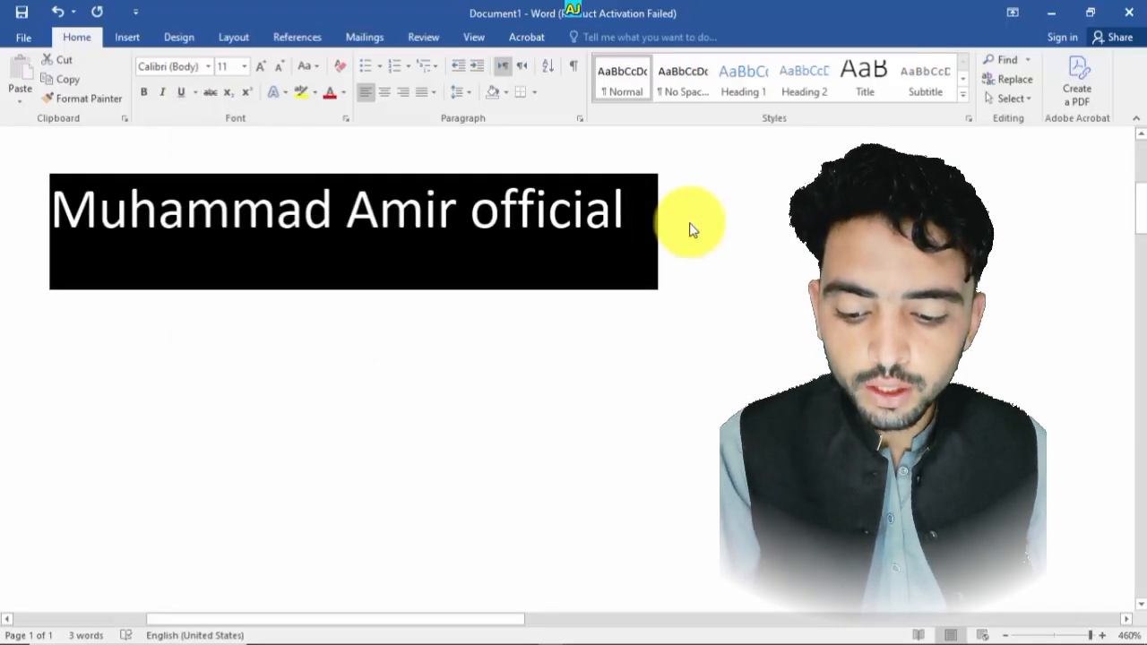
pyautogui.click(217, 95)
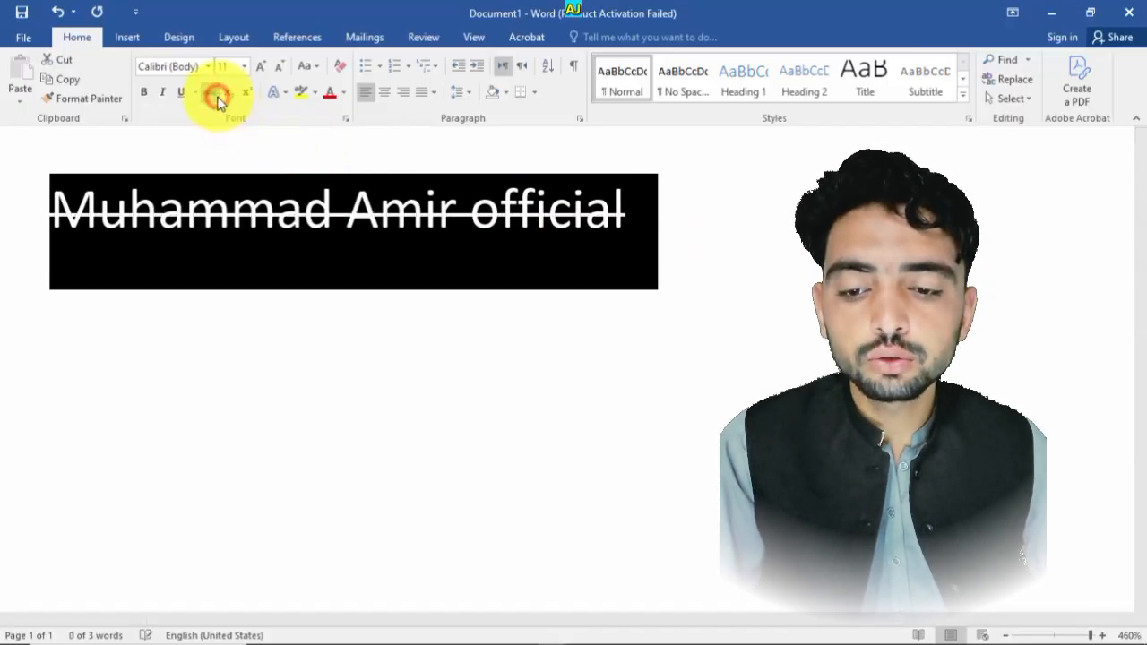
pyautogui.click(707, 315)
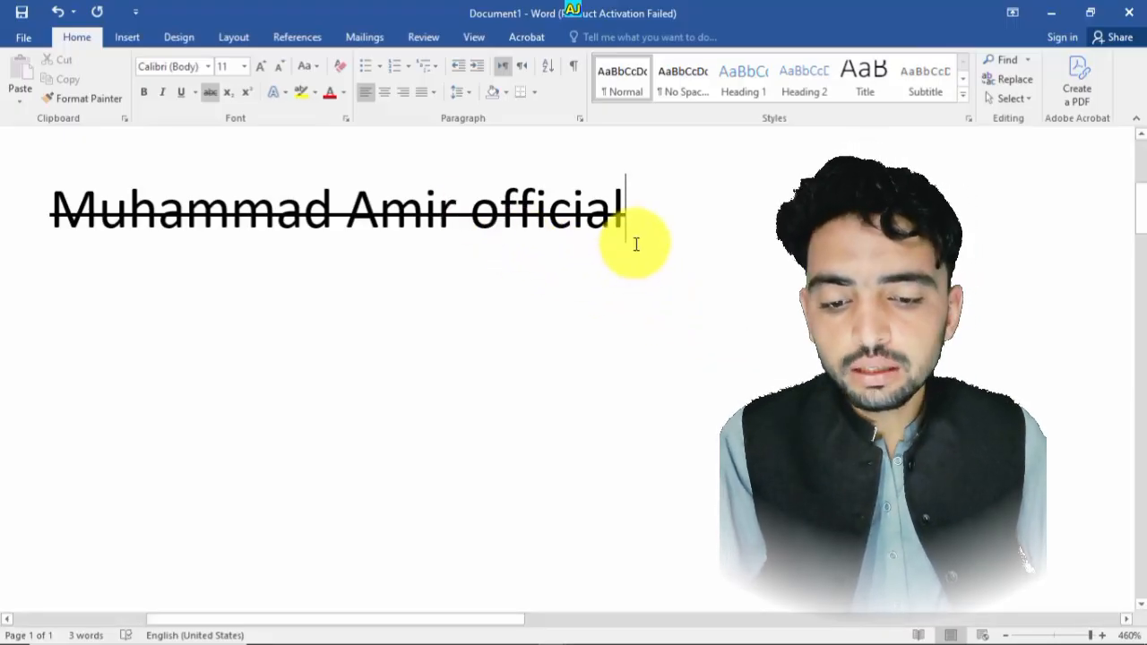
# - Start a new line and type Hi I am m.amir
pyautogui.press('Return')
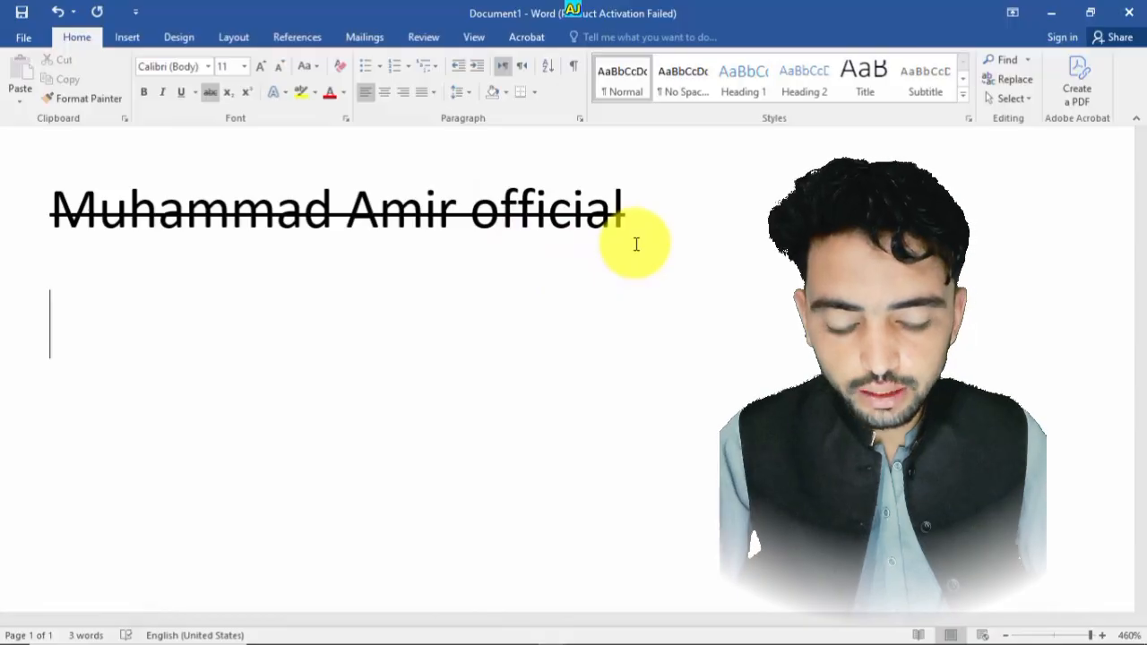
pyautogui.write('Hi iam')
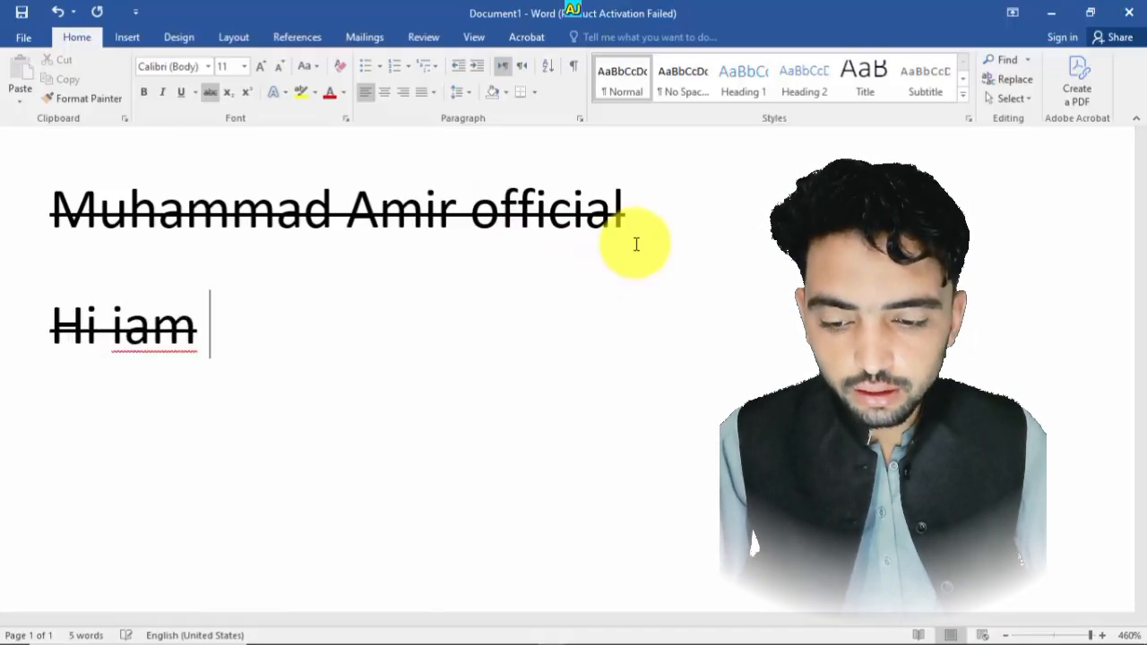
pyautogui.press('BackSpace')
pyautogui.press('BackSpace')
pyautogui.press('BackSpace')
pyautogui.write('am m')
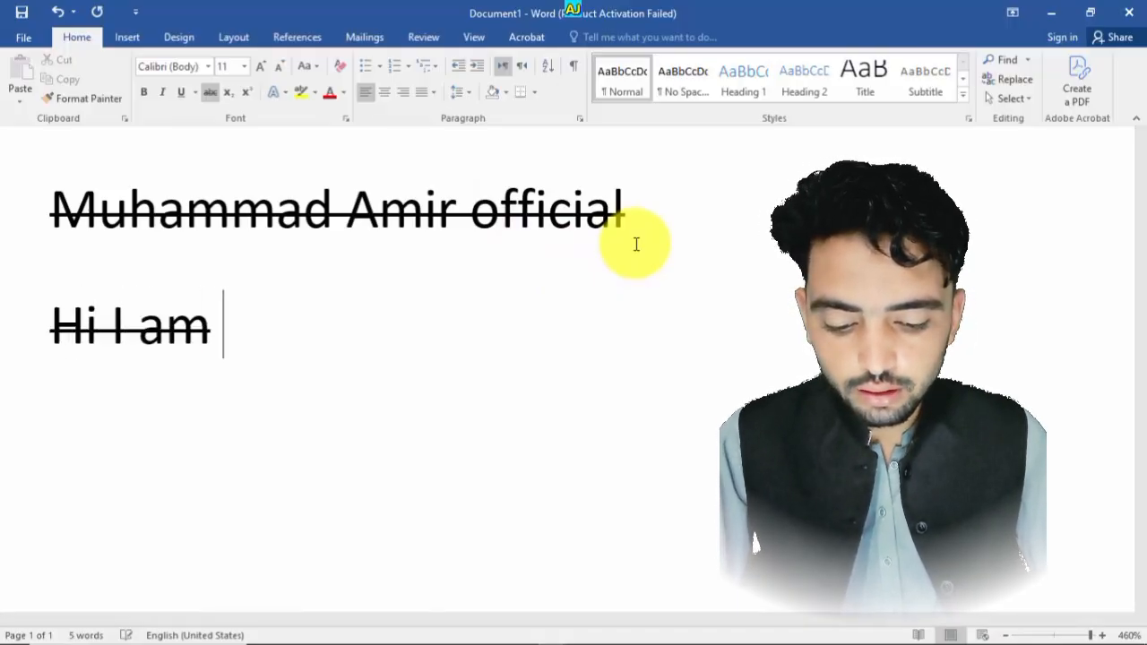
pyautogui.write('.amir')
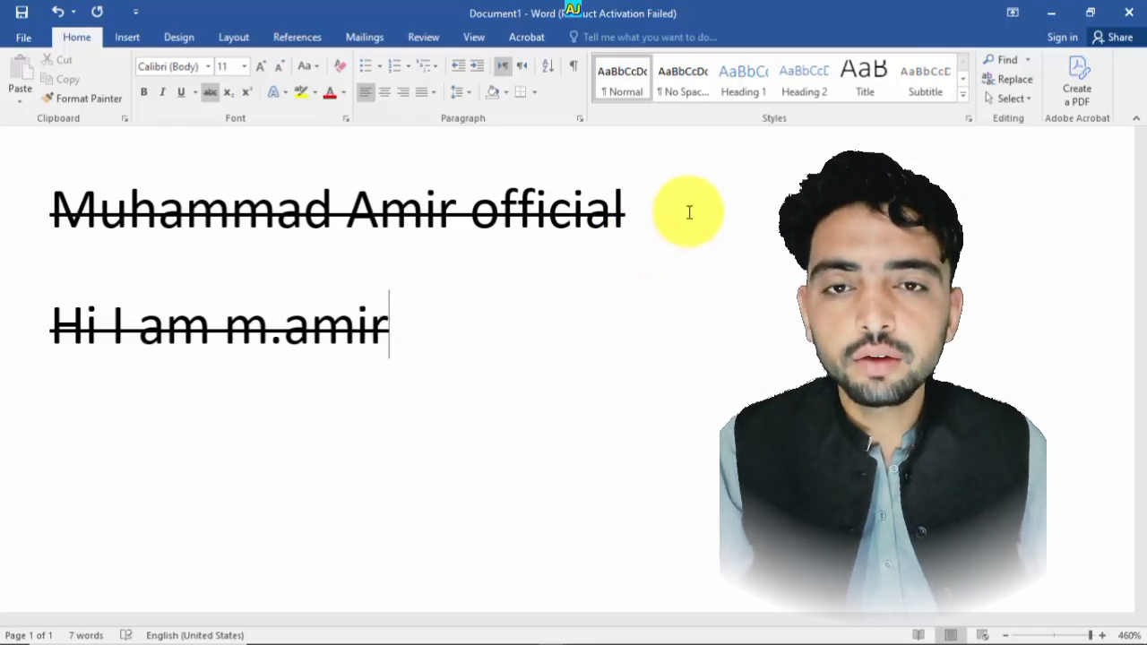
# - Select the new line and remove its strikethrough
pyautogui.moveTo(395, 316); pyautogui.dragTo(51, 316)
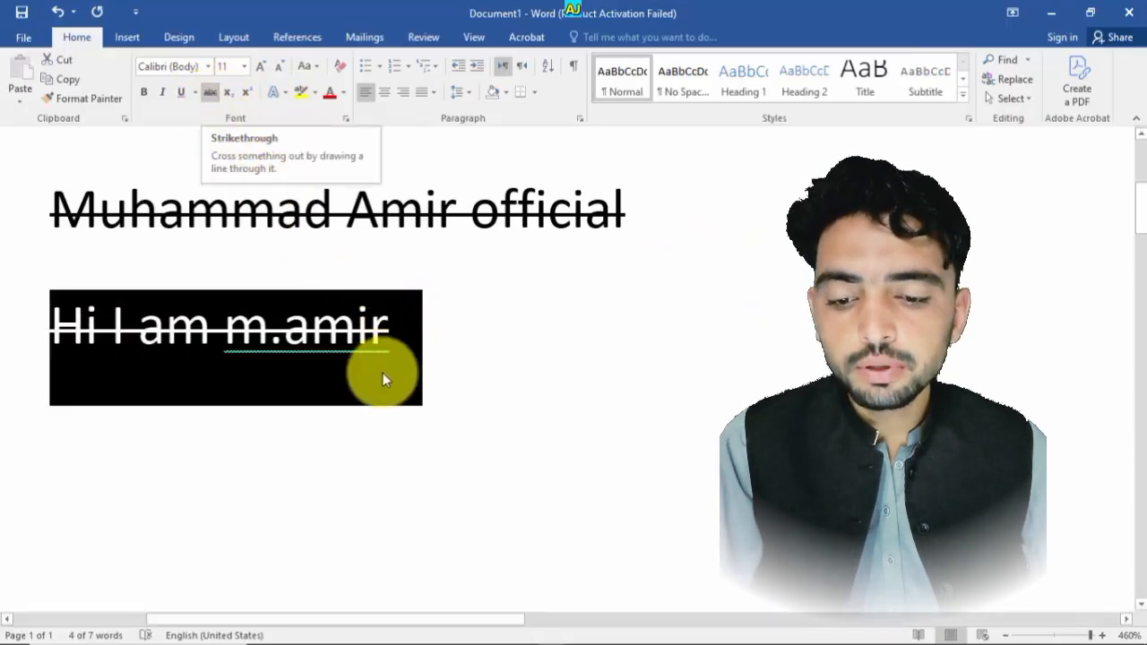
pyautogui.click(212, 91)
pyautogui.click(336, 343)
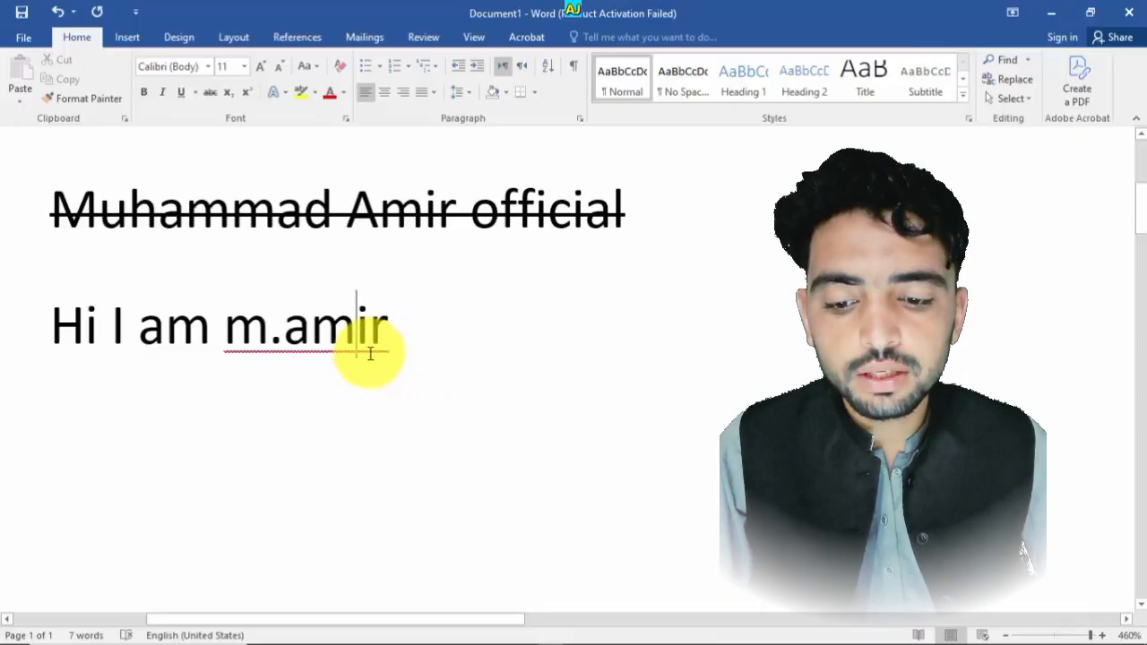
# - Apply Strikethrough to the words I am on the second line
pyautogui.moveTo(395, 326); pyautogui.dragTo(121, 328)
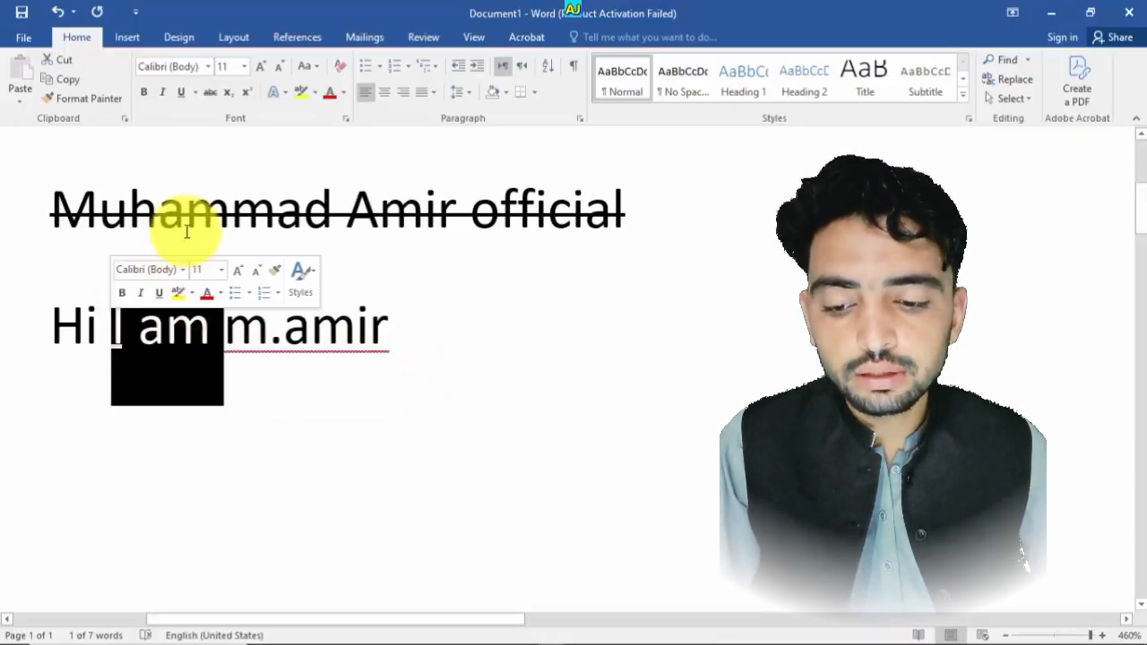
pyautogui.click(218, 93)
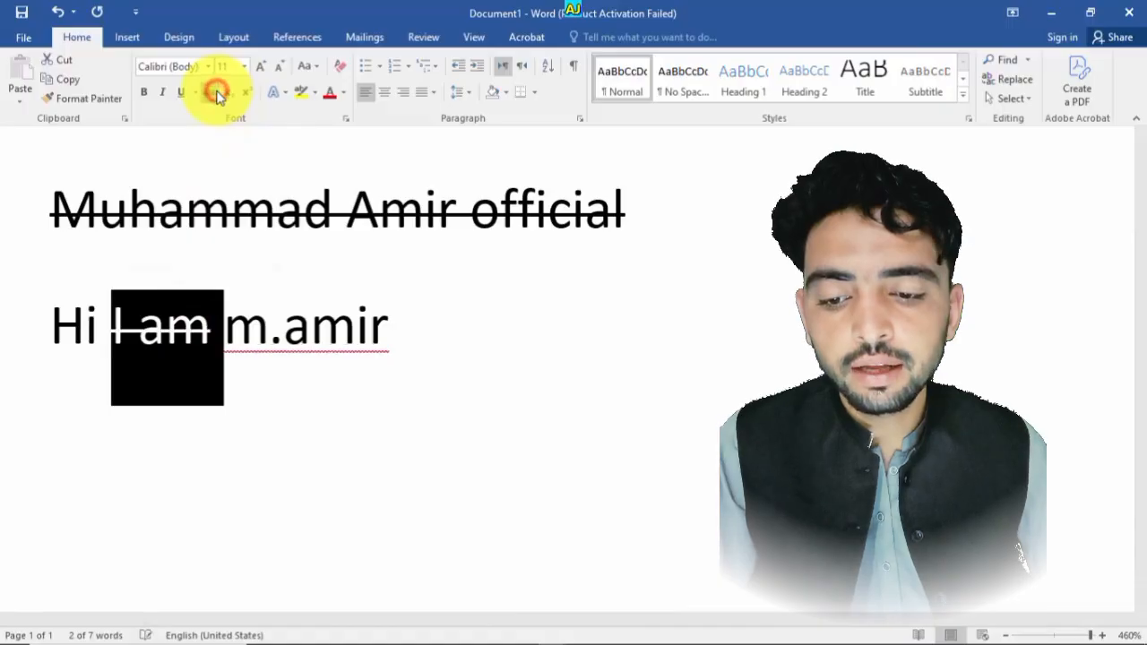
pyautogui.click(277, 397)
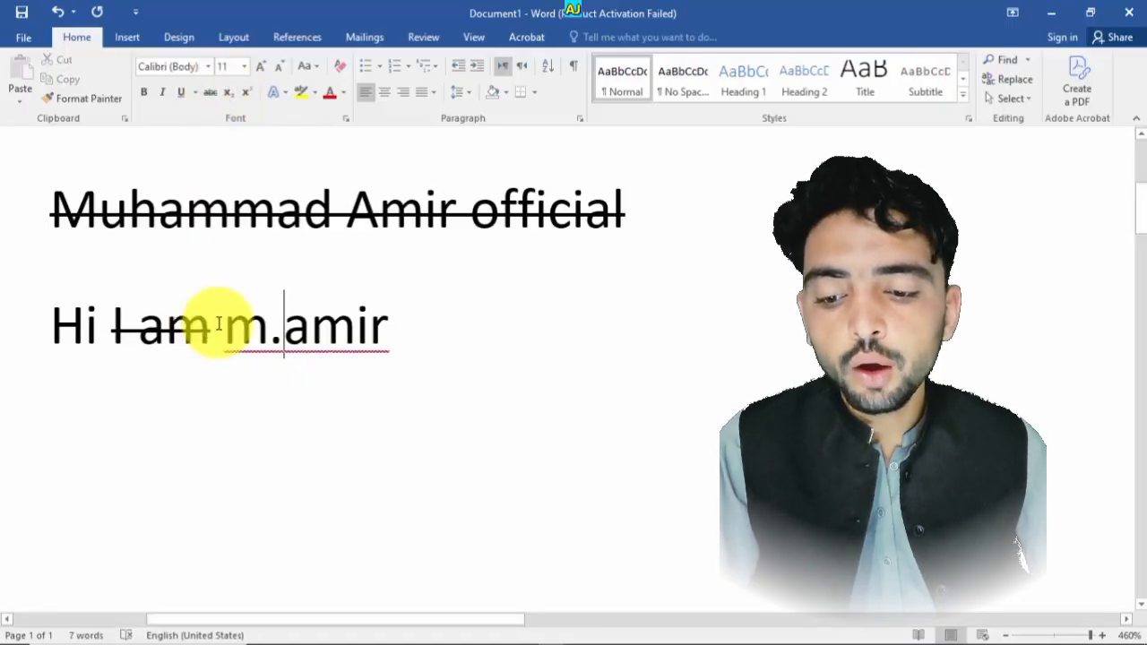
# - Select I am again and remove its strikethrough
pyautogui.moveTo(220, 325); pyautogui.dragTo(141, 330)
pyautogui.click(243, 379)
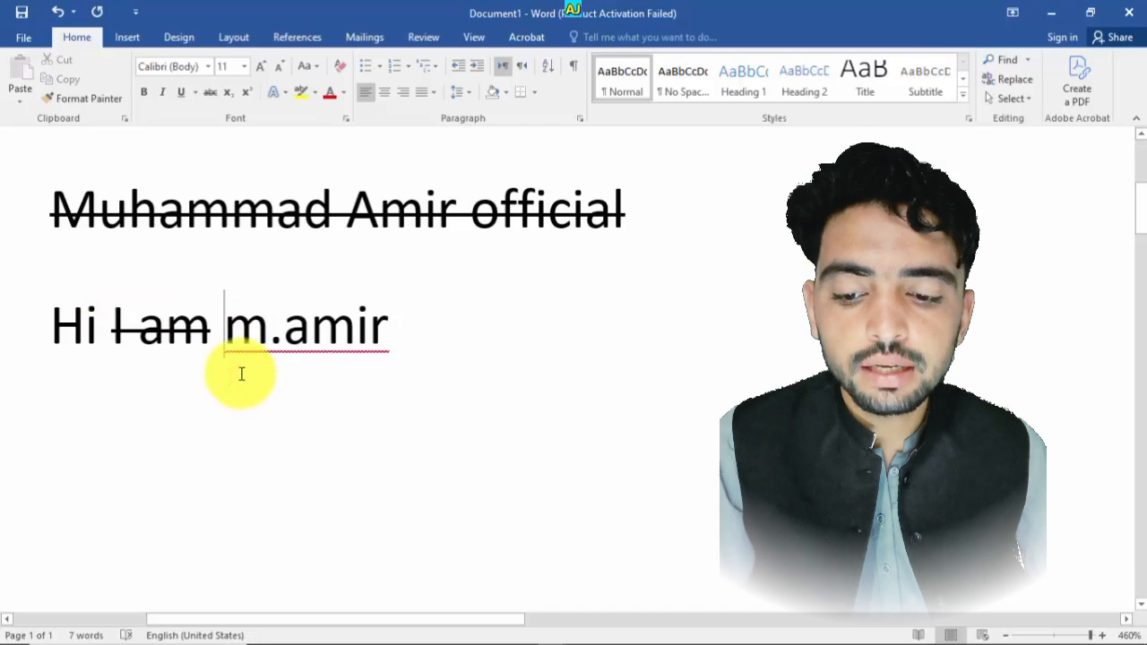
pyautogui.moveTo(206, 333); pyautogui.dragTo(115, 334)
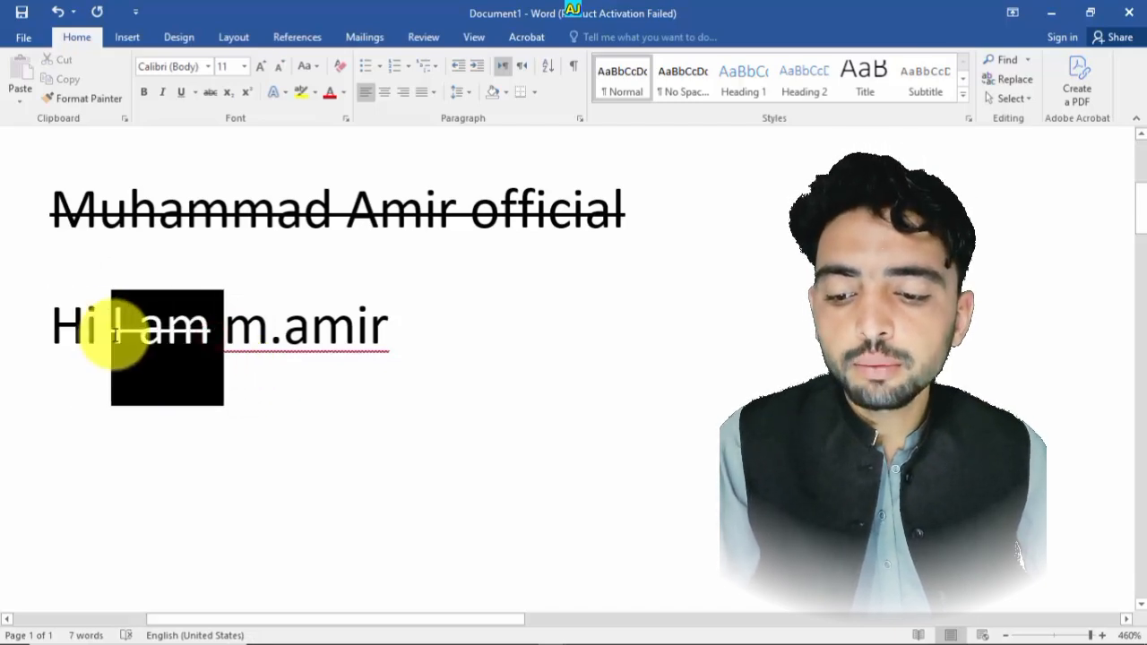
pyautogui.click(210, 93)
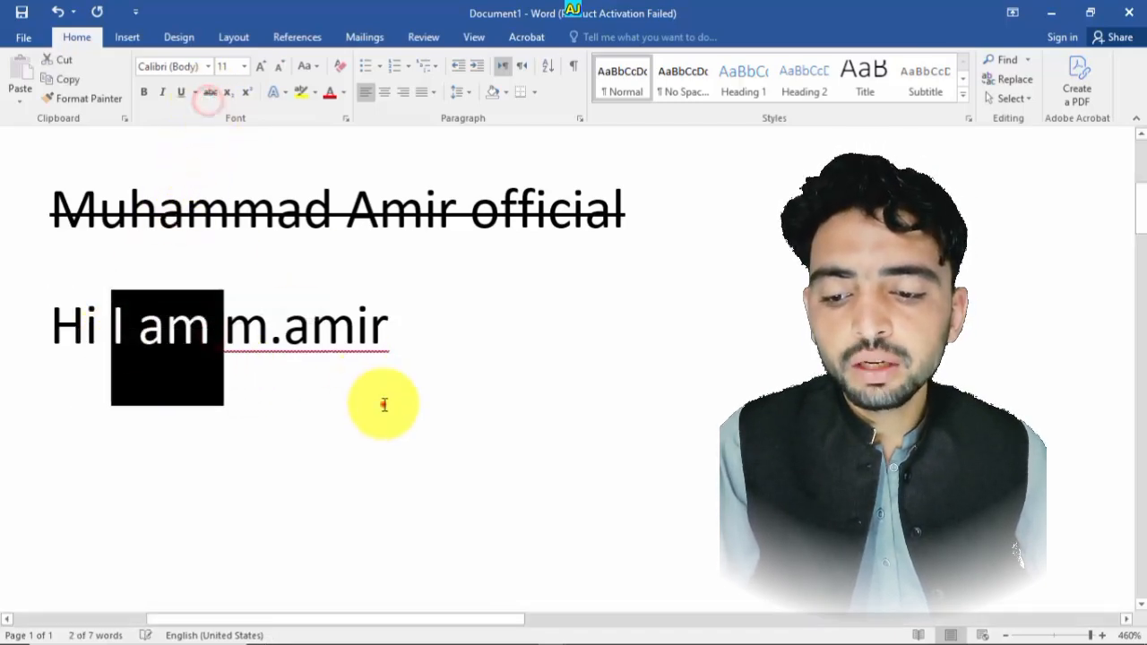
pyautogui.click(384, 405)
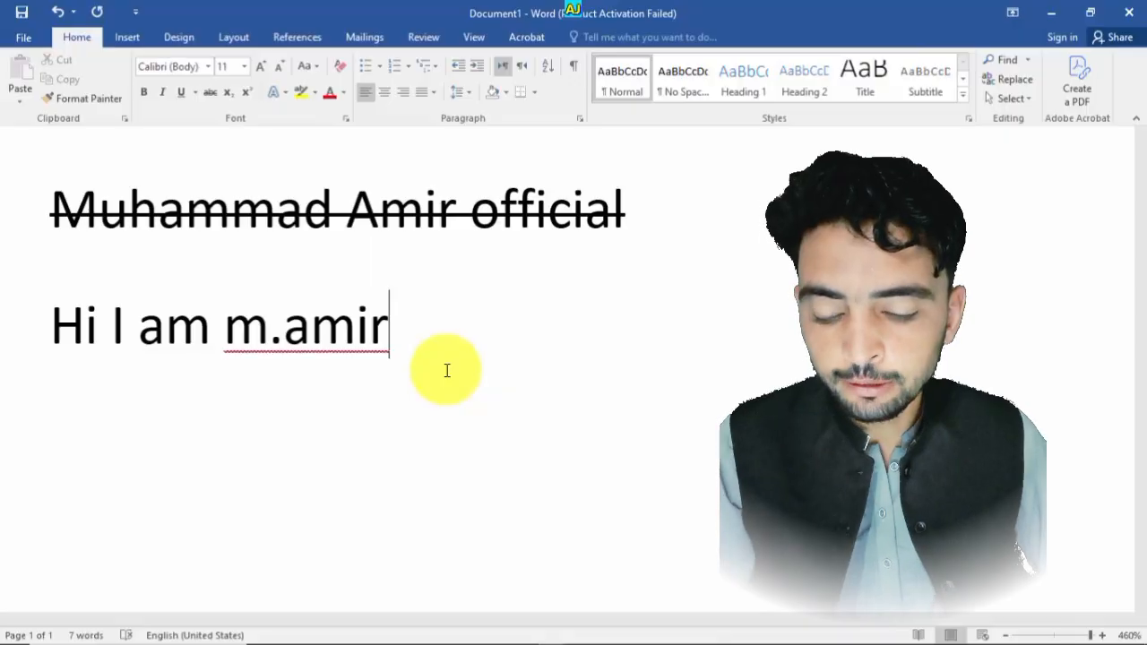
# - Delete all the text, turn on Strikethrough and type H20
pyautogui.hotkey('ctrl', 'a')
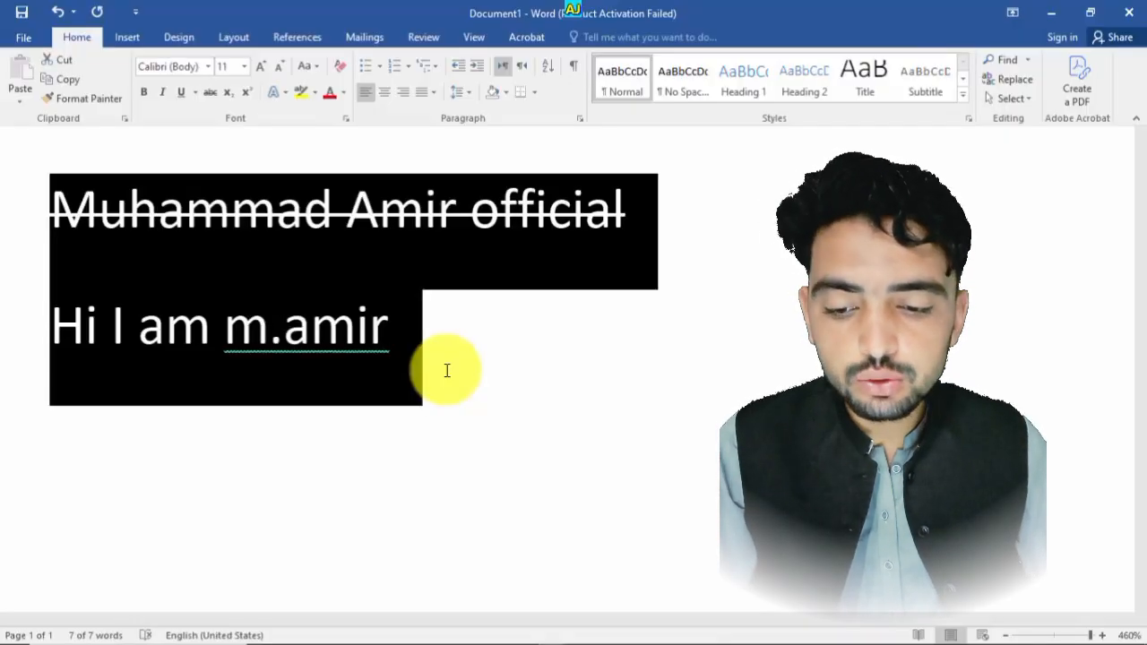
pyautogui.press('Delete')
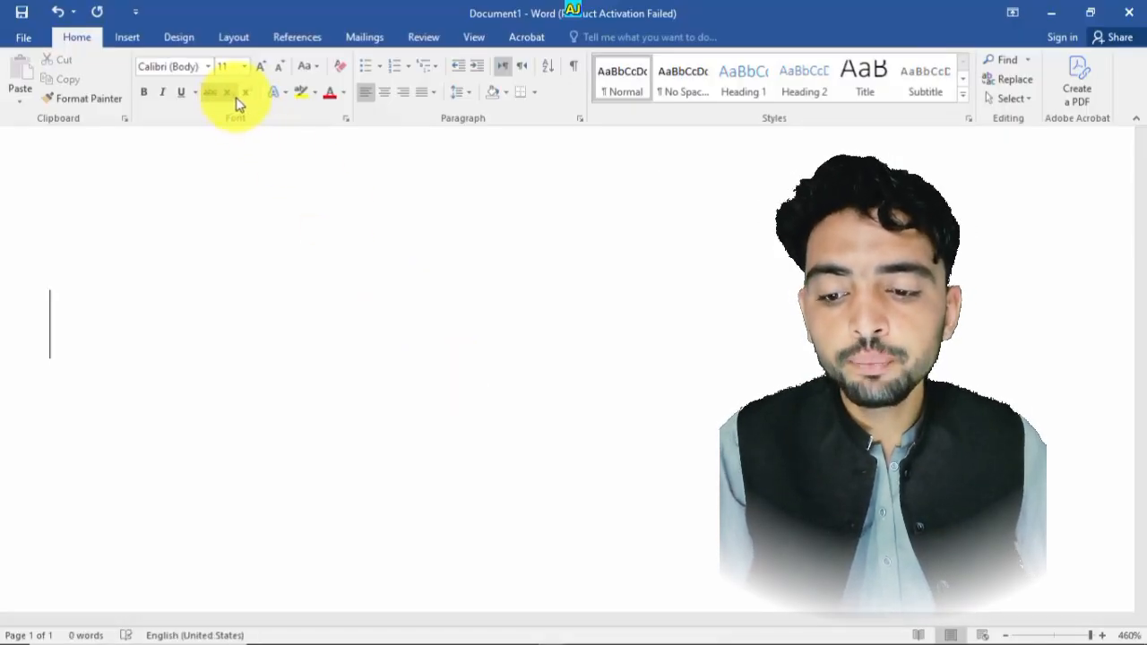
pyautogui.click(210, 91)
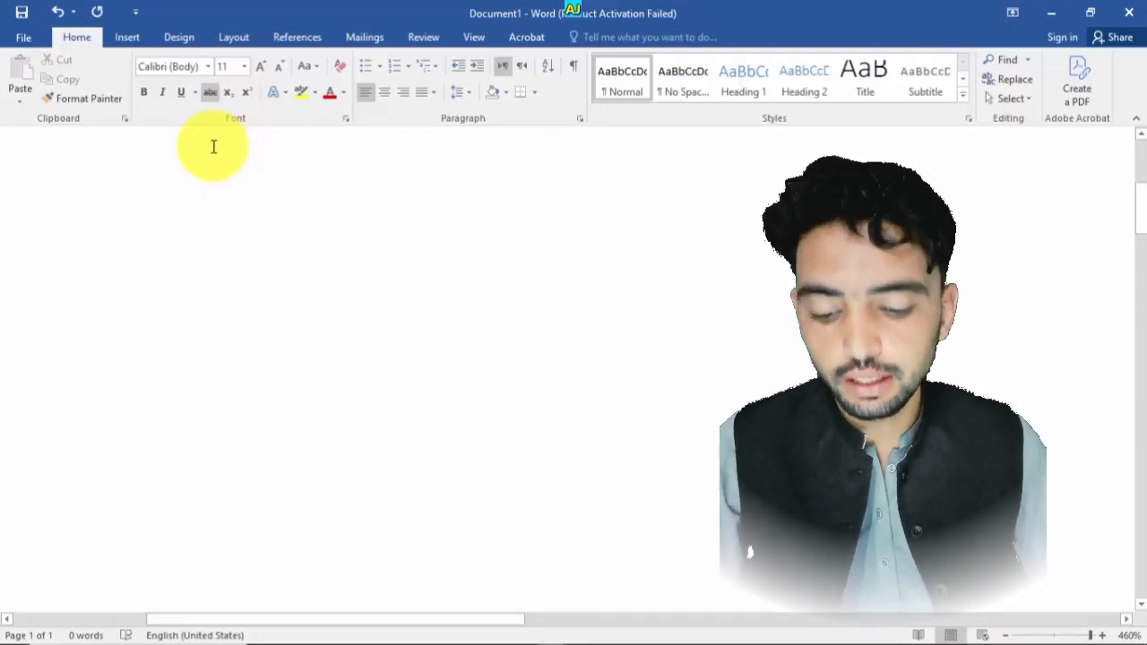
pyautogui.write('H20')
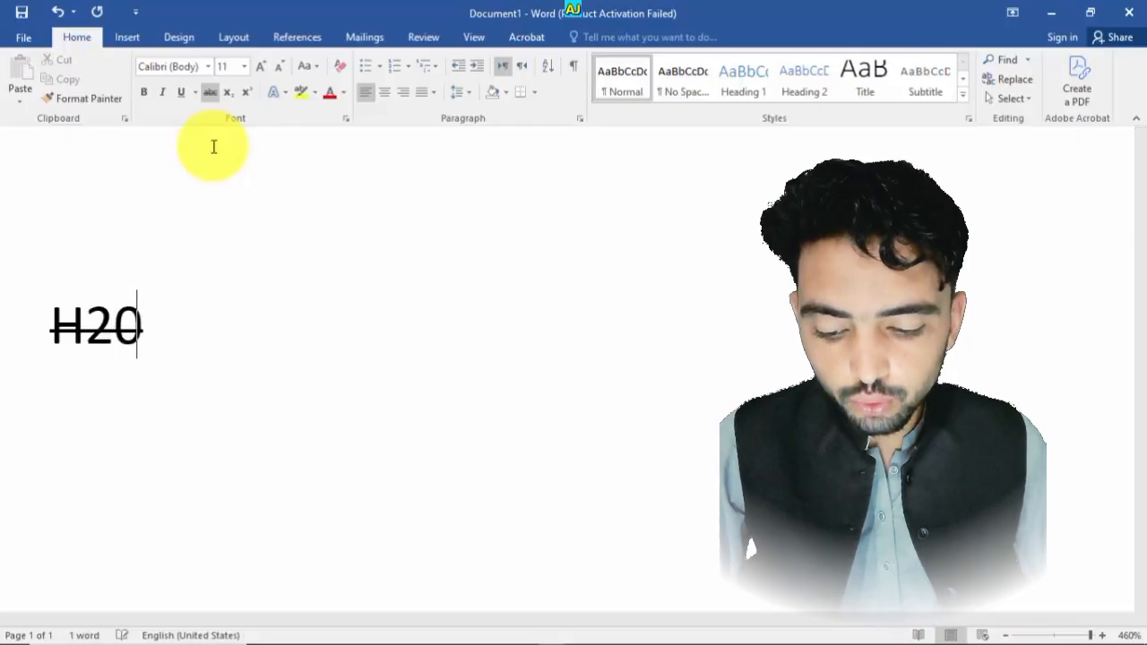
# - Select H20 and remove its strikethrough
pyautogui.moveTo(197, 259); pyautogui.dragTo(141, 326)
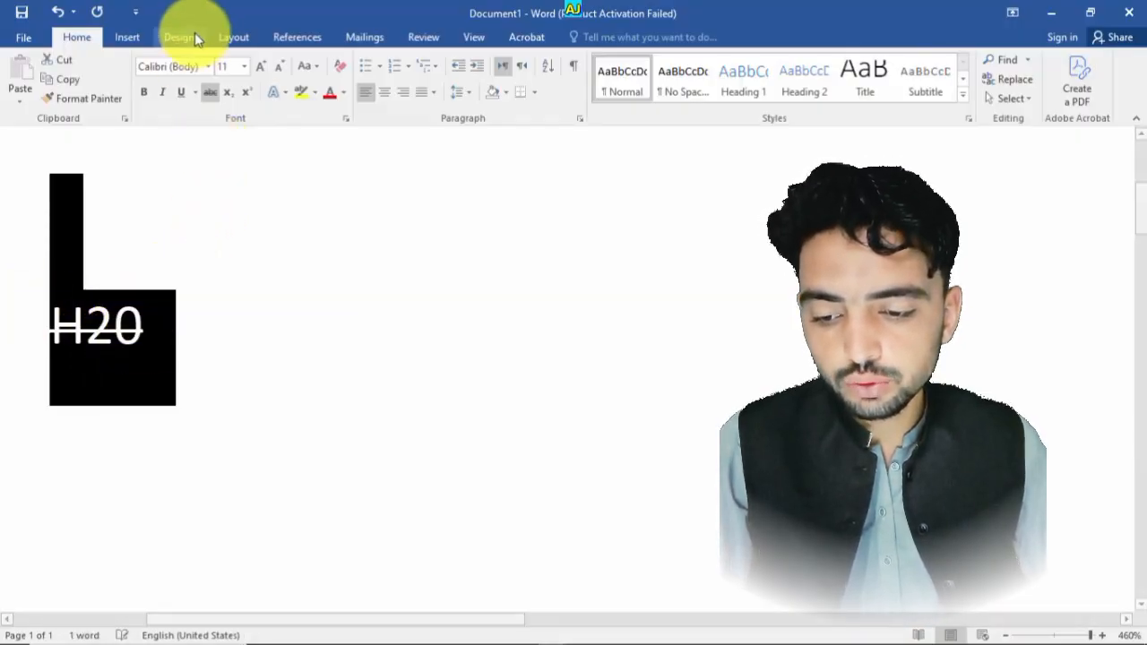
pyautogui.click(237, 328)
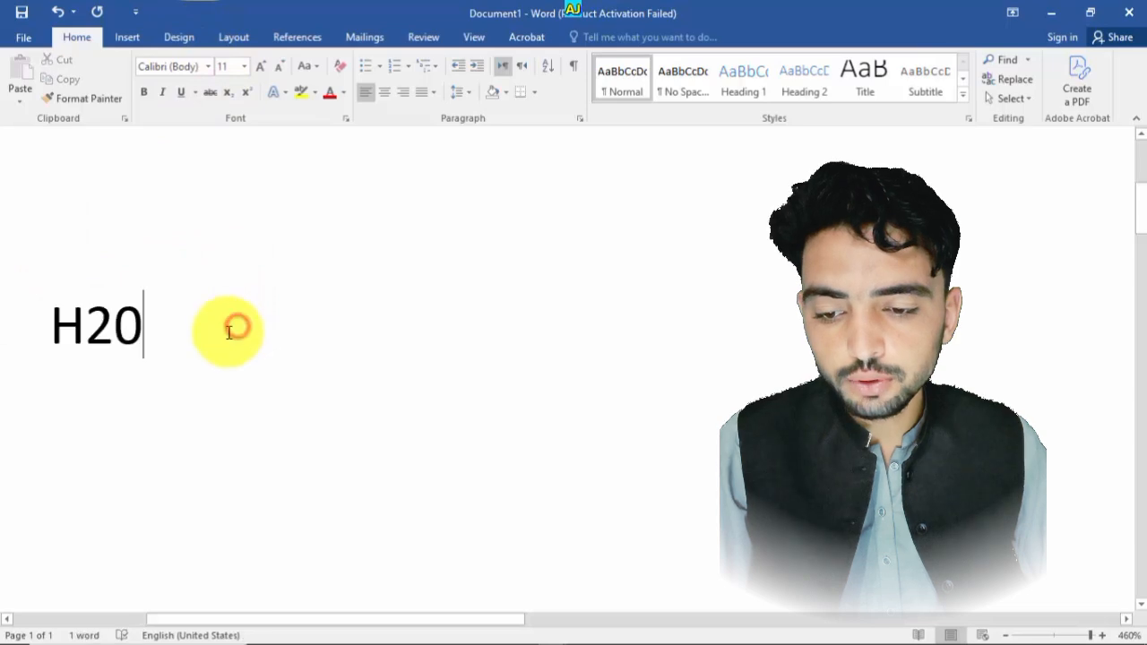
# - Replace the final zero in H20 with the letter O to make H2O
pyautogui.moveTo(167, 330); pyautogui.dragTo(62, 329)
pyautogui.click(118, 337)
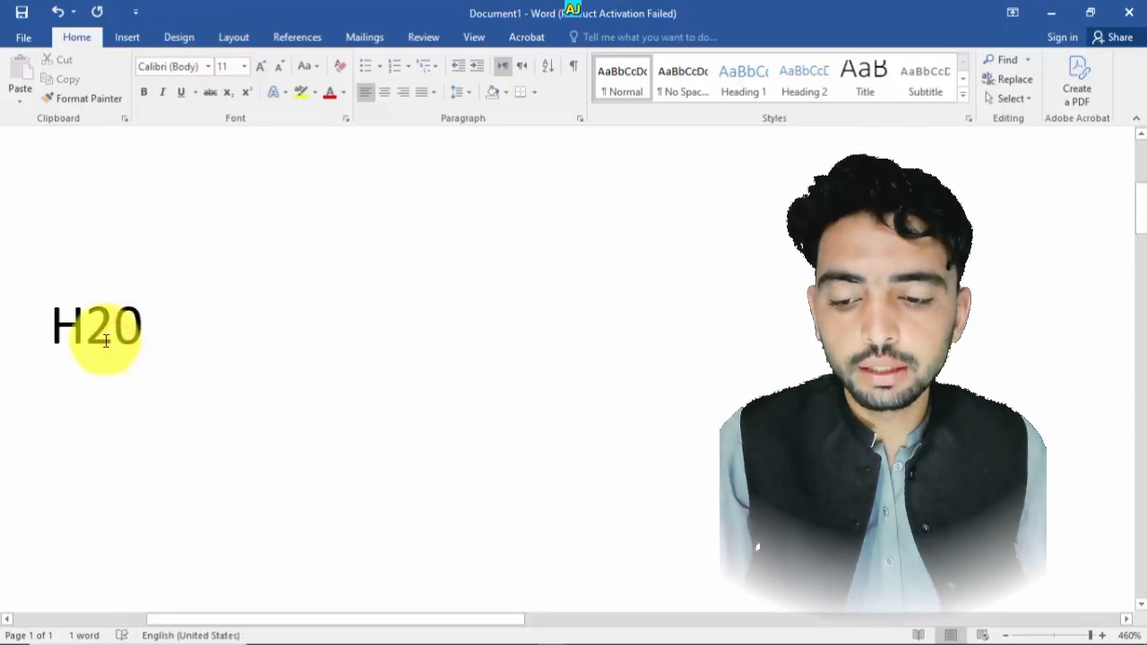
pyautogui.moveTo(86, 334); pyautogui.dragTo(115, 334)
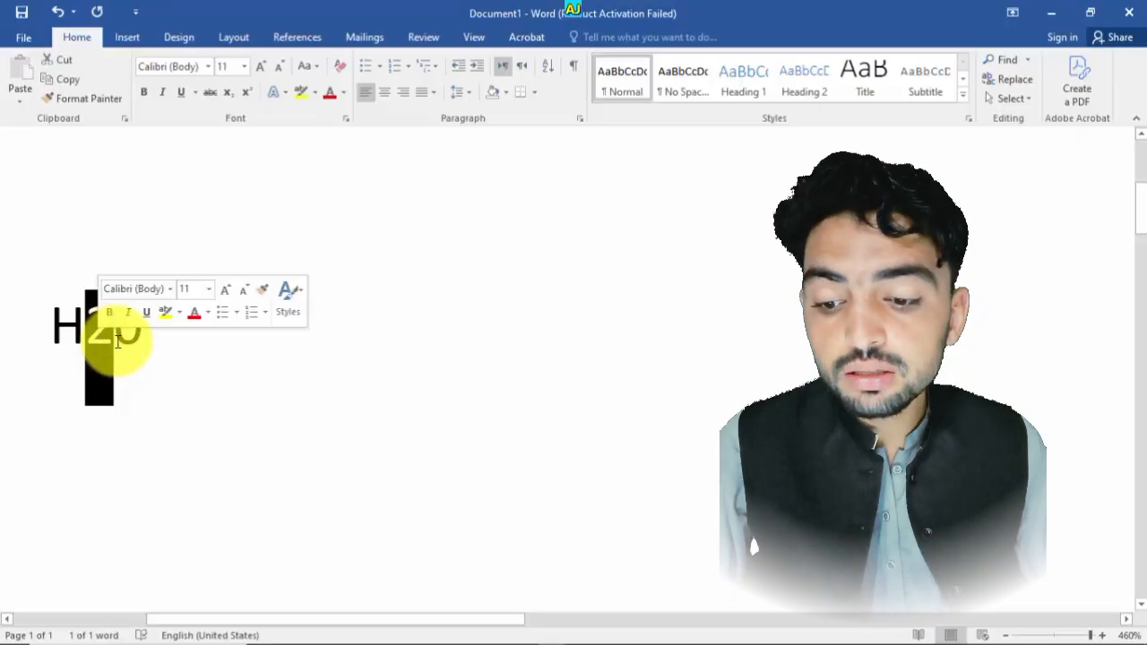
pyautogui.click(129, 357)
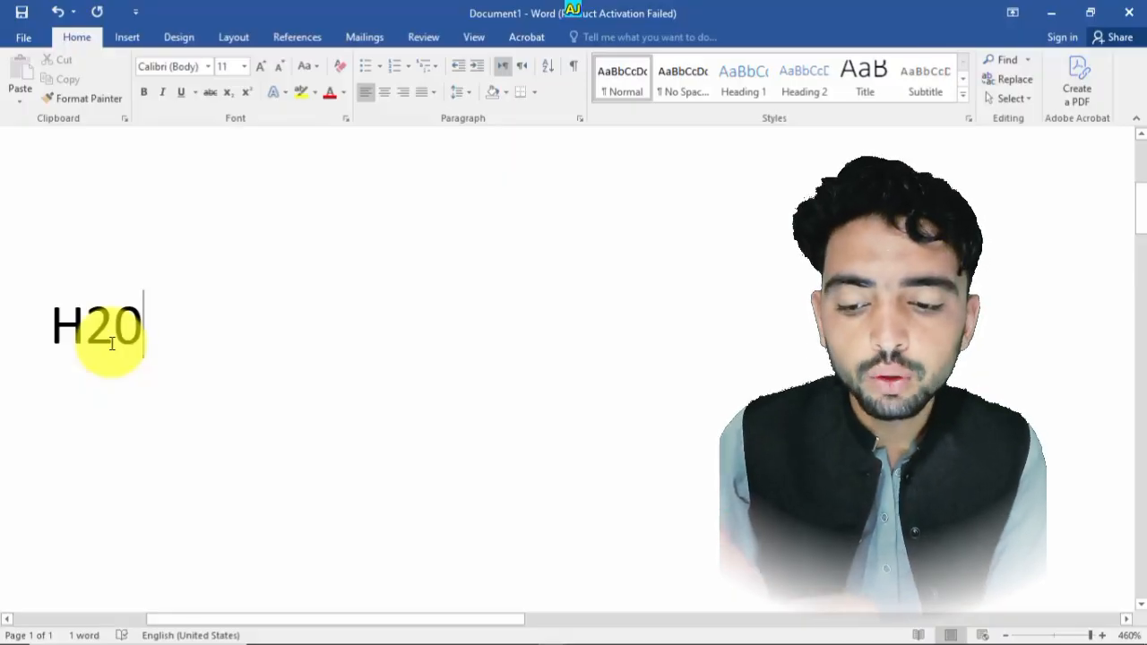
pyautogui.press('BackSpace')
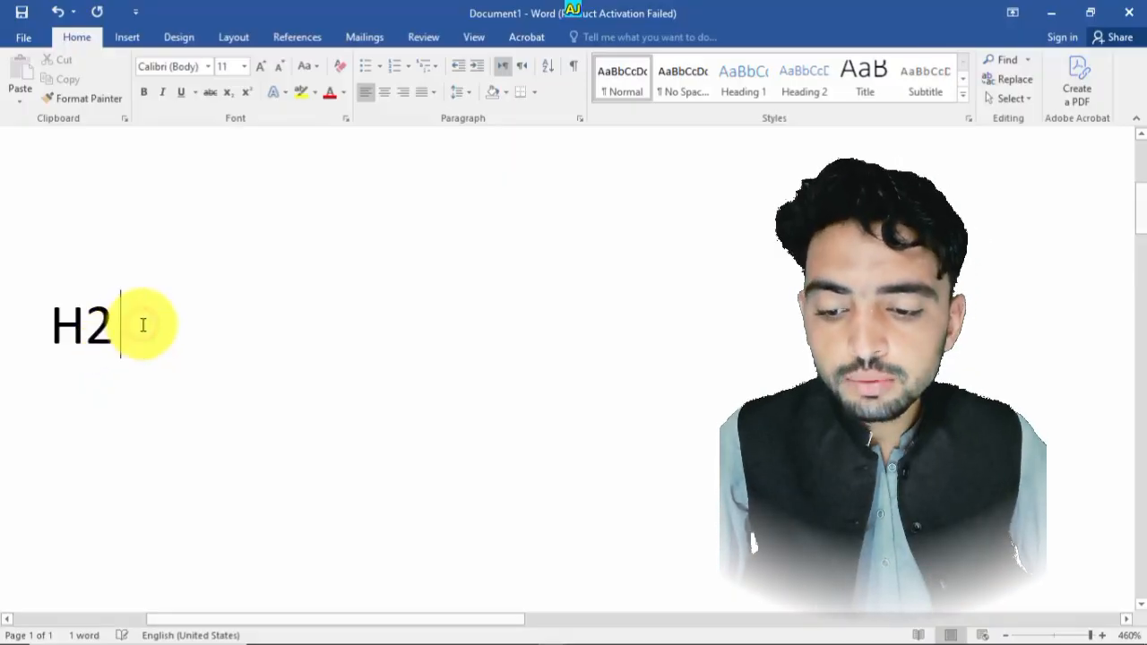
pyautogui.write('O')
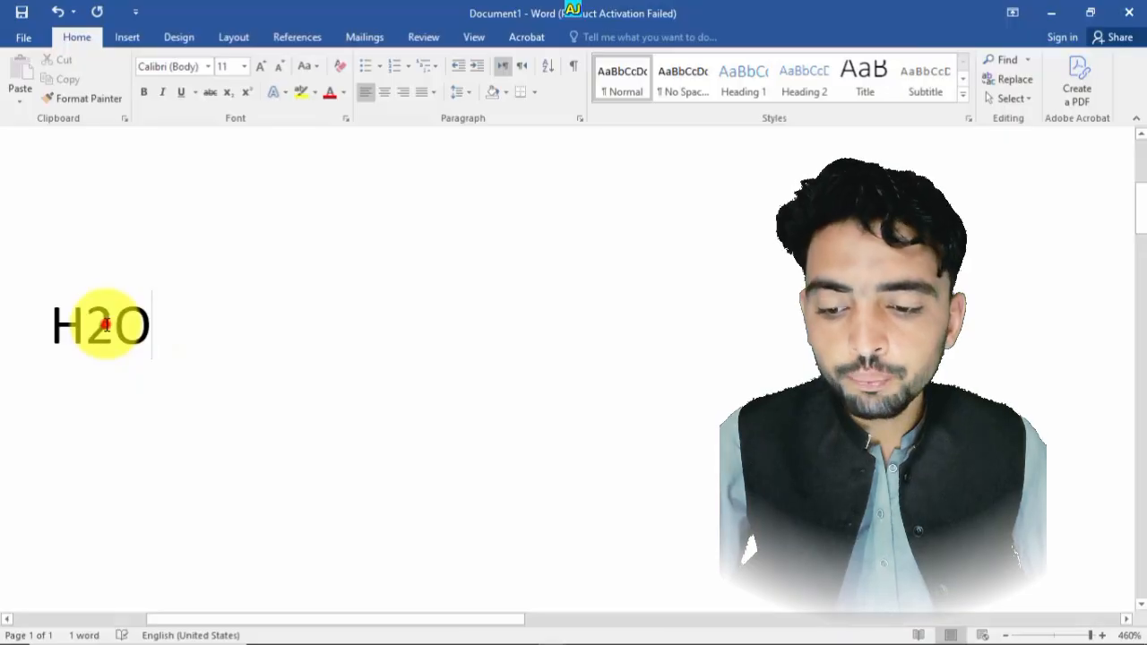
# - Apply Subscript to the 2 in H2O
pyautogui.moveTo(86, 325); pyautogui.dragTo(114, 325)
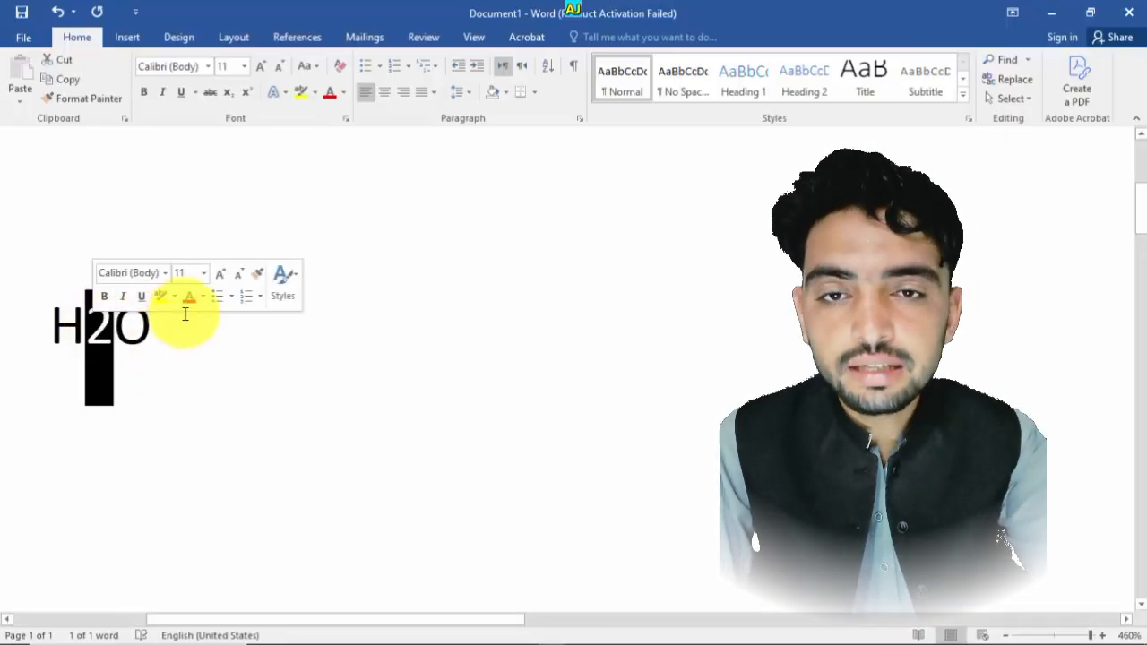
pyautogui.click(230, 94)
pyautogui.moveTo(241, 340); pyautogui.dragTo(49, 324)
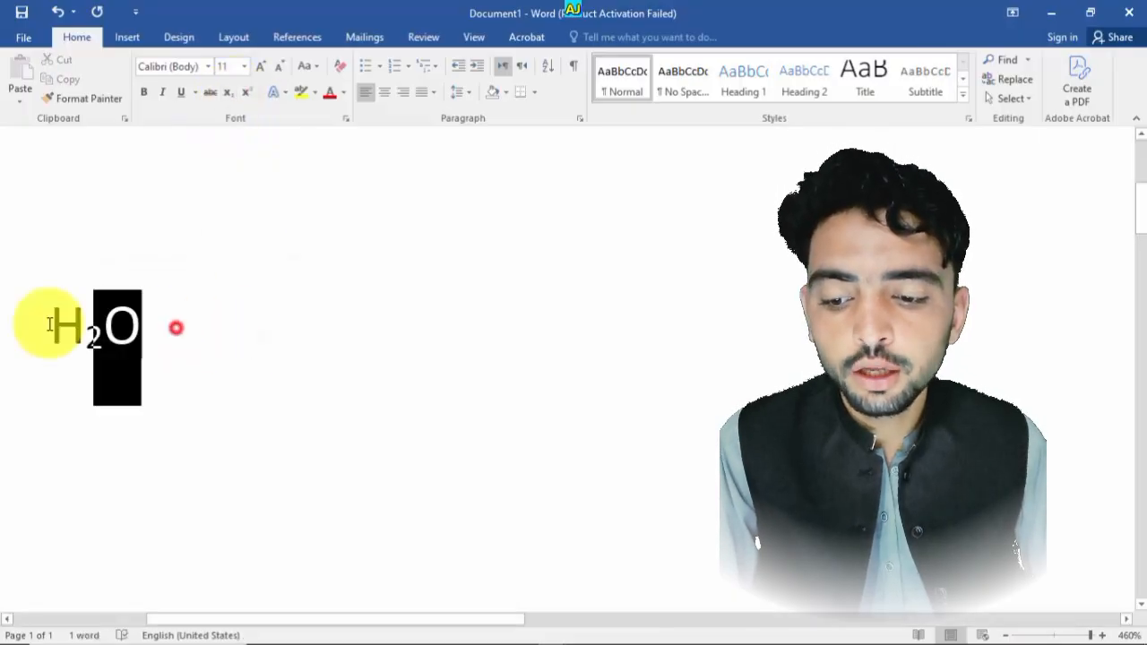
pyautogui.click(187, 364)
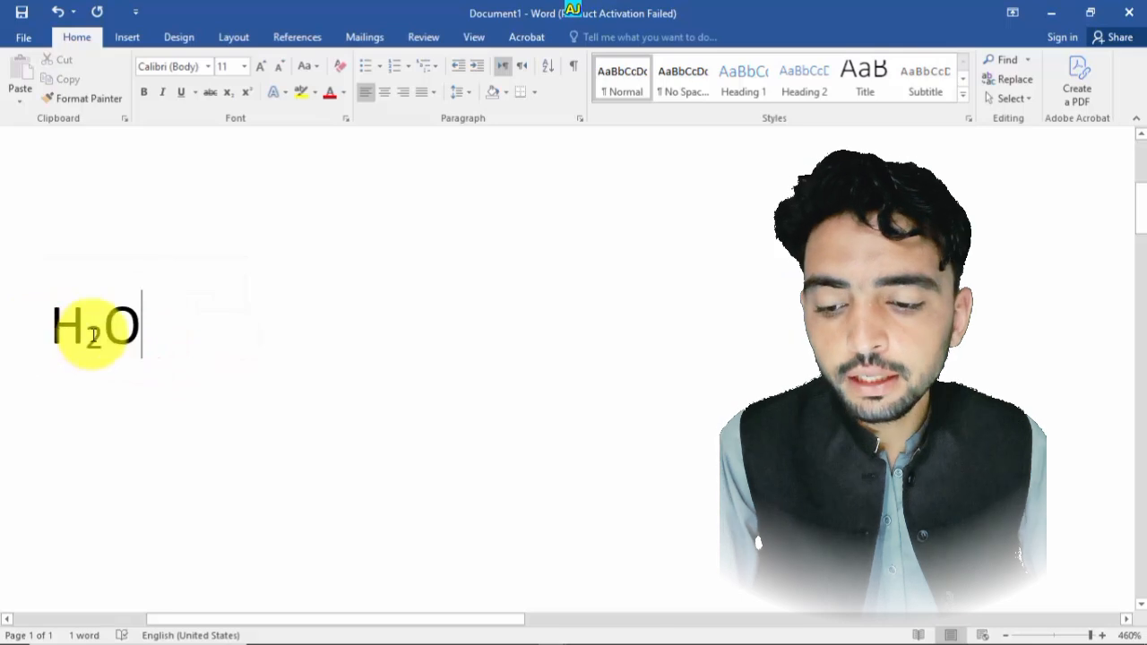
pyautogui.moveTo(97, 336); pyautogui.dragTo(91, 338)
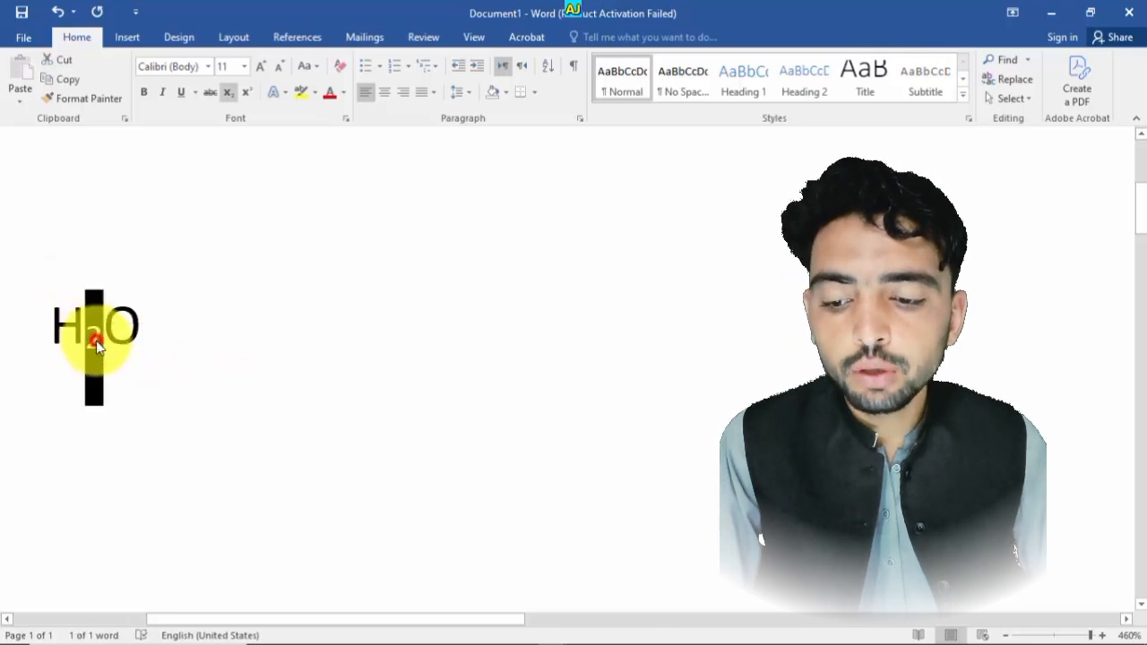
pyautogui.click(96, 342)
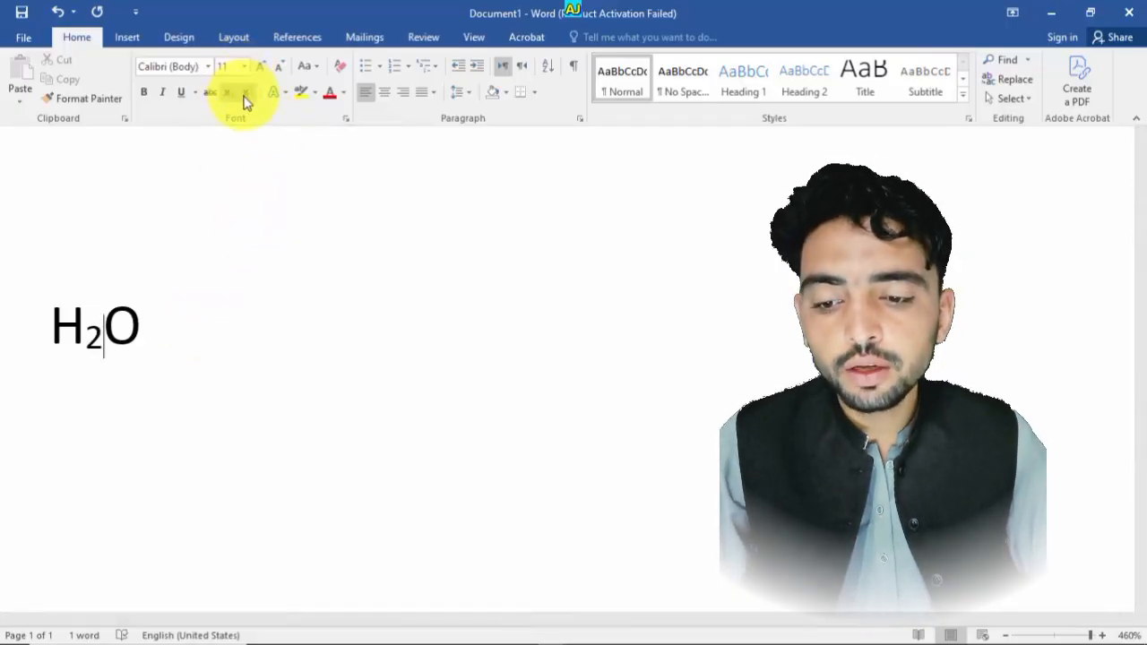
pyautogui.click(157, 334)
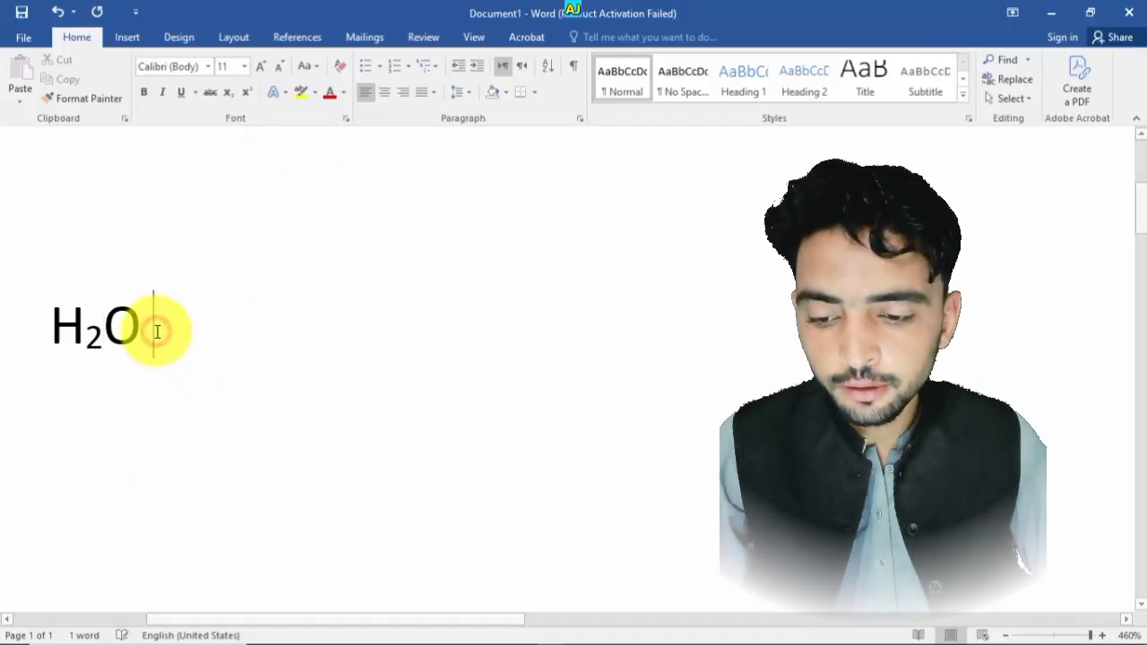
pyautogui.write('H')
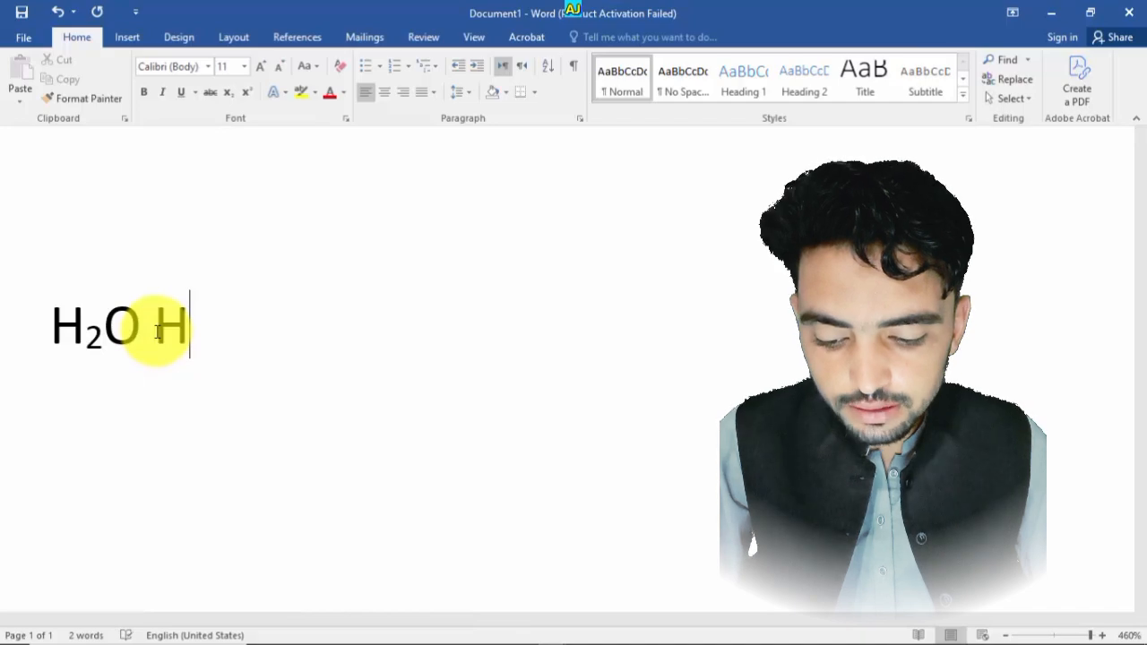
pyautogui.write('6')
pyautogui.press('Return')
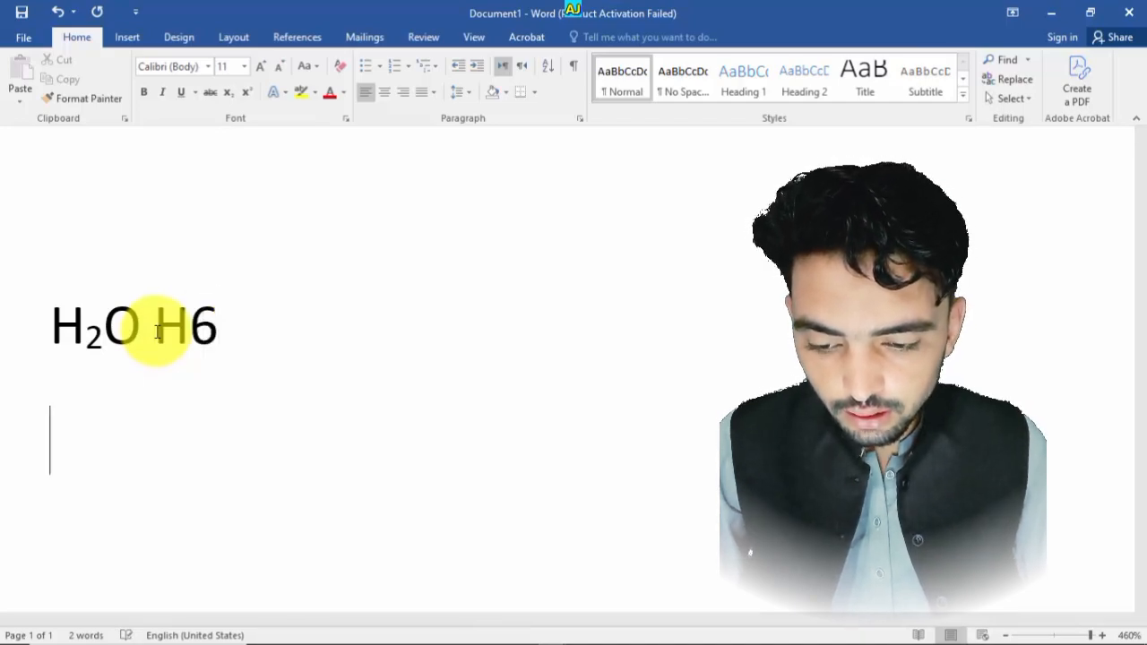
pyautogui.press('BackSpace')
pyautogui.press('BackSpace')
pyautogui.press('BackSpace')
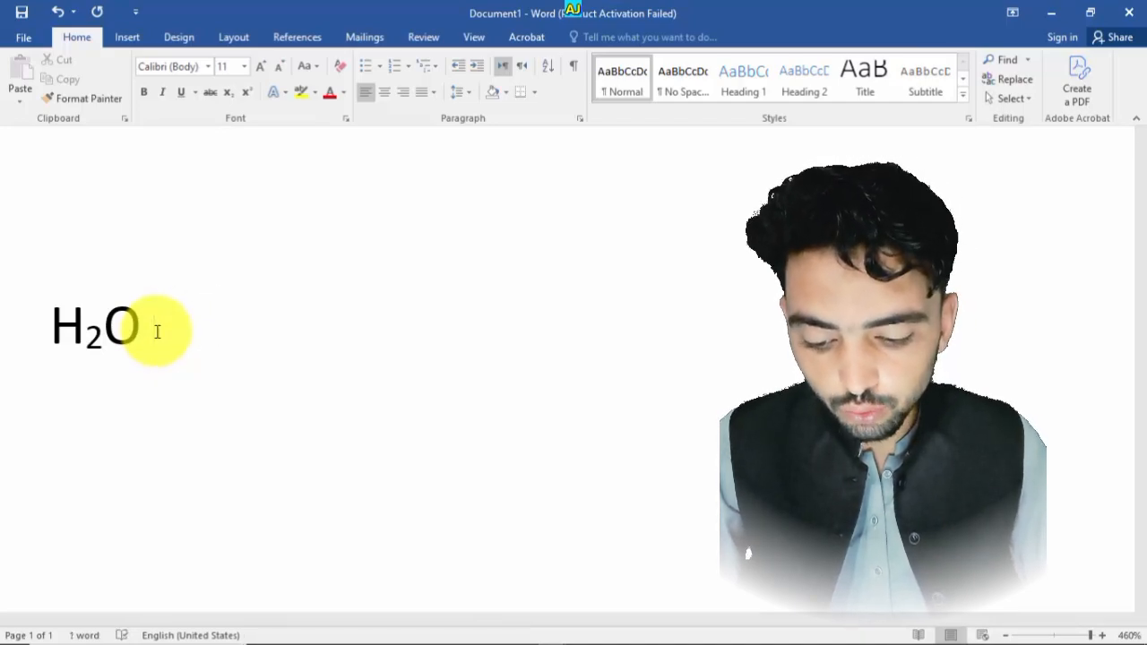
# - Type C6H12O6 after H2O on the same line
pyautogui.write('C6H12O')
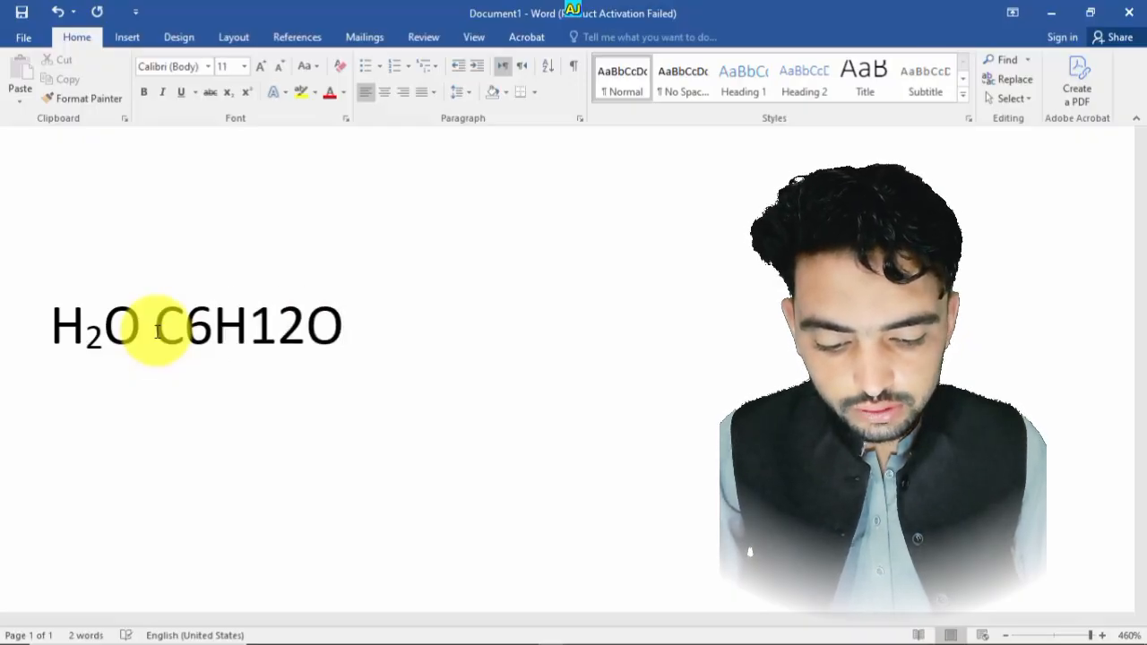
pyautogui.write('6')
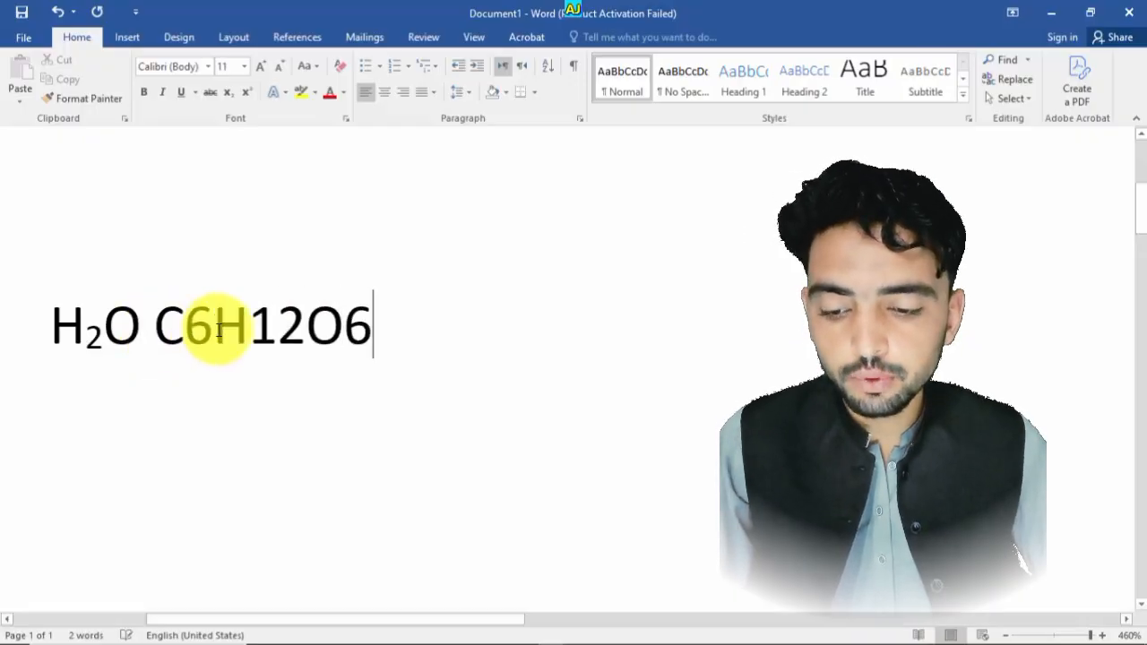
# - Select the 6, 12 and final 6 in C6H12O6 together and apply Subscript to them
pyautogui.moveTo(206, 327); pyautogui.dragTo(197, 330)
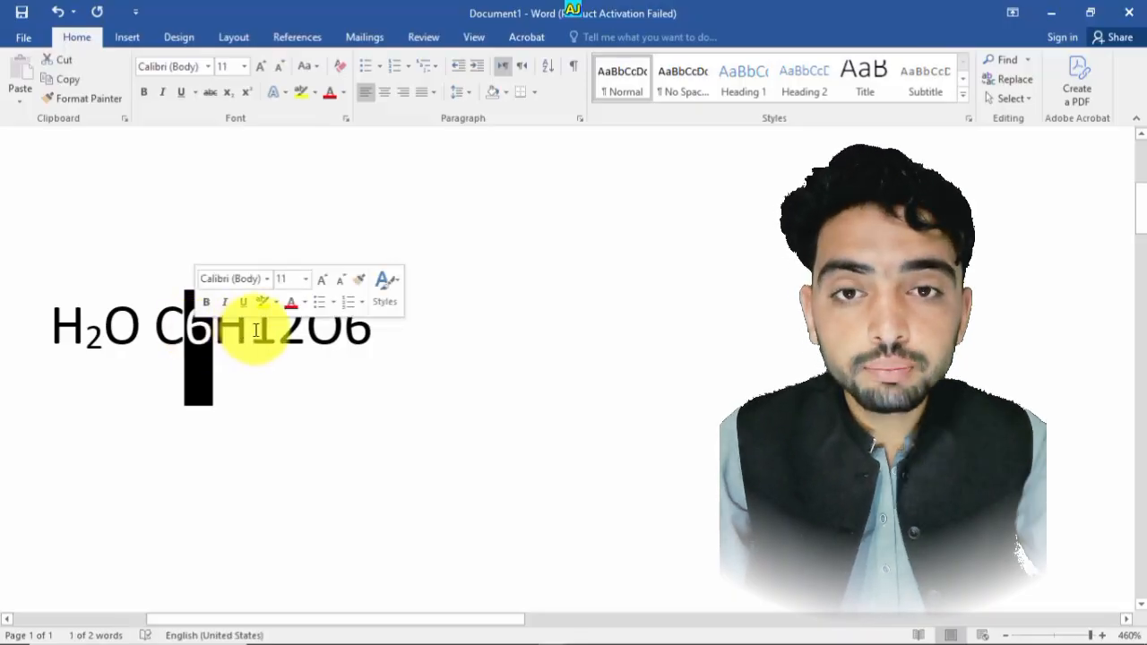
pyautogui.click(304, 328)
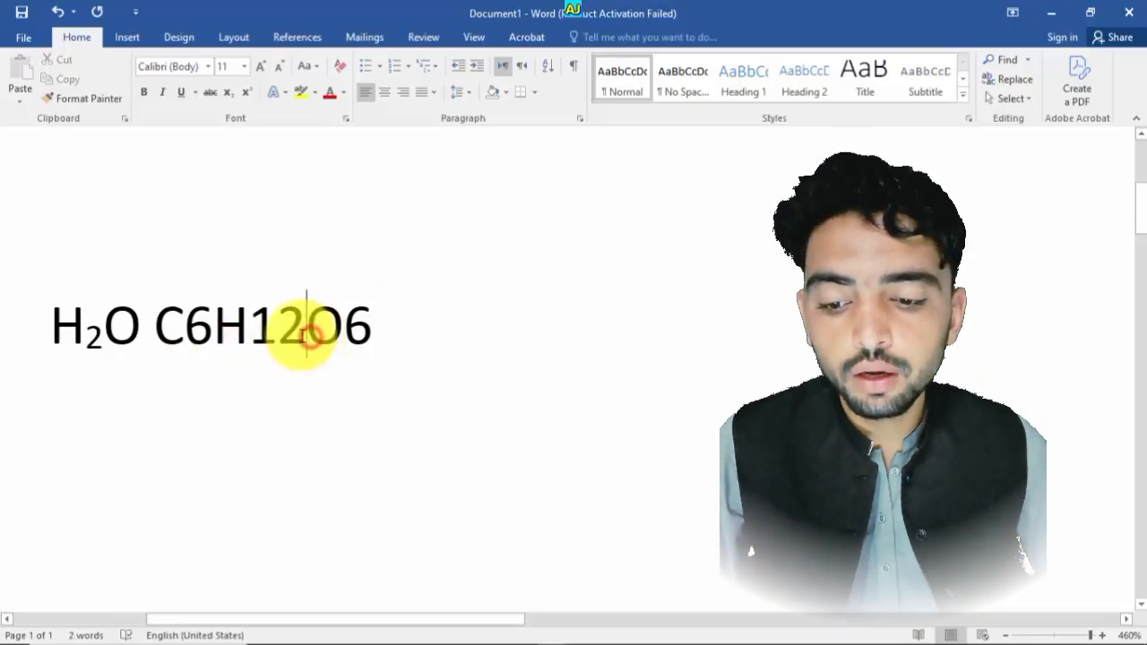
pyautogui.moveTo(207, 333); pyautogui.dragTo(190, 337)
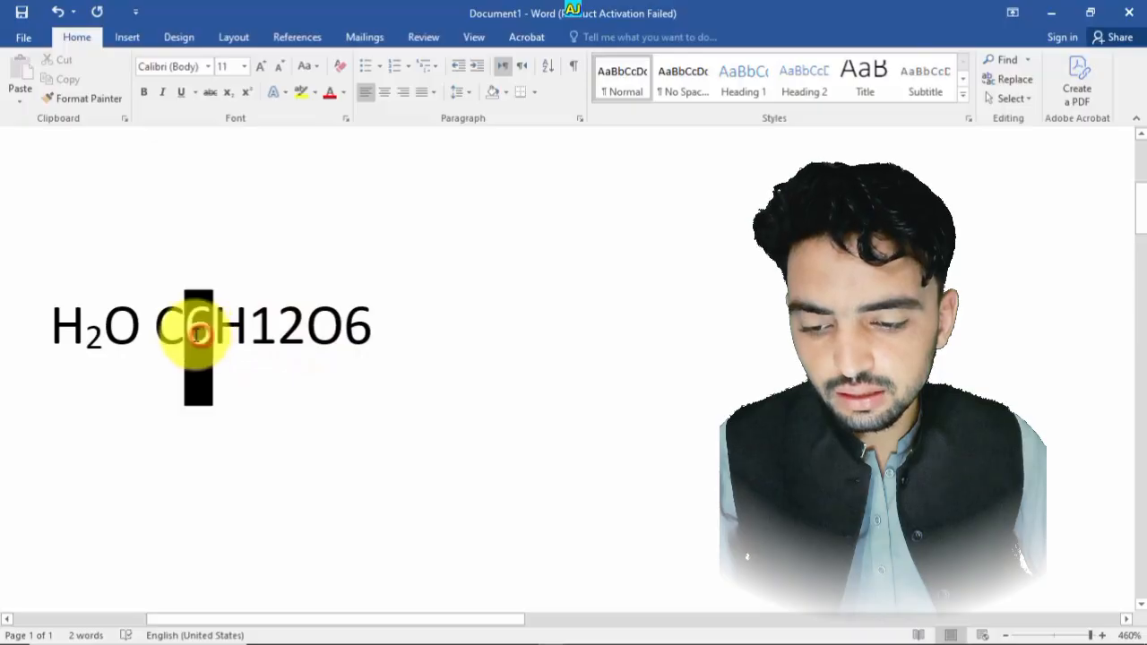
pyautogui.click(243, 333)
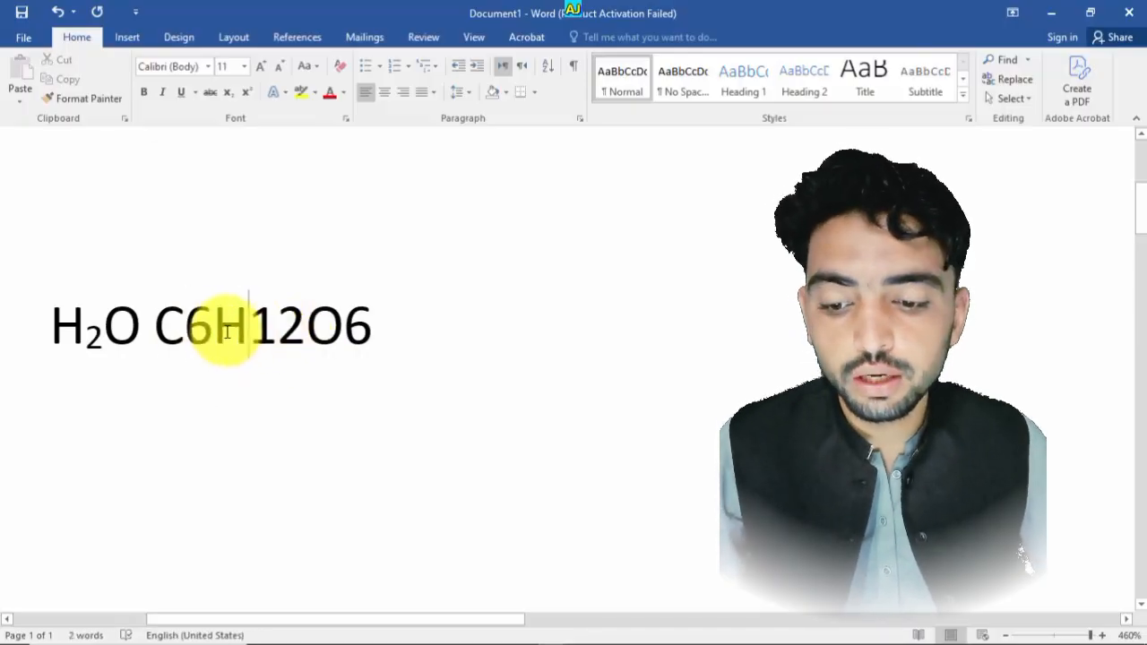
pyautogui.moveTo(214, 330); pyautogui.dragTo(195, 329)
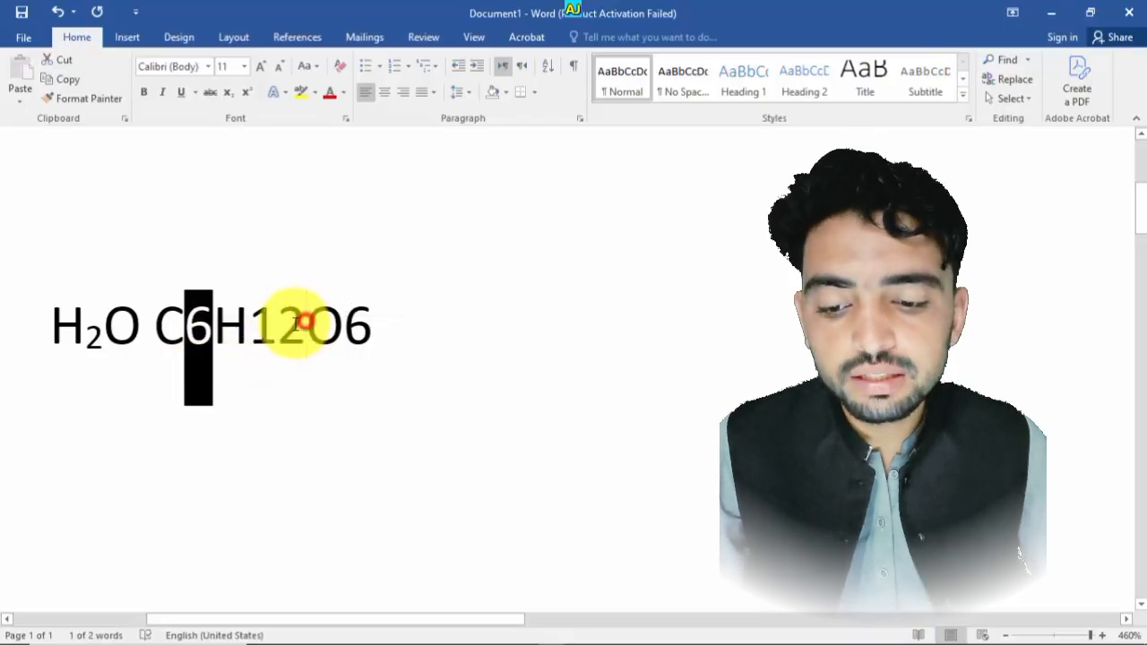
pyautogui.moveTo(306, 330); pyautogui.dragTo(248, 330)
pyautogui.moveTo(384, 327); pyautogui.dragTo(371, 330)
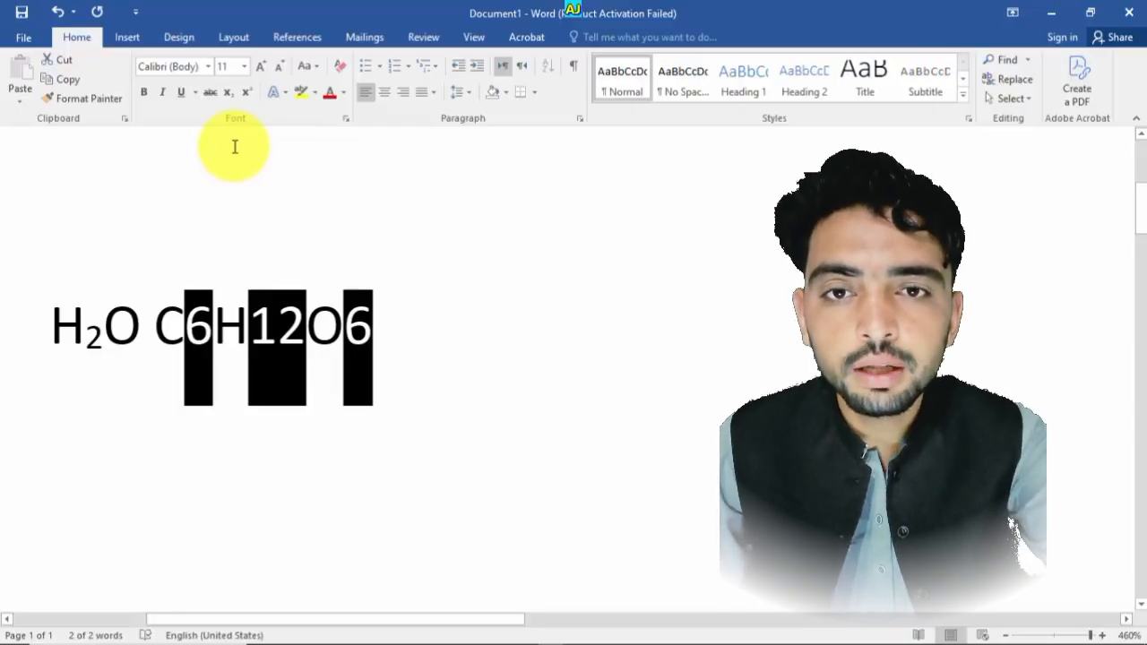
pyautogui.hotkey('ctrl', '=')
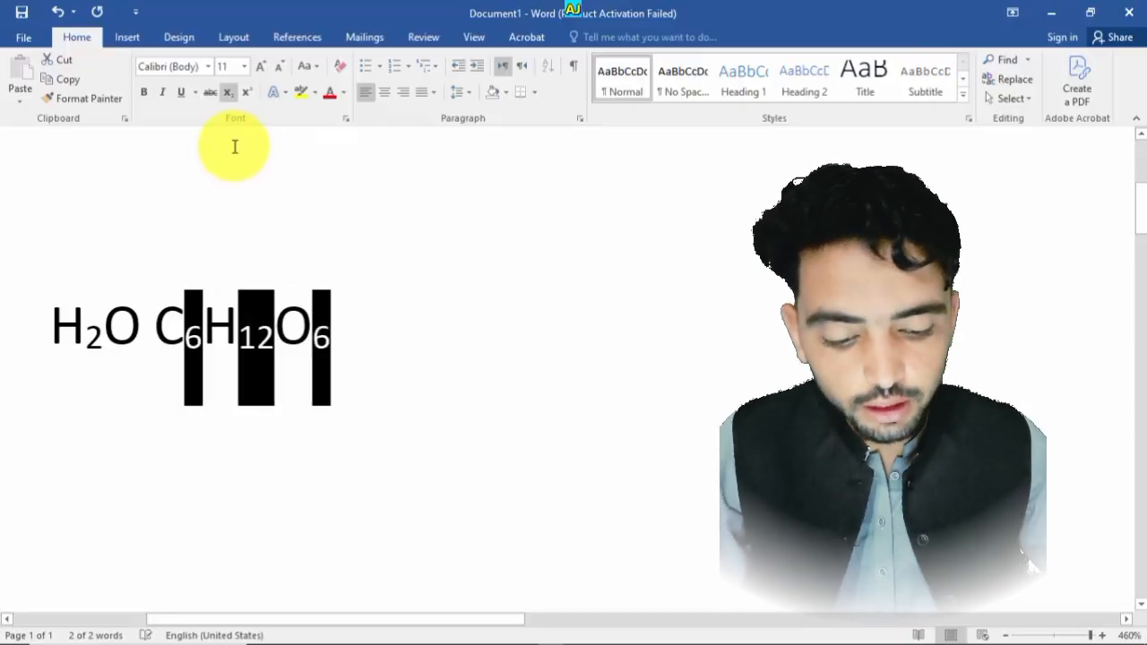
pyautogui.click(336, 352)
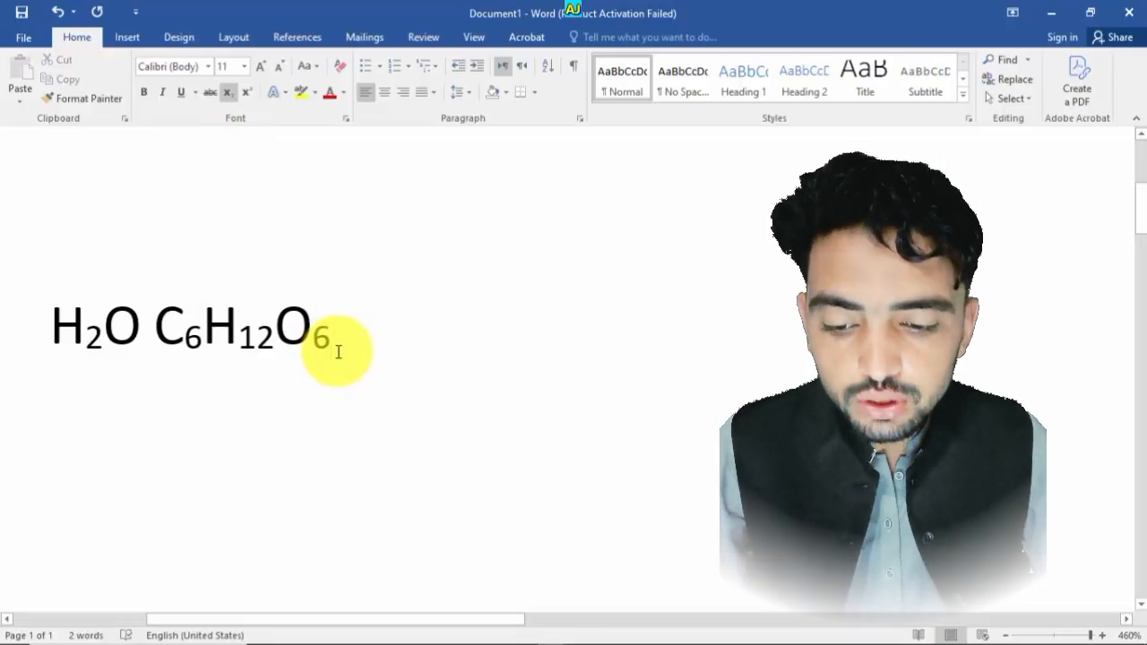
# - Start a new line and type the expression (A2+b2)
pyautogui.press('Return')
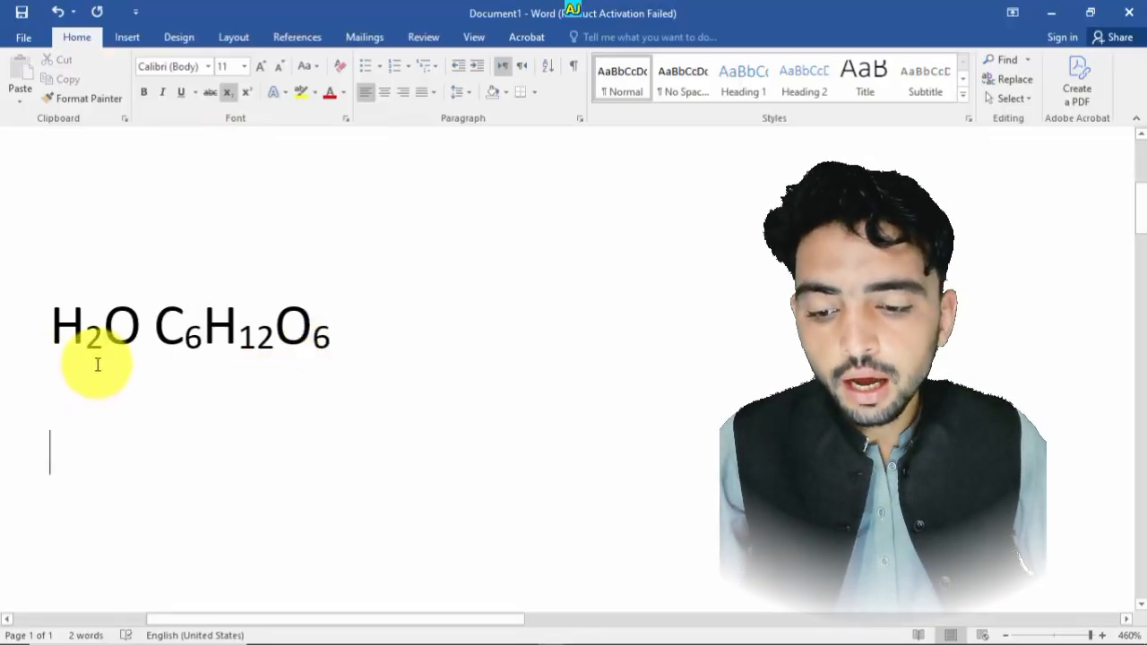
pyautogui.moveTo(100, 338); pyautogui.dragTo(91, 337)
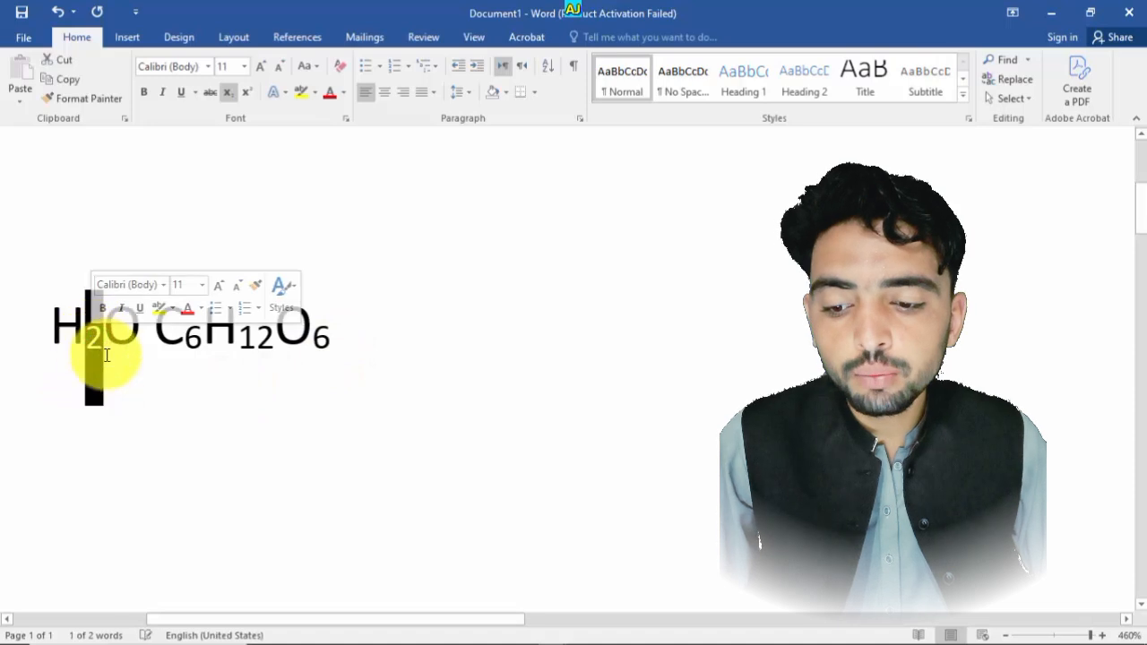
pyautogui.click(102, 359)
pyautogui.click(95, 409)
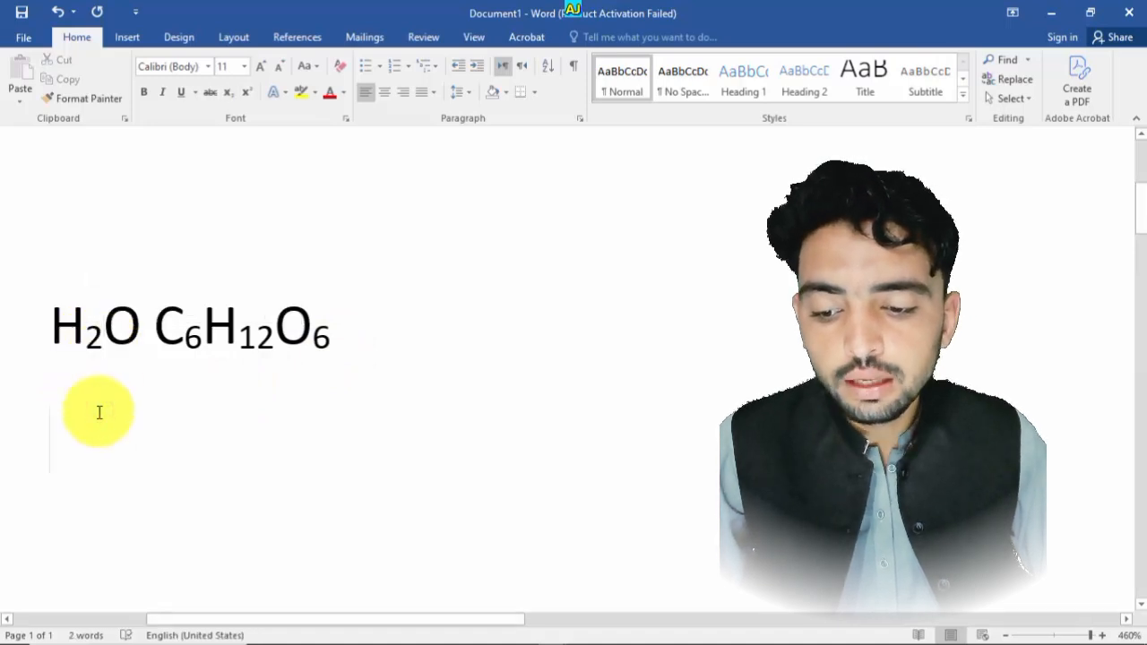
pyautogui.write('a+b')
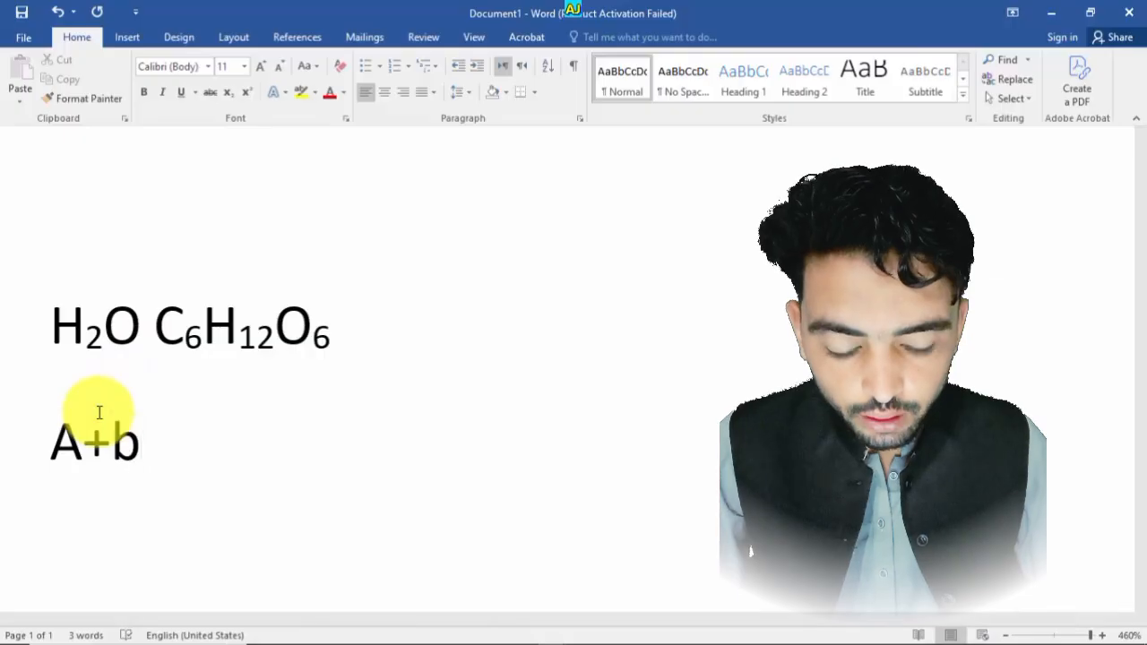
pyautogui.press('BackSpace')
pyautogui.press('BackSpace')
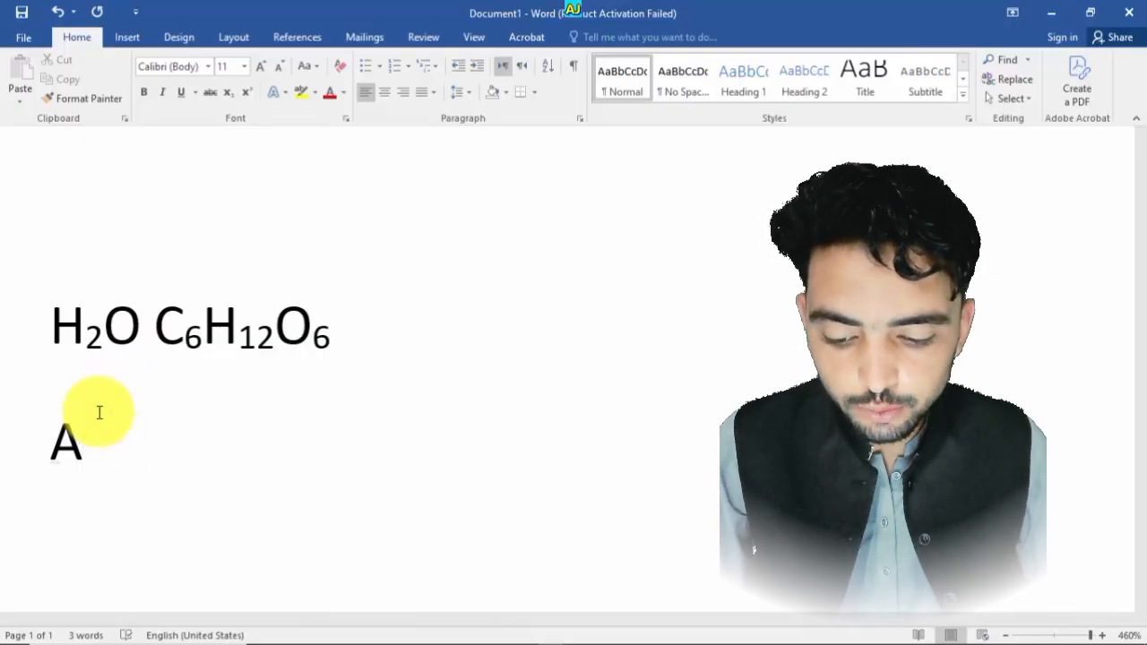
pyautogui.write('2')
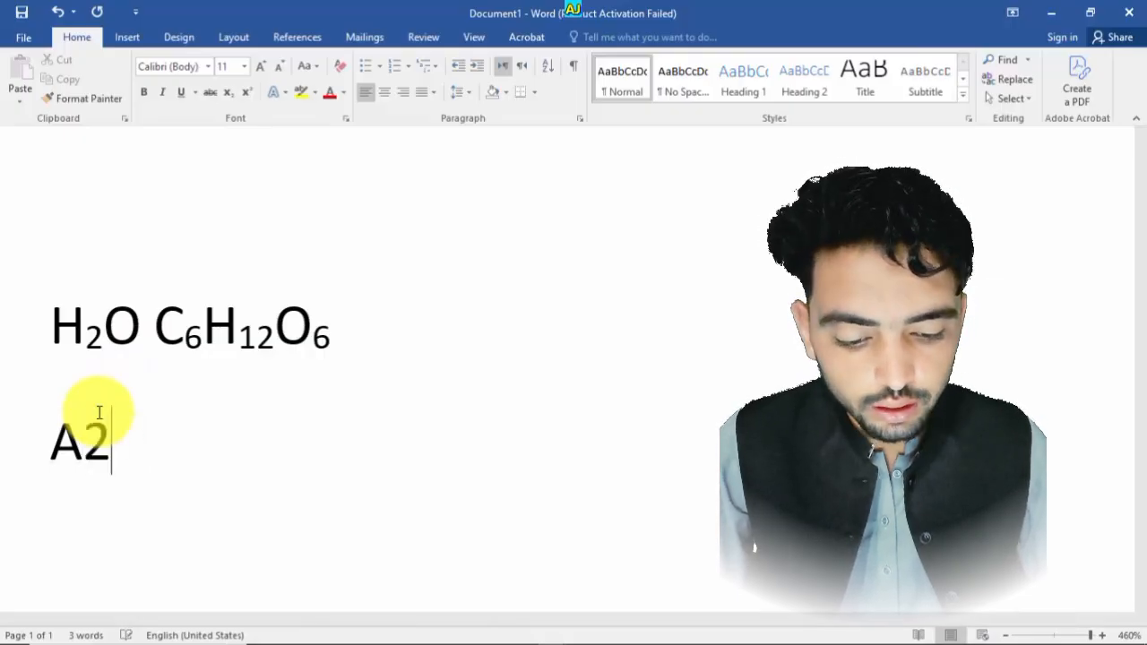
pyautogui.write('+b')
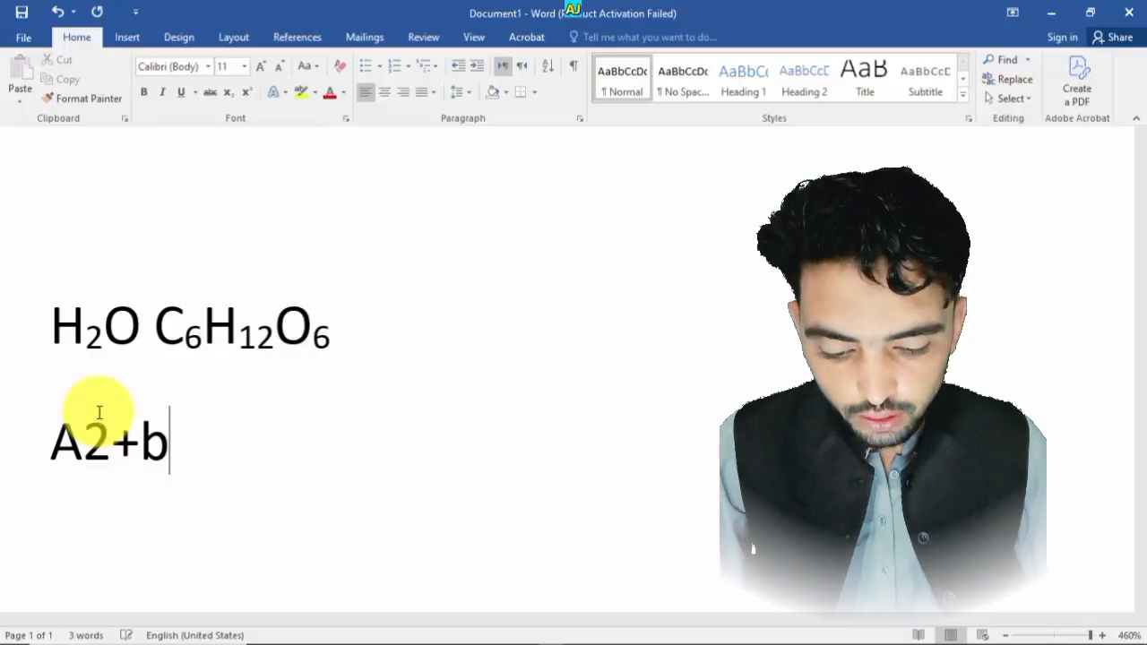
pyautogui.write('2')
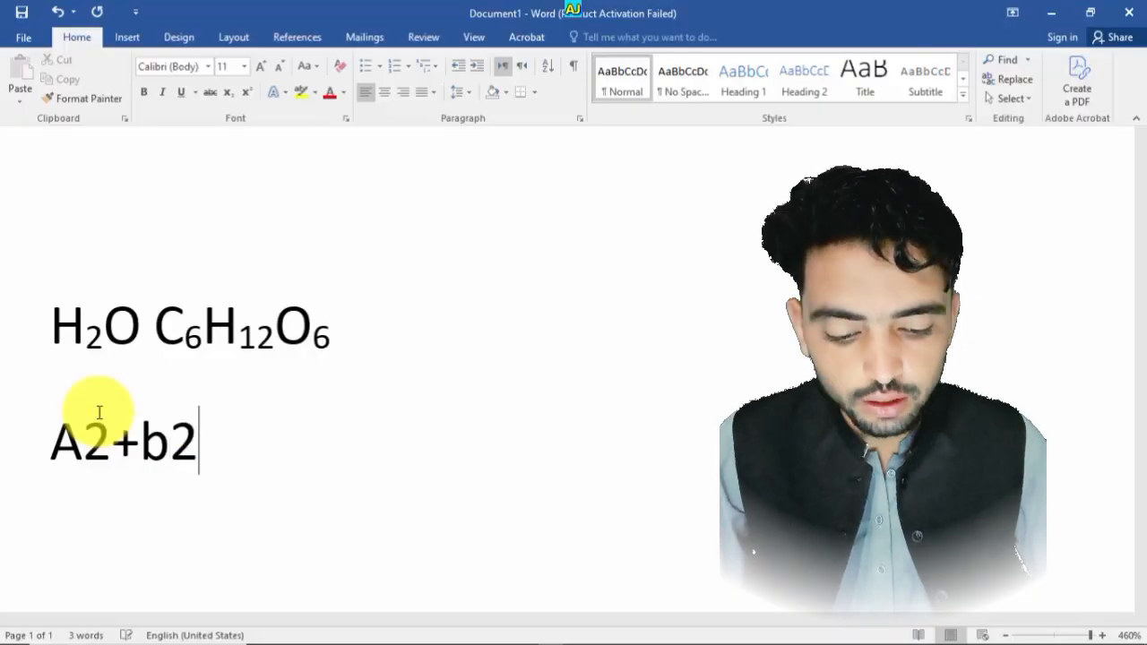
pyautogui.write(')')
pyautogui.click(51, 437)
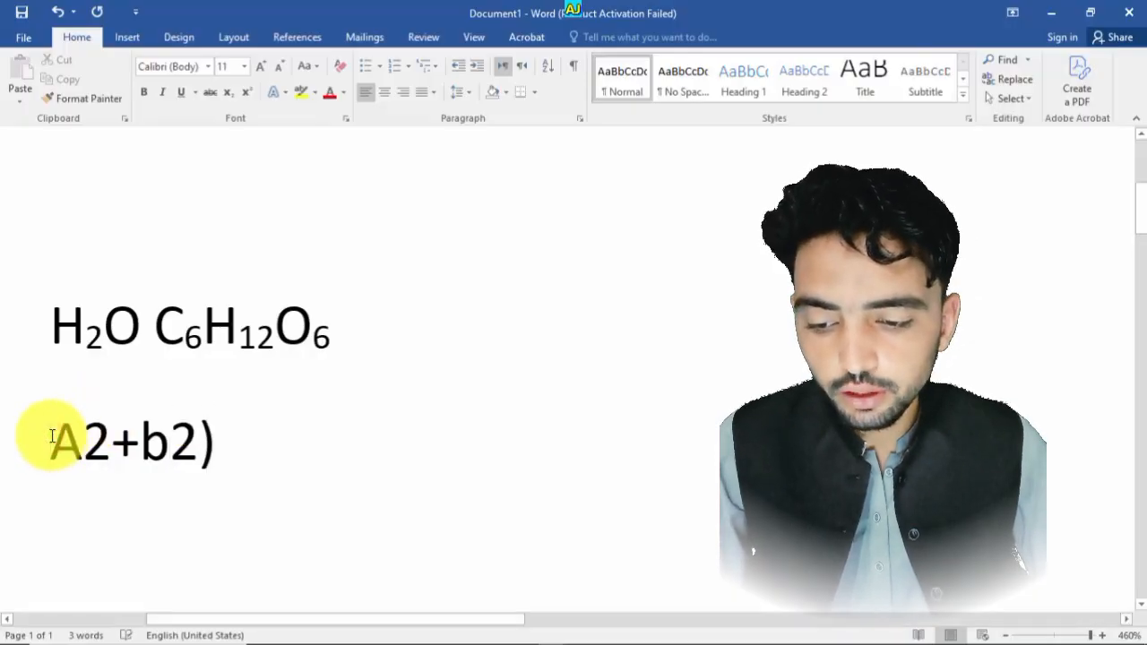
pyautogui.write('(')
# - Select both 2s in (A2+b2) together and apply Superscript to them
pyautogui.moveTo(187, 444)
pyautogui.mouseDown()
pyautogui.moveTo(200, 448)
pyautogui.moveTo(197, 464)
pyautogui.mouseUp()
pyautogui.moveTo(124, 448)
pyautogui.mouseDown()
pyautogui.moveTo(103, 453)
pyautogui.moveTo(133, 460)
pyautogui.moveTo(106, 458)
pyautogui.mouseUp()
pyautogui.tripleClick(133, 460)
pyautogui.click(126, 454)
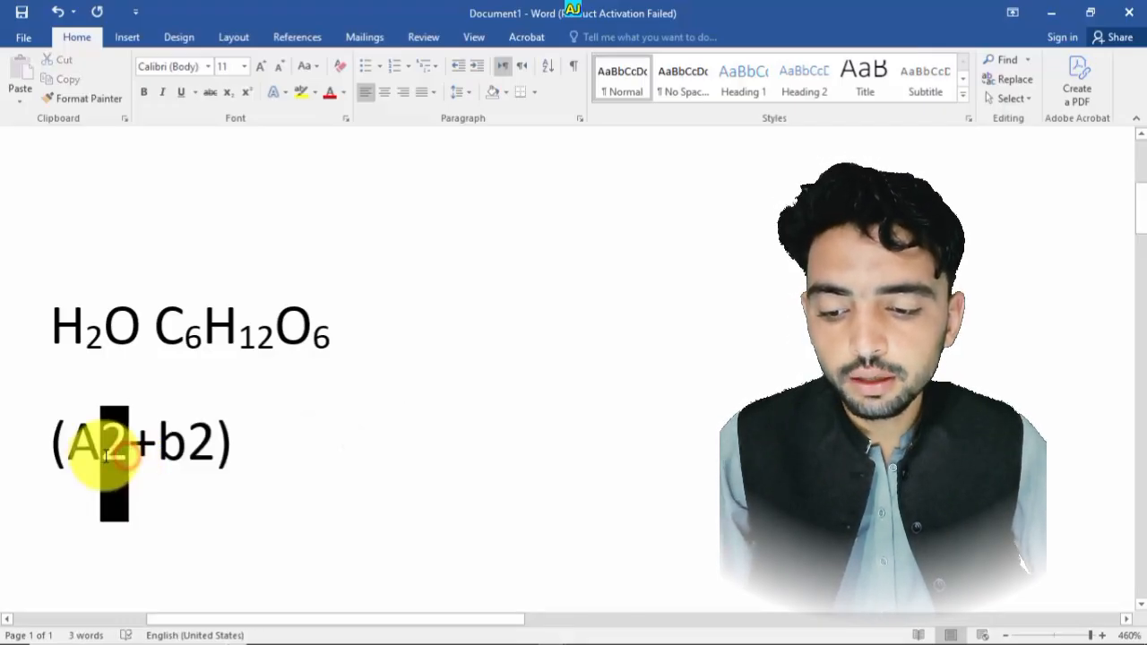
pyautogui.keyDown('ctrl'); pyautogui.moveTo(215, 452); pyautogui.dragTo(188, 454); pyautogui.keyUp('ctrl')
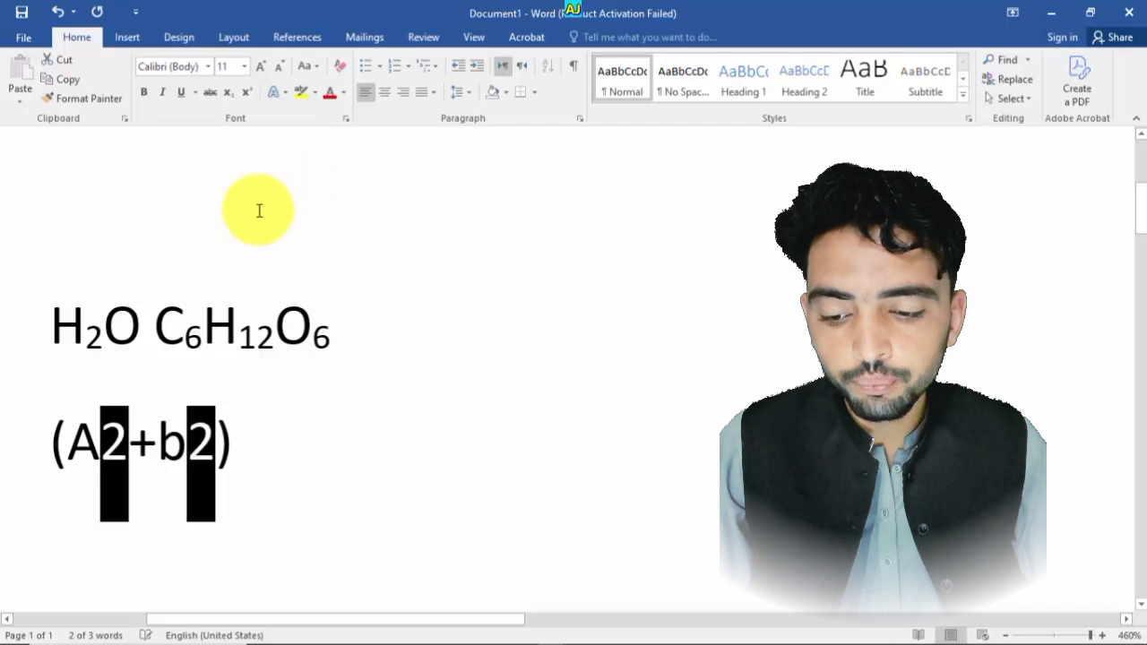
pyautogui.hotkey('ctrl', 'shift', '+')
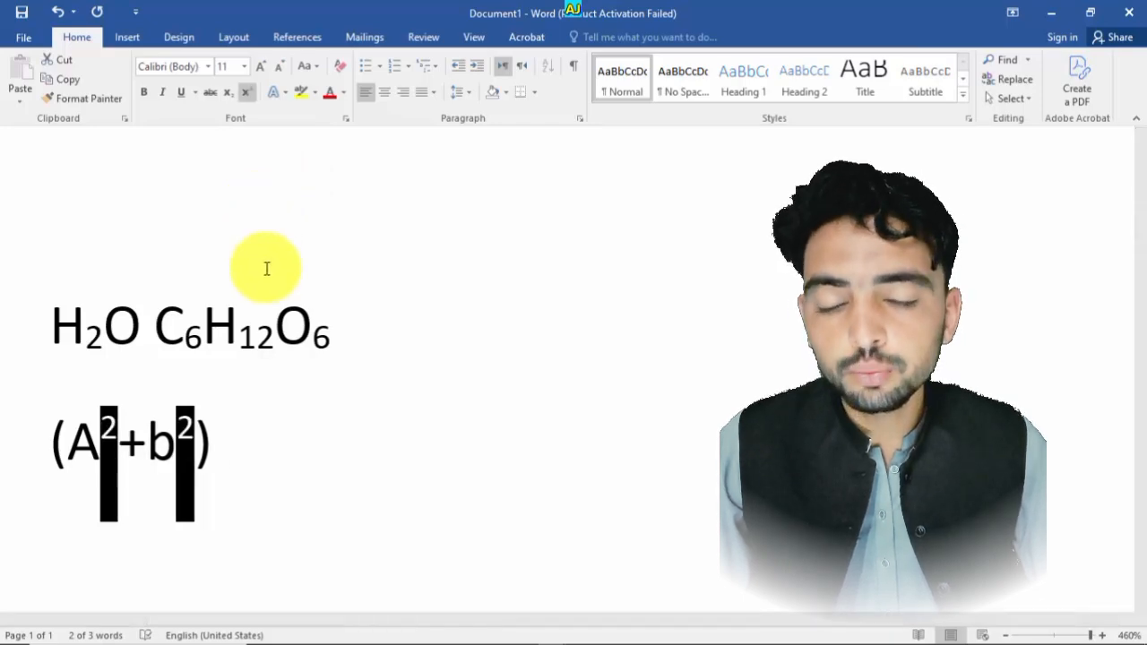
# - Reselect both 2s and toggle Superscript off and back on for them
pyautogui.click(224, 427)
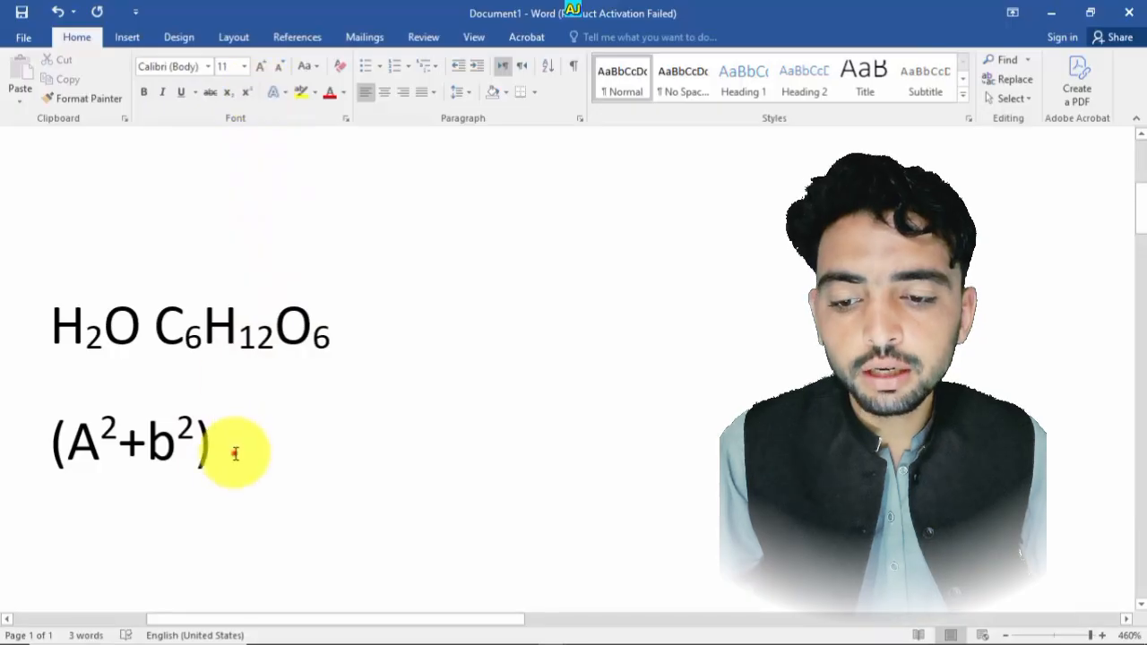
pyautogui.moveTo(235, 453); pyautogui.dragTo(65, 439)
pyautogui.click(206, 401)
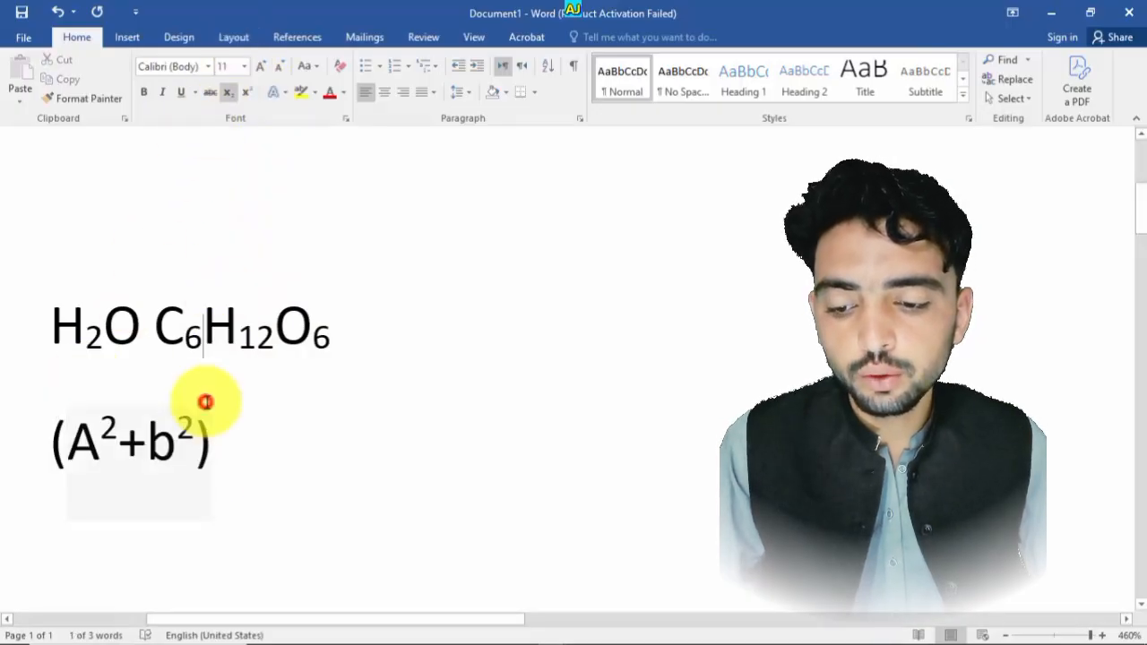
pyautogui.moveTo(218, 469); pyautogui.dragTo(16, 450)
pyautogui.click(107, 448)
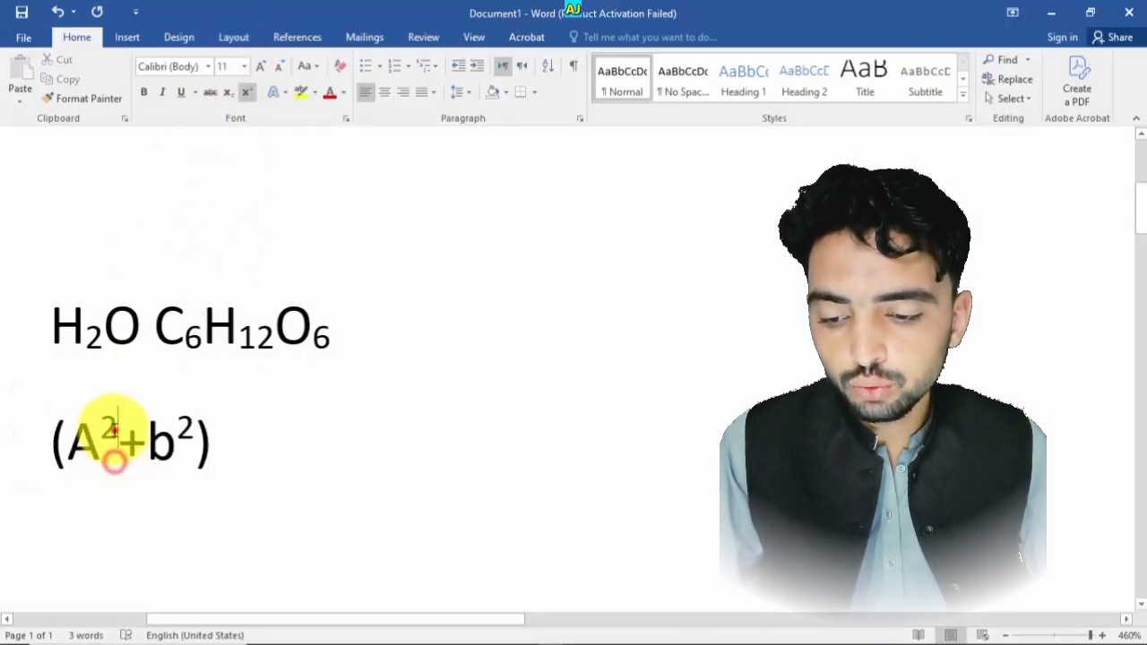
pyautogui.moveTo(118, 434); pyautogui.dragTo(102, 434)
pyautogui.moveTo(203, 434); pyautogui.dragTo(177, 433)
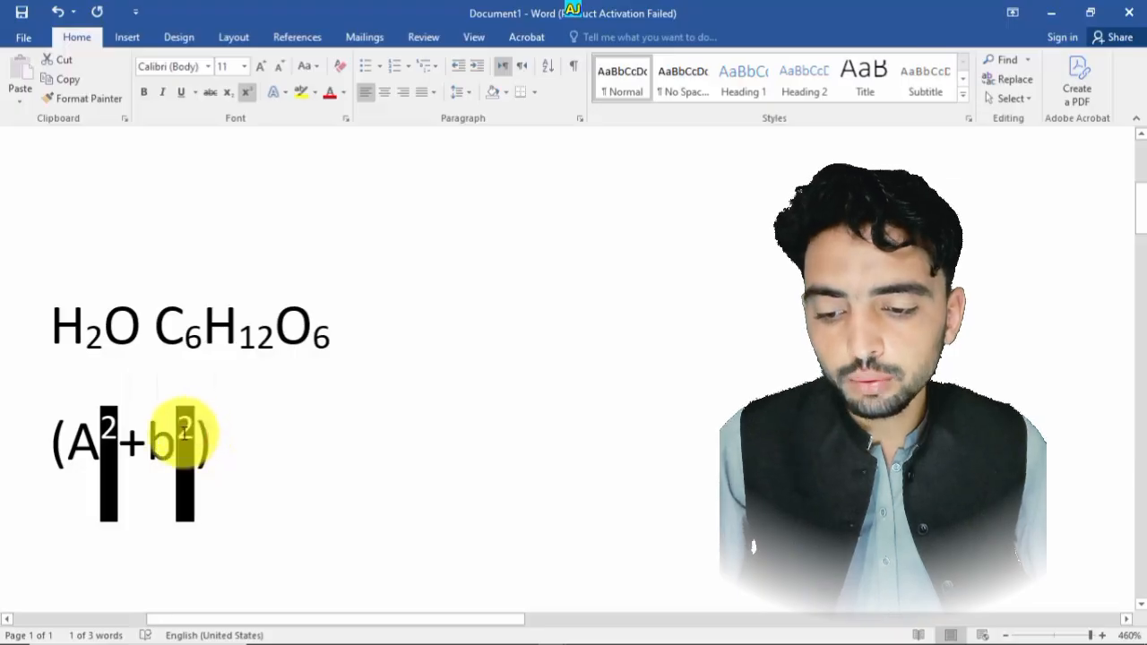
pyautogui.click(246, 94)
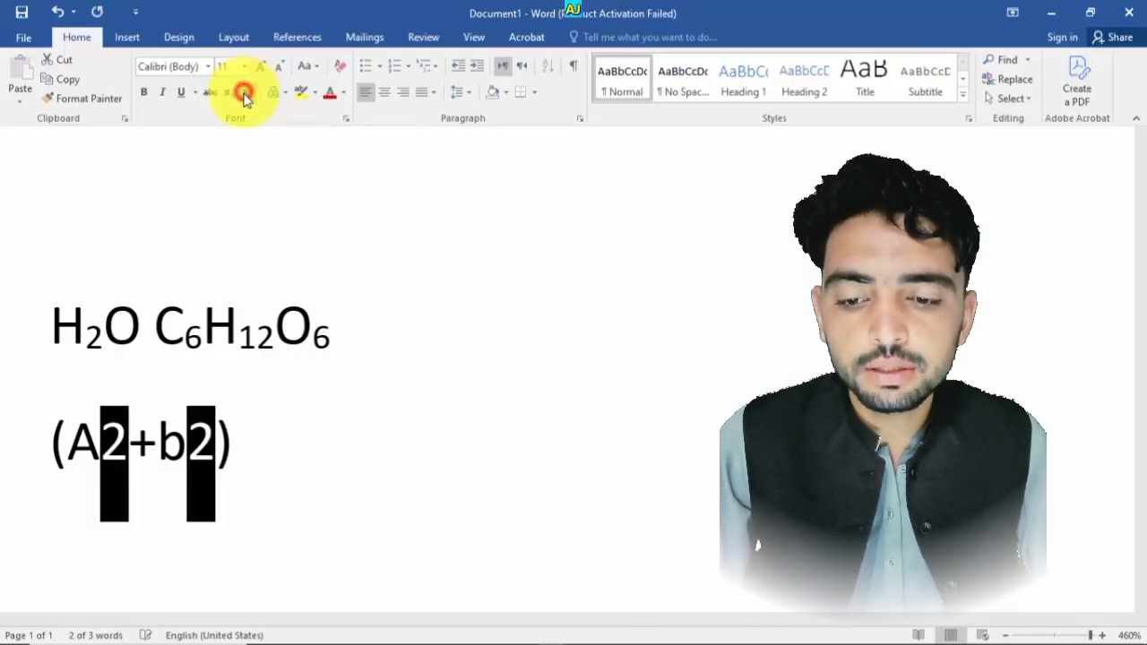
pyautogui.click(246, 93)
pyautogui.click(323, 249)
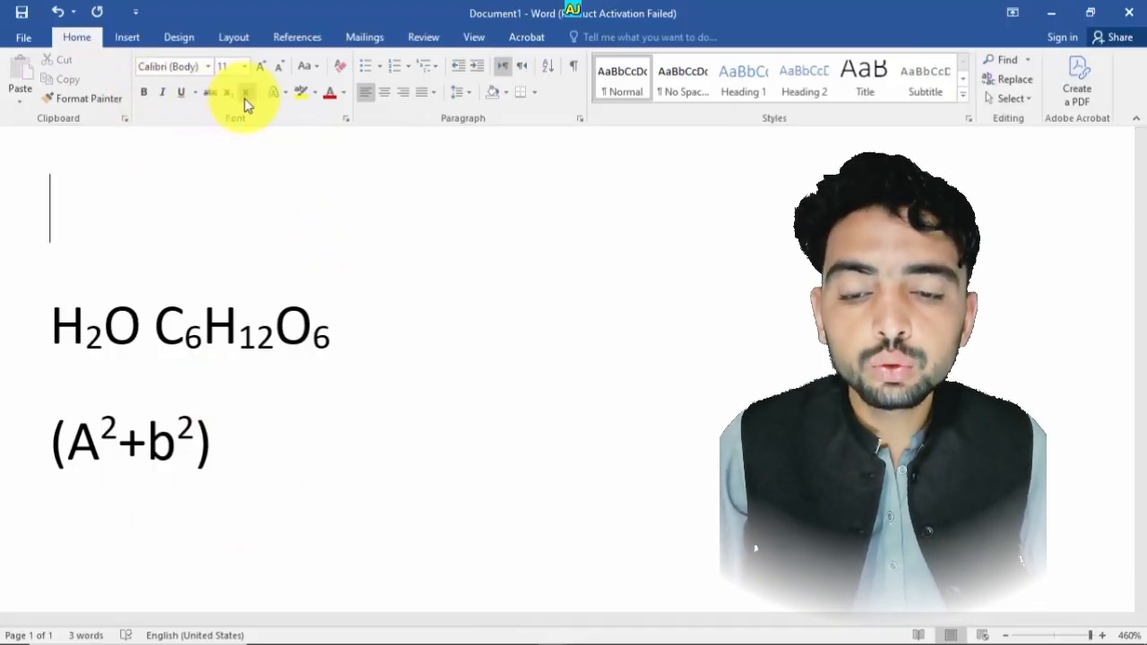
# - Select both lines of text and delete them
pyautogui.click(175, 439)
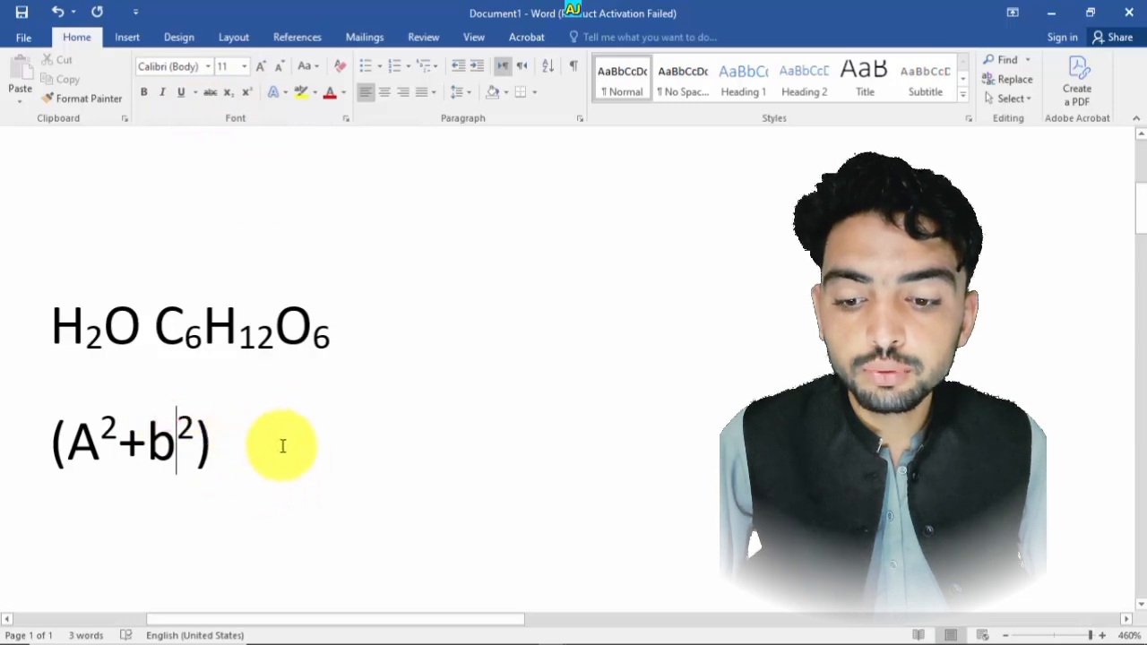
pyautogui.moveTo(283, 446); pyautogui.dragTo(79, 325)
pyautogui.press('BackSpace')
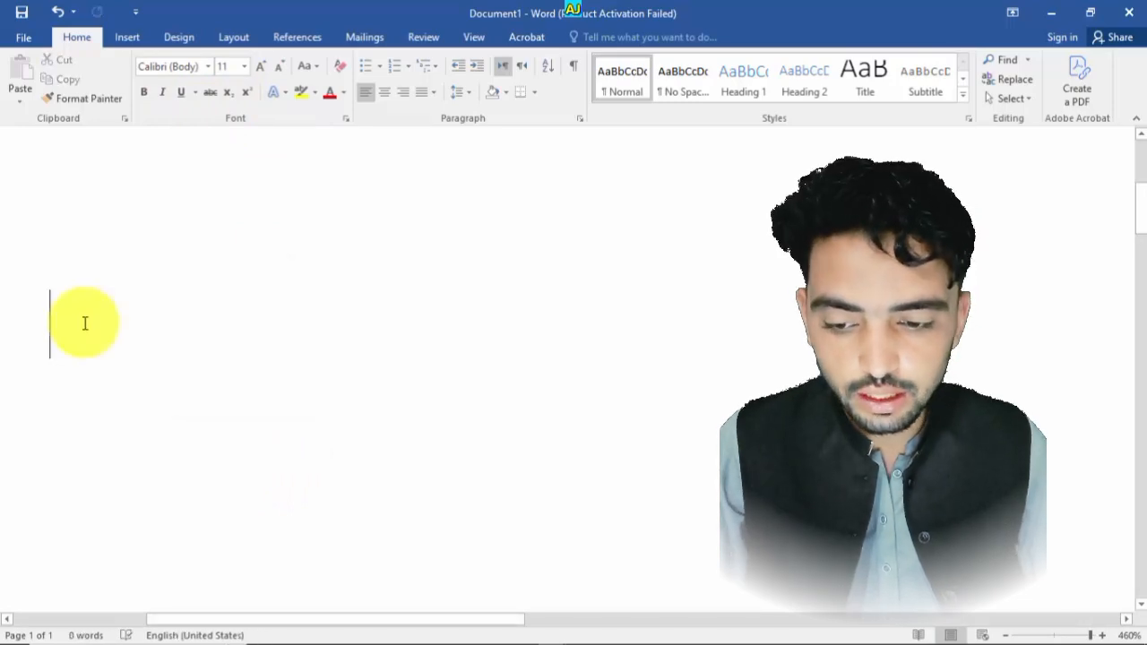
# - Type the presenter's channel name, ending with the word Official, as new sample text
pyautogui.write('Muha')
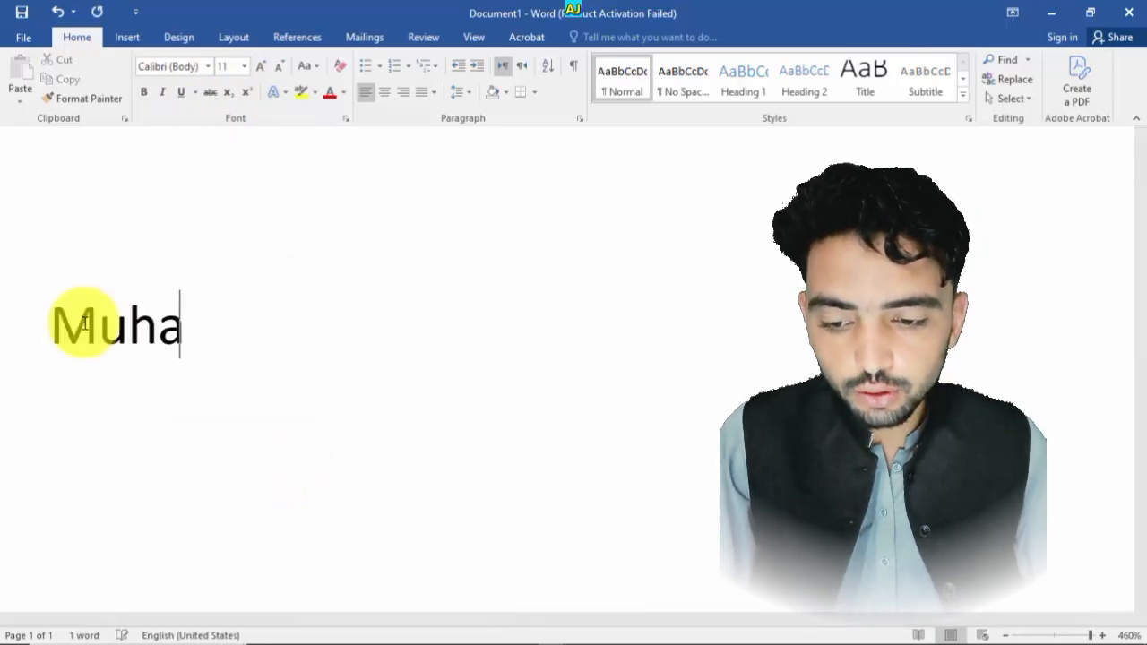
pyautogui.write('mmad ')
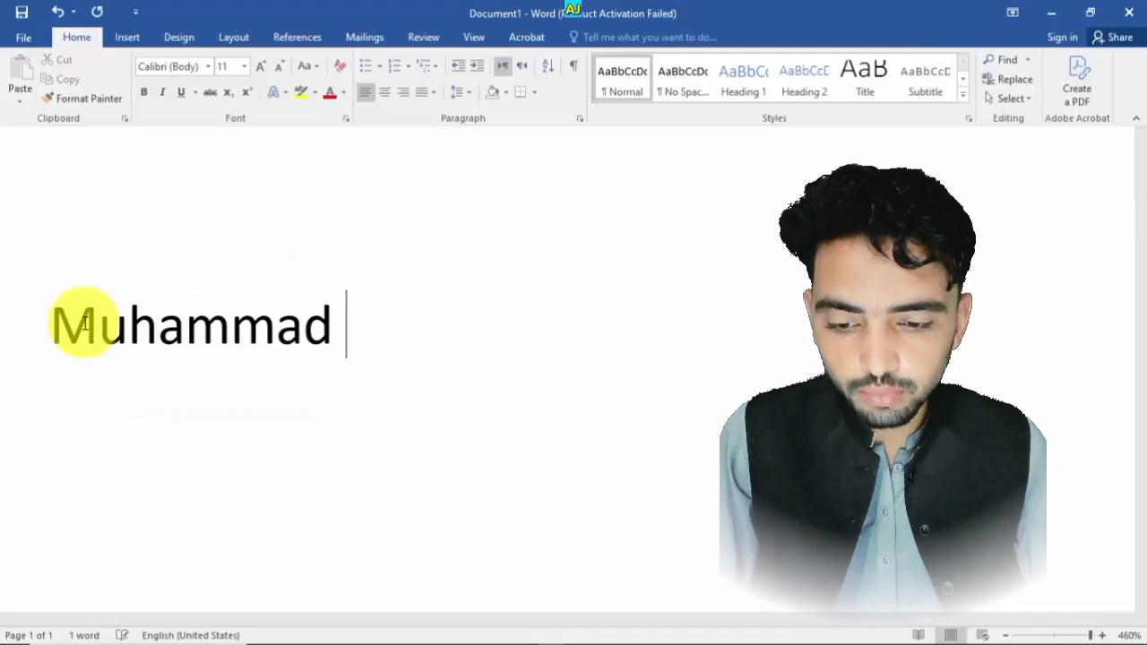
pyautogui.write('Ami')
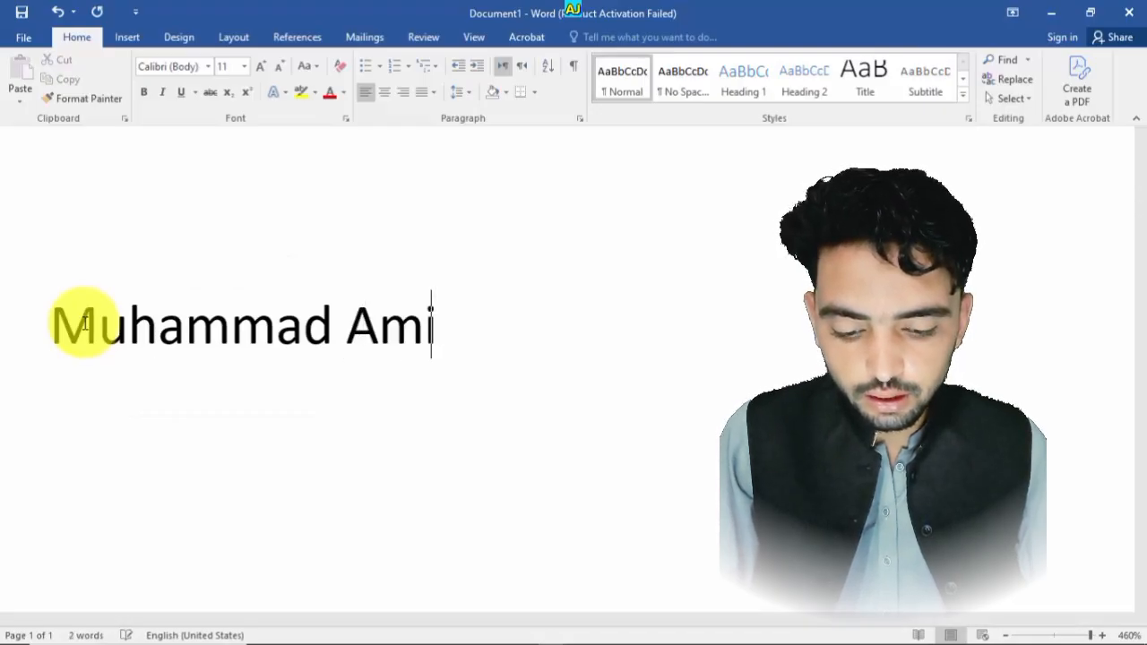
pyautogui.write('r Officai;')
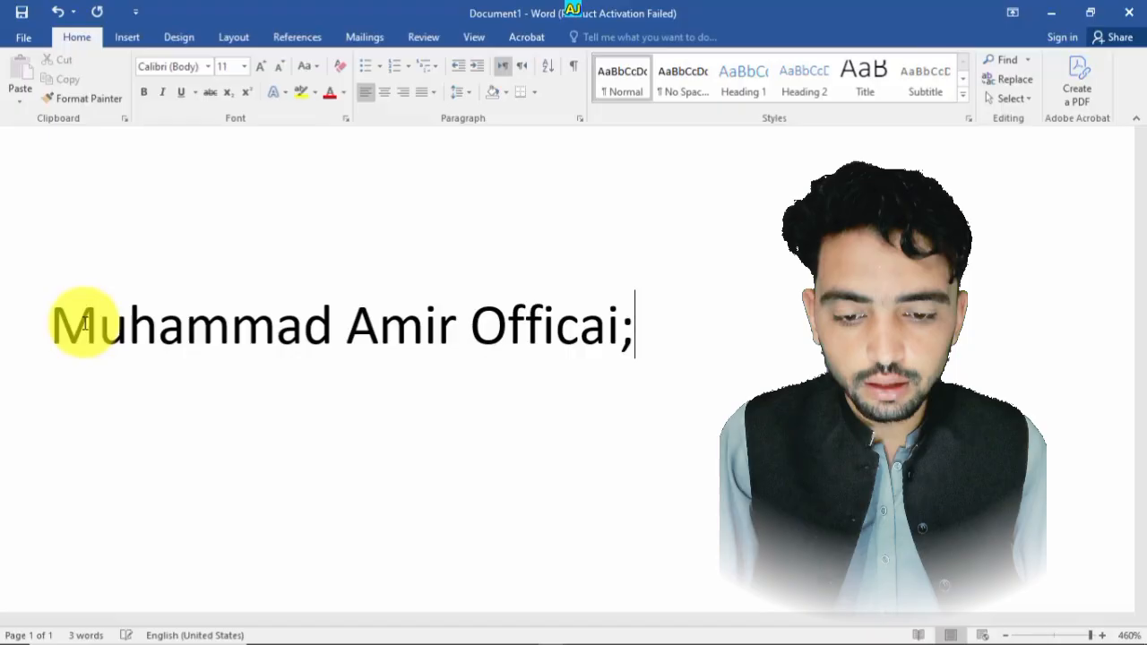
pyautogui.press('BackSpace')
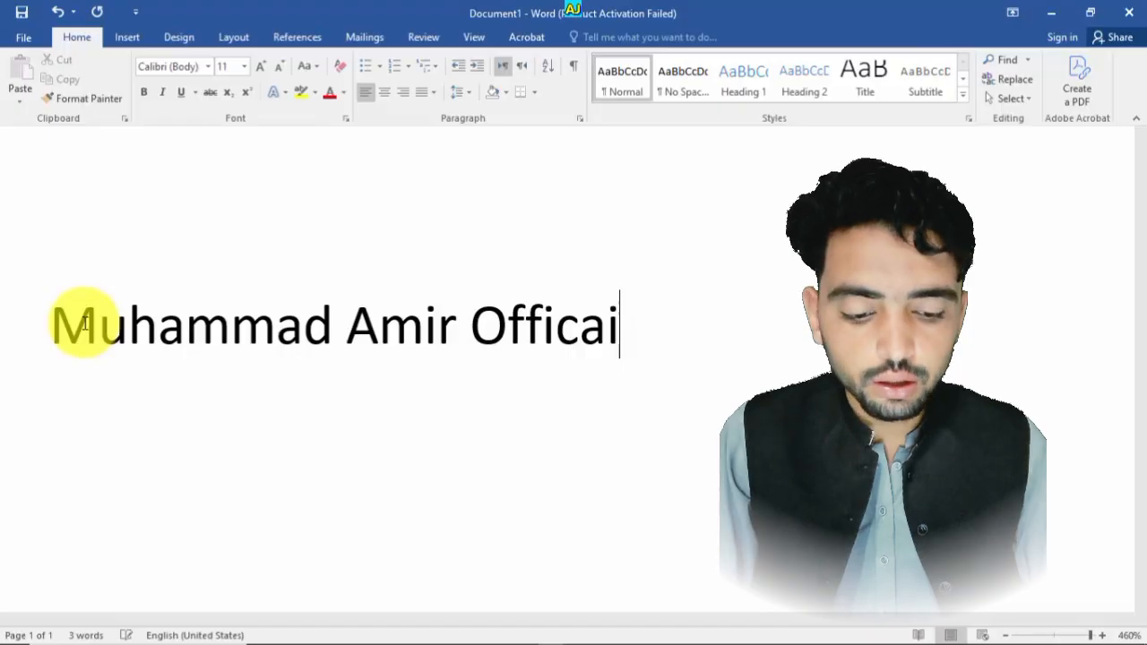
pyautogui.write('l')
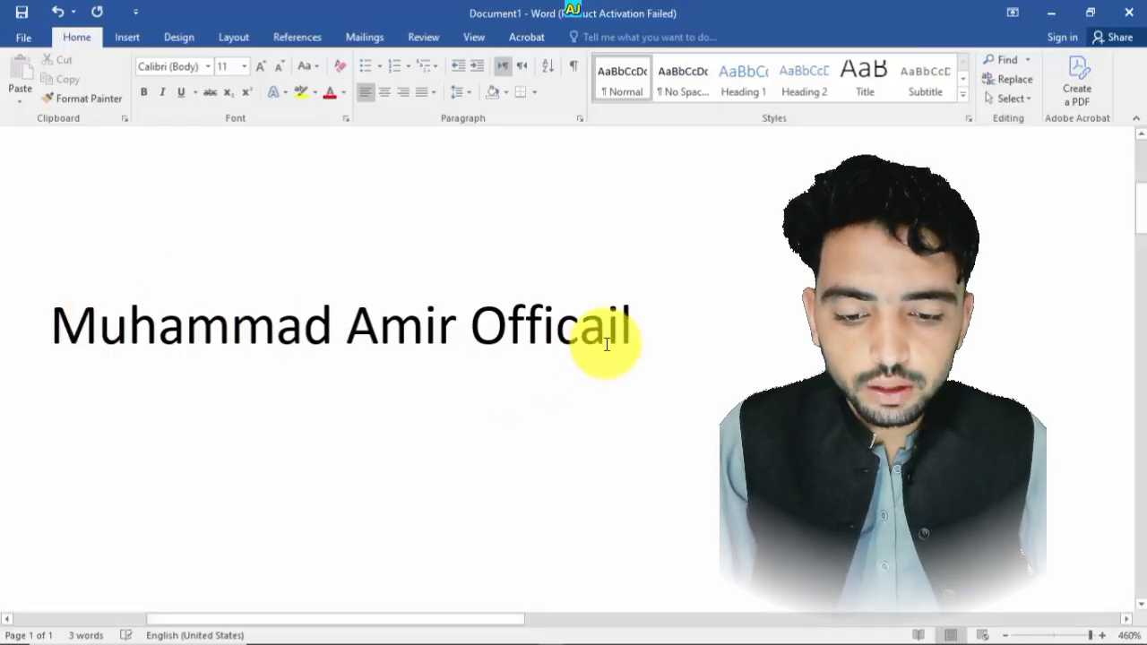
pyautogui.press('BackSpace')
pyautogui.press('BackSpace')
pyautogui.press('BackSpace')
pyautogui.write('i')
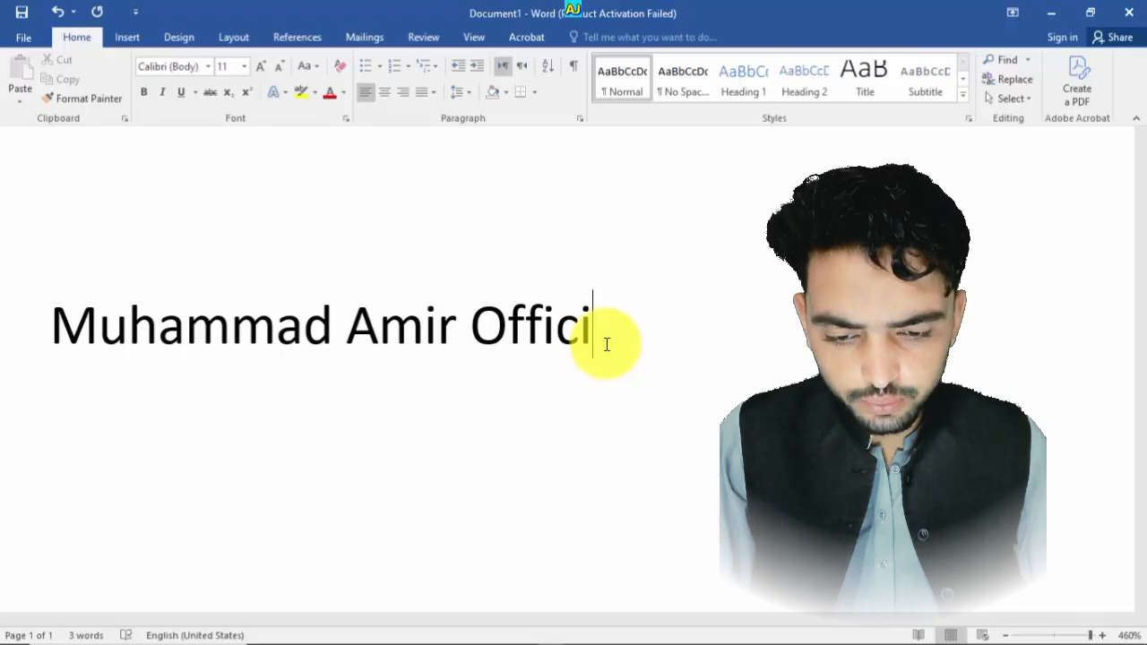
pyautogui.write('al')
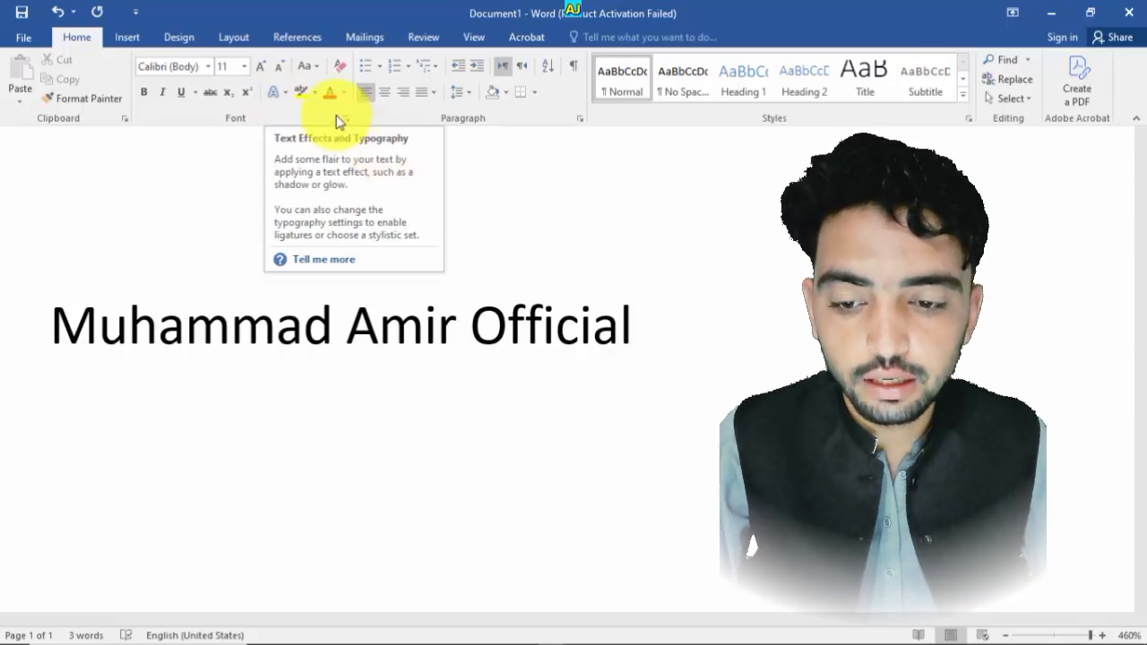
# - Highlight the middle word of the name in yellow
pyautogui.click(314, 93)
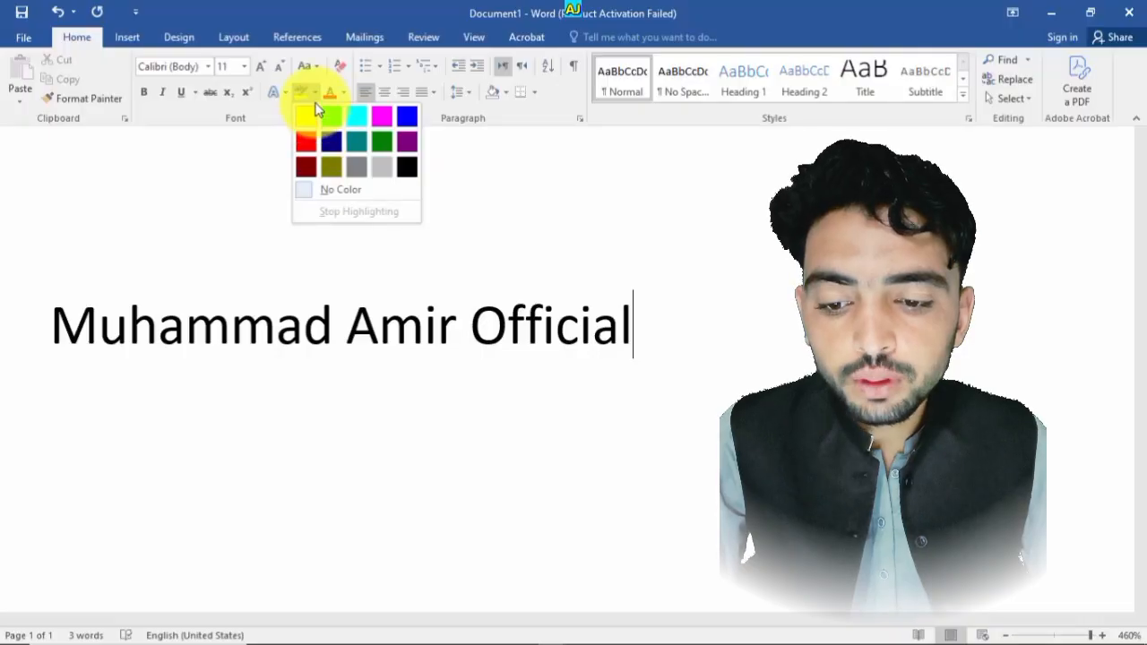
pyautogui.click(314, 98)
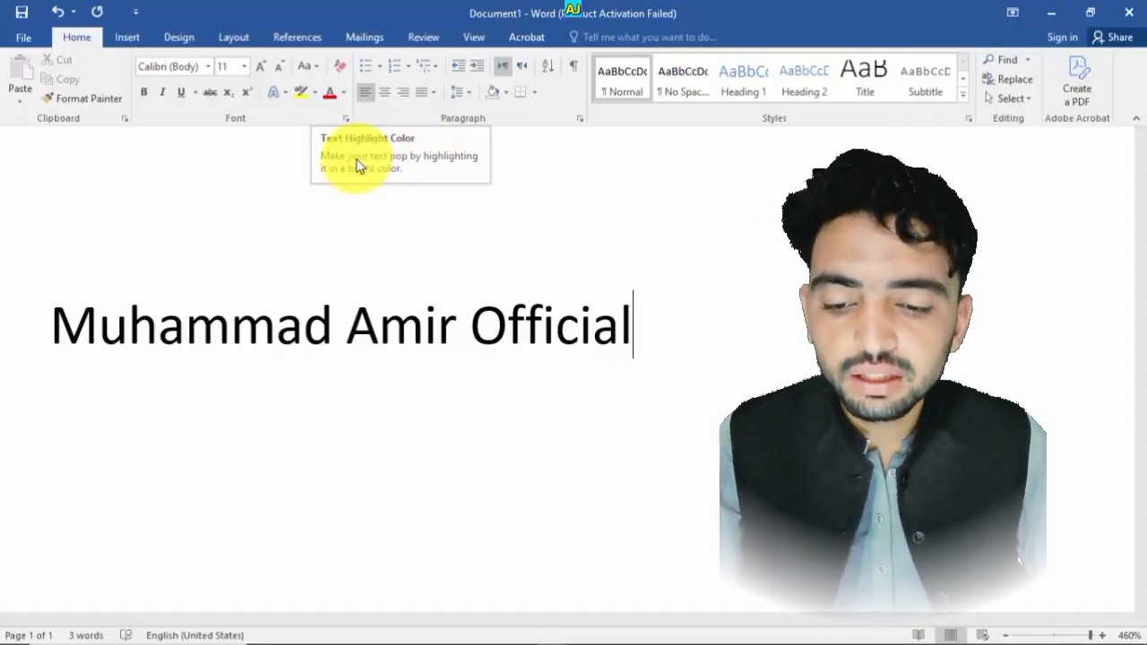
pyautogui.click(513, 297)
pyautogui.moveTo(648, 350); pyautogui.dragTo(359, 328)
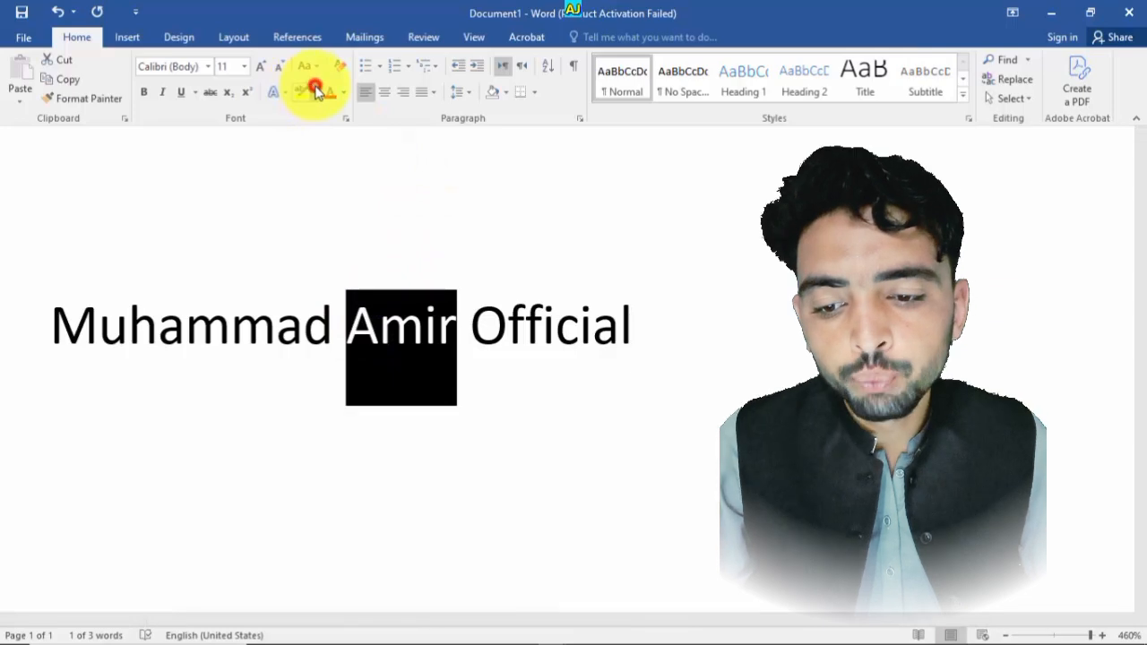
pyautogui.click(316, 90)
# - Open the Font dialog to view its effects options, then close it
pyautogui.click(315, 113)
pyautogui.click(346, 118)
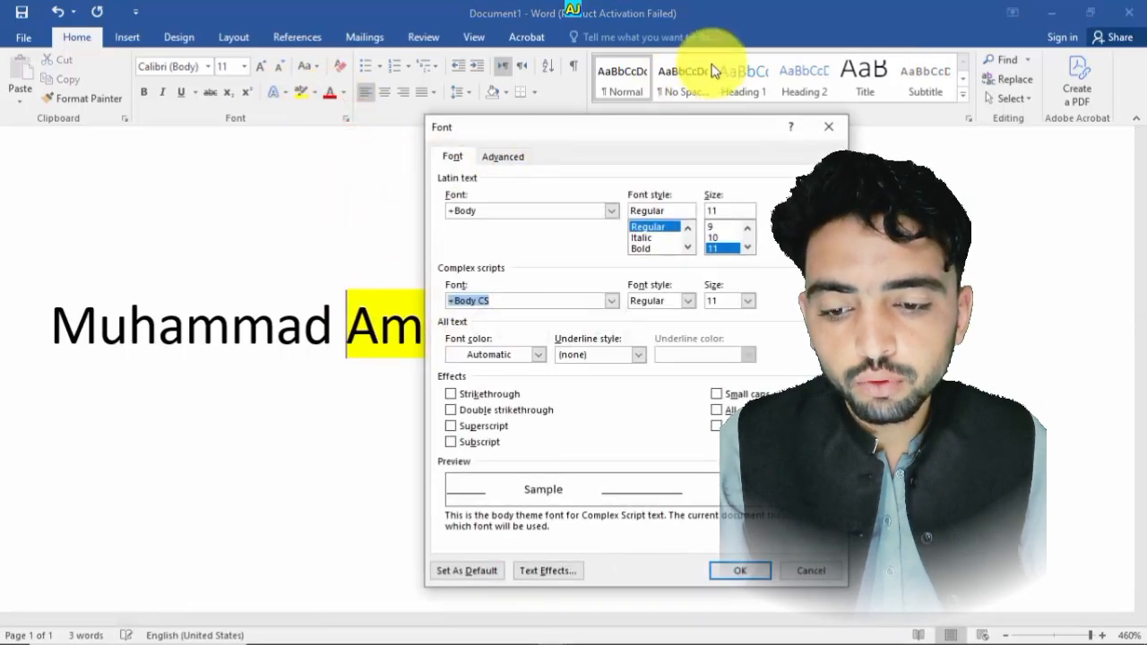
pyautogui.click(836, 127)
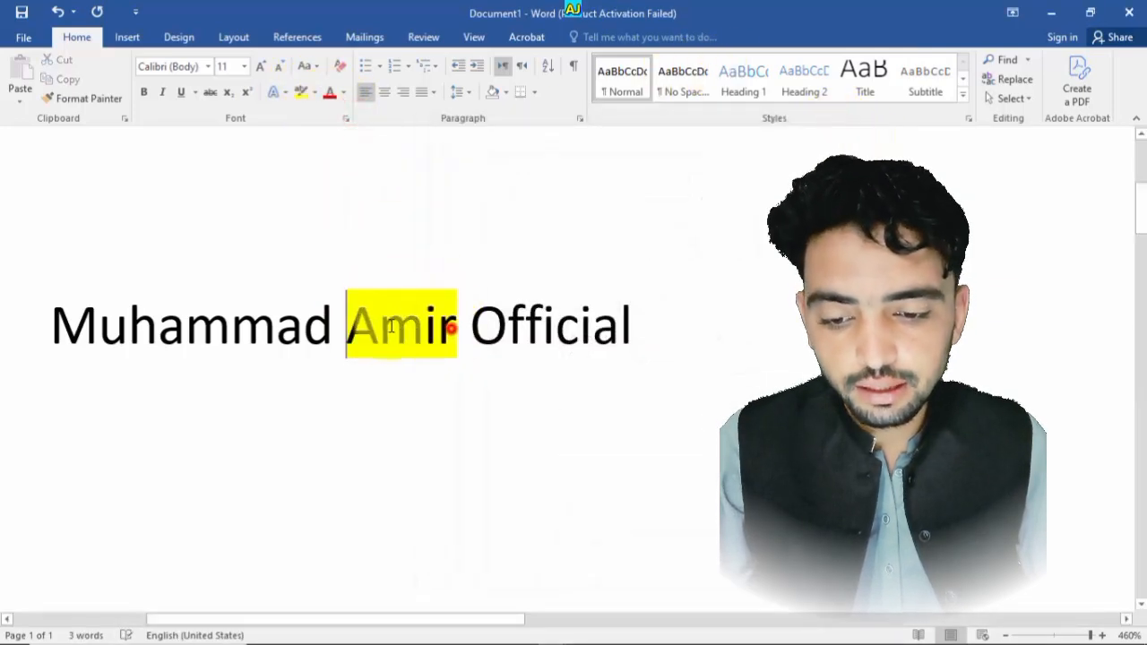
# - Highlight the first word of the name in dark yellow
pyautogui.moveTo(454, 323); pyautogui.dragTo(51, 333)
pyautogui.click(274, 302)
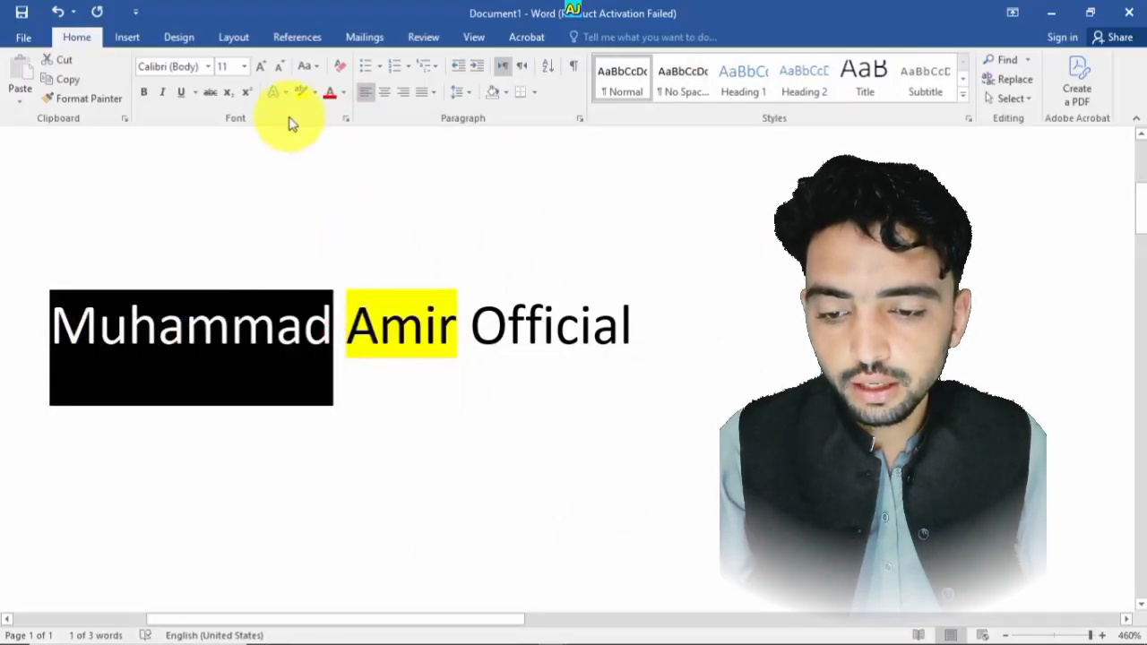
pyautogui.click(315, 92)
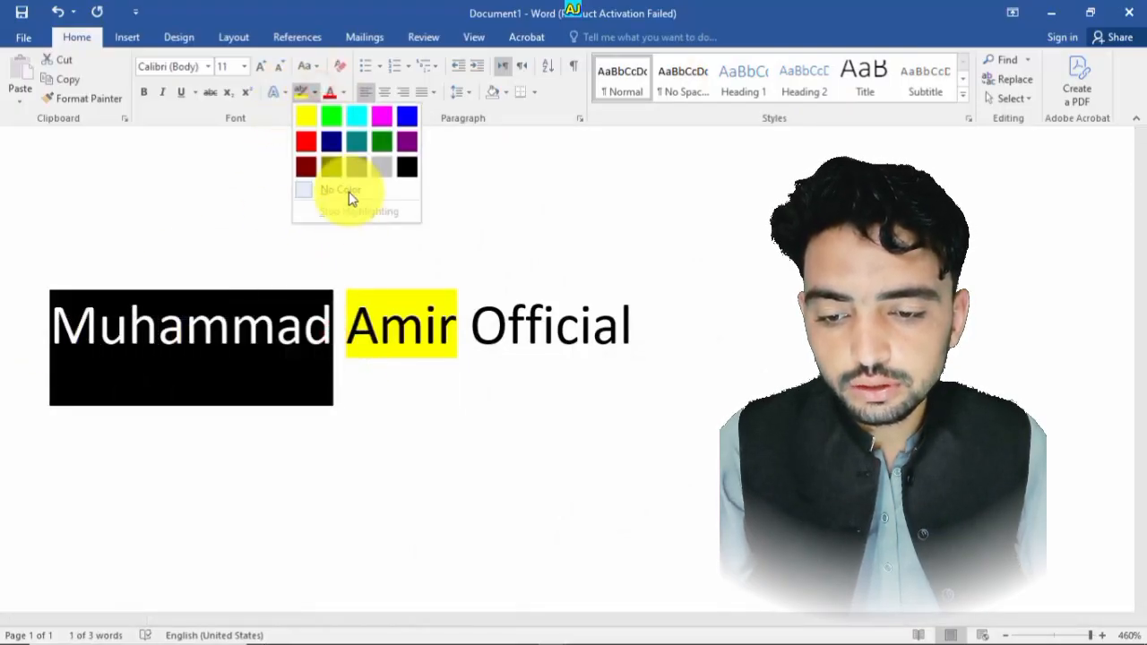
pyautogui.click(337, 167)
pyautogui.click(563, 364)
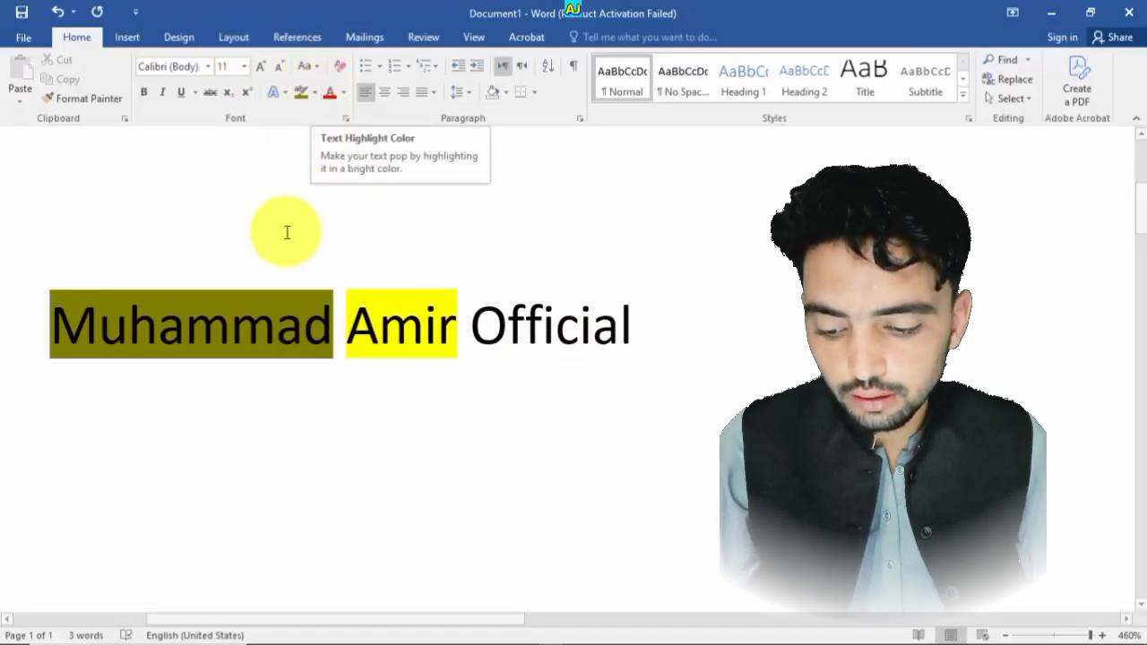
# - Change the first word's highlight colour to bright green
pyautogui.moveTo(328, 299); pyautogui.dragTo(51, 298)
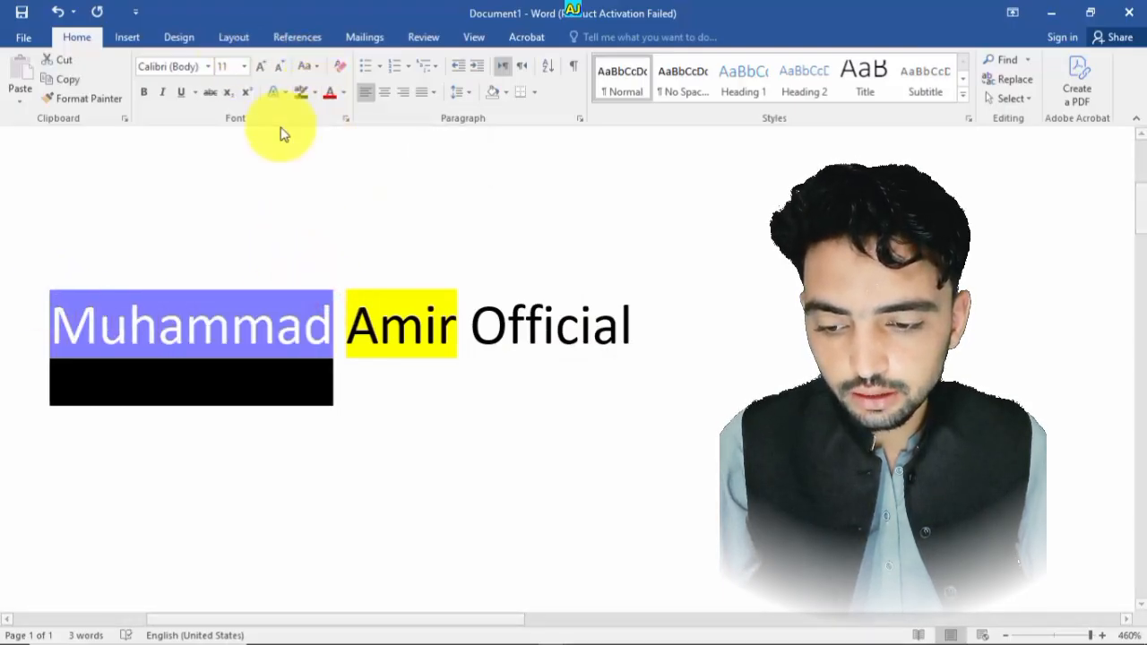
pyautogui.click(317, 93)
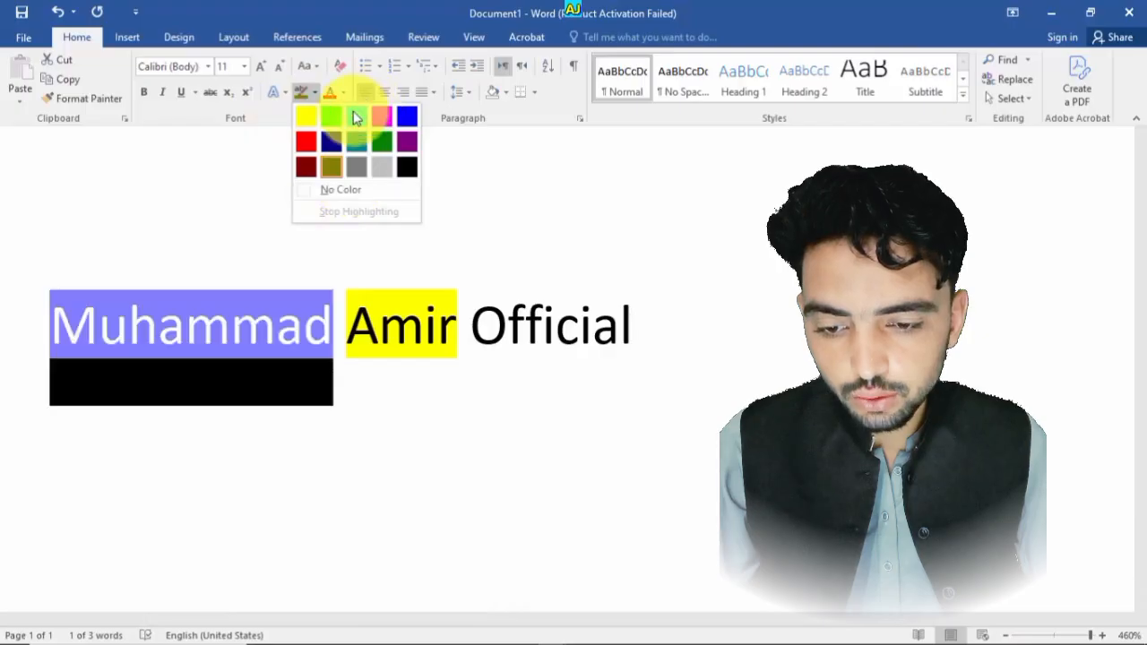
pyautogui.click(331, 121)
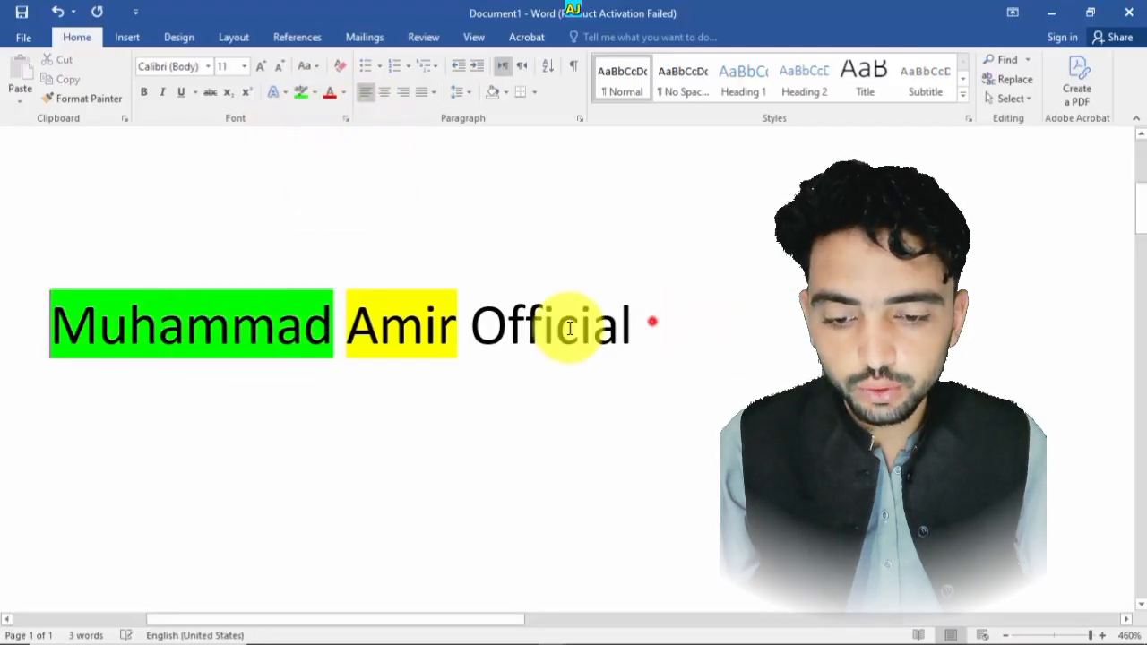
# - Highlight the last word, Official, in pink
pyautogui.moveTo(653, 325); pyautogui.dragTo(475, 327)
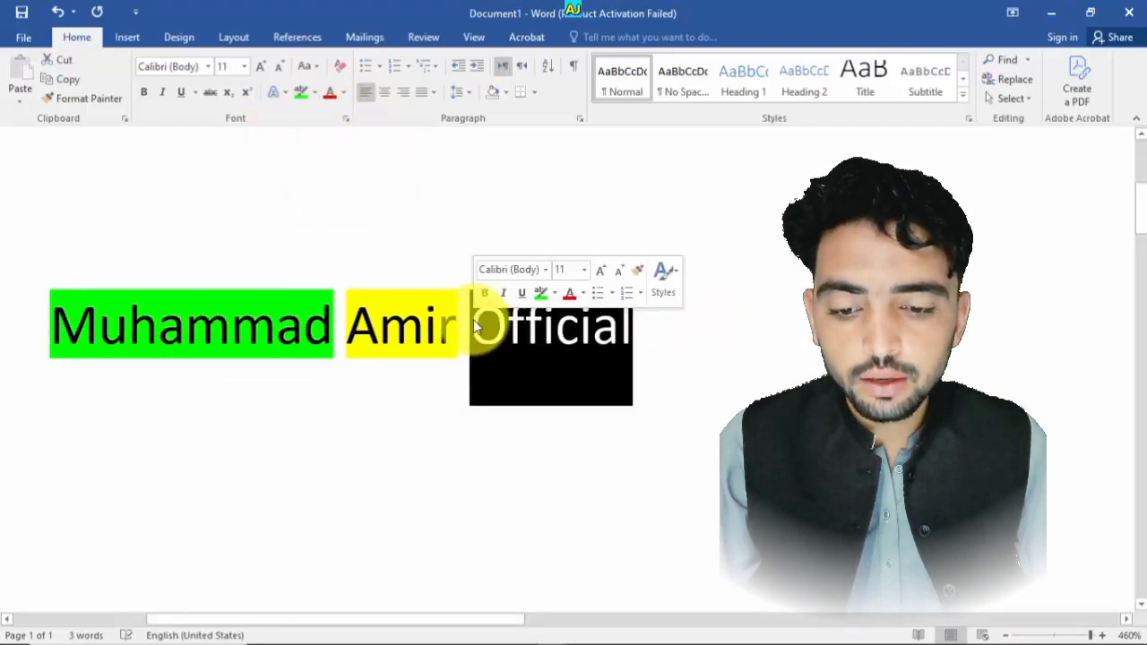
pyautogui.click(316, 94)
pyautogui.click(382, 116)
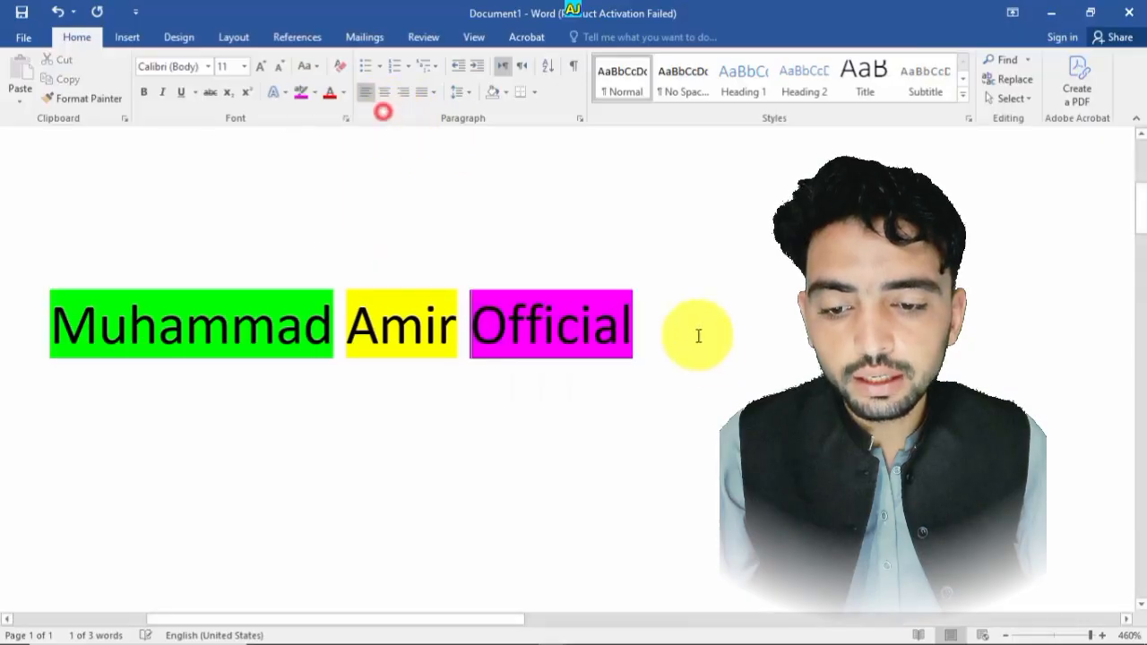
pyautogui.click(707, 348)
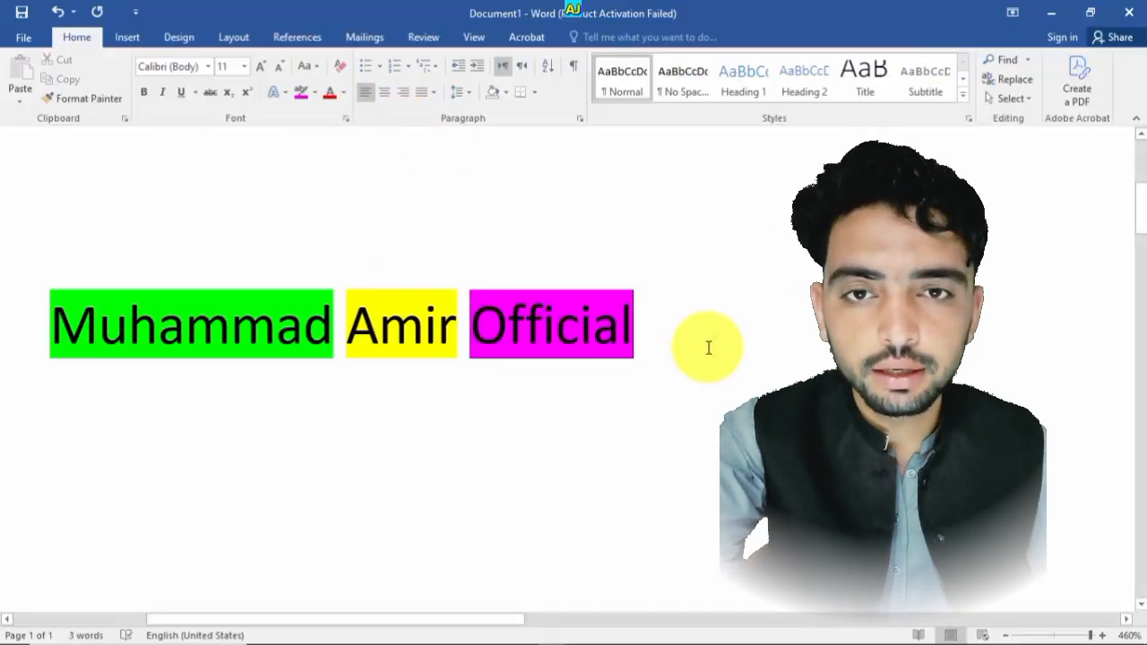
# - Select the whole line and highlight all of it in yellow
pyautogui.moveTo(698, 336); pyautogui.dragTo(121, 285)
pyautogui.click(644, 389)
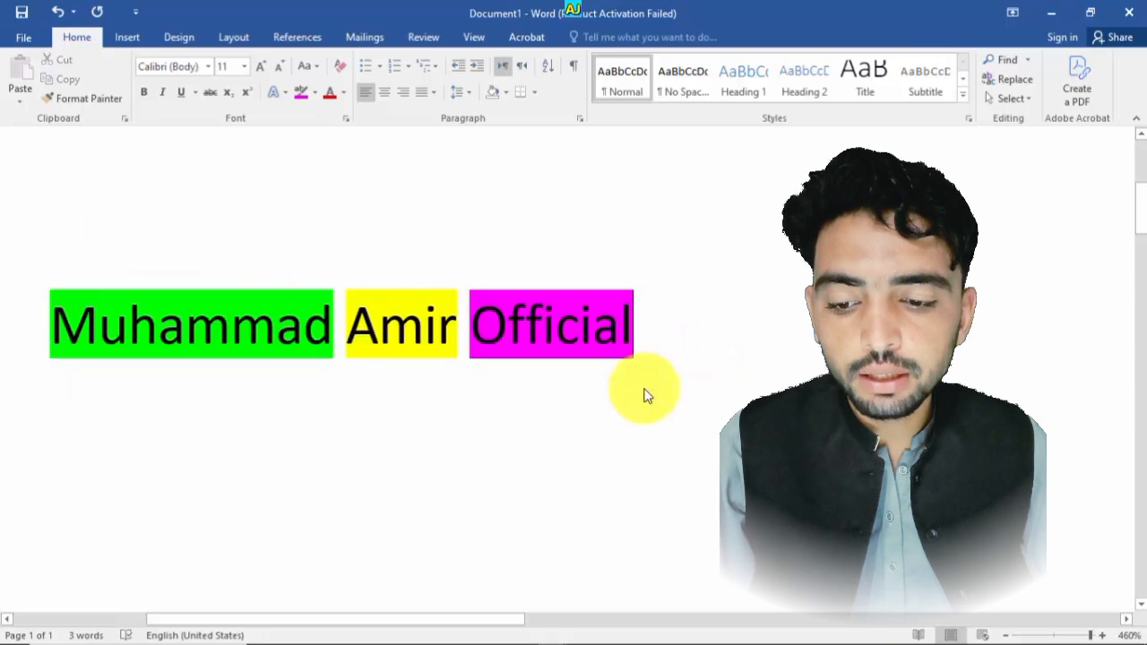
pyautogui.moveTo(655, 356); pyautogui.dragTo(161, 251)
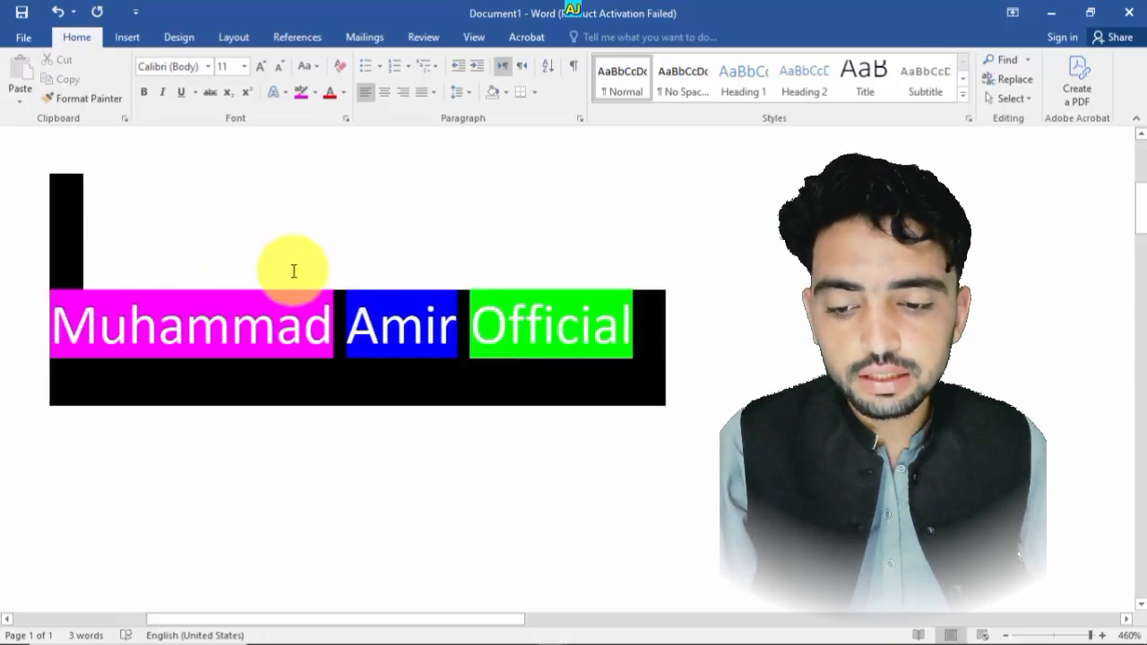
pyautogui.click(648, 311)
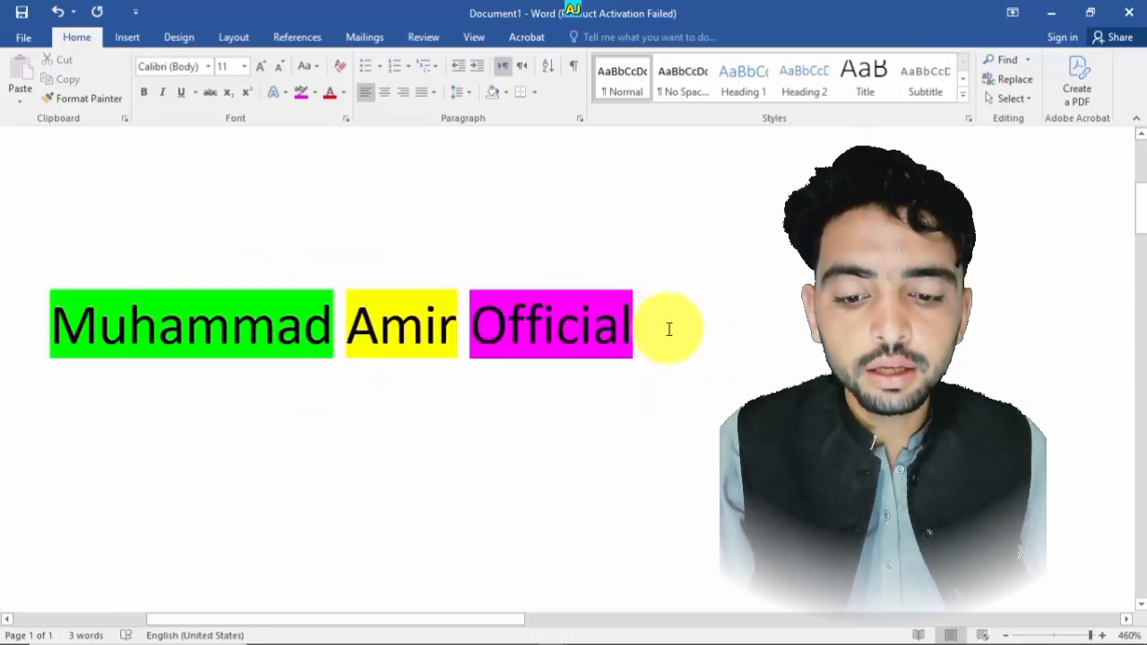
pyautogui.hotkey('ctrl', 'a')
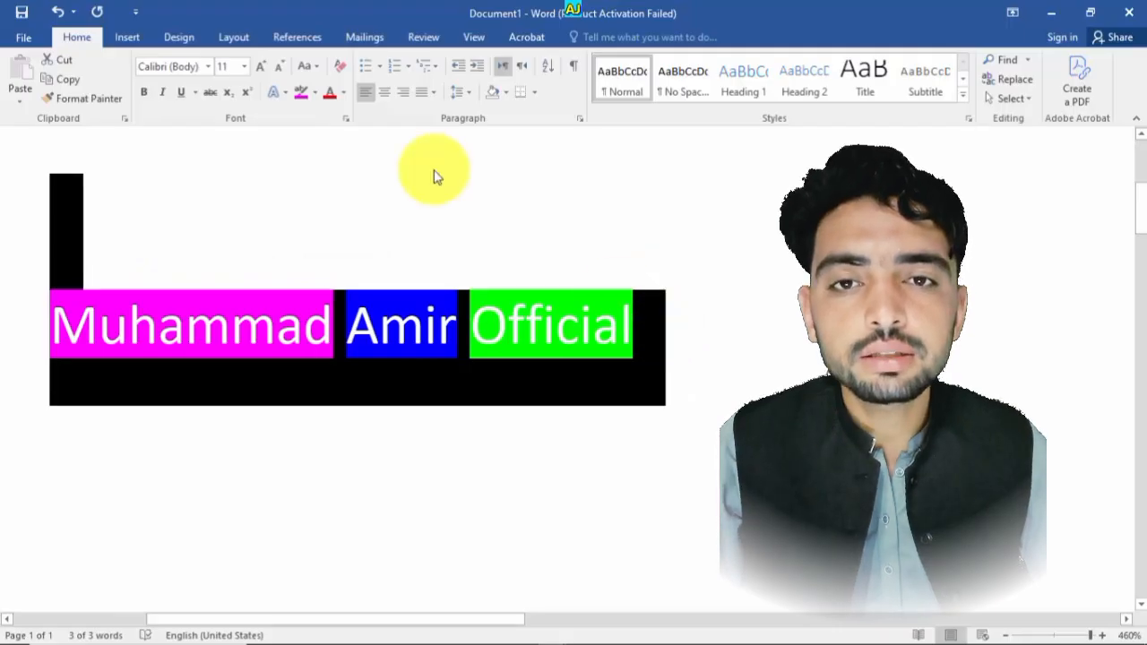
pyautogui.click(318, 97)
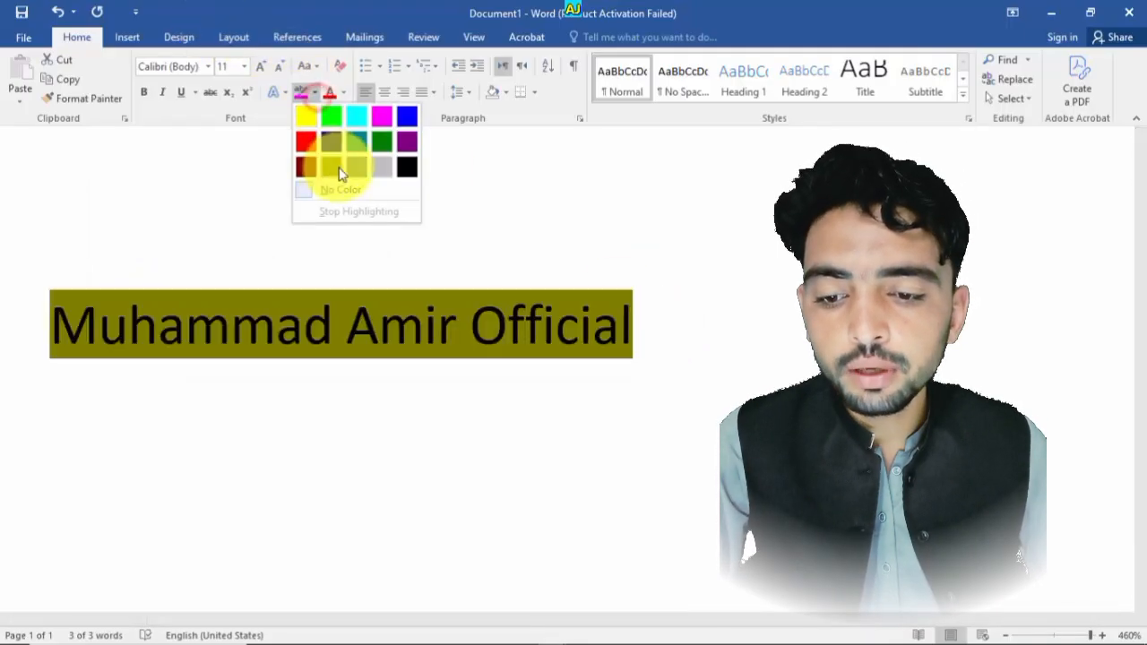
pyautogui.click(307, 115)
pyautogui.click(654, 391)
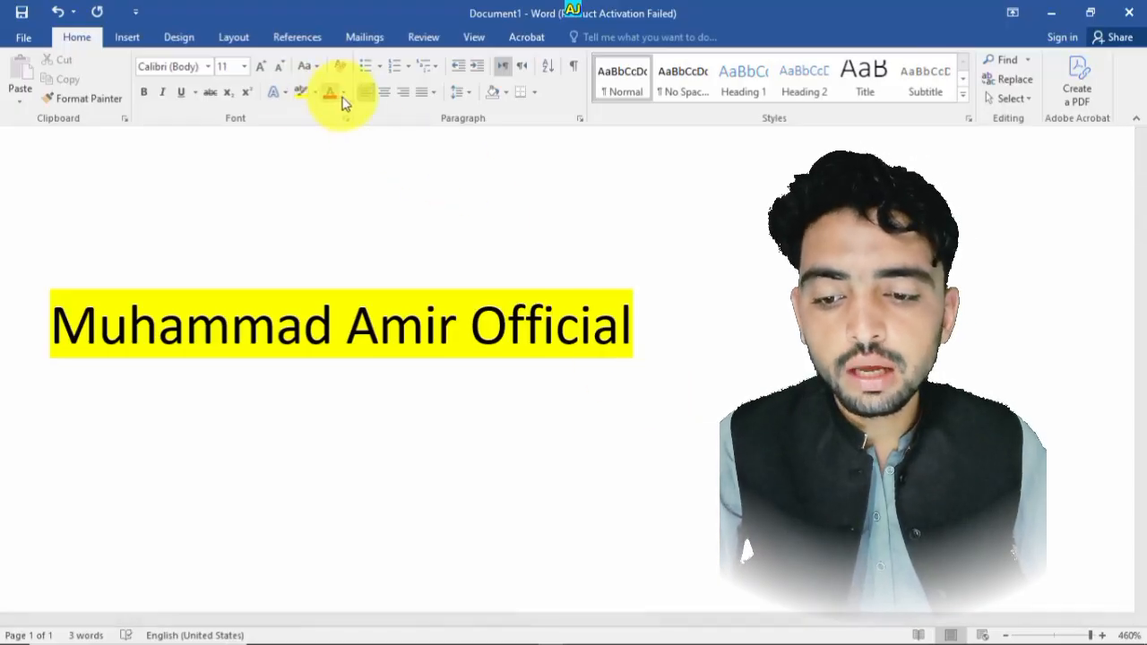
# - Remove the highlighting from the entire line using No Color
pyautogui.click(316, 96)
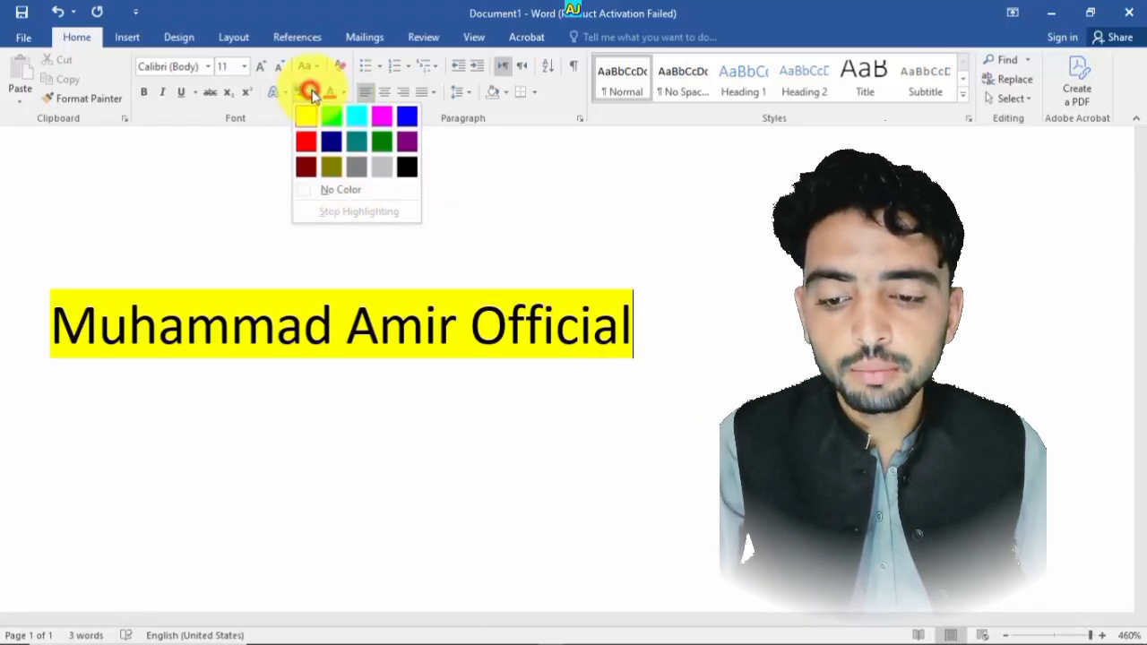
pyautogui.click(610, 364)
pyautogui.moveTo(633, 340); pyautogui.dragTo(255, 212)
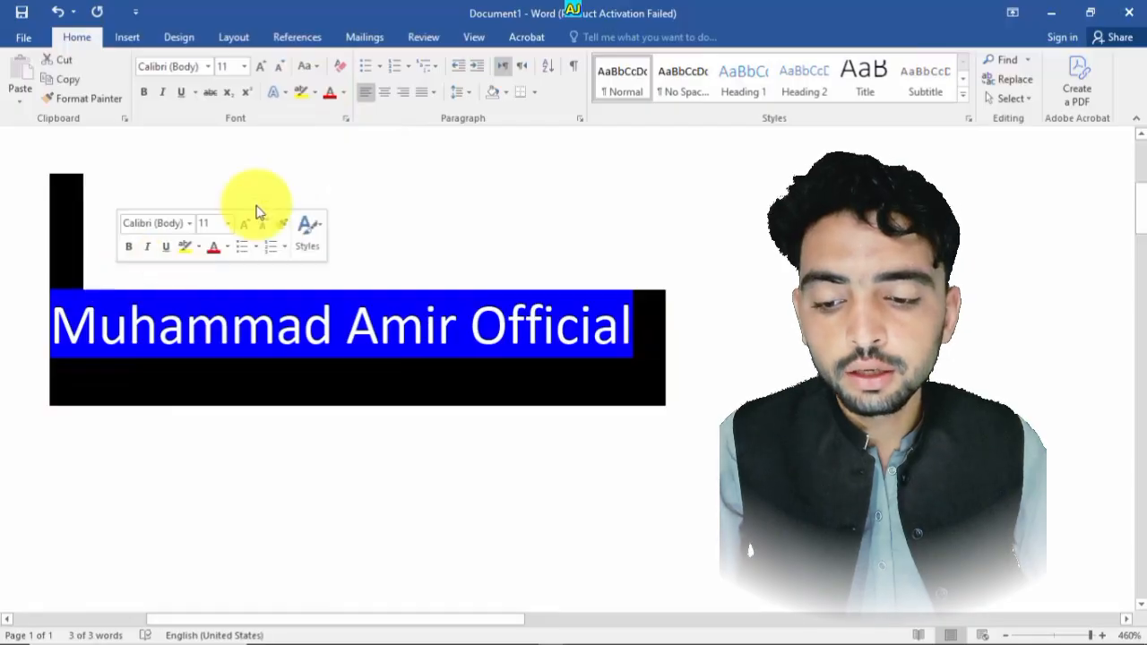
pyautogui.click(314, 93)
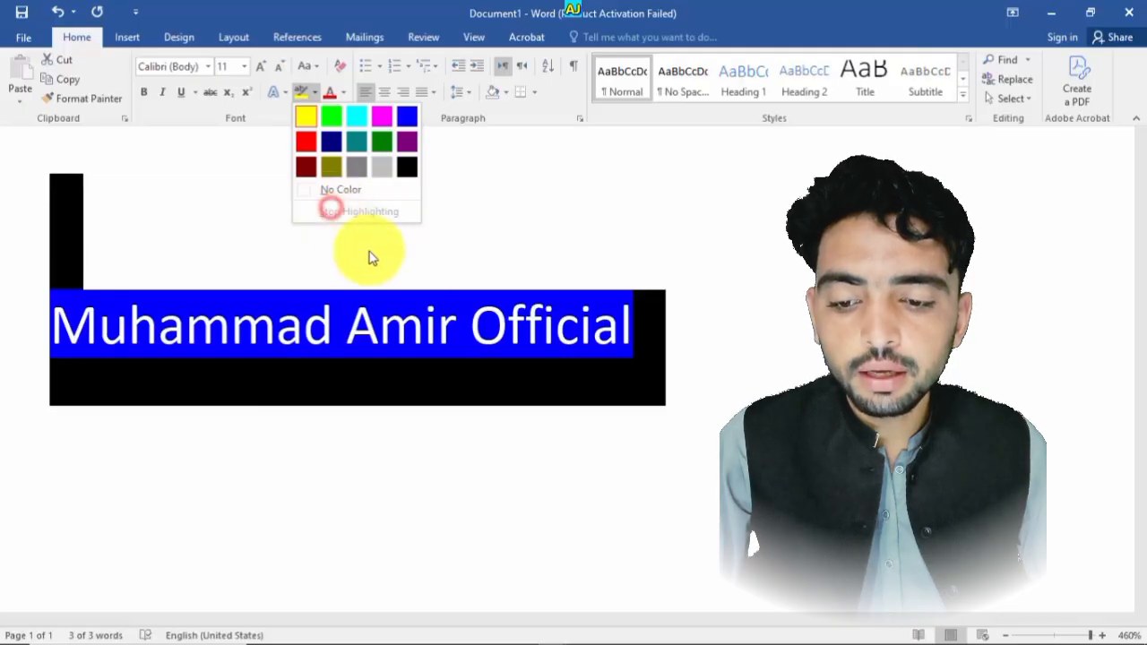
pyautogui.click(337, 191)
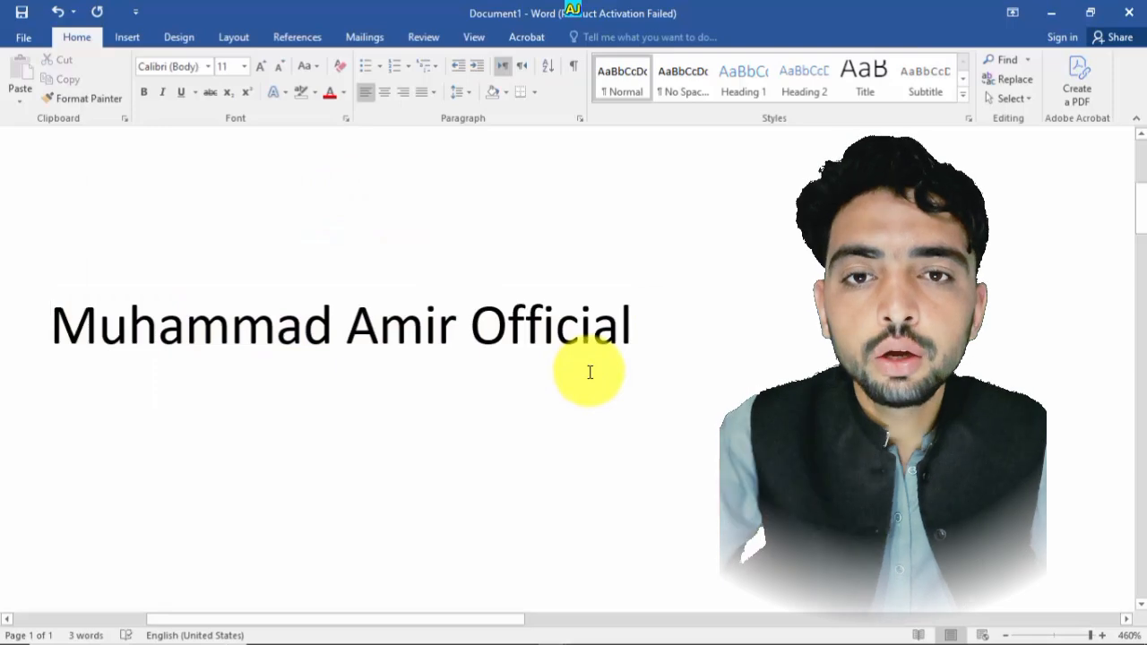
# - Apply dark blue highlighting to the whole line, then undo it
pyautogui.moveTo(648, 366); pyautogui.dragTo(129, 241)
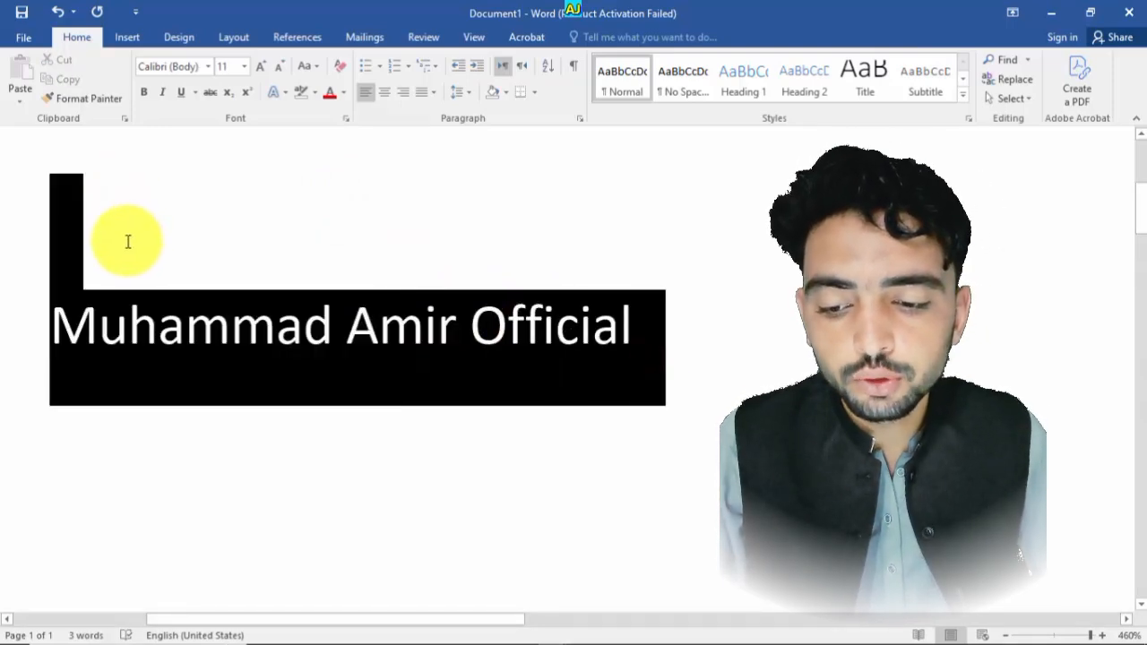
pyautogui.click(315, 91)
pyautogui.click(332, 141)
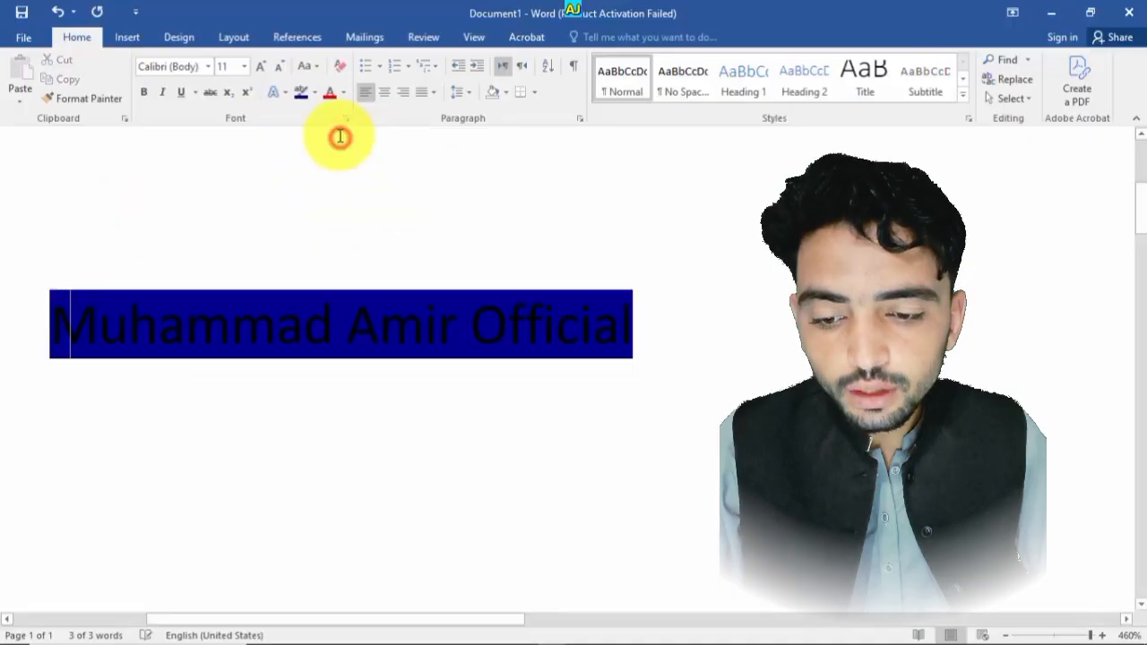
pyautogui.click(314, 91)
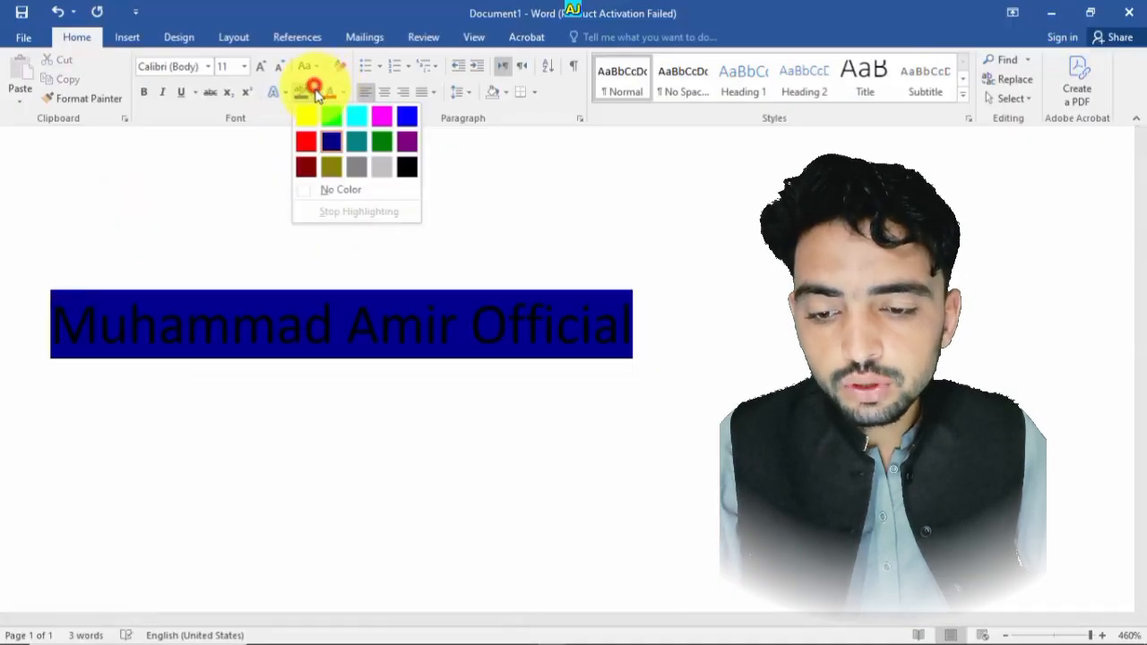
pyautogui.click(346, 190)
pyautogui.click(392, 266)
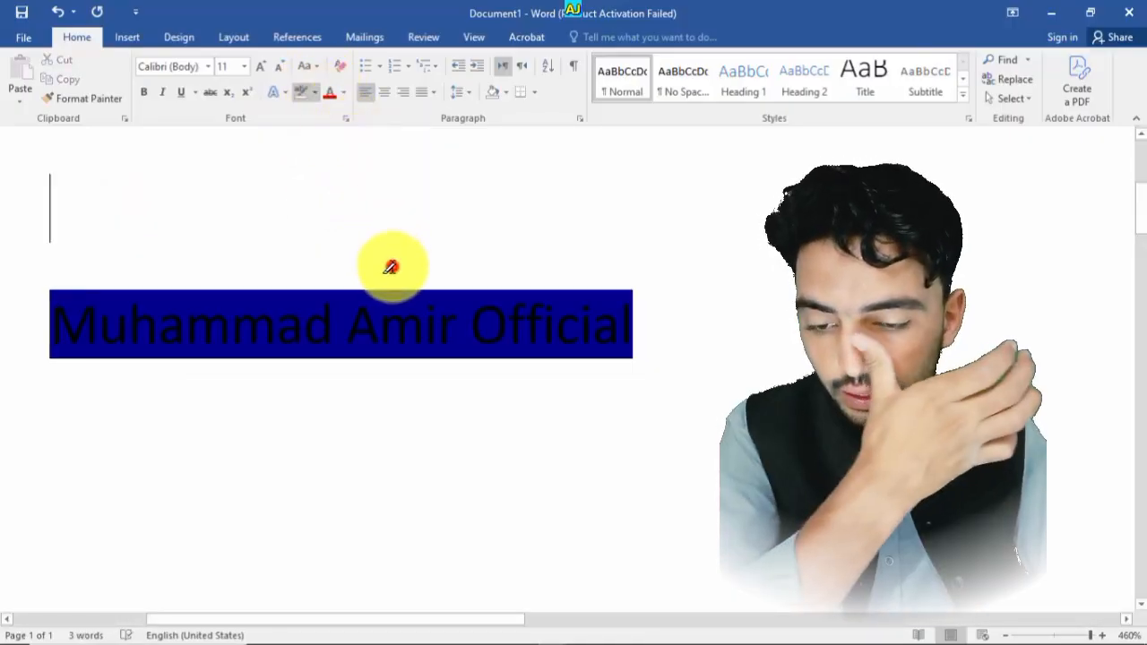
pyautogui.hotkey('ctrl', 'z')
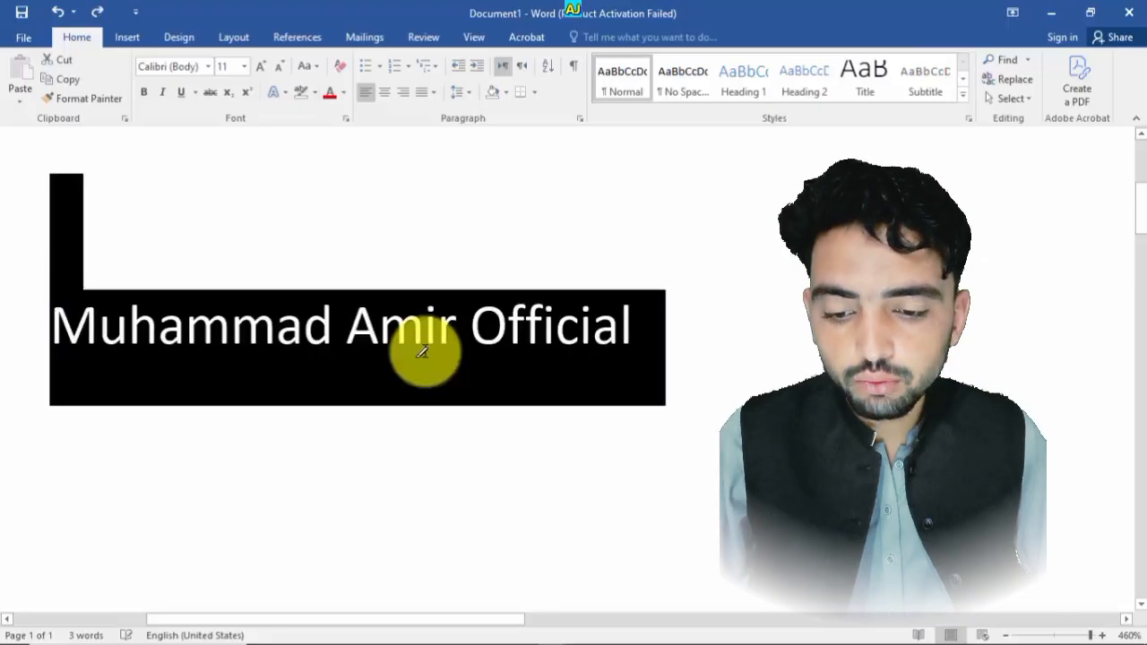
# - Change the font colour of the entire line to dark blue
pyautogui.click(336, 155)
pyautogui.click(346, 95)
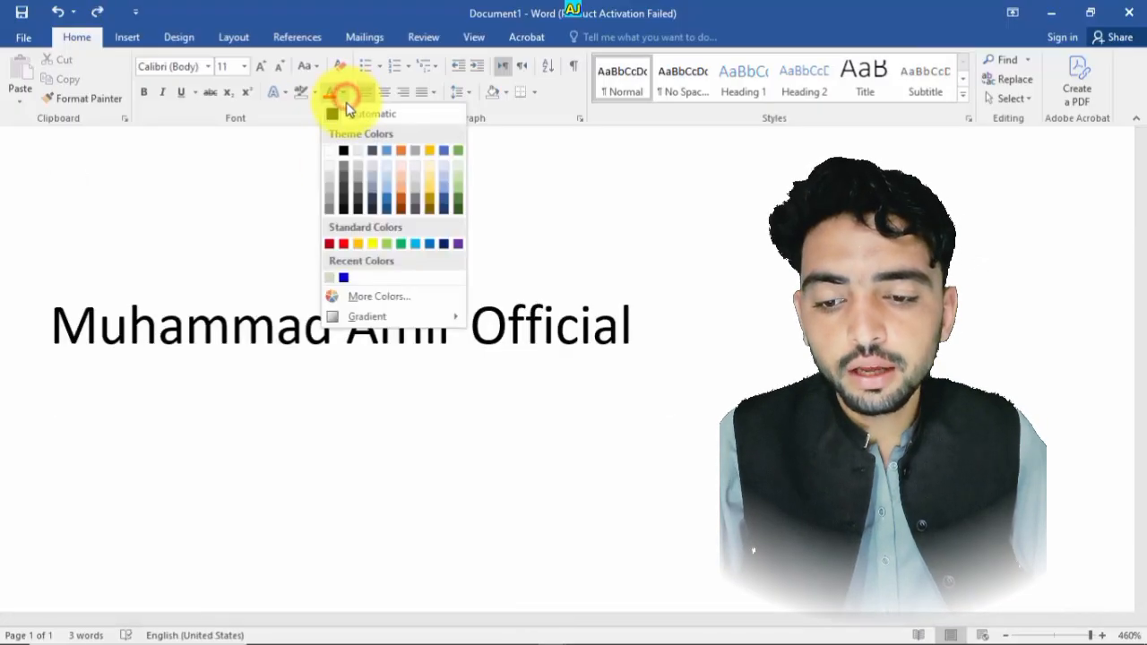
pyautogui.click(556, 325)
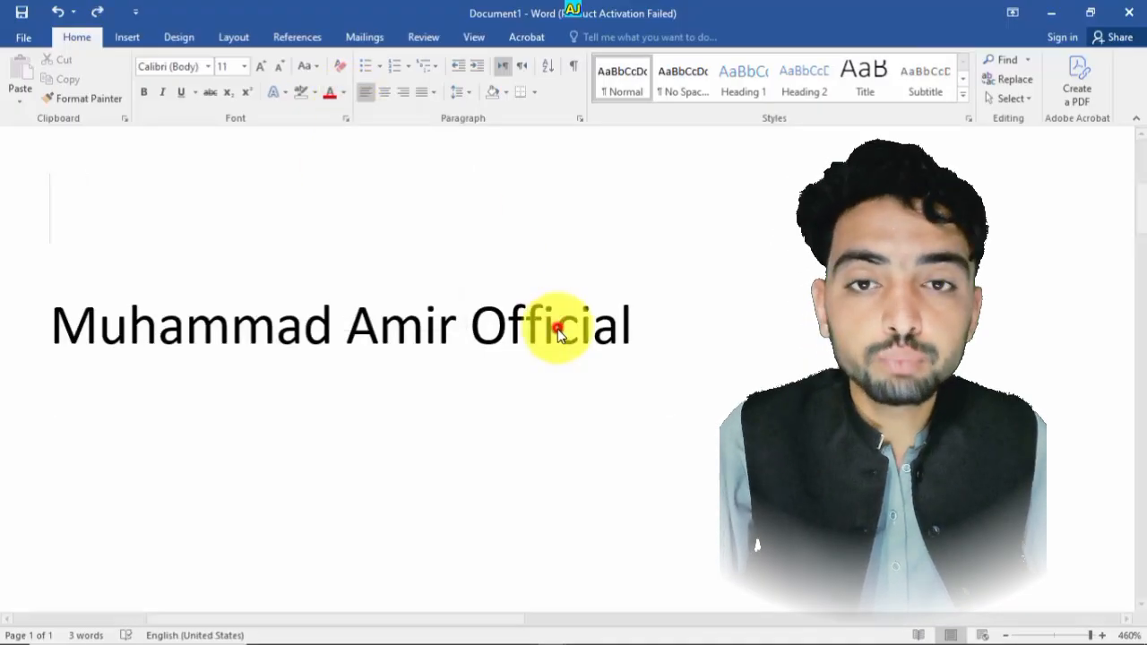
pyautogui.moveTo(618, 326); pyautogui.dragTo(230, 235)
pyautogui.moveTo(180, 287); pyautogui.dragTo(123, 299)
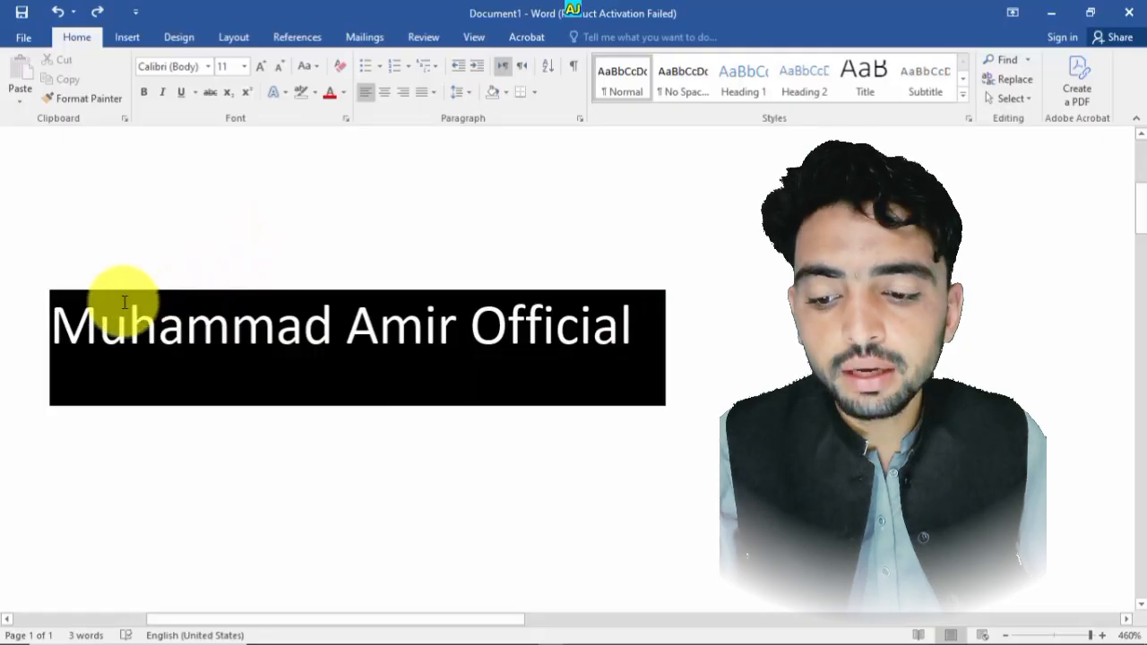
pyautogui.click(344, 92)
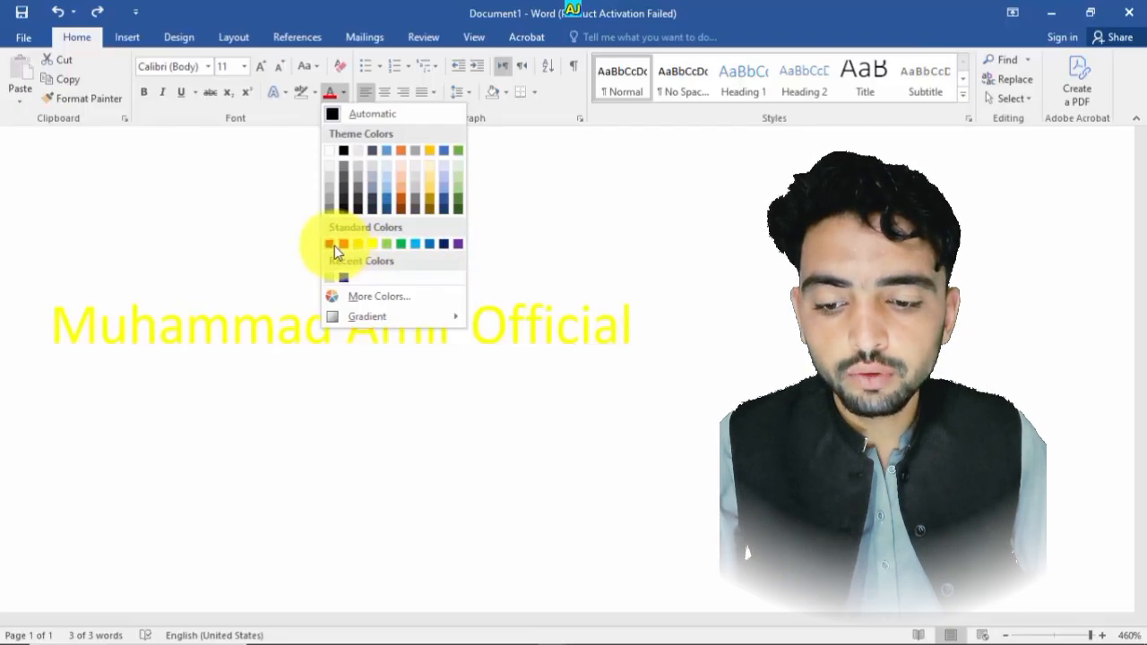
pyautogui.click(347, 279)
pyautogui.click(643, 441)
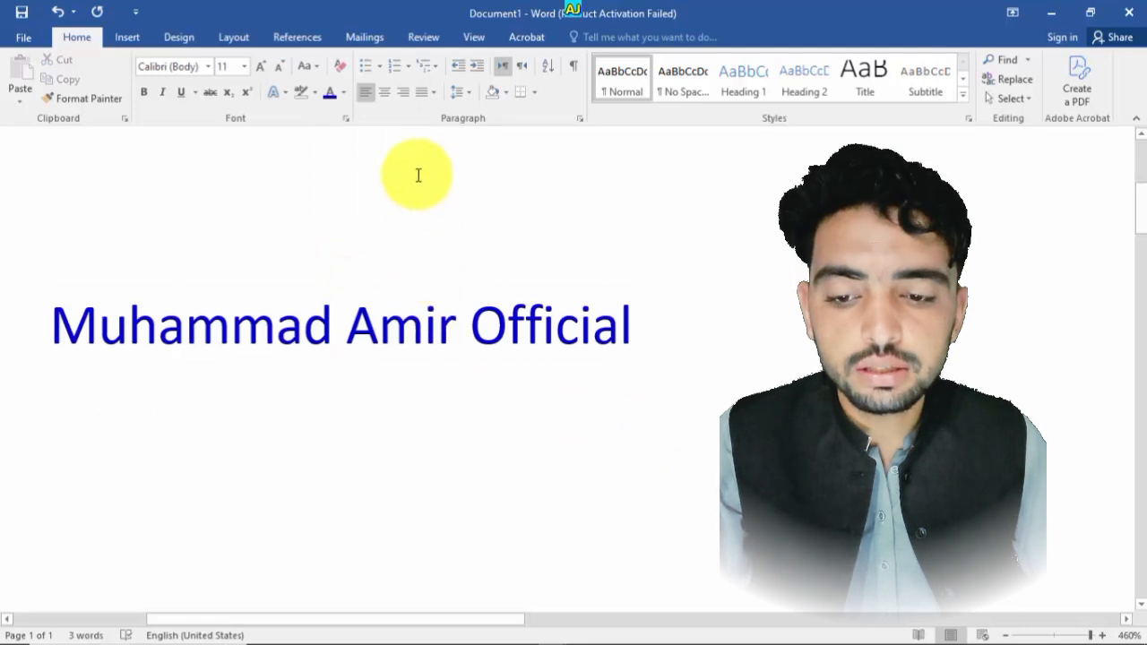
# - Choose a bright green font colour from the More Colors dialog
pyautogui.click(344, 93)
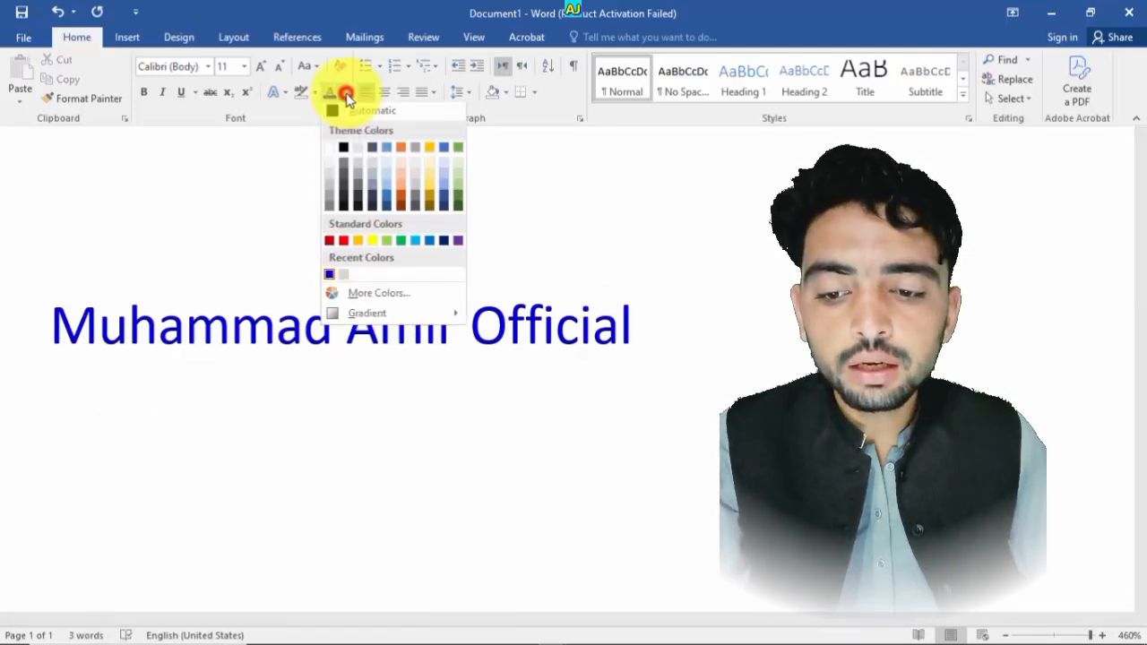
pyautogui.click(373, 294)
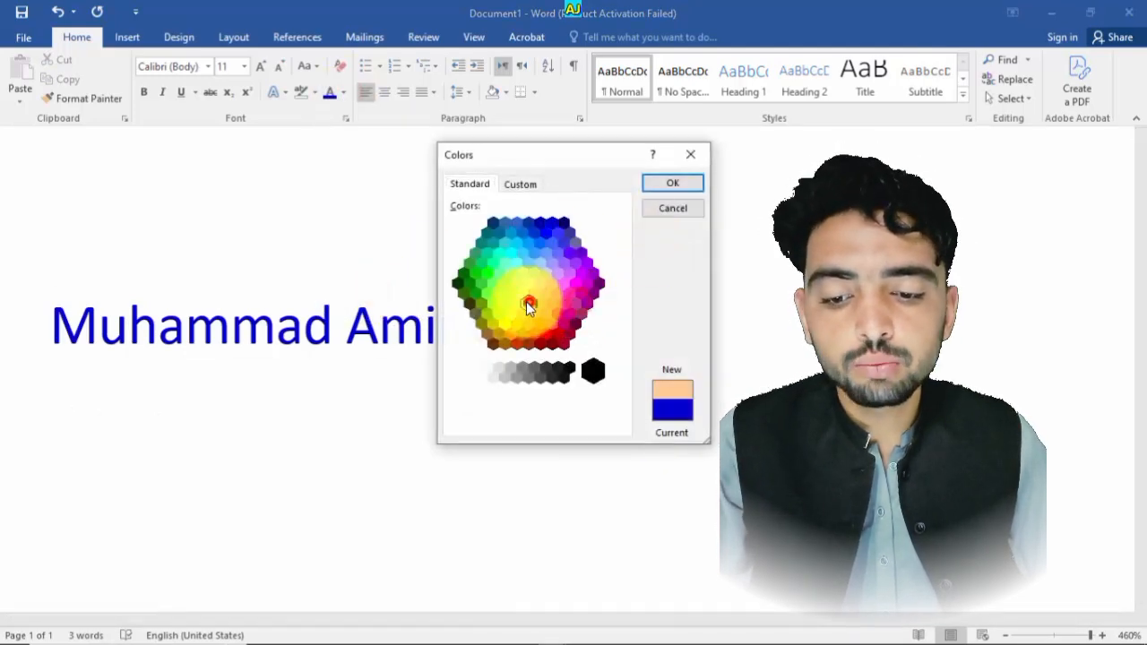
pyautogui.click(523, 254)
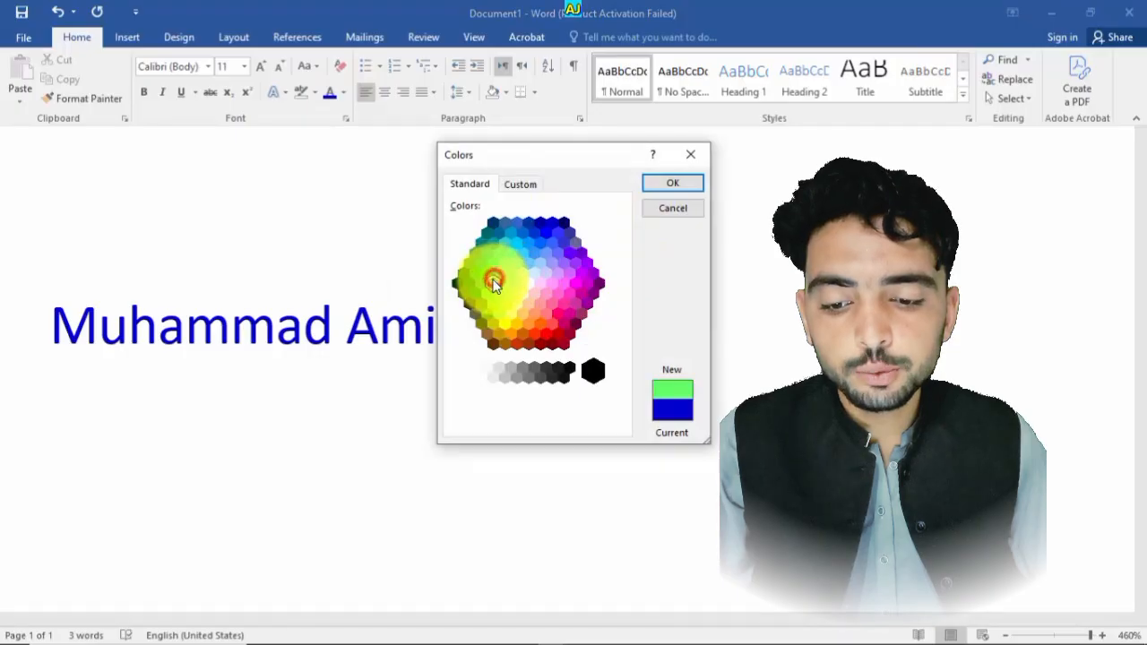
pyautogui.click(488, 274)
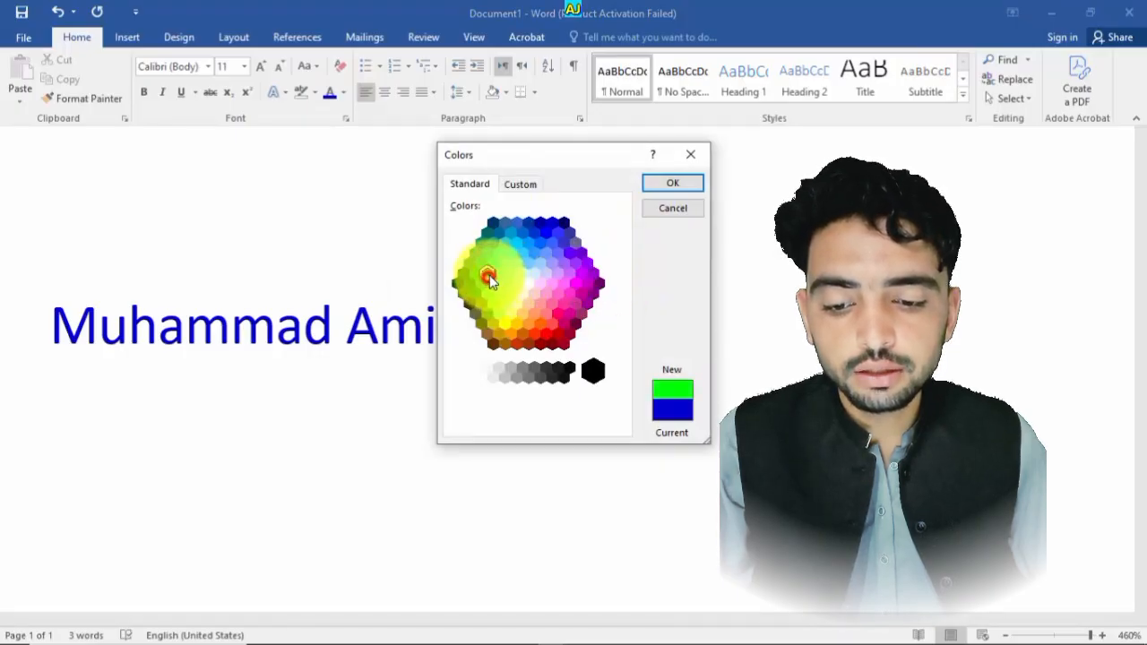
pyautogui.click(674, 212)
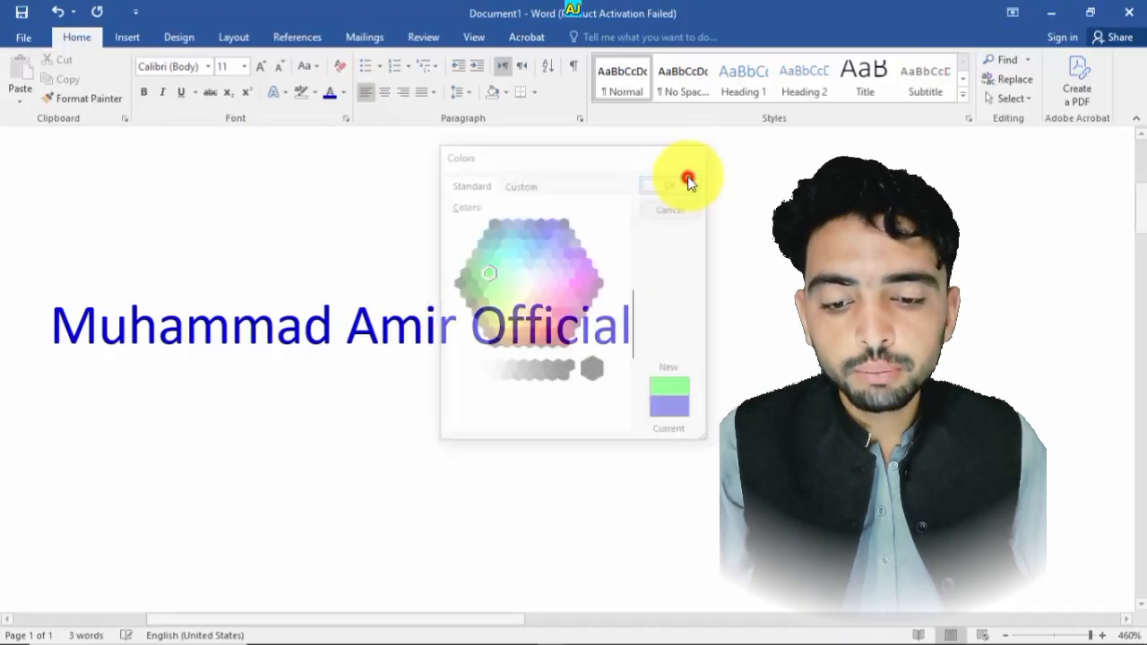
# - Change the font colour of the whole line to red
pyautogui.click(344, 94)
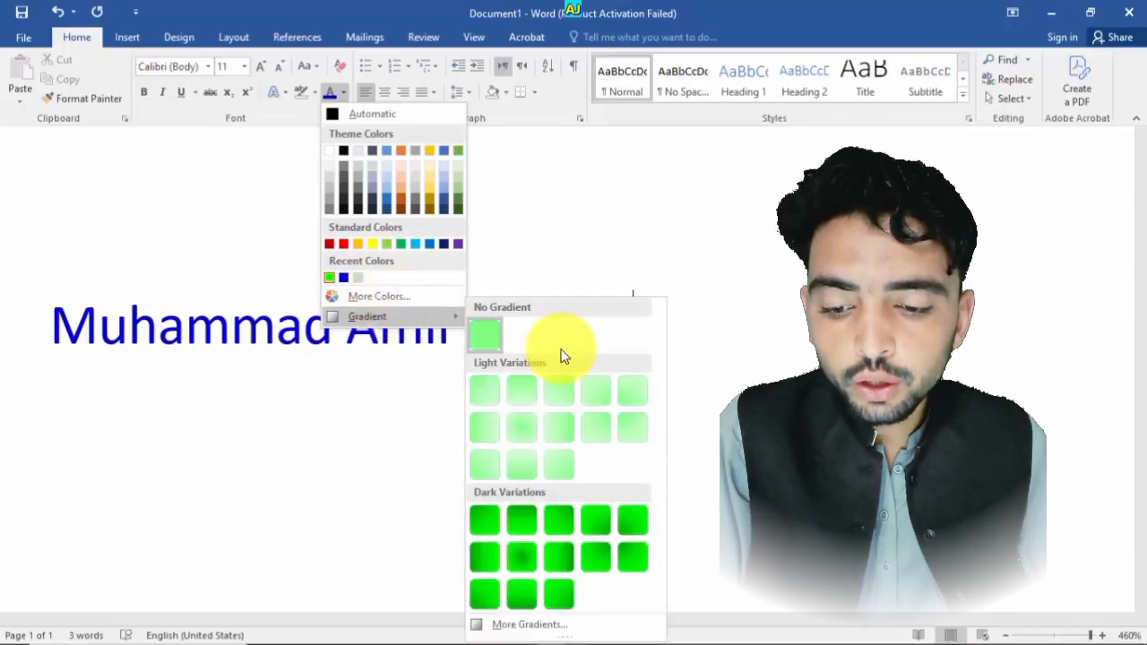
pyautogui.click(705, 308)
pyautogui.moveTo(605, 307); pyautogui.dragTo(51, 340)
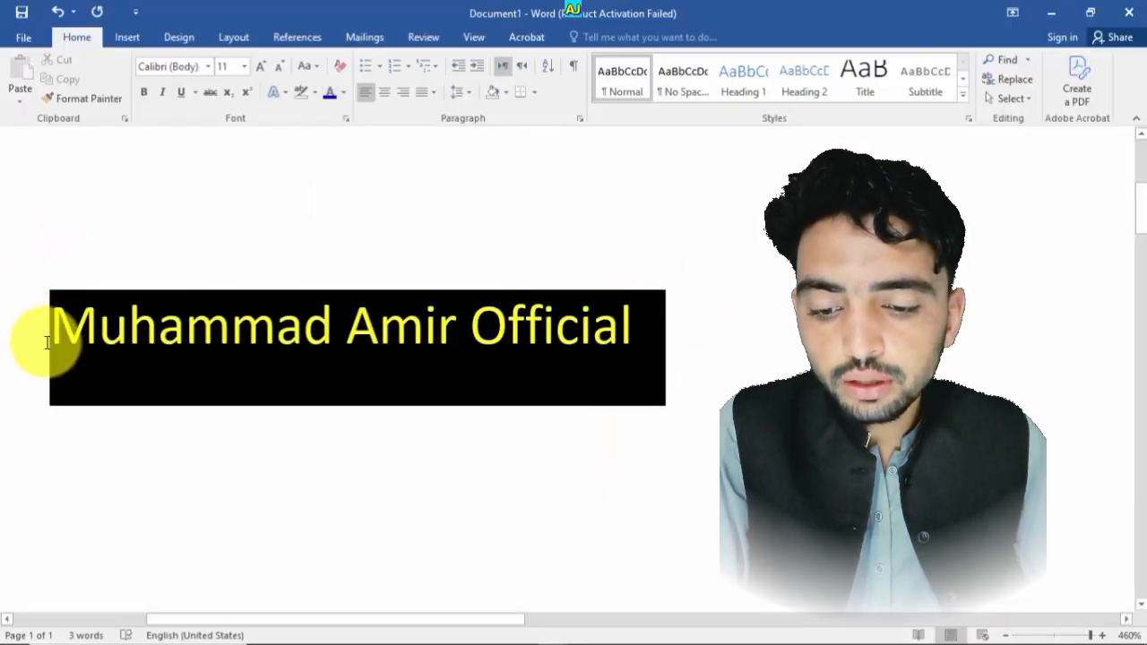
pyautogui.click(344, 93)
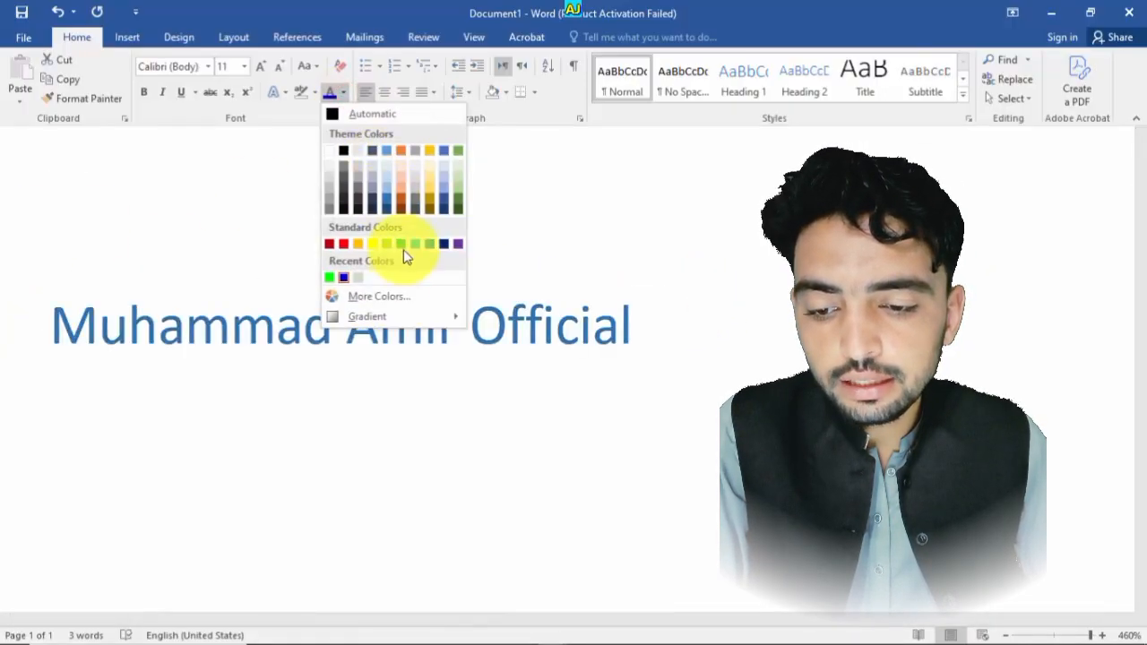
pyautogui.click(346, 245)
pyautogui.click(636, 351)
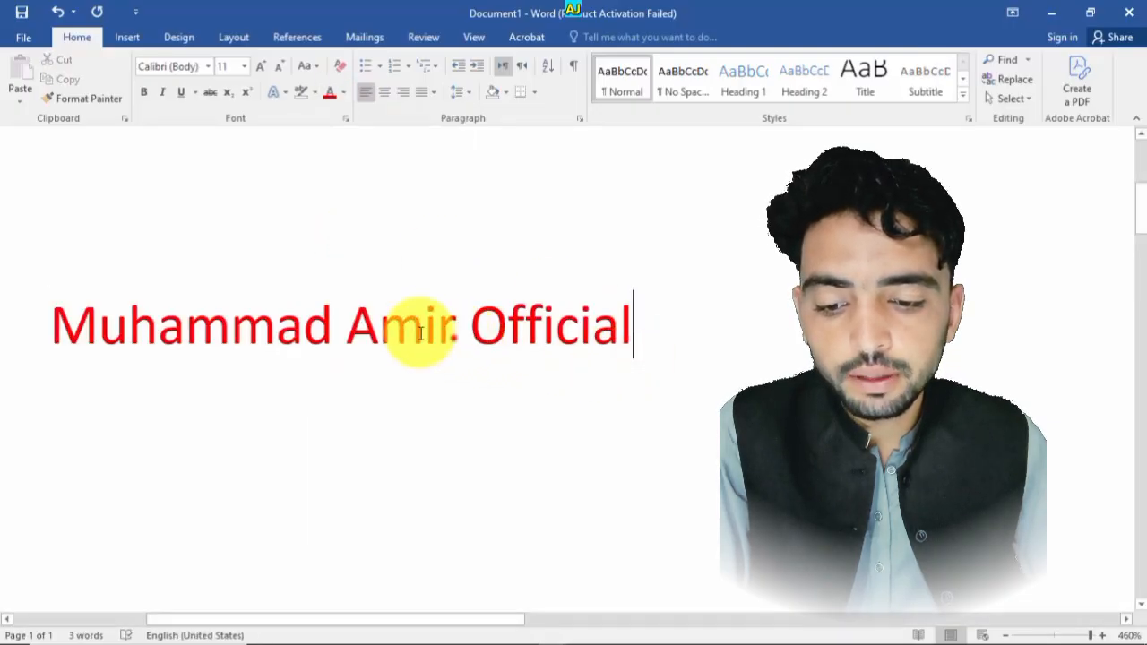
# - Colour the word Amir light blue
pyautogui.moveTo(452, 335); pyautogui.dragTo(341, 330)
pyautogui.click(344, 92)
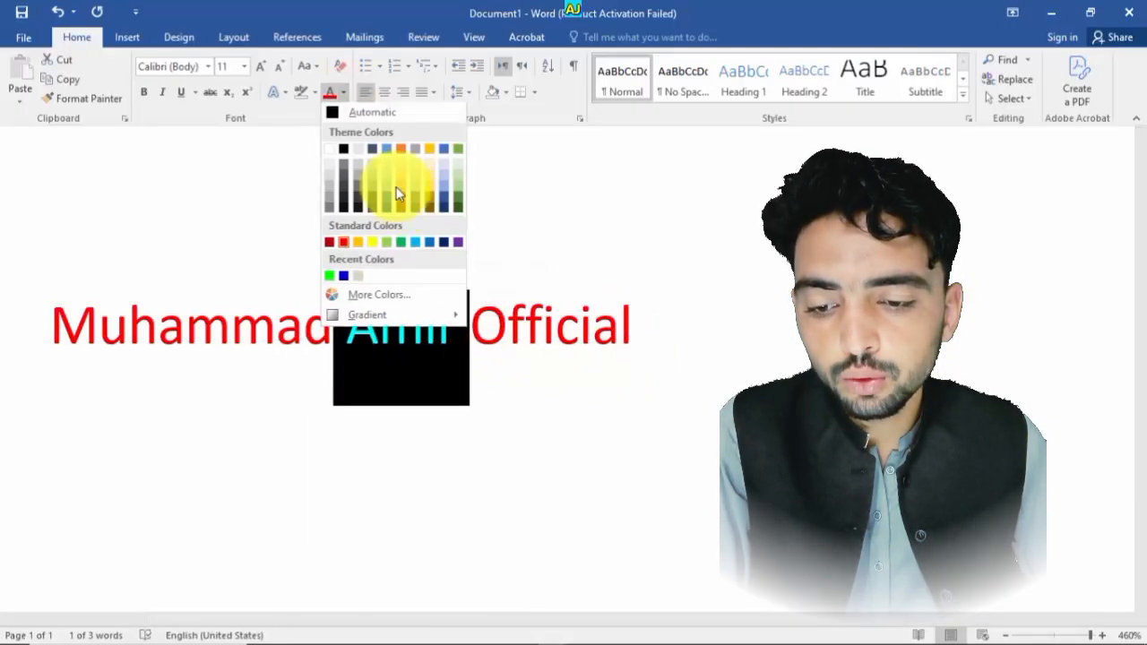
pyautogui.click(414, 242)
# - Colour the word Official green
pyautogui.moveTo(678, 346); pyautogui.dragTo(470, 289)
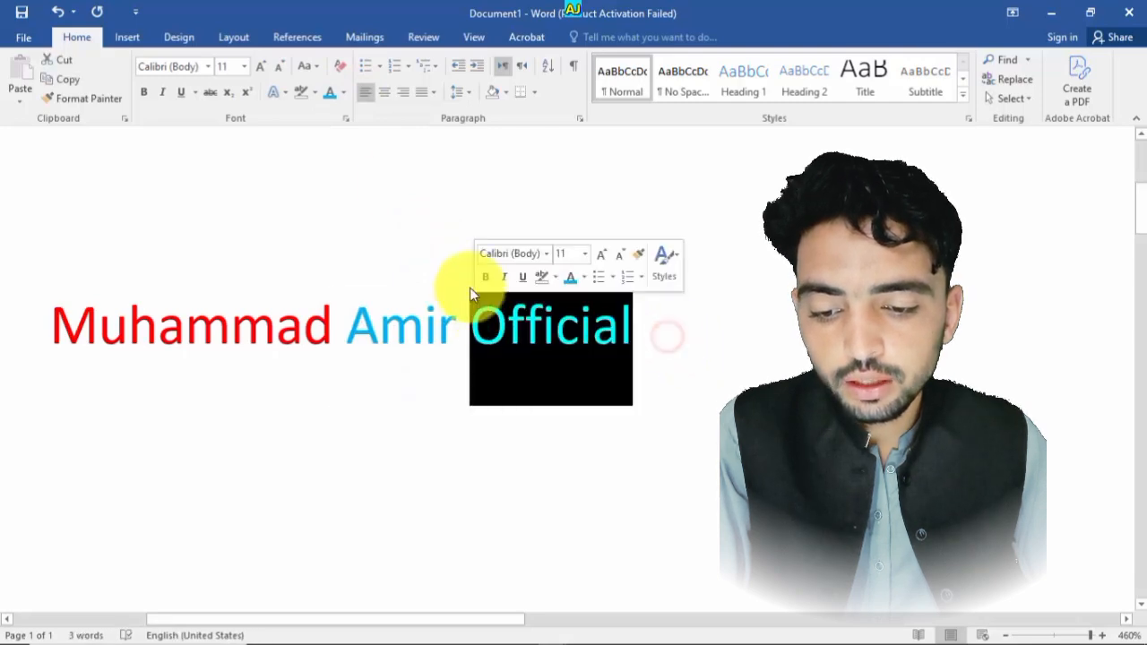
pyautogui.click(344, 92)
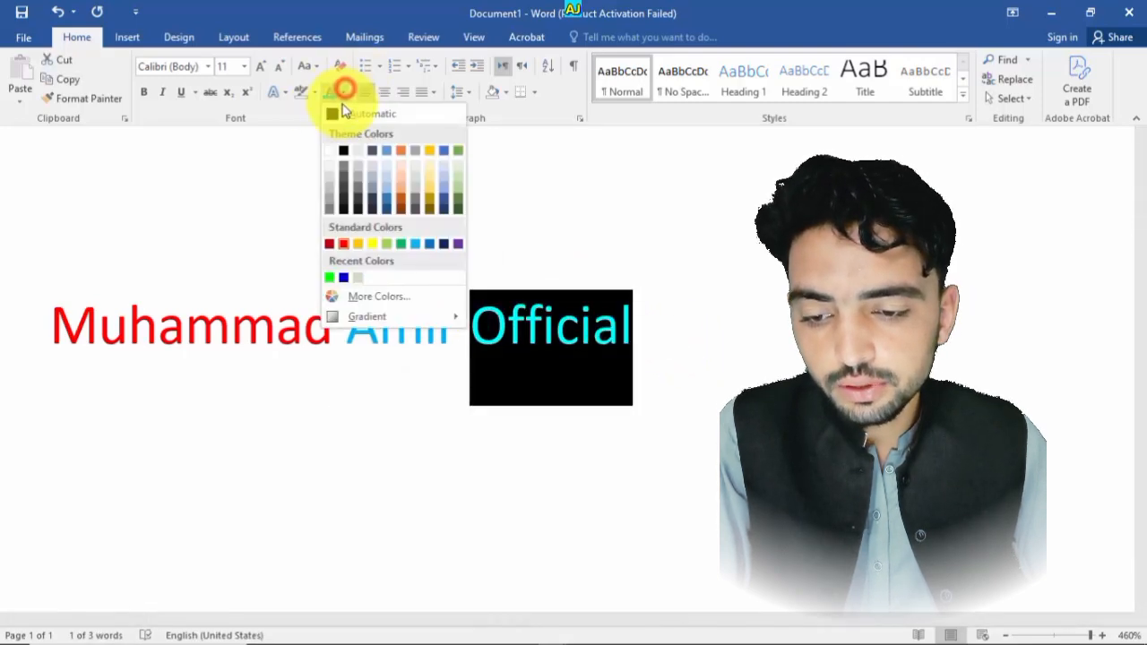
pyautogui.click(405, 240)
pyautogui.moveTo(710, 339); pyautogui.dragTo(46, 324)
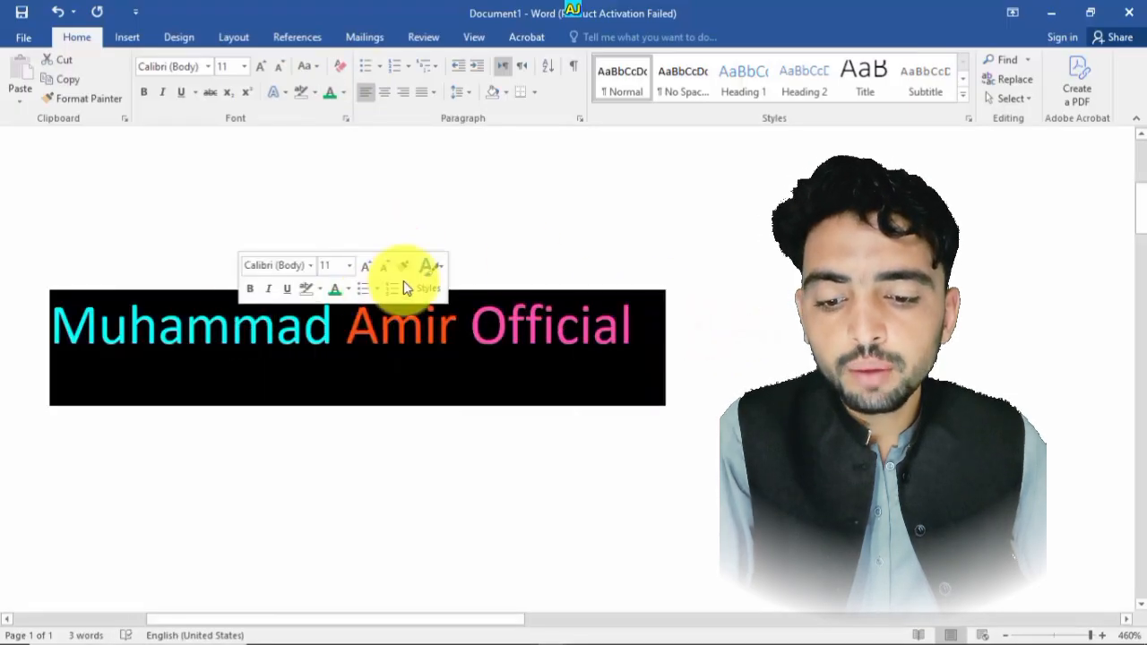
pyautogui.click(427, 268)
pyautogui.click(559, 260)
pyautogui.click(661, 335)
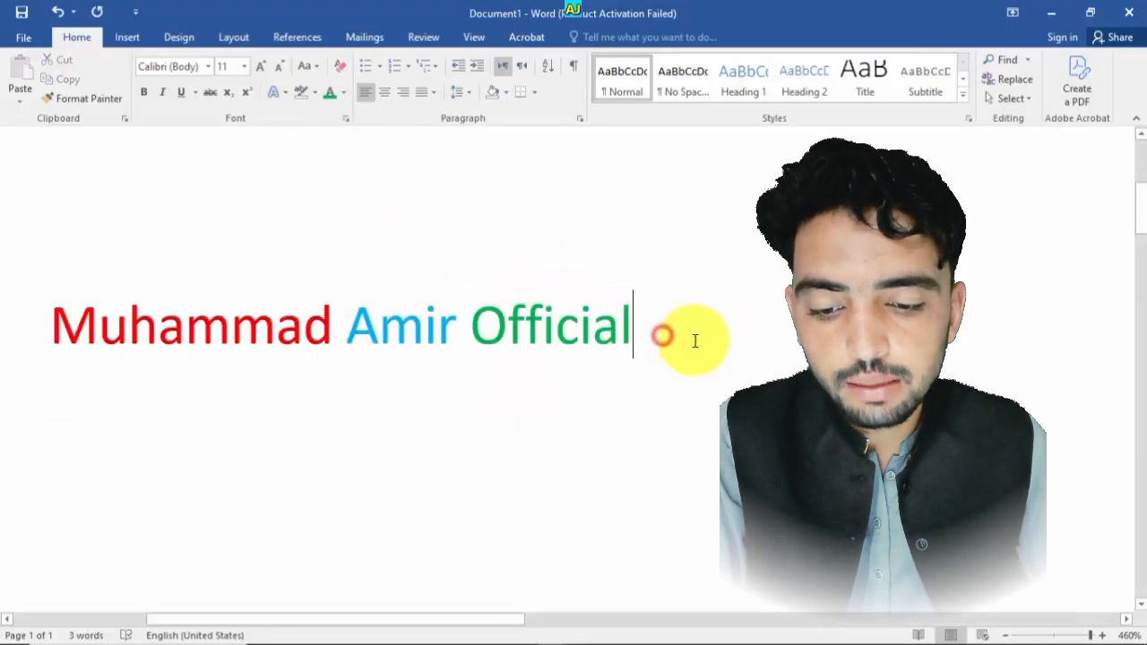
pyautogui.moveTo(691, 338); pyautogui.dragTo(223, 328)
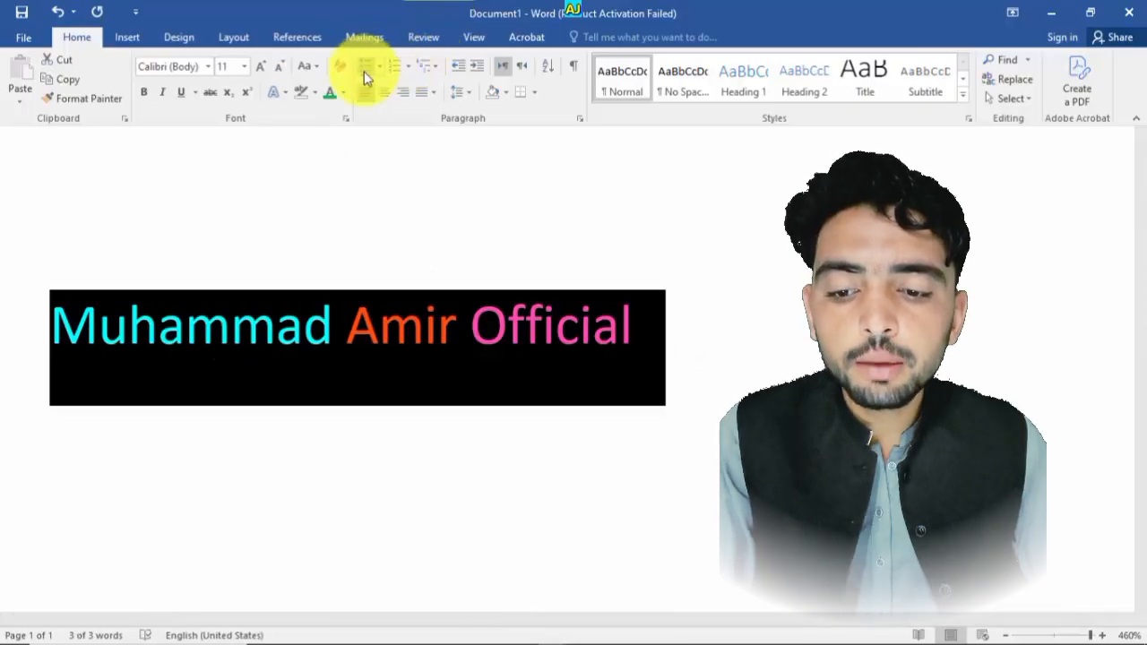
pyautogui.click(344, 92)
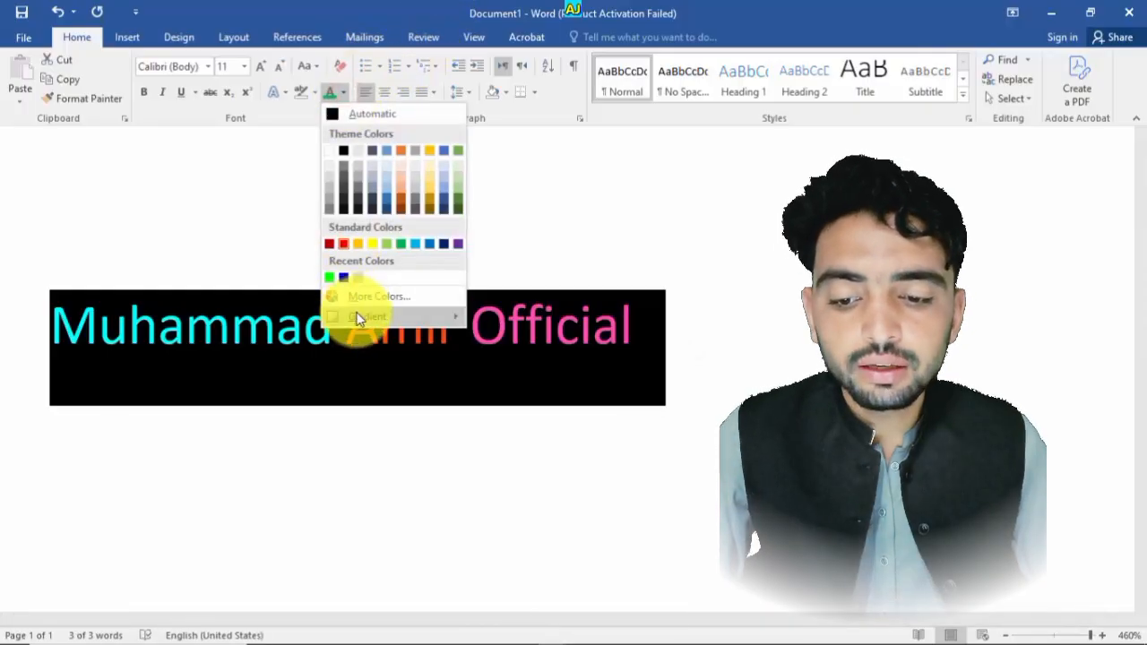
pyautogui.click(359, 296)
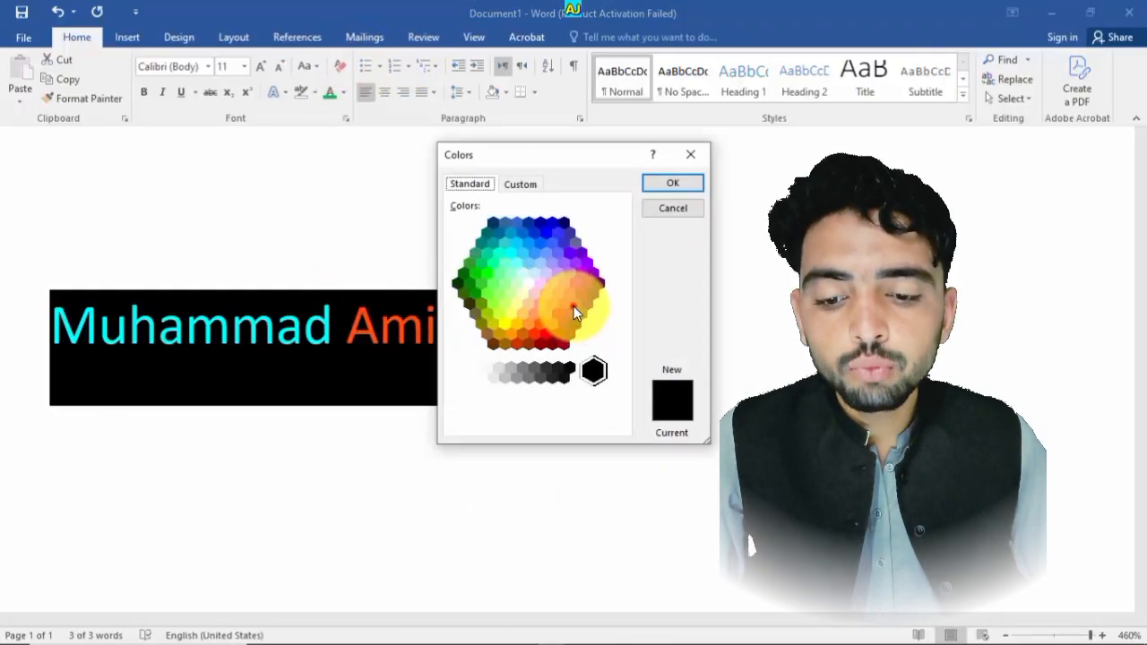
pyautogui.click(574, 303)
pyautogui.click(521, 184)
pyautogui.click(543, 312)
pyautogui.moveTo(475, 279); pyautogui.dragTo(546, 246)
pyautogui.click(473, 187)
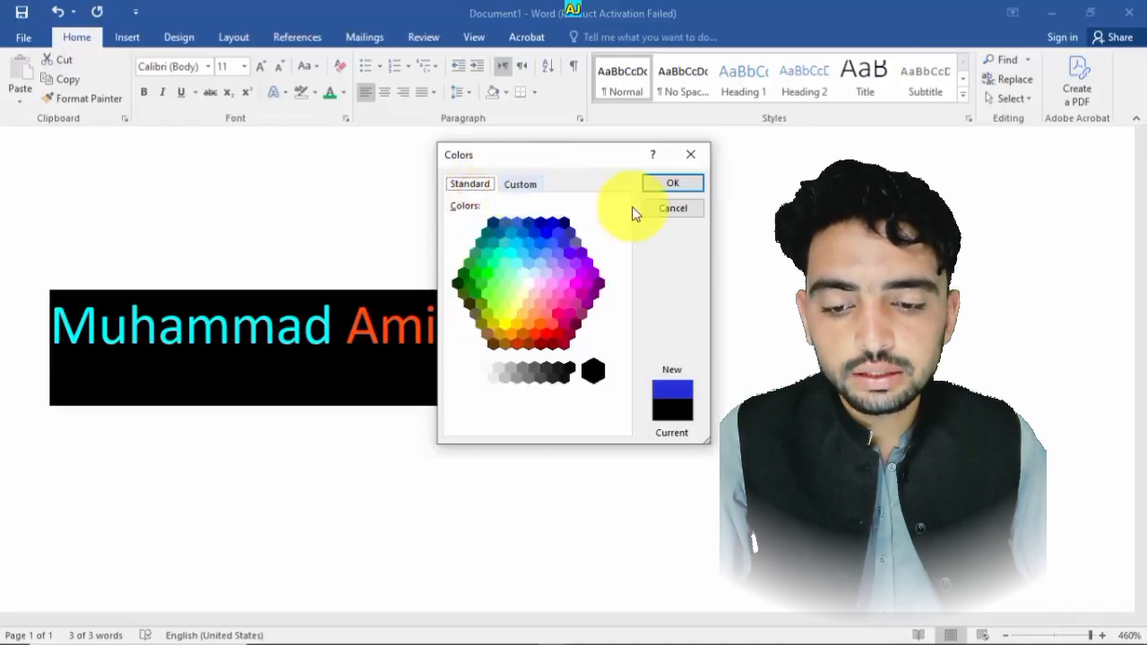
pyautogui.click(704, 159)
pyautogui.click(640, 350)
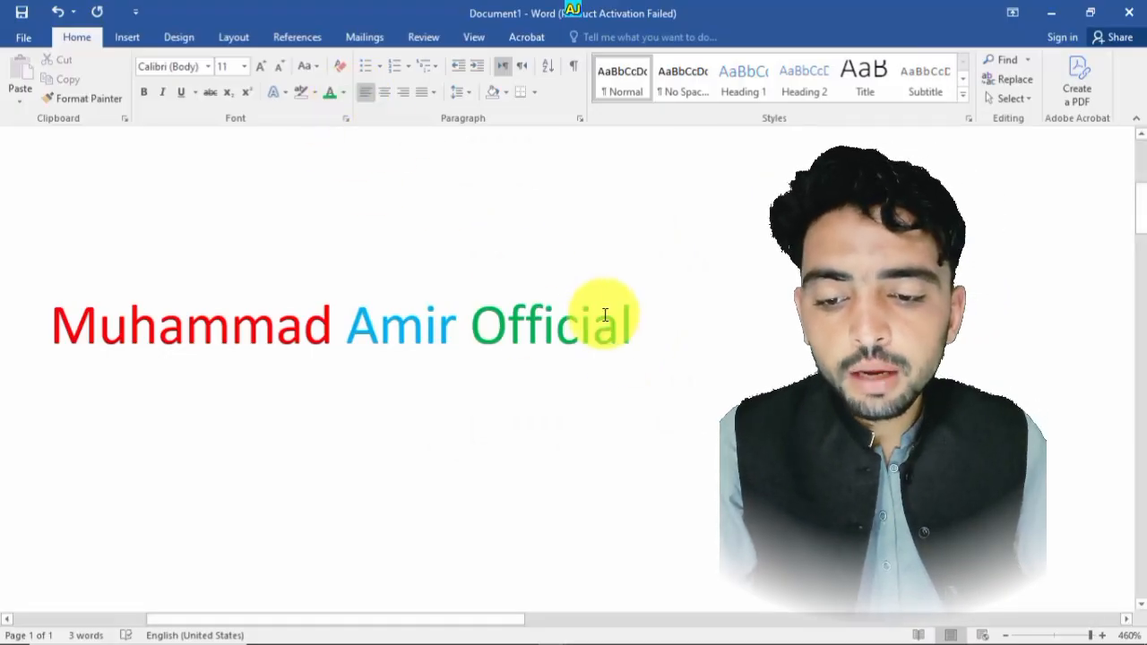
# - Select all text and give it a linear gradient text fill via More Gradients, moving a gradient stop to 100% and removing a stop
pyautogui.hotkey('ctrl', 'a')
pyautogui.click(343, 92)
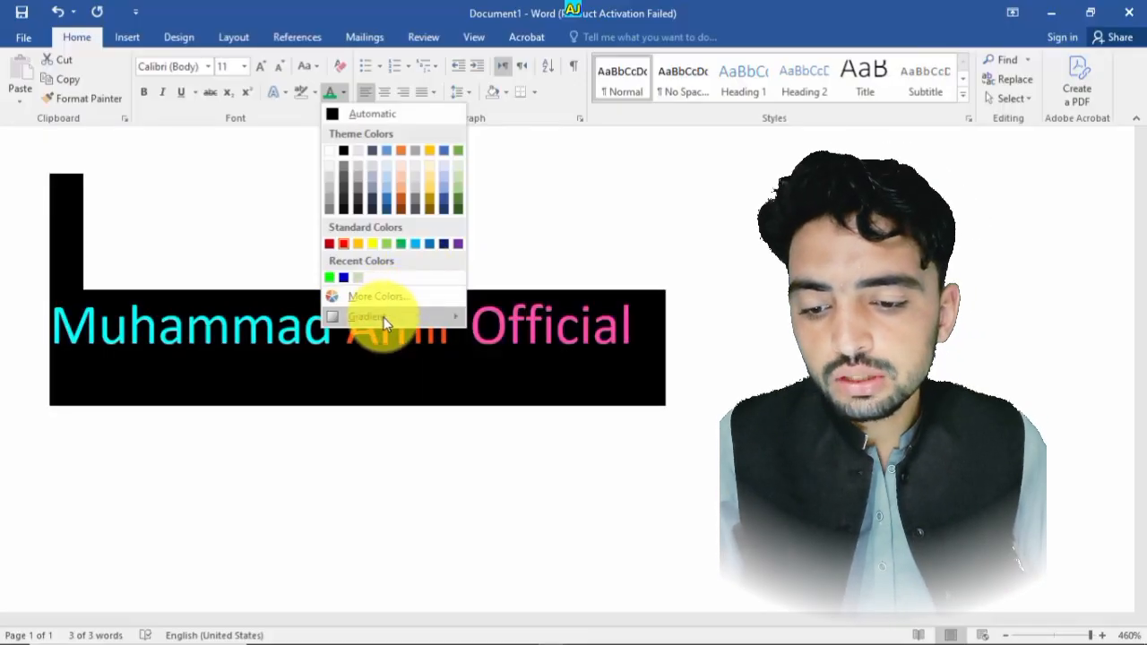
pyautogui.click(384, 318)
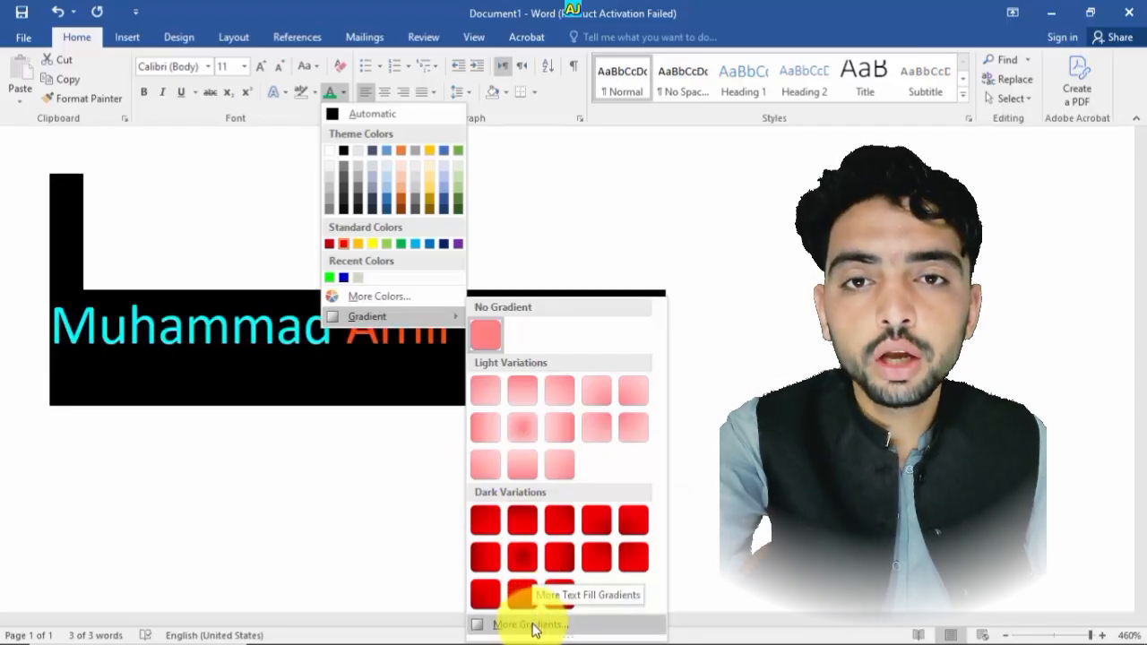
pyautogui.click(531, 625)
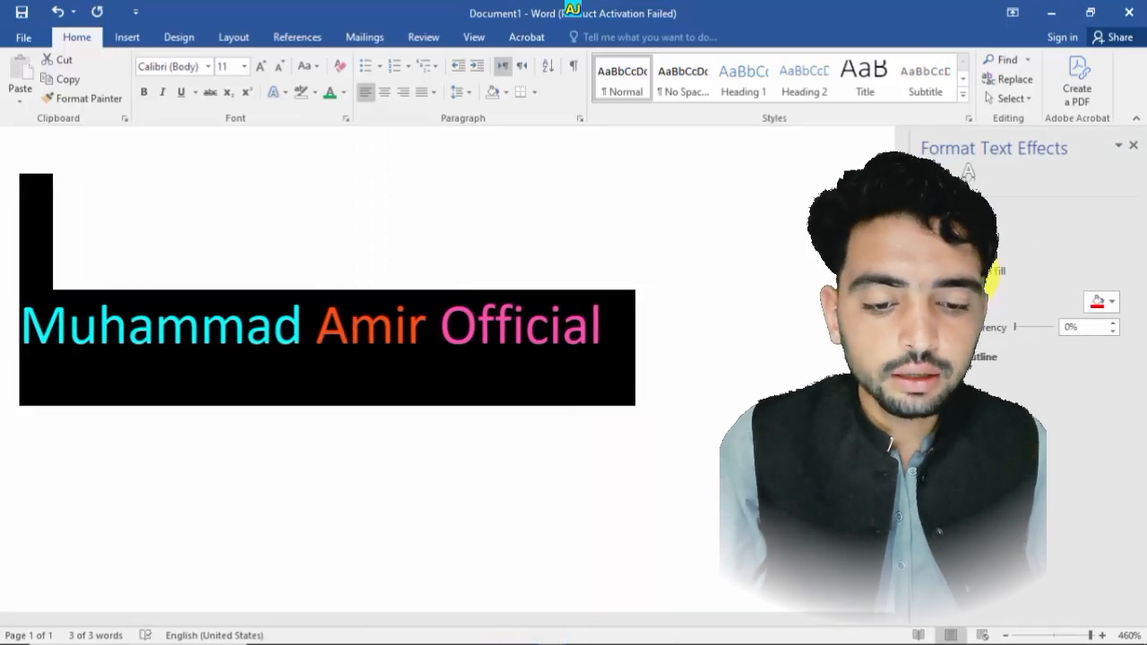
pyautogui.click(973, 274)
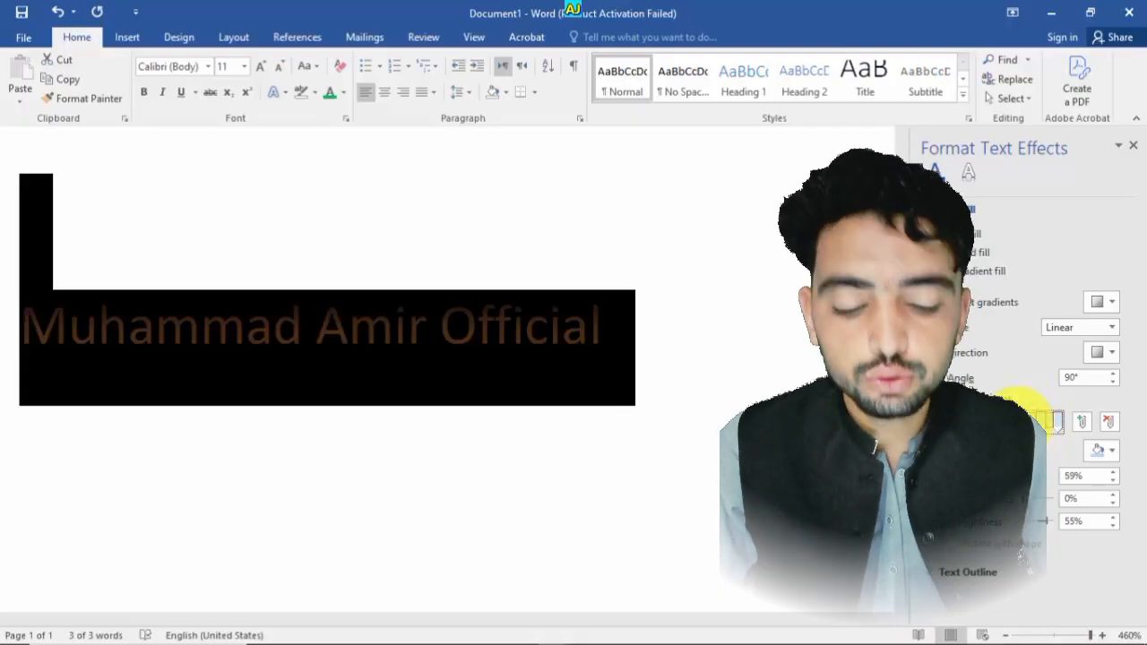
pyautogui.moveTo(1020, 409); pyautogui.dragTo(1098, 419)
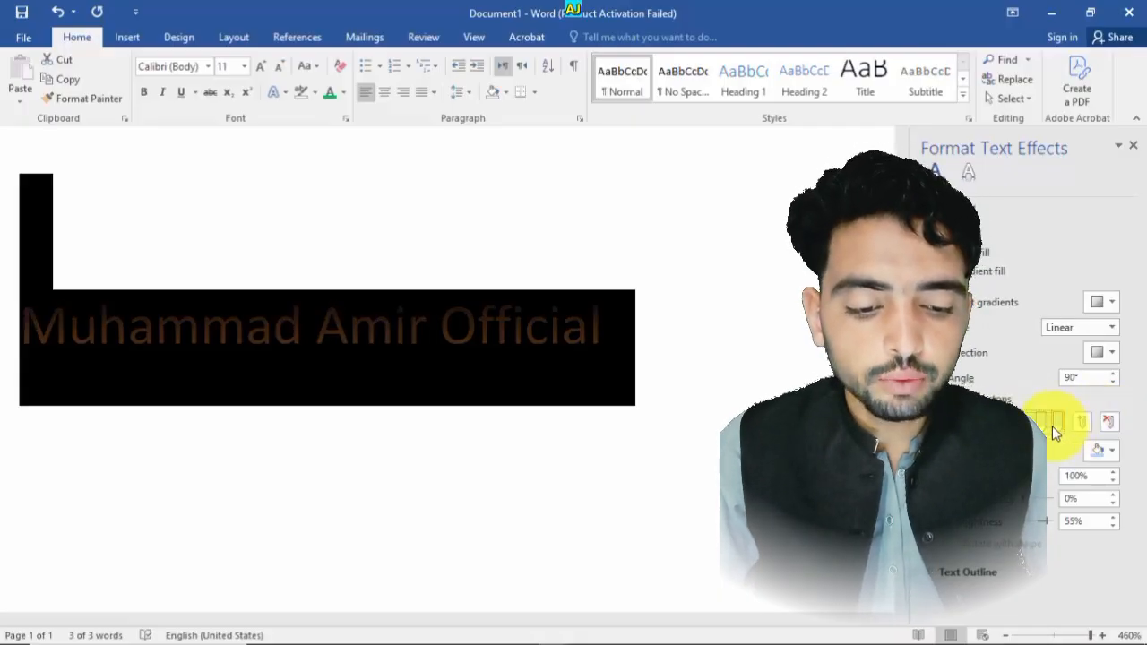
pyautogui.click(1108, 425)
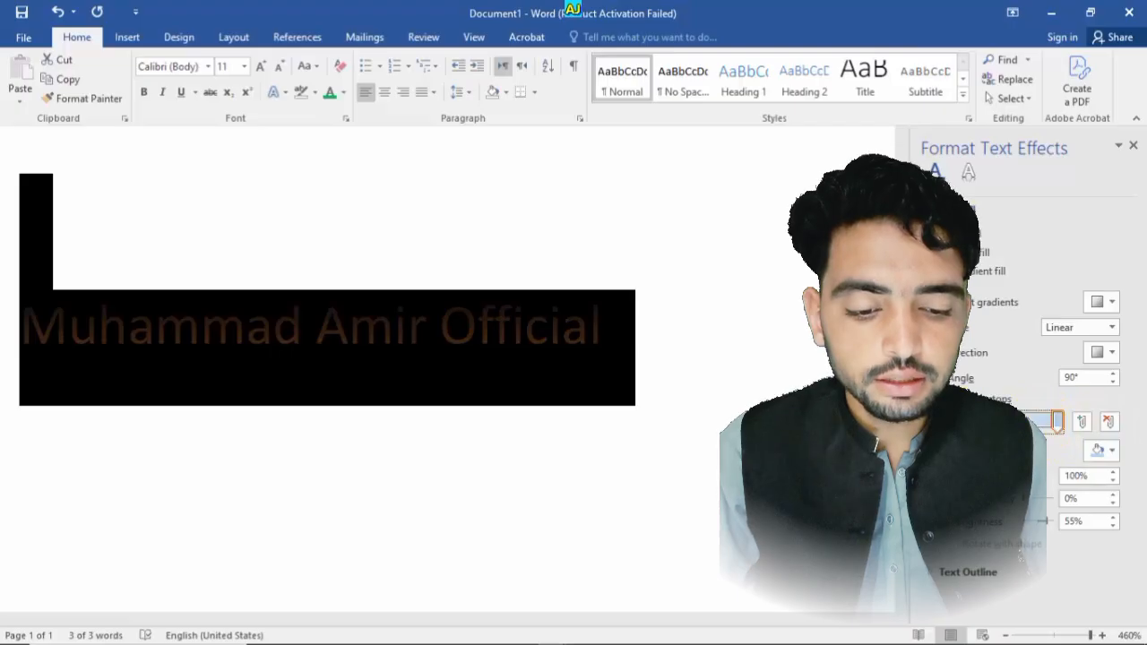
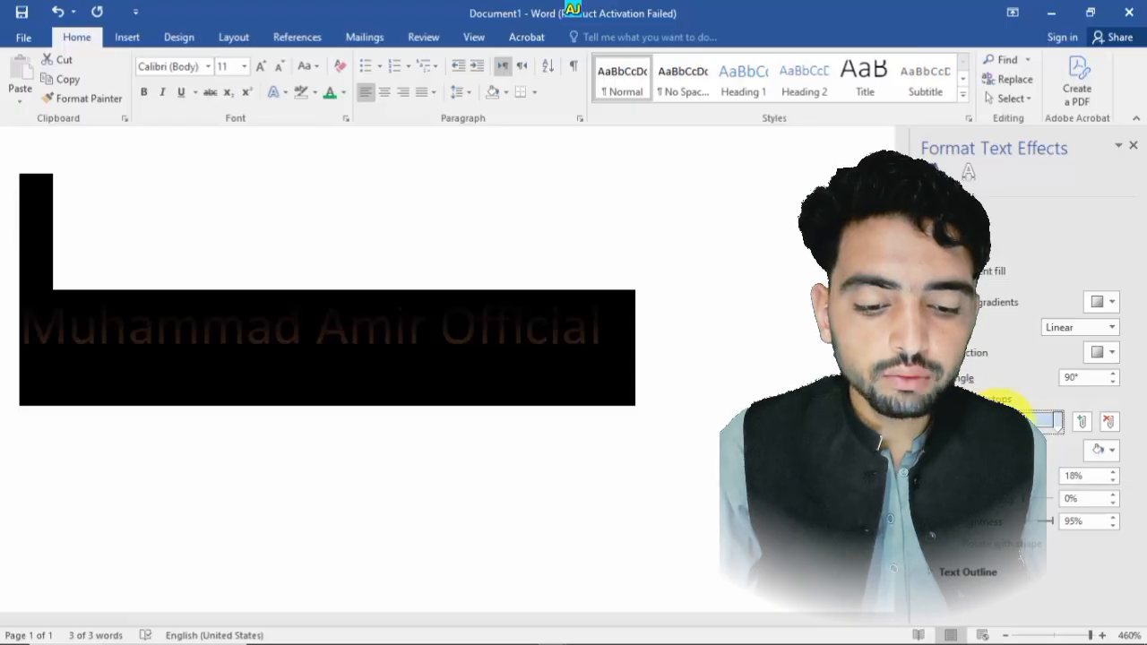
# - Remove a gradient stop and recolour the selected end stop, choosing green and then orange from Standard Colors
pyautogui.click(1108, 421)
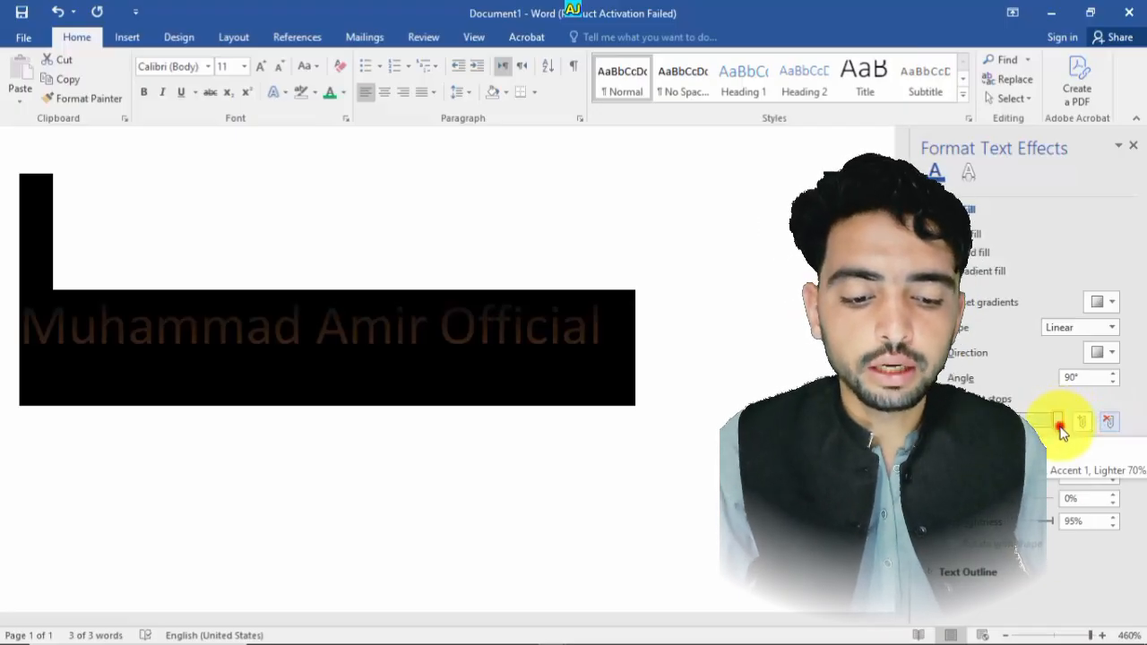
pyautogui.click(1059, 424)
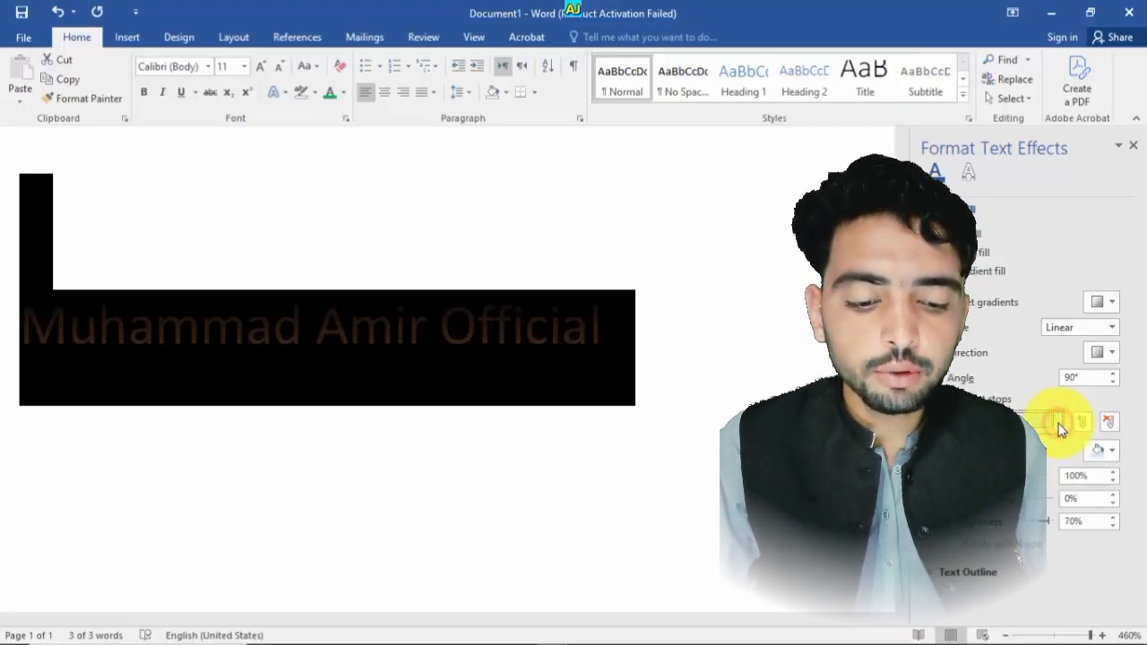
pyautogui.click(1101, 450)
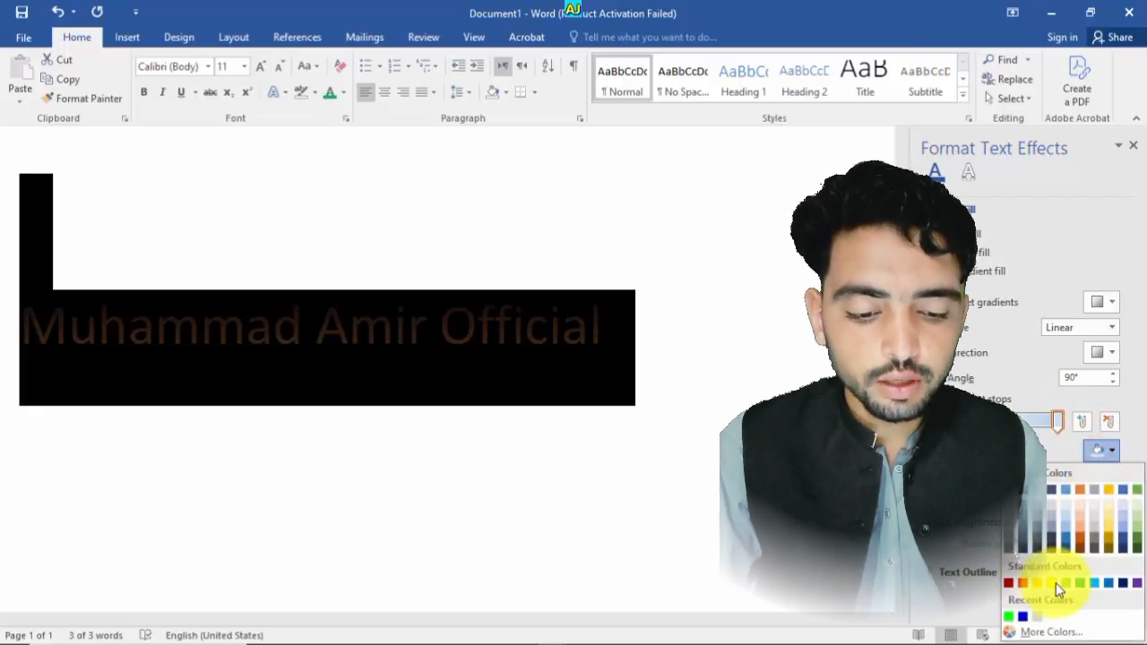
pyautogui.click(1081, 584)
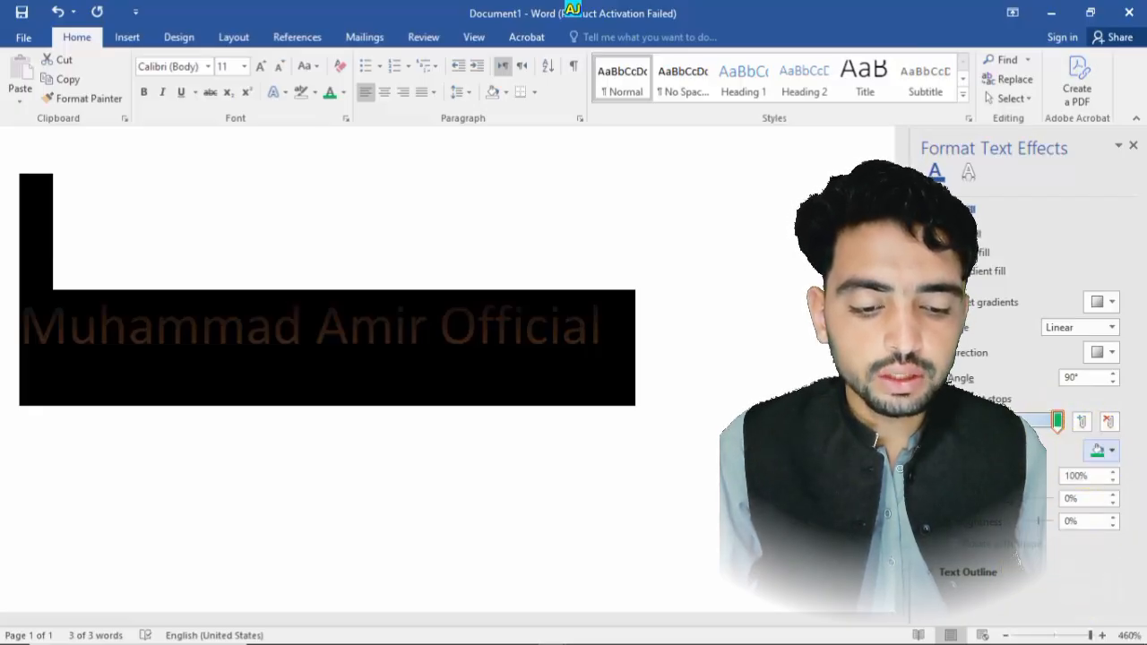
pyautogui.click(1101, 450)
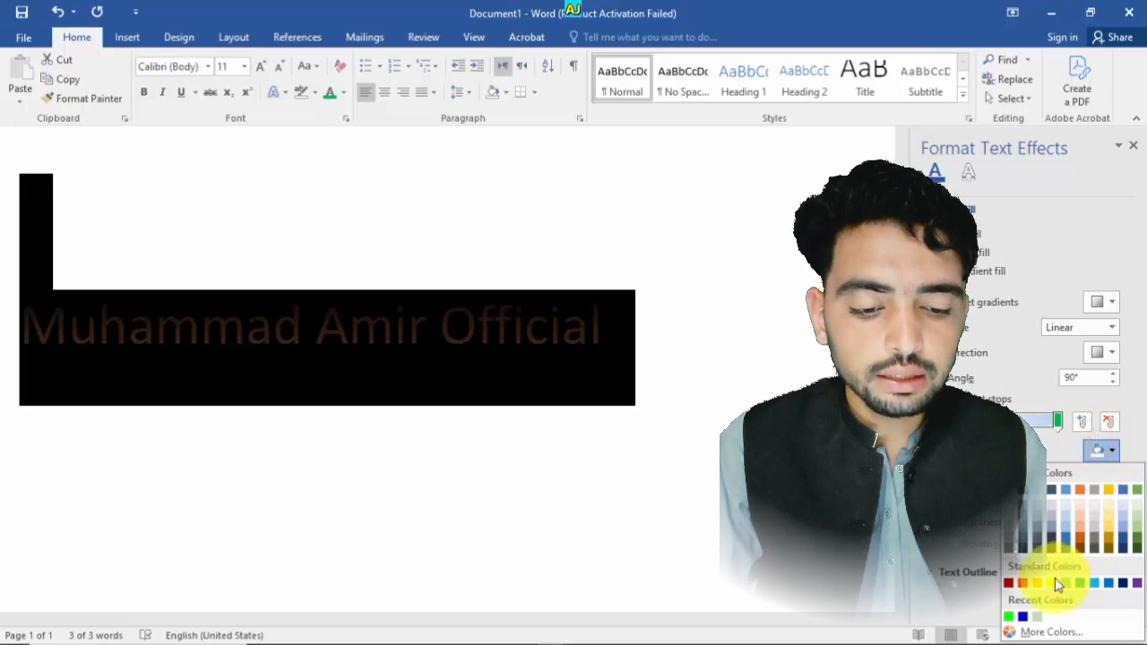
pyautogui.click(1022, 584)
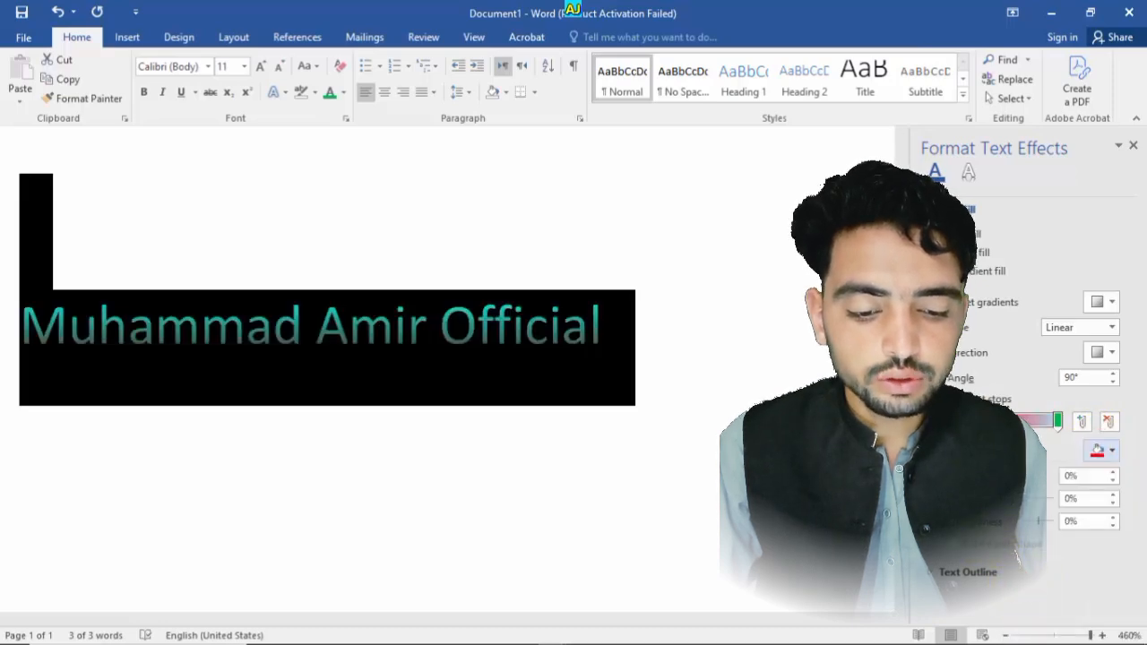
# - Remove another gradient stop, add a new stop at 50% and give it a light blue colour
pyautogui.click(1109, 425)
pyautogui.click(1078, 423)
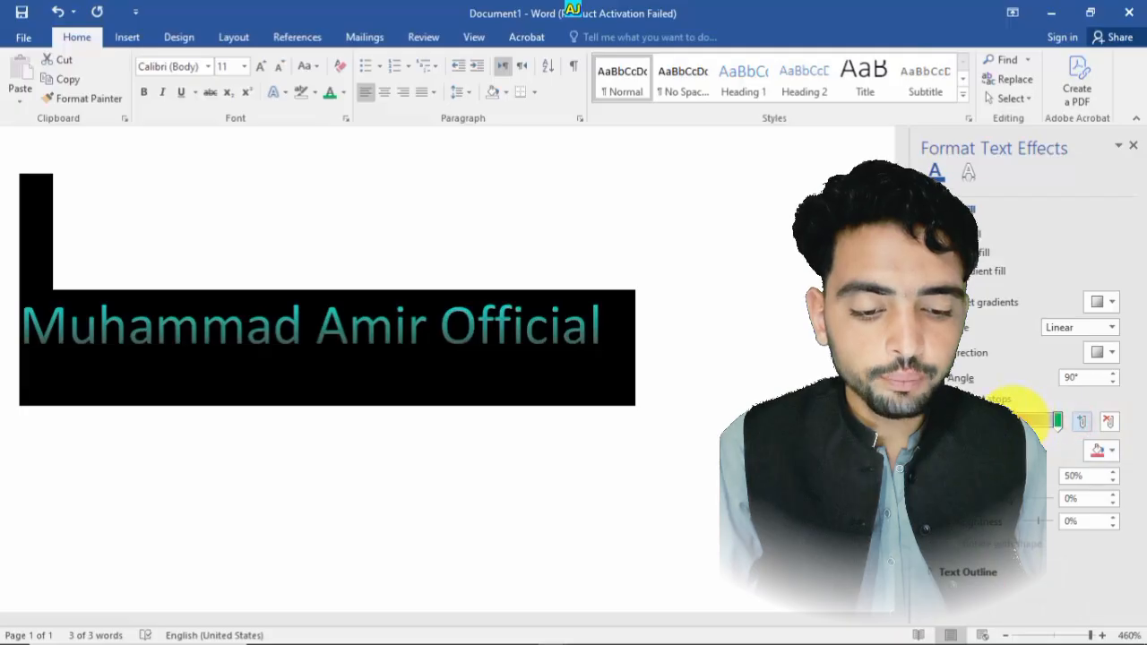
pyautogui.click(1099, 450)
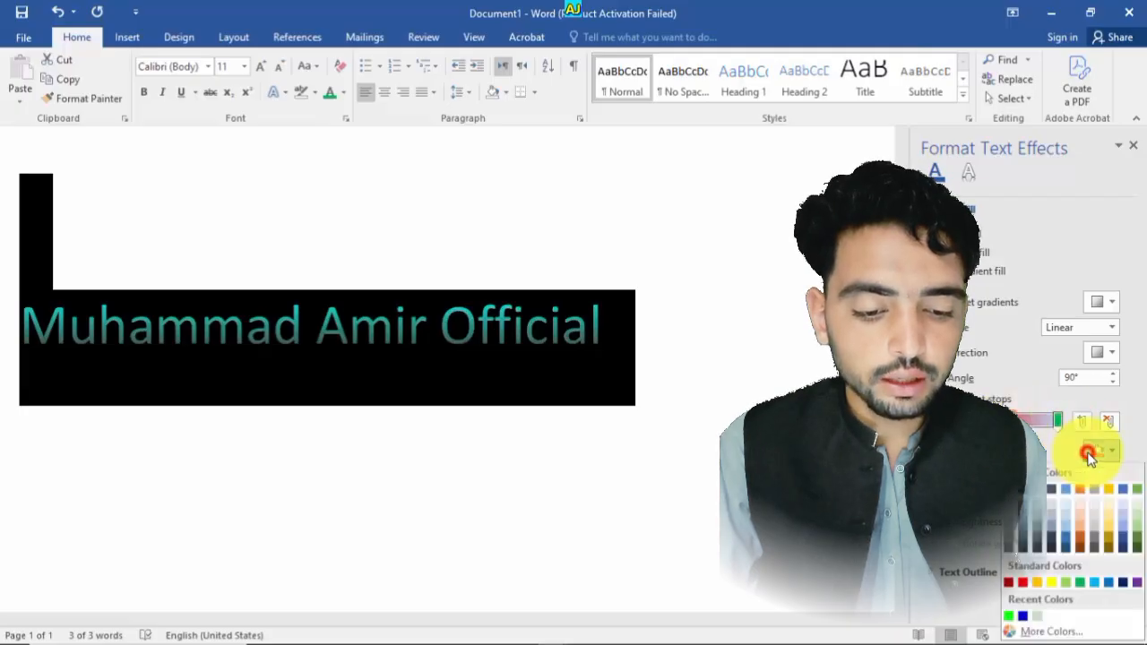
pyautogui.click(1094, 580)
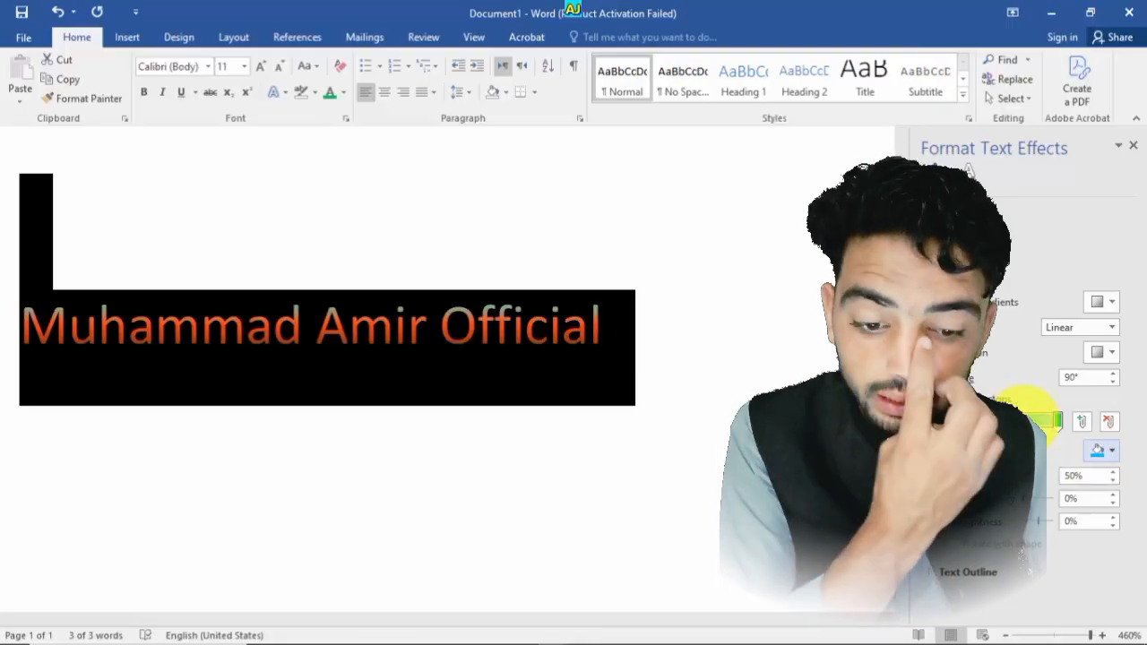
# - Switch the gradient type to Radial and then back to Linear
pyautogui.click(1102, 303)
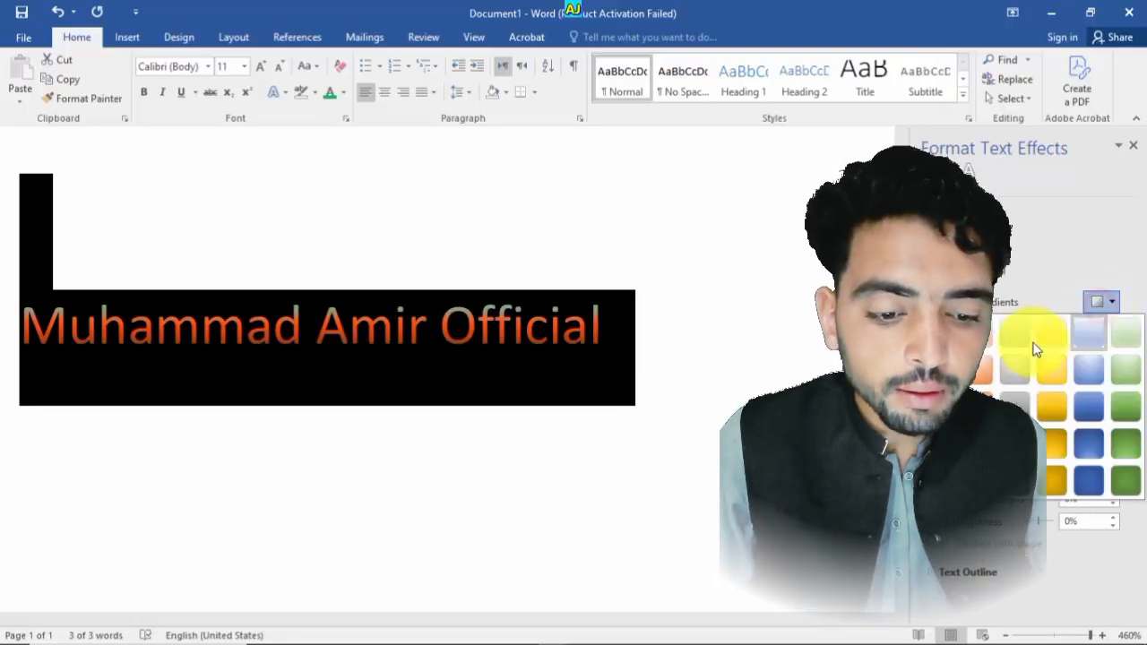
pyautogui.click(1076, 249)
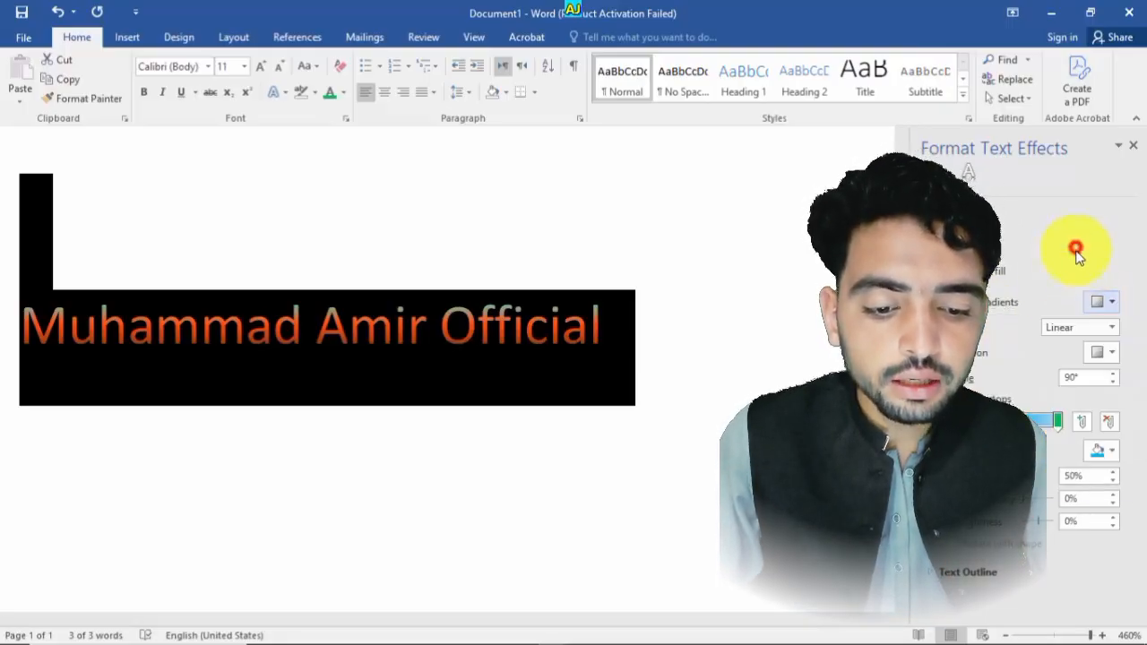
pyautogui.click(1108, 329)
pyautogui.click(1095, 356)
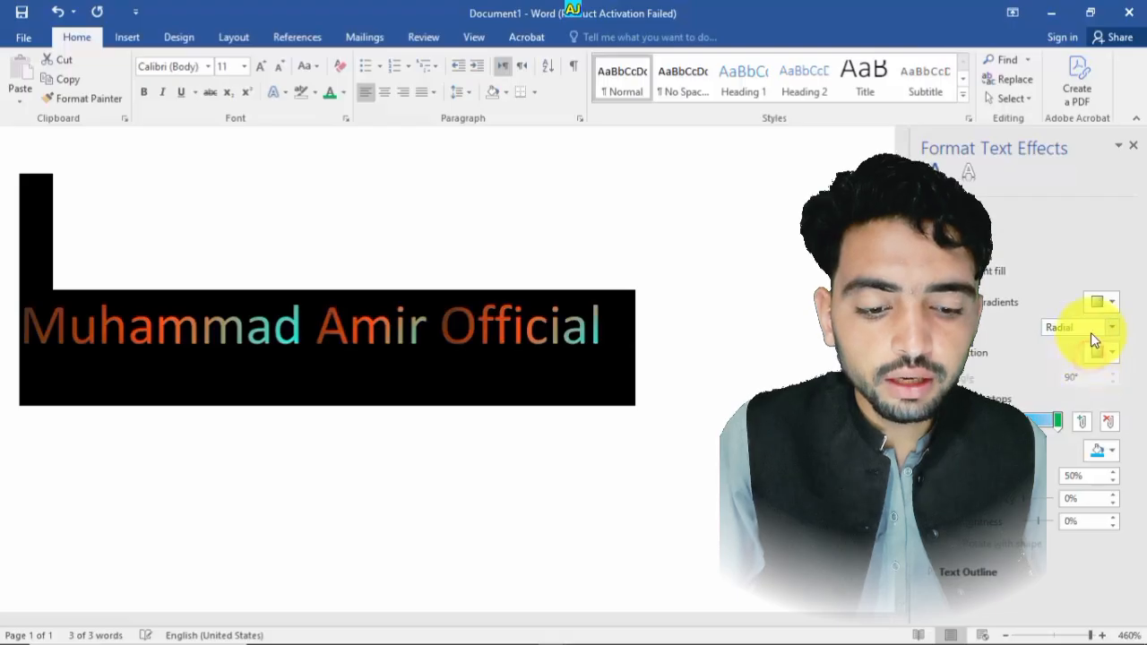
pyautogui.click(1108, 327)
pyautogui.click(1089, 345)
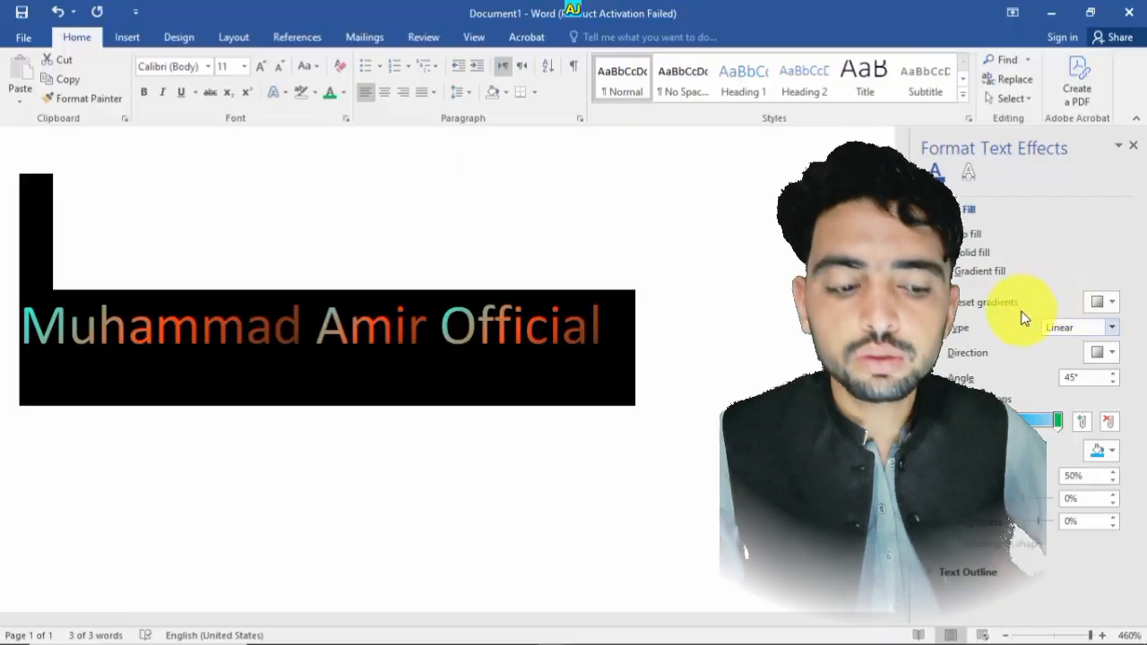
# - Remove the 75% gradient stop, select all the text and drag a stop to the end of the bar
pyautogui.click(1071, 420)
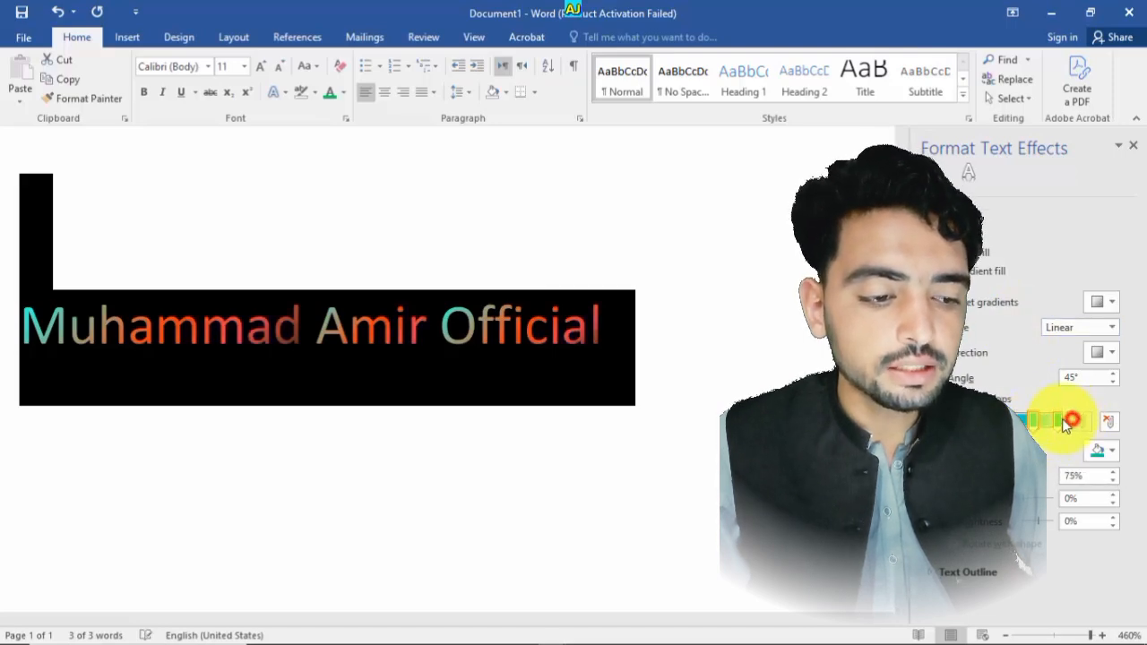
pyautogui.click(1109, 428)
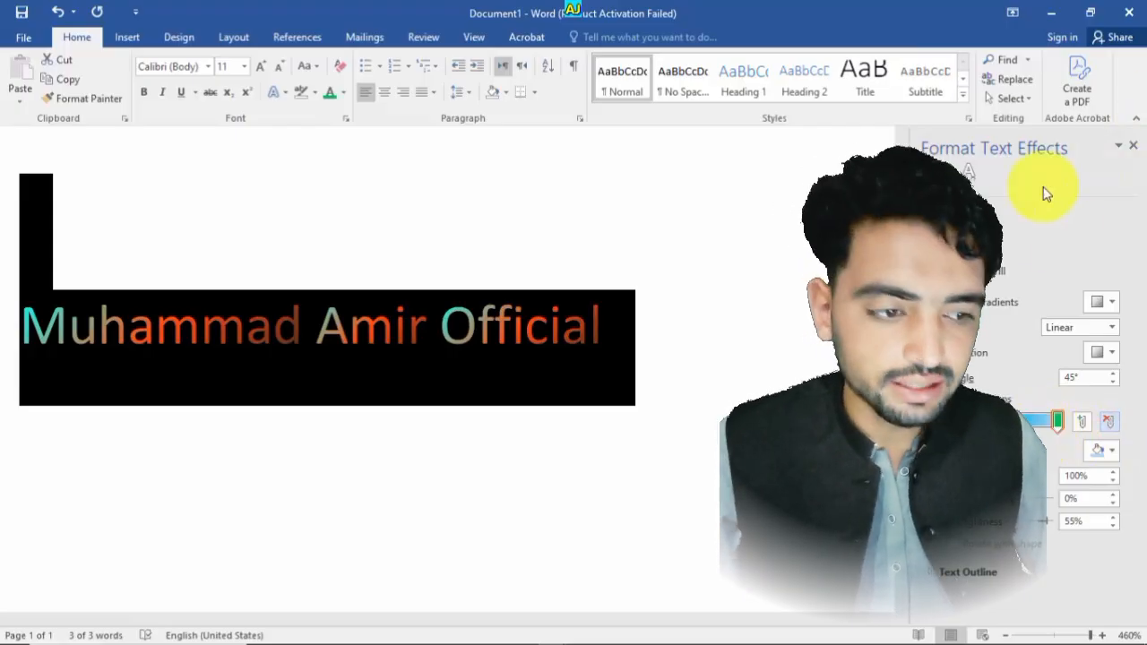
pyautogui.click(801, 346)
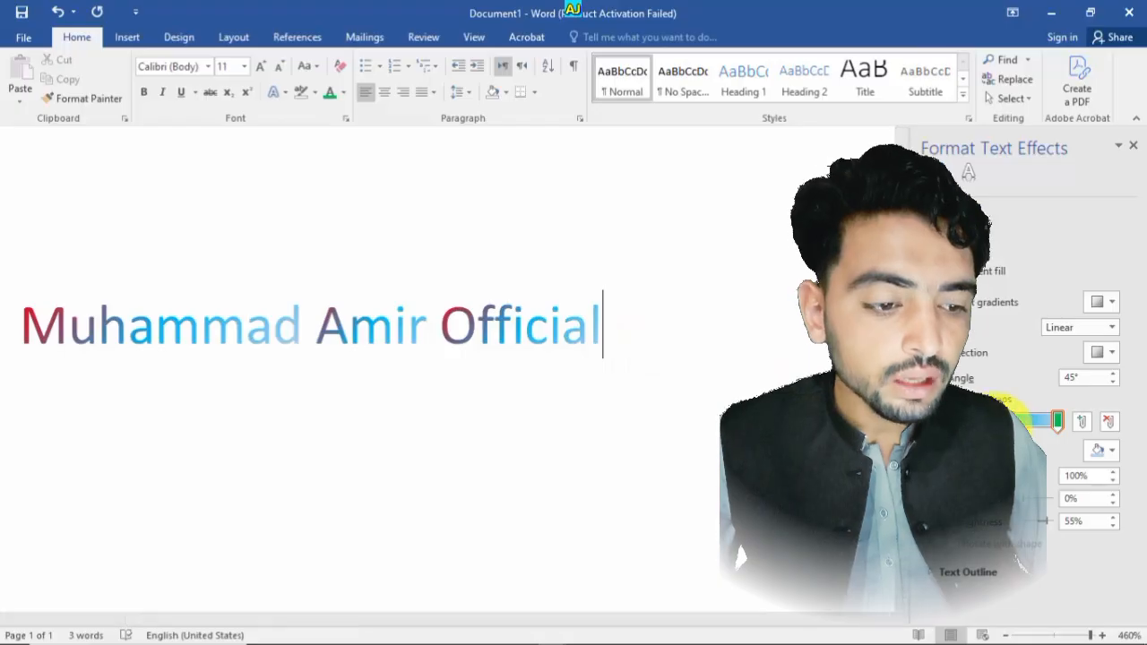
pyautogui.hotkey('ctrl', 'a')
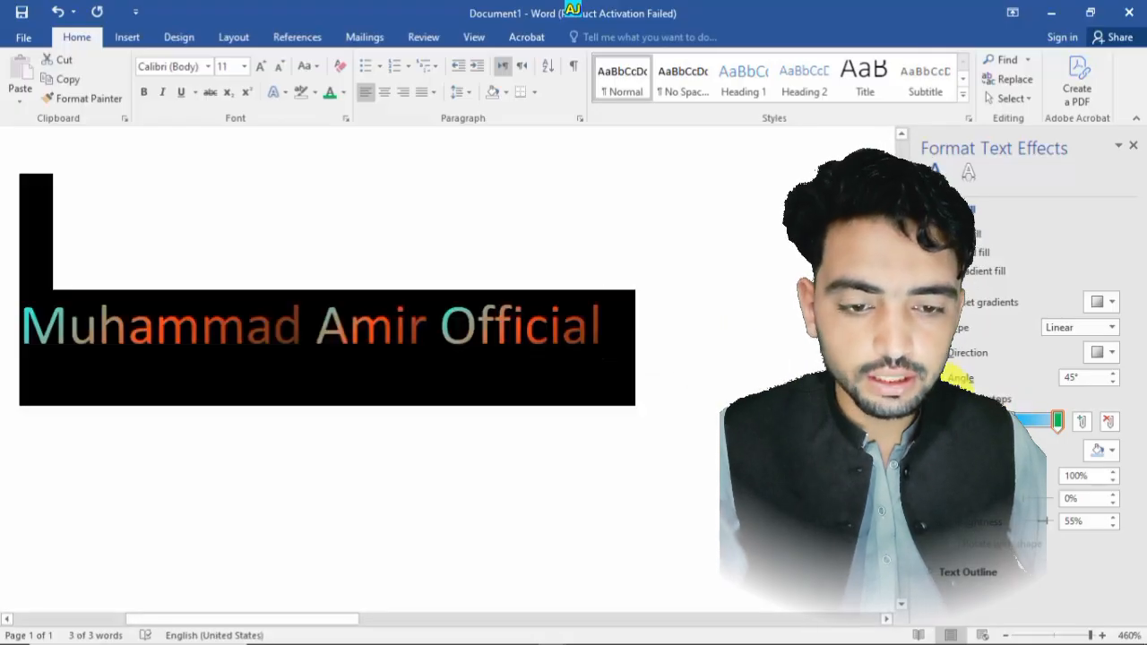
pyautogui.click(1030, 420)
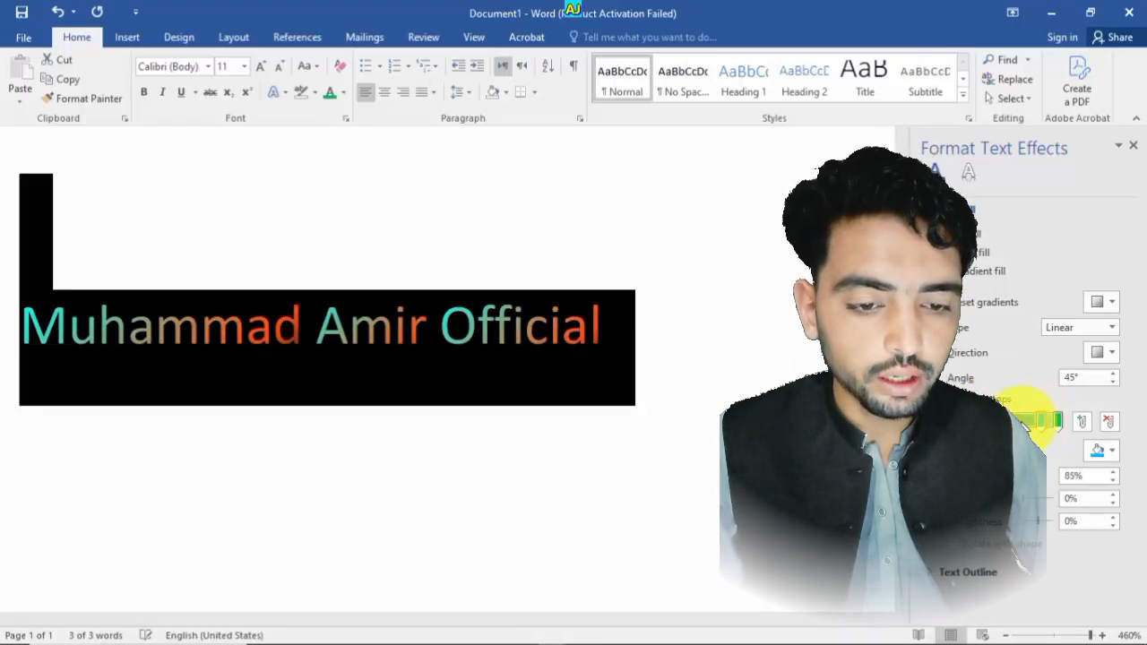
pyautogui.moveTo(1024, 424); pyautogui.dragTo(1064, 432)
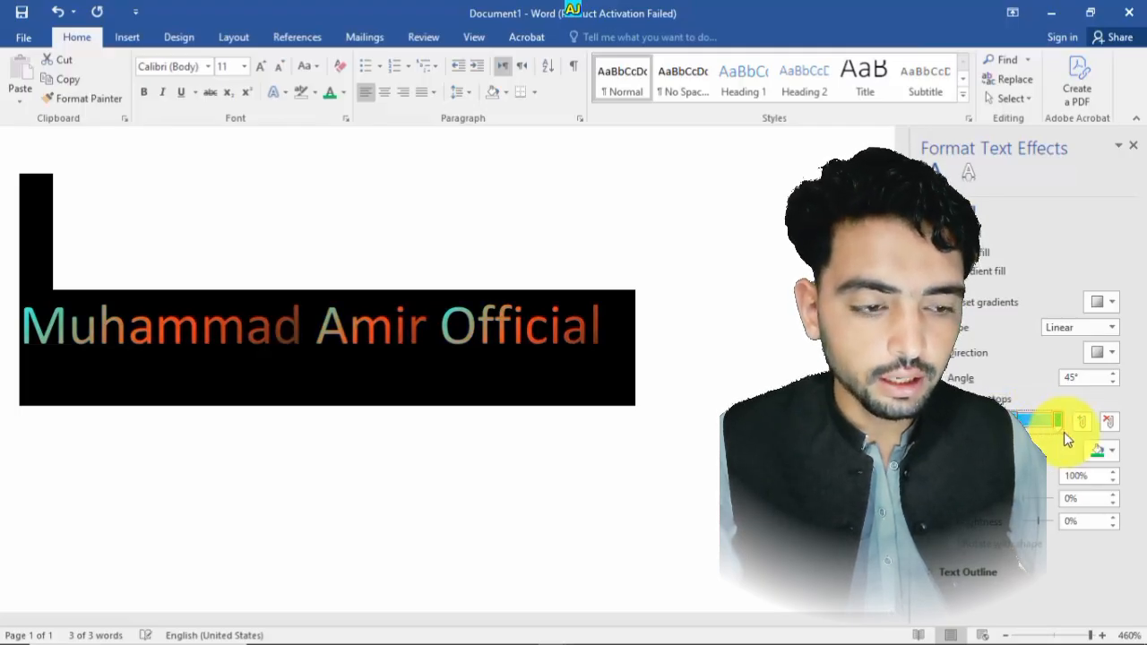
# - Set the gradient direction to Linear Up at 270°
pyautogui.click(1101, 356)
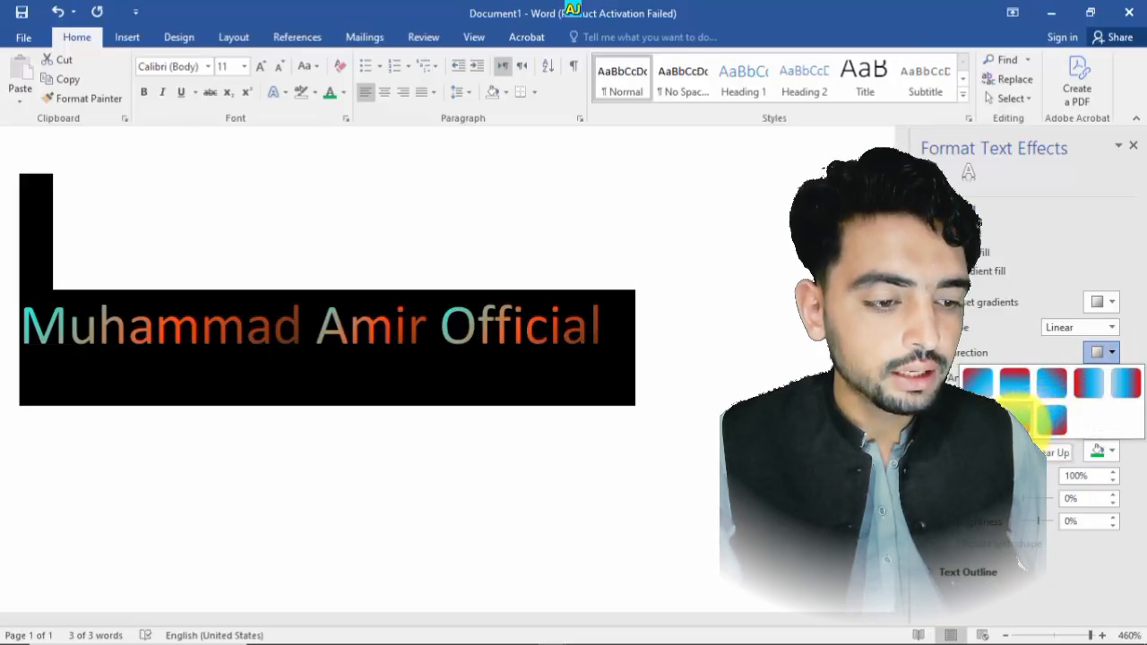
pyautogui.click(1018, 416)
pyautogui.click(750, 386)
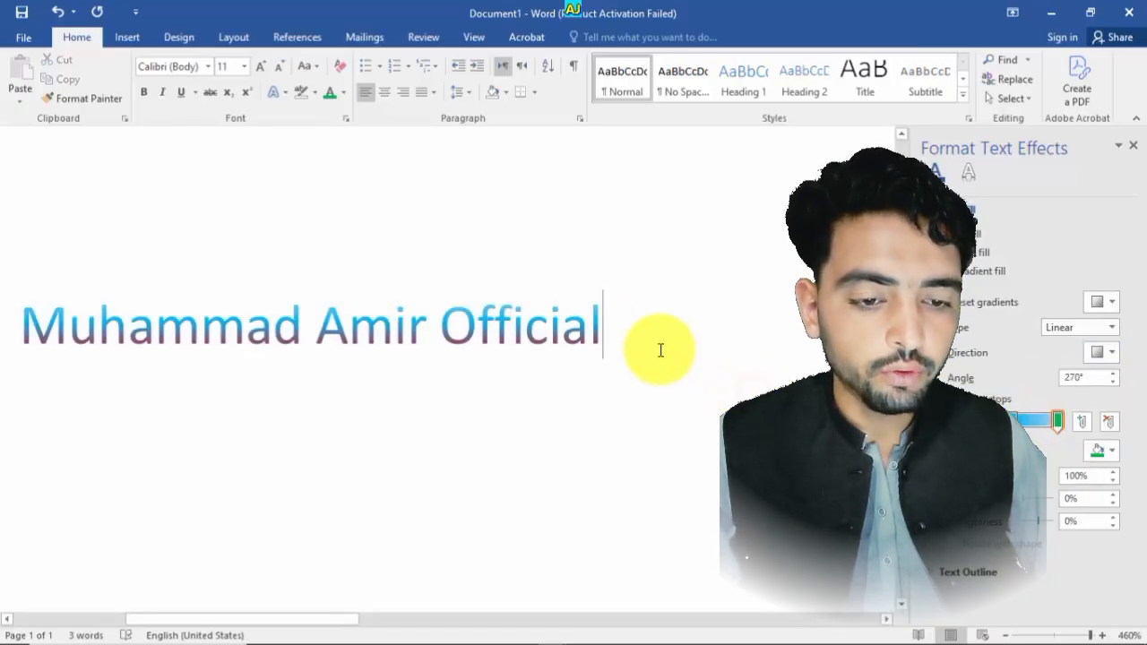
# - Reselect the whole line and nudge a gradient stop to about 59%
pyautogui.moveTo(617, 322); pyautogui.dragTo(21, 341)
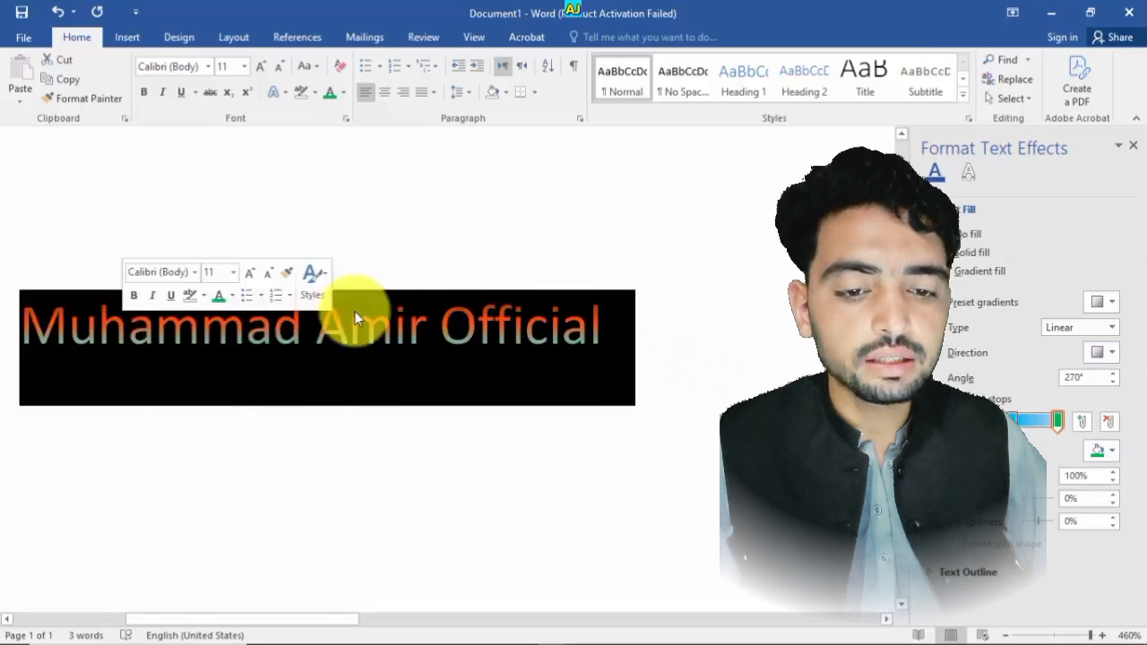
pyautogui.click(1021, 419)
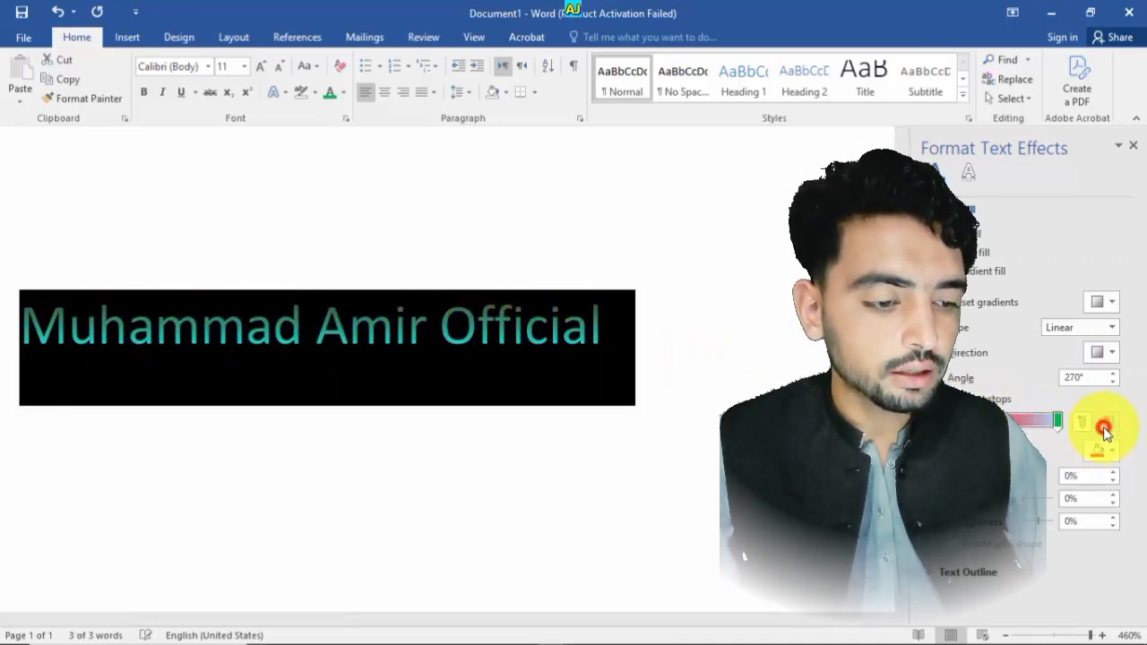
pyautogui.click(727, 391)
pyautogui.moveTo(641, 339); pyautogui.dragTo(22, 340)
pyautogui.click(1056, 421)
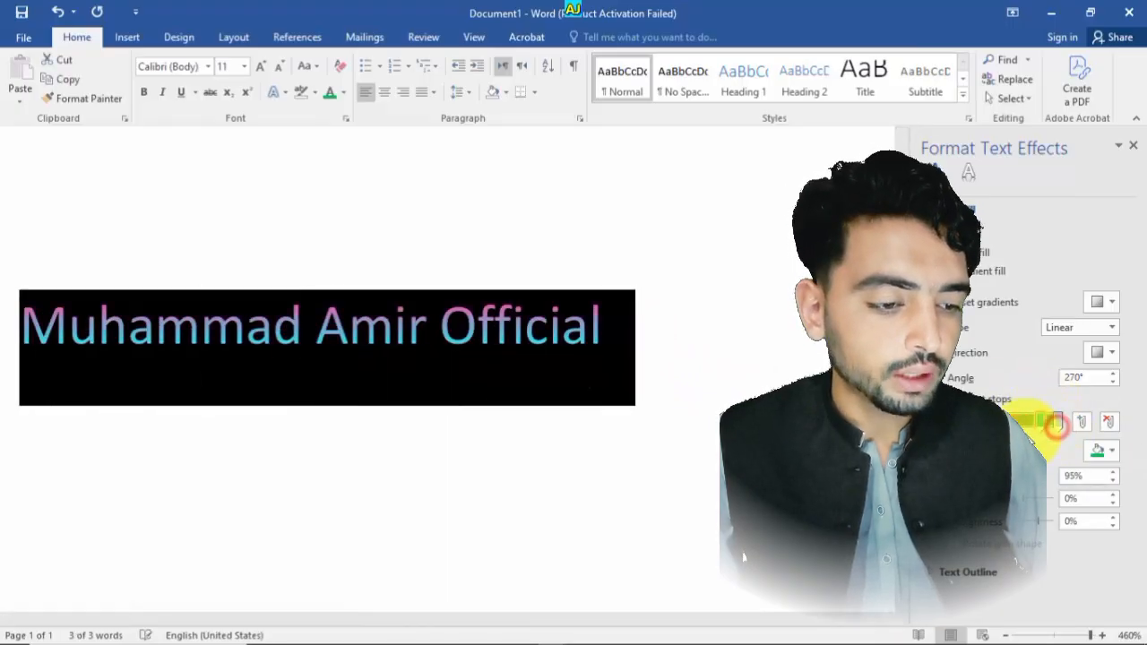
pyautogui.moveTo(1029, 433); pyautogui.dragTo(1019, 428)
pyautogui.click(789, 385)
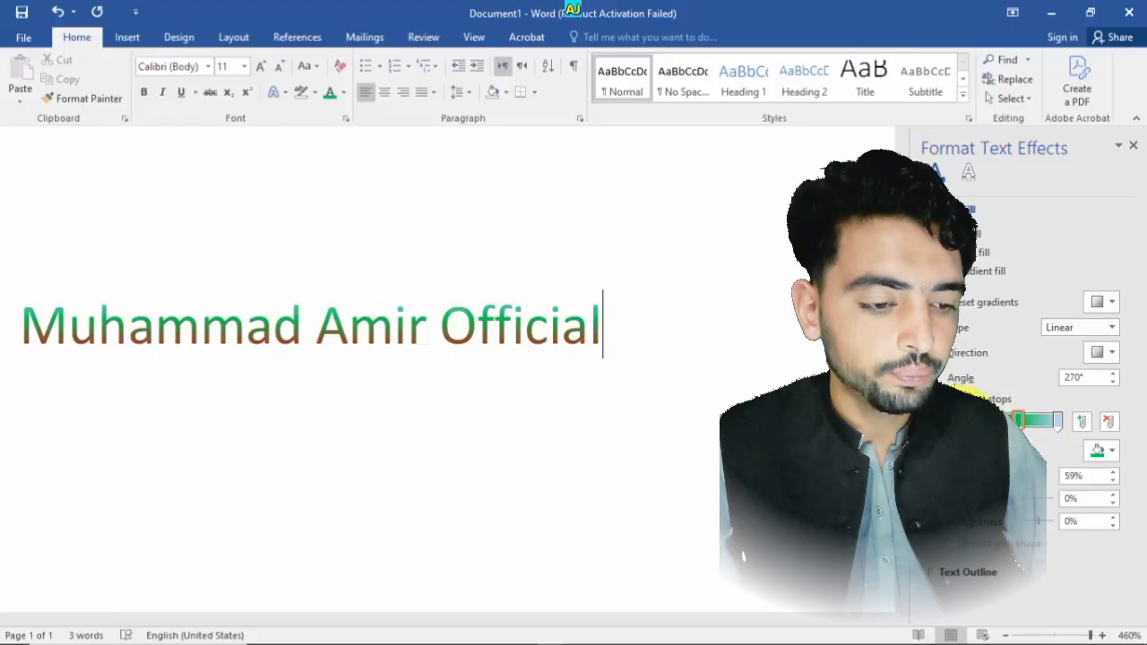
# - Remove a gradient stop and drag the remaining stop along the gradient bar
pyautogui.click(1025, 423)
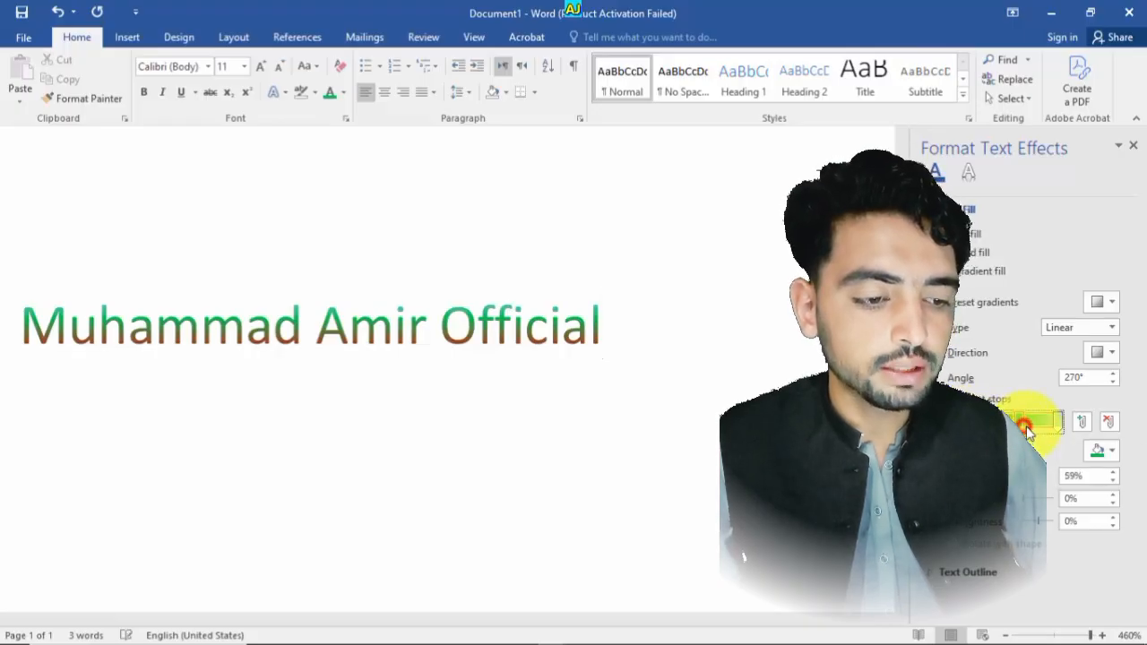
pyautogui.click(1056, 426)
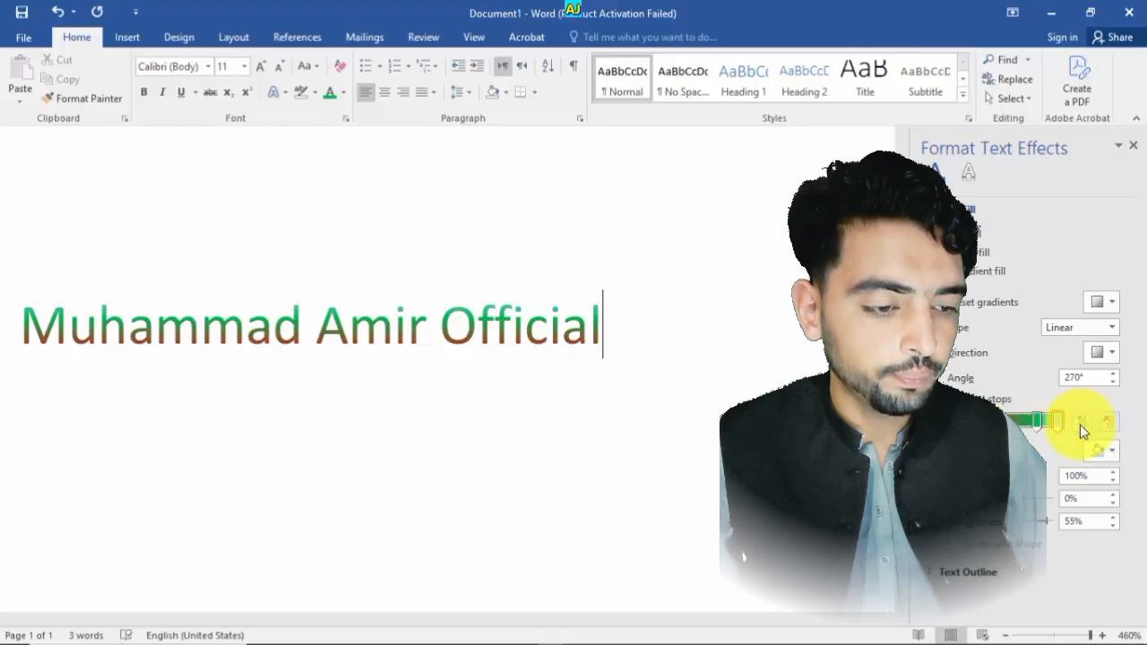
pyautogui.click(1108, 425)
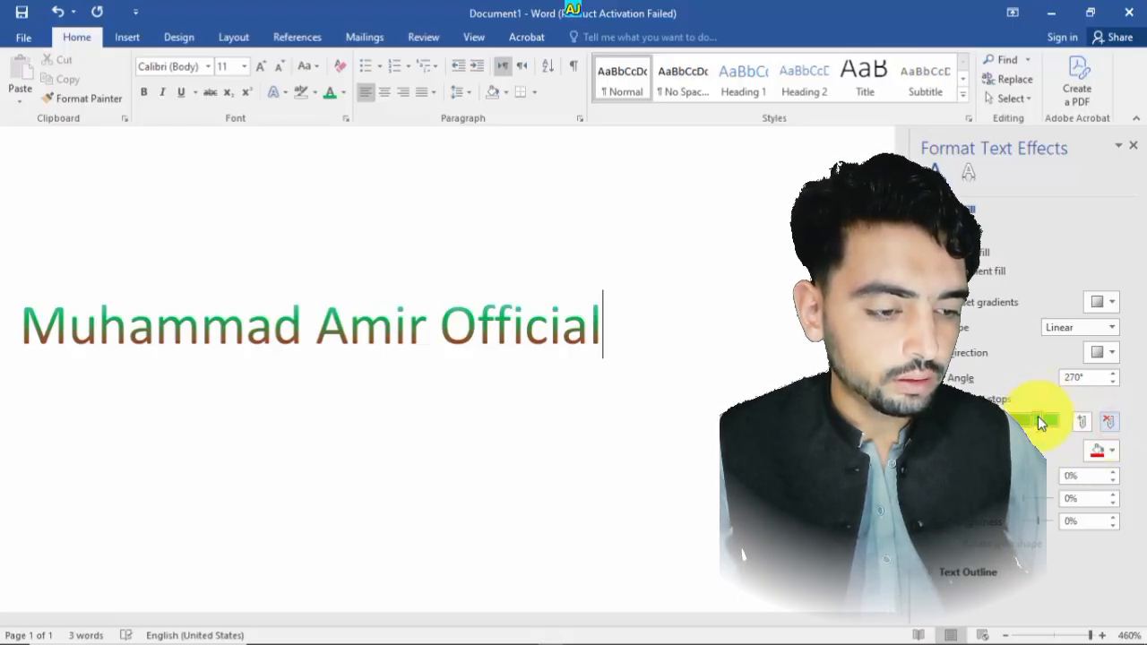
pyautogui.moveTo(1038, 419); pyautogui.dragTo(1080, 425)
# - Undo the last fill change on the selected text and reapply Gradient fill
pyautogui.moveTo(619, 335); pyautogui.dragTo(25, 284)
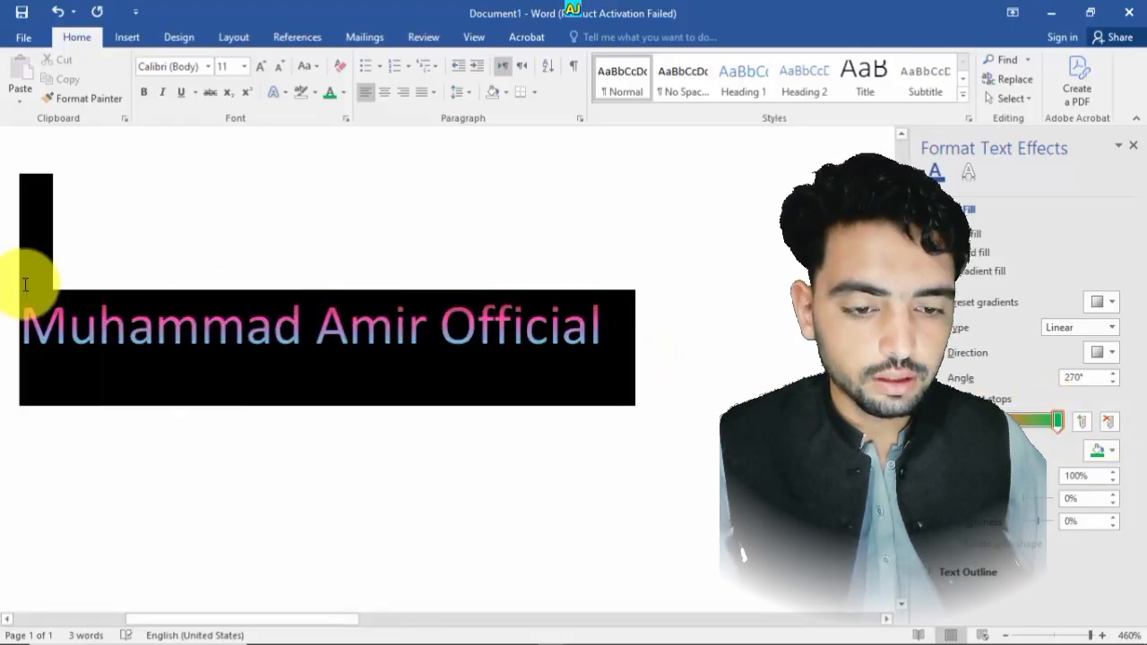
pyautogui.click(1053, 422)
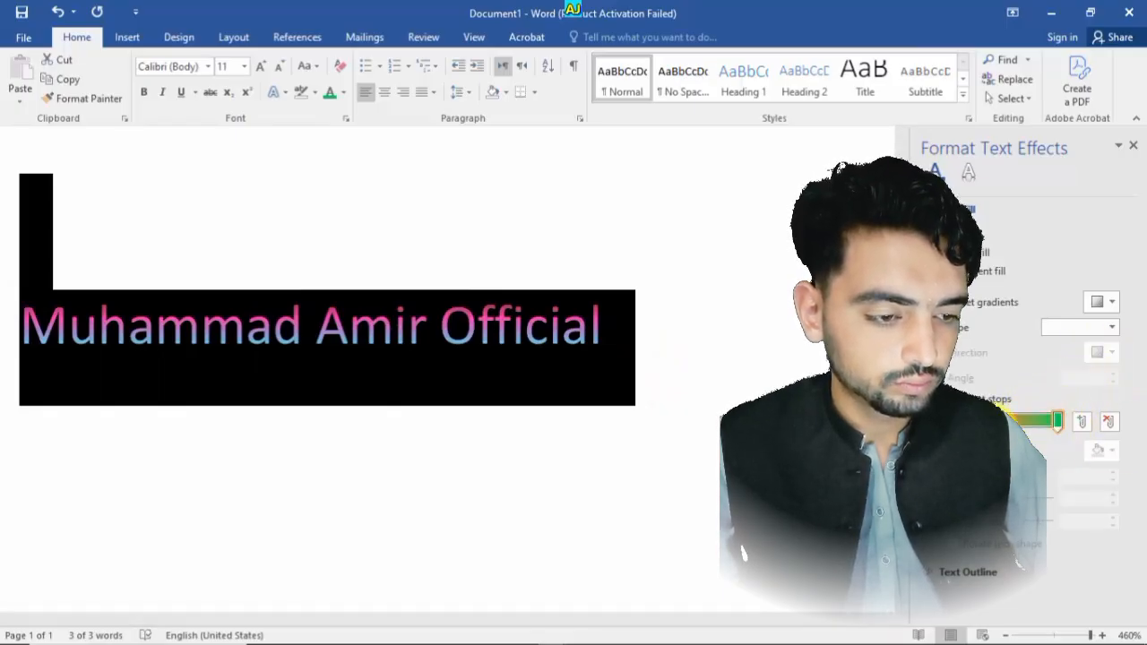
pyautogui.click(753, 395)
pyautogui.hotkey('ctrl', 'z')
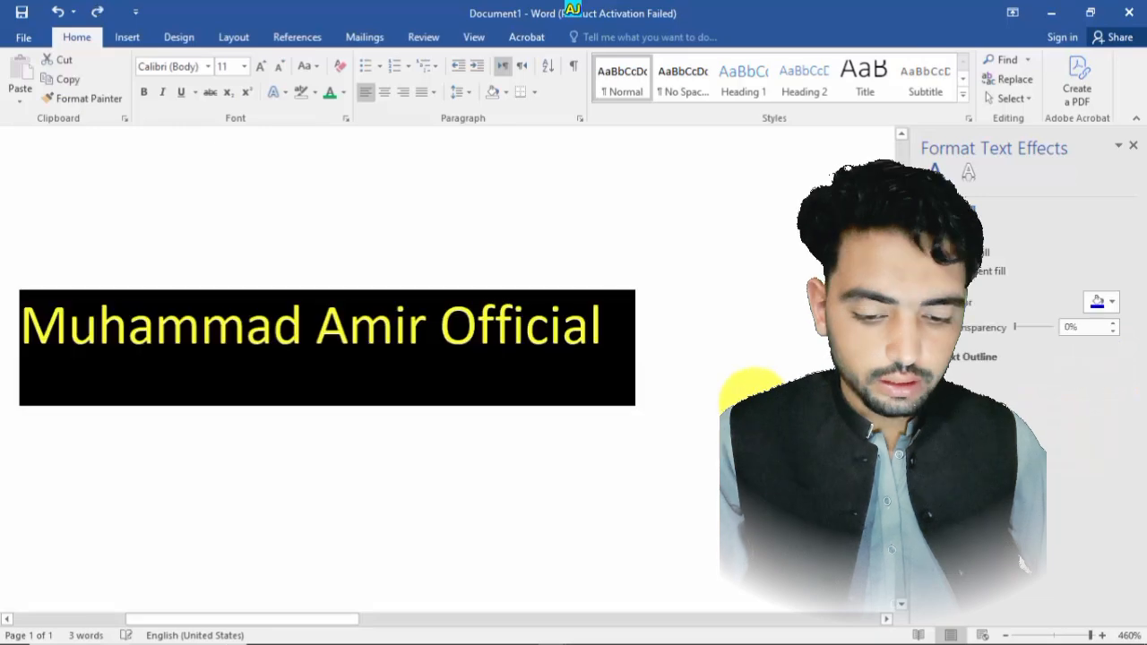
pyautogui.click(979, 270)
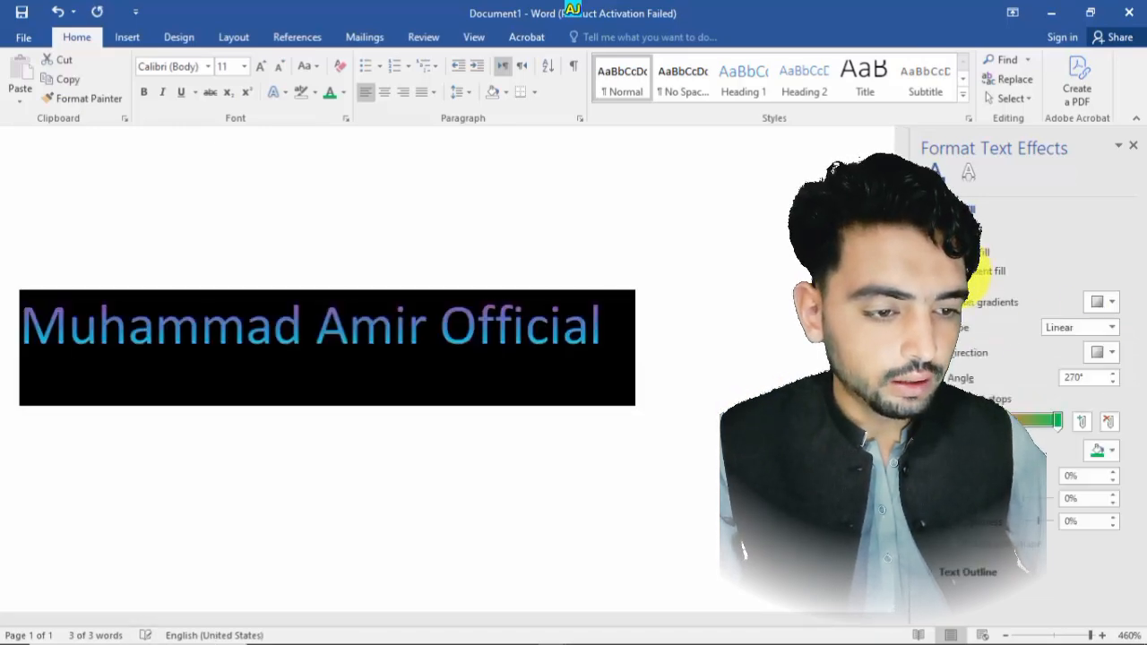
# - Reselect the text and move a gradient stop to 43%
pyautogui.moveTo(1064, 421); pyautogui.dragTo(1029, 428)
pyautogui.click(648, 338)
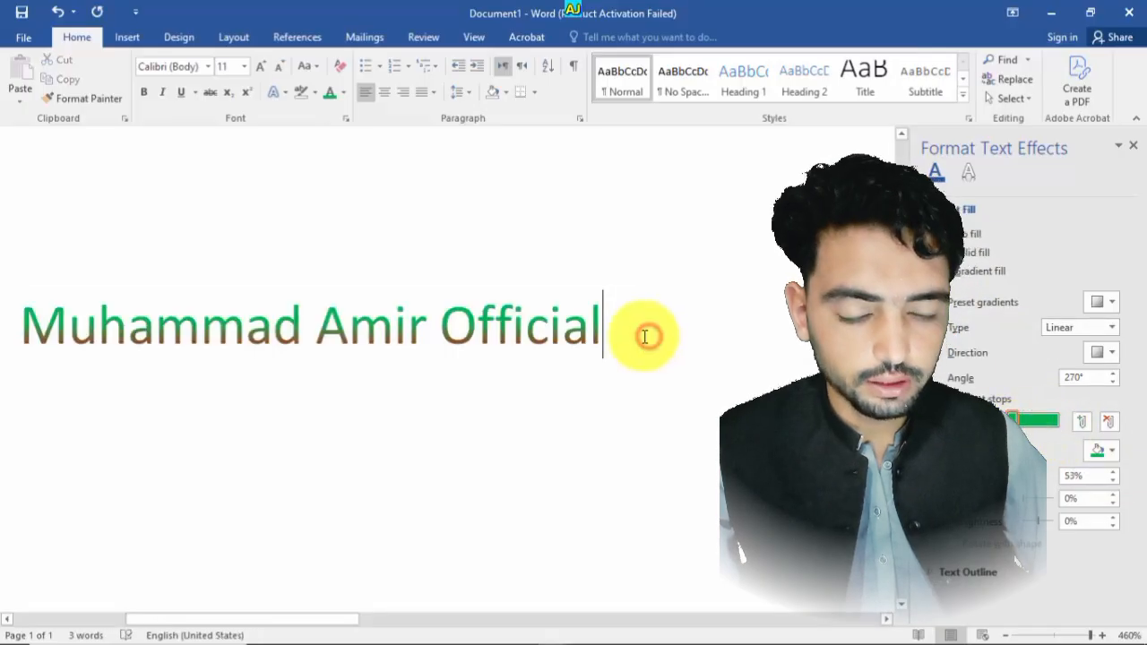
pyautogui.moveTo(613, 328); pyautogui.dragTo(189, 326)
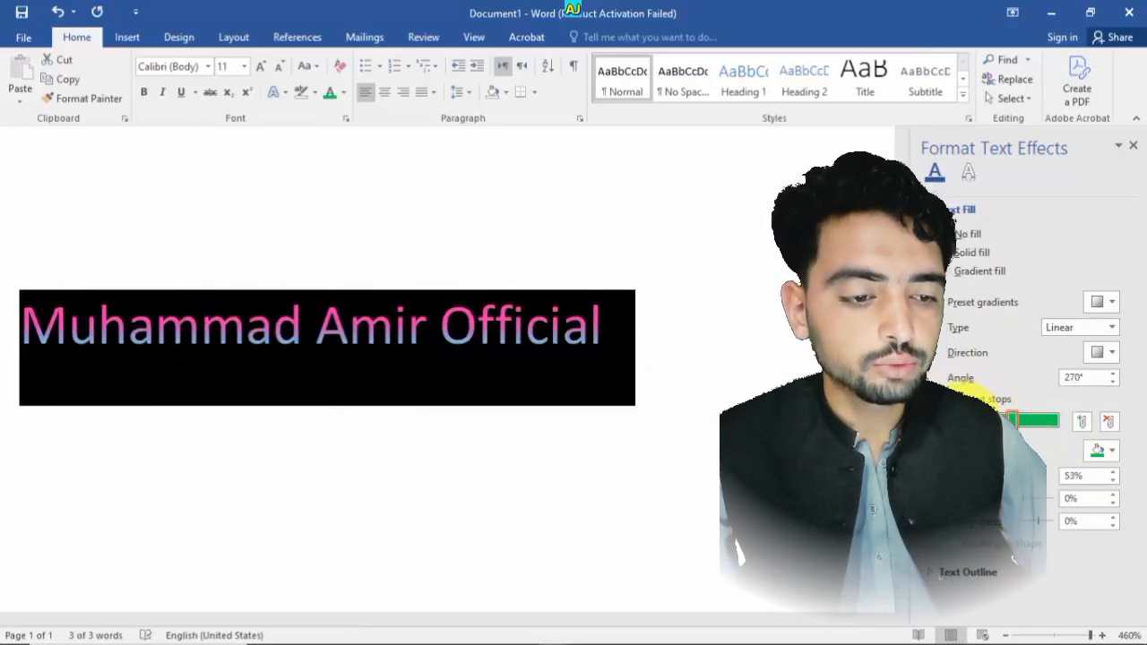
pyautogui.moveTo(959, 419)
pyautogui.mouseDown()
pyautogui.moveTo(981, 422)
pyautogui.moveTo(968, 423)
pyautogui.mouseUp()
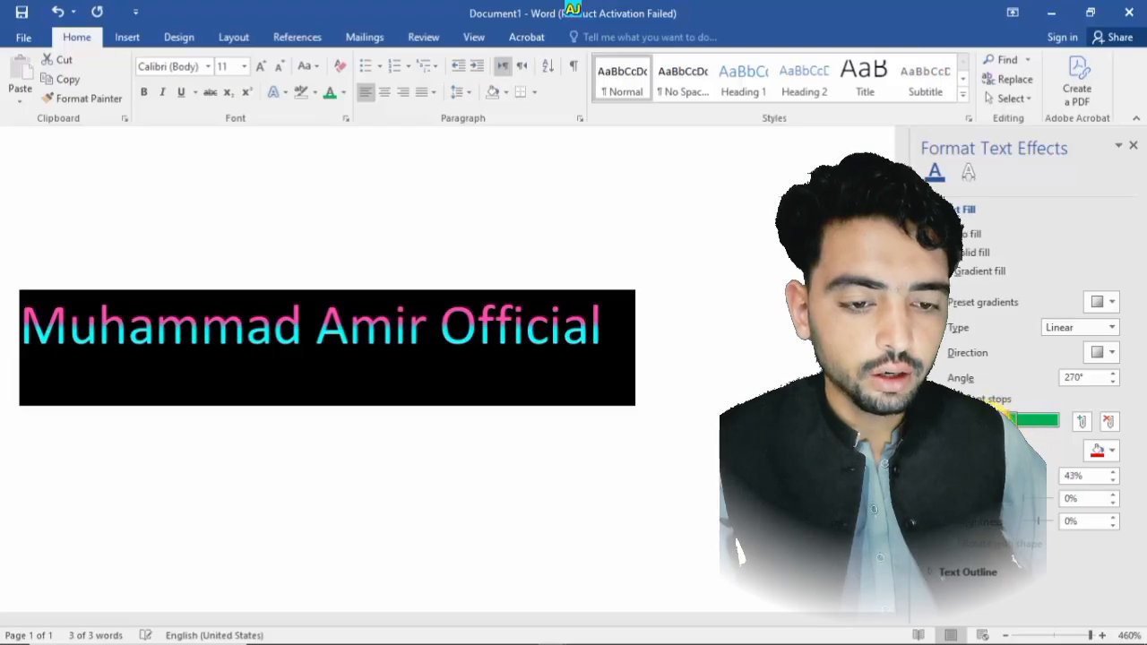
# - Deselect the gradient line and close the Format Text Effects pane
pyautogui.click(599, 391)
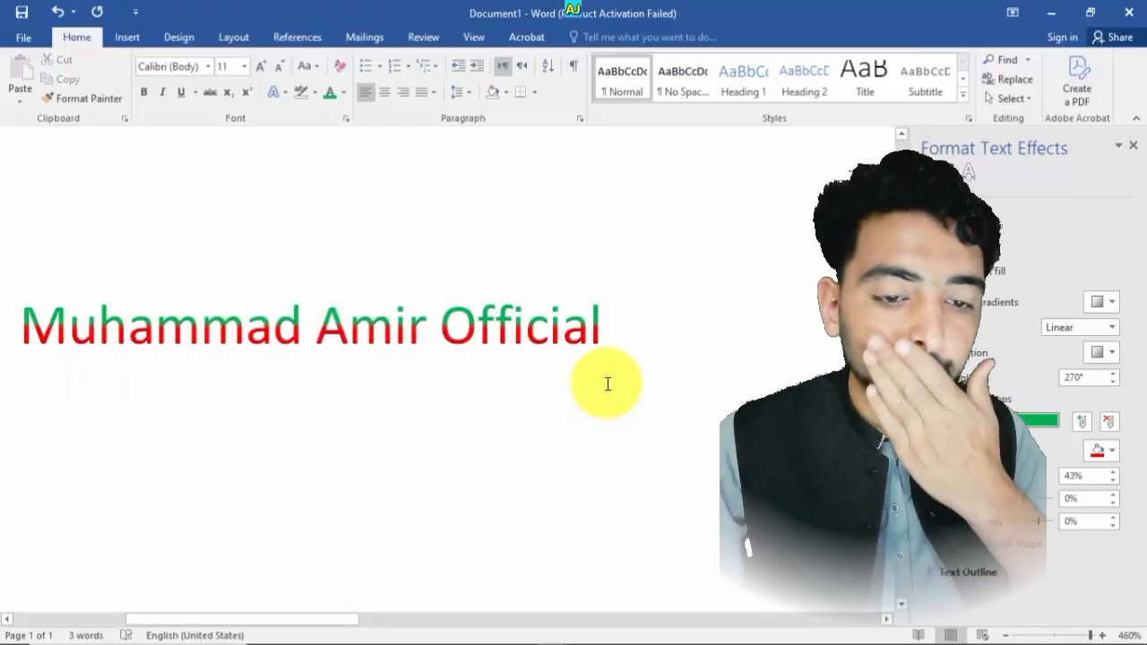
pyautogui.click(1133, 146)
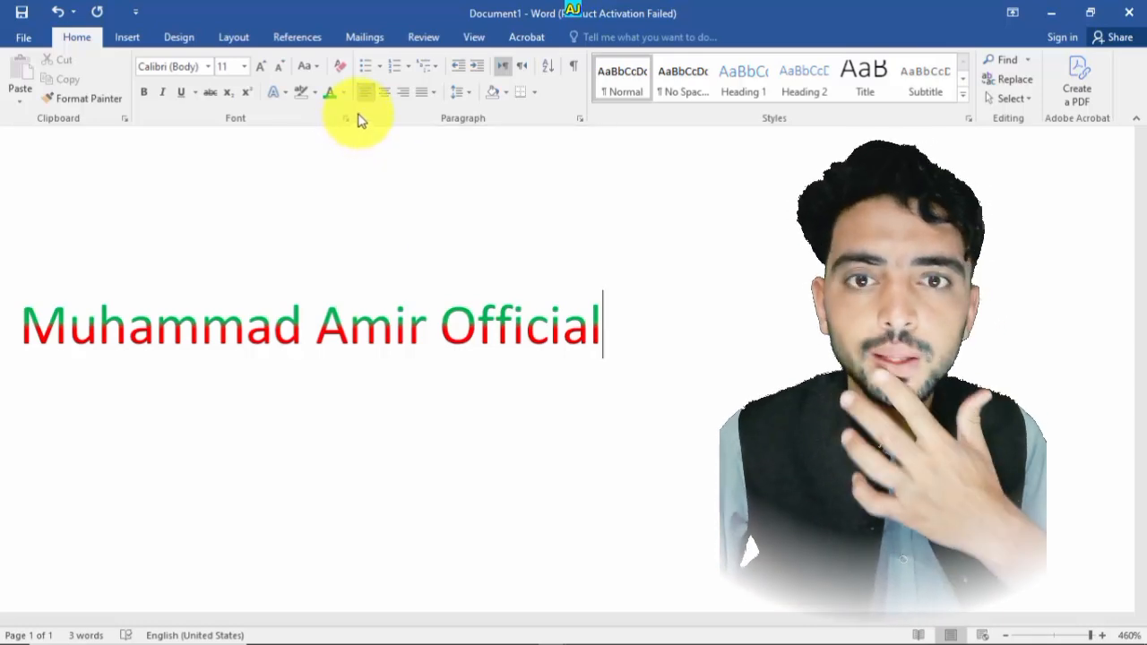
pyautogui.click(346, 93)
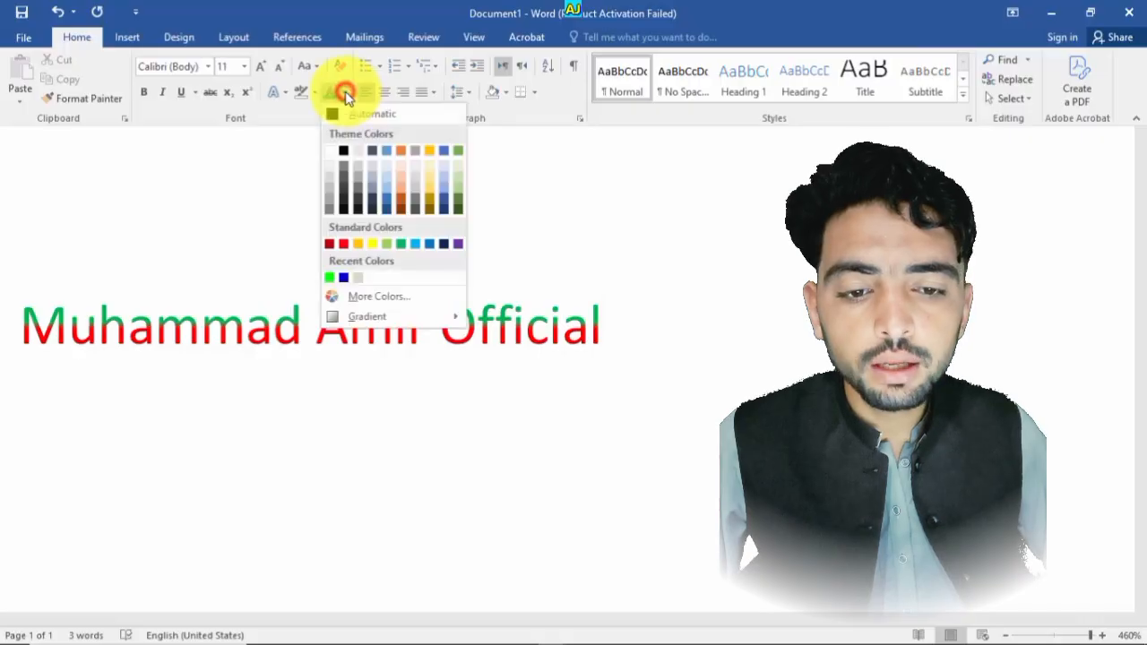
pyautogui.click(345, 93)
# - Clear all formatting from the line, then undo the clearing
pyautogui.click(315, 67)
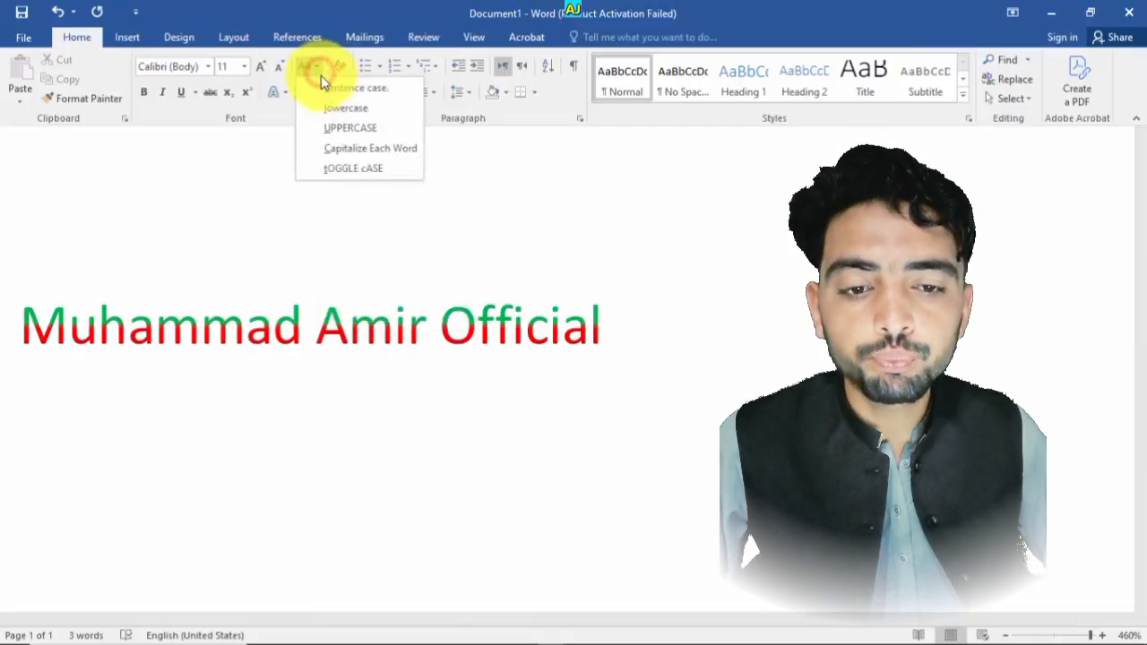
pyautogui.click(341, 69)
pyautogui.click(341, 69)
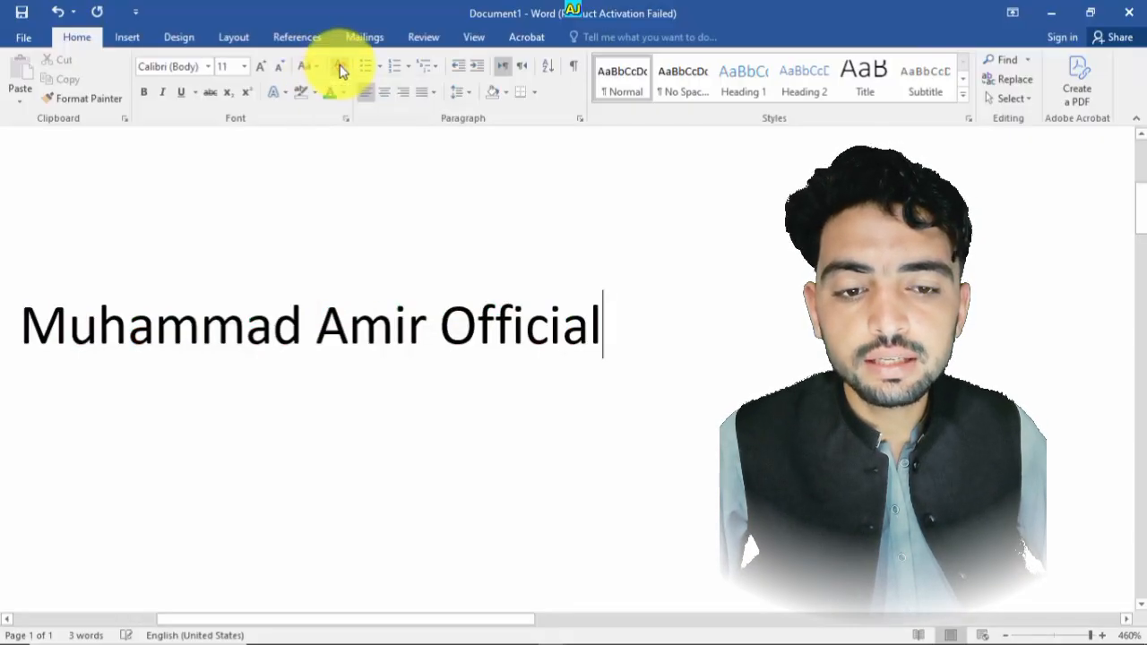
pyautogui.hotkey('ctrl', 'z')
pyautogui.click(505, 212)
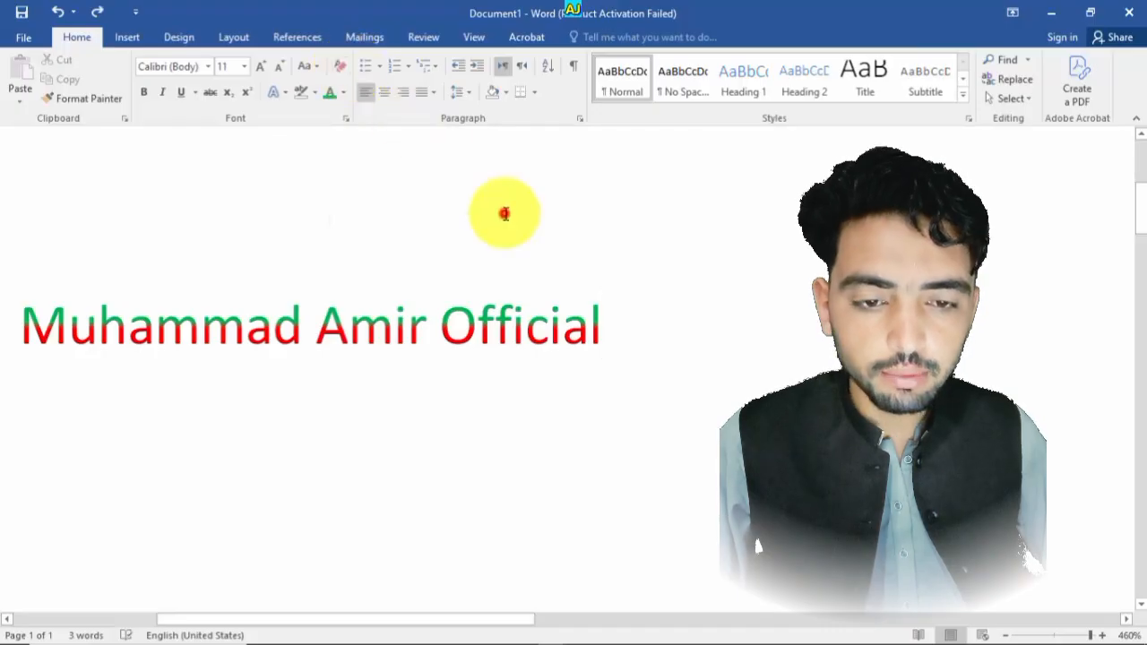
# - Select the whole line and make it bold, italic and underlined
pyautogui.moveTo(628, 331); pyautogui.dragTo(135, 359)
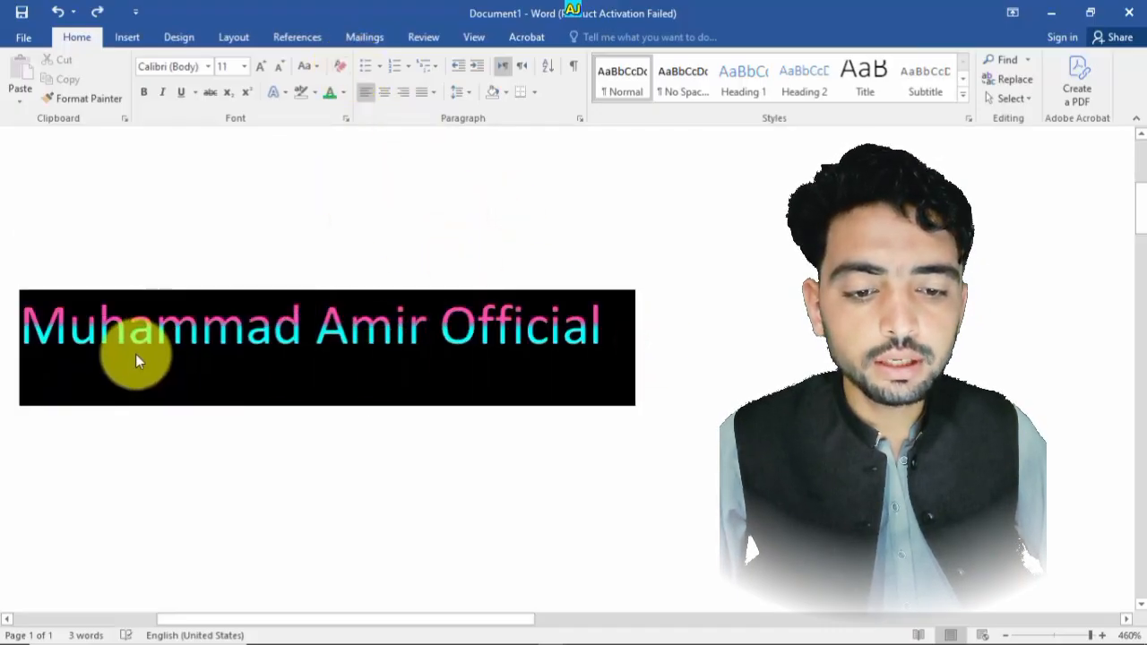
pyautogui.click(143, 92)
pyautogui.click(162, 92)
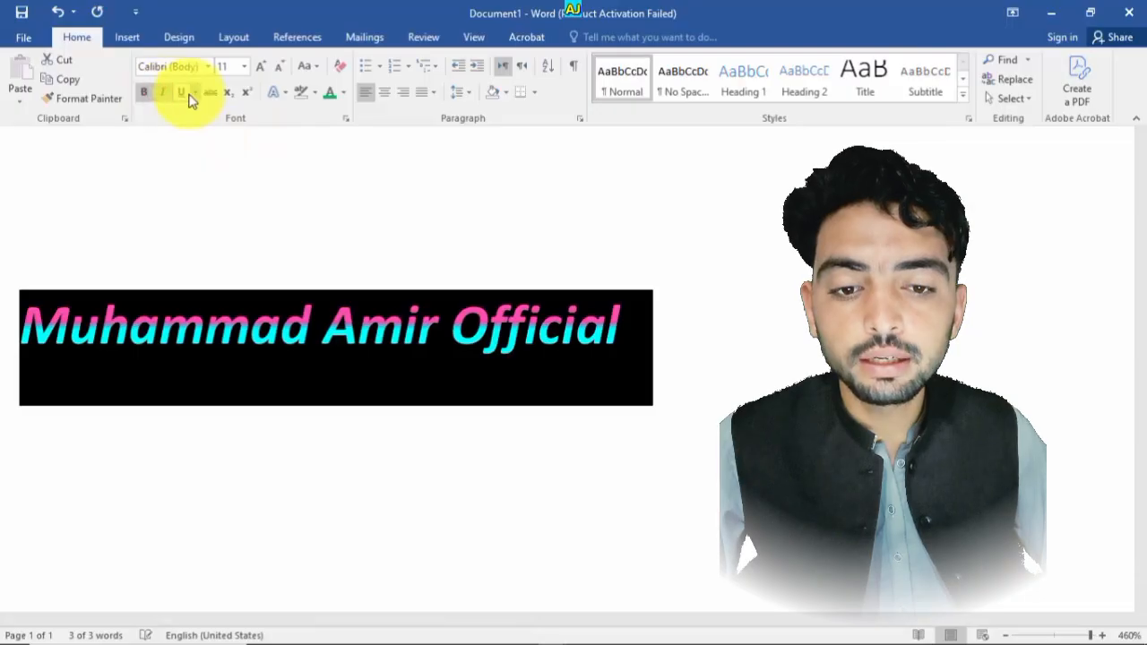
pyautogui.click(184, 93)
pyautogui.click(660, 402)
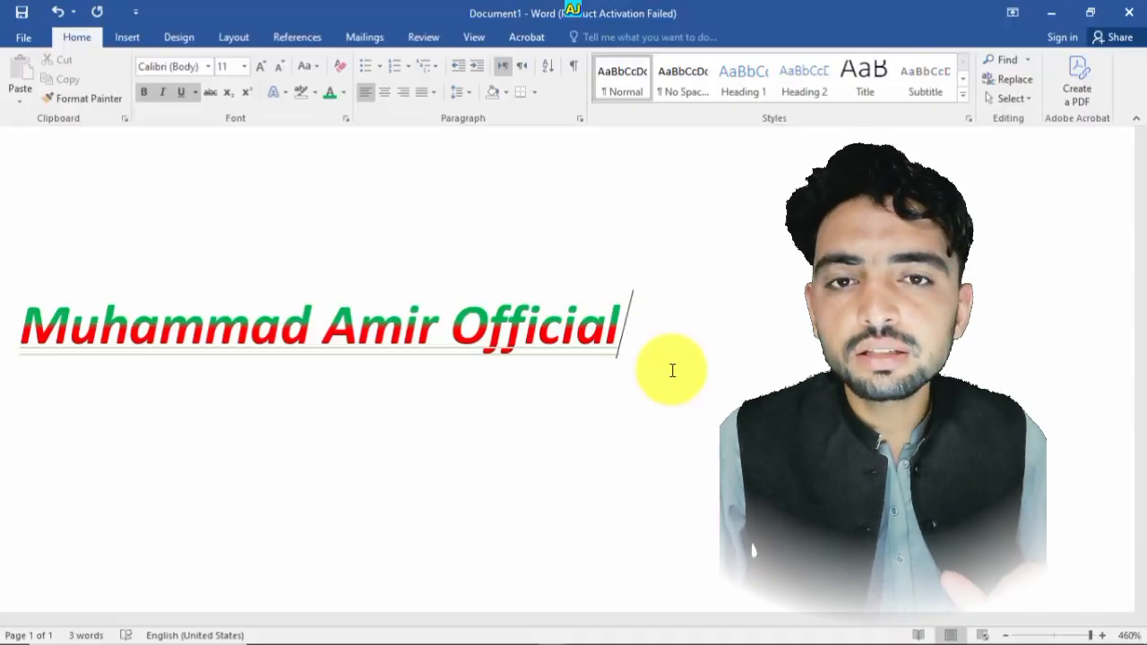
# - Reselect the whole line and clear all of its formatting
pyautogui.moveTo(657, 344); pyautogui.dragTo(136, 325)
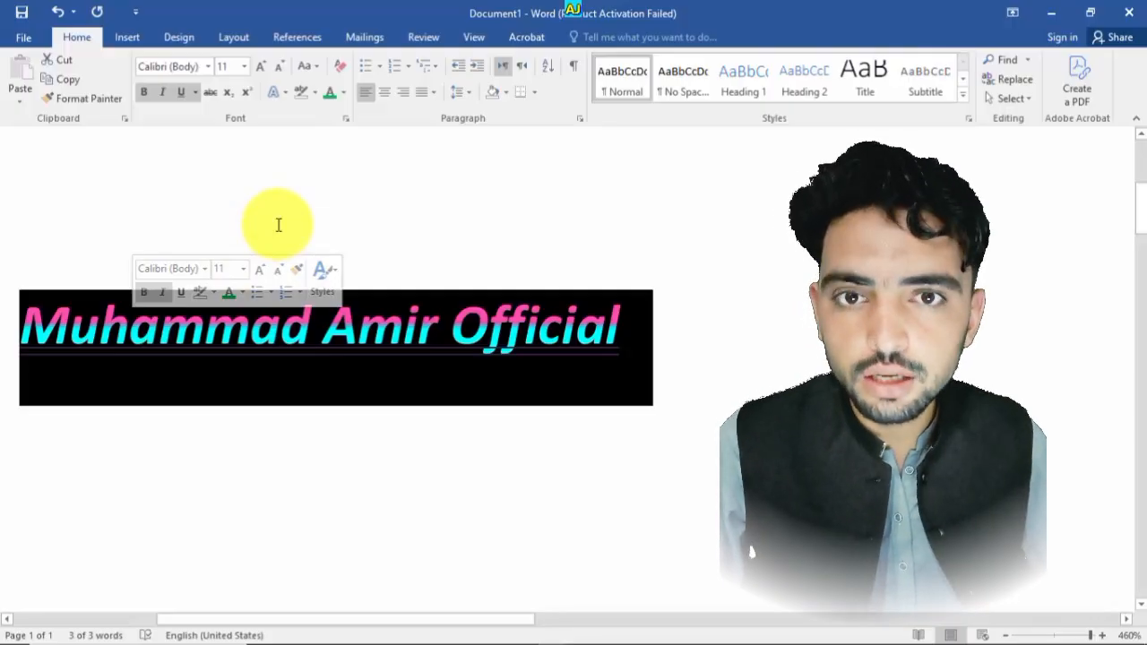
pyautogui.click(345, 67)
pyautogui.click(606, 346)
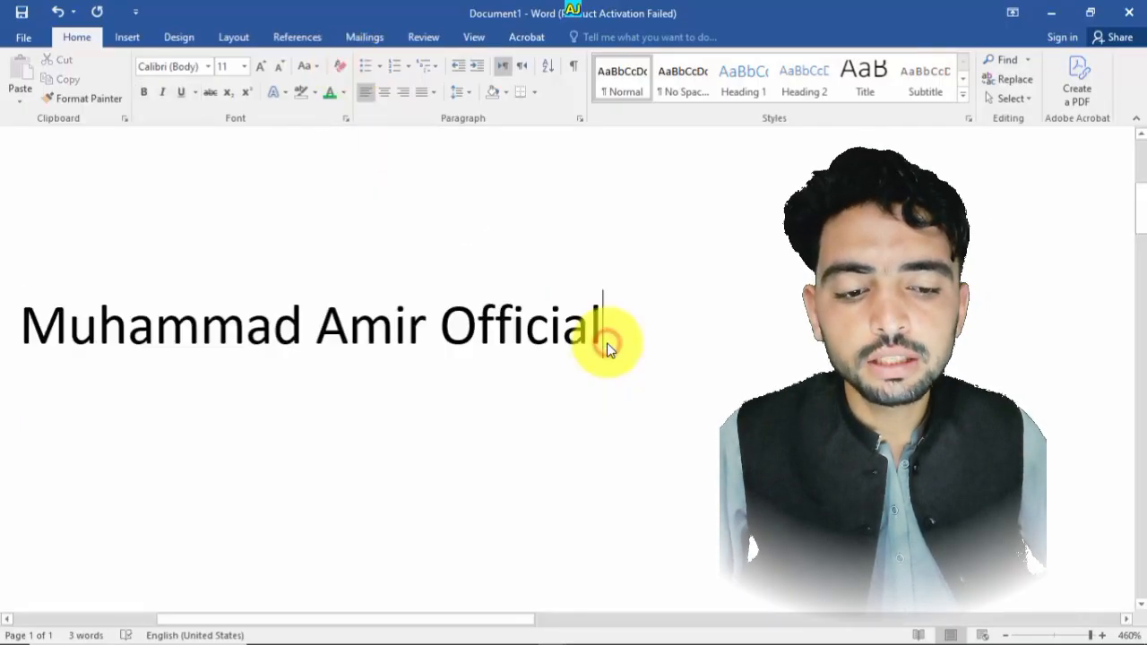
# - Select the line and open the Change Case options without picking one
pyautogui.moveTo(607, 346); pyautogui.dragTo(65, 368)
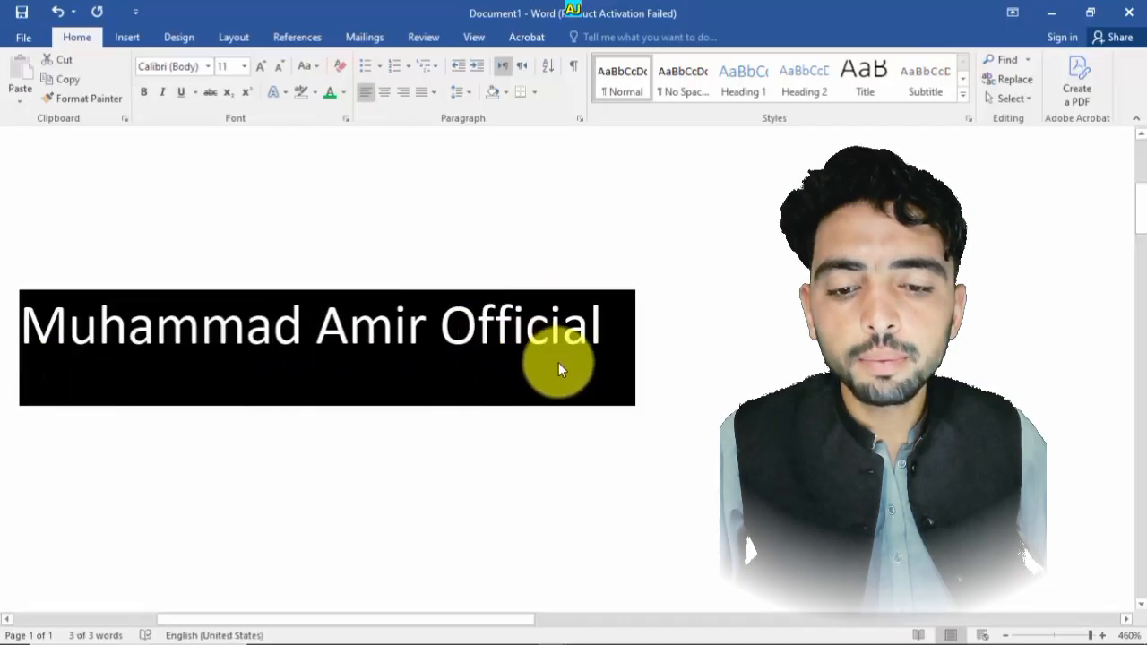
pyautogui.click(668, 380)
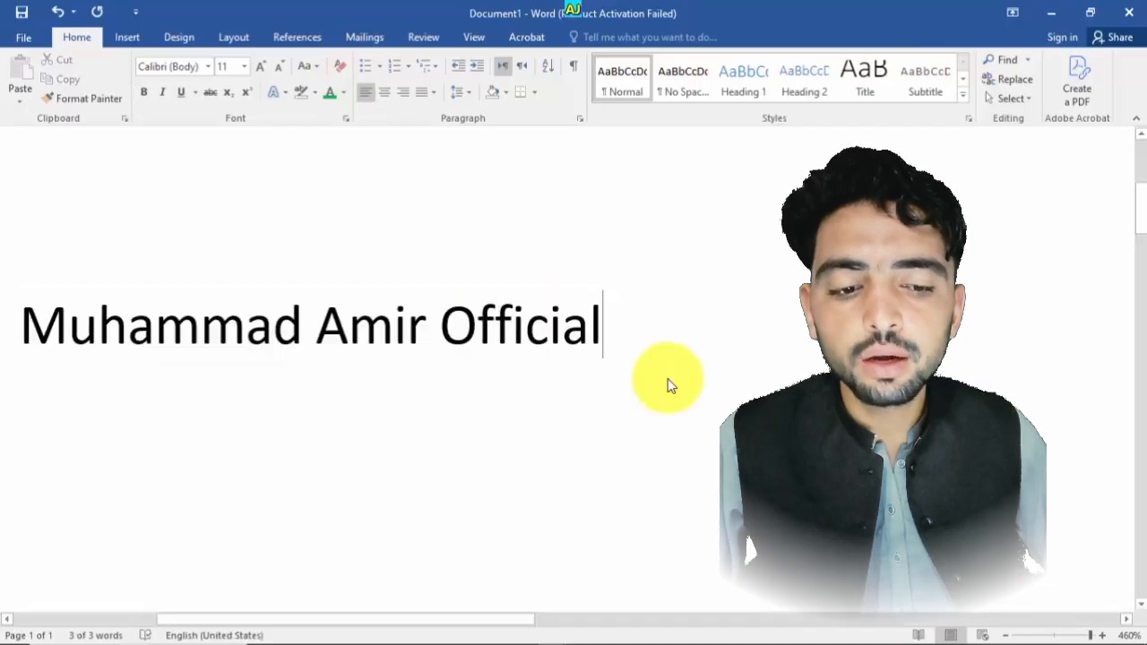
pyautogui.click(314, 76)
pyautogui.click(630, 326)
pyautogui.moveTo(630, 325); pyautogui.dragTo(77, 302)
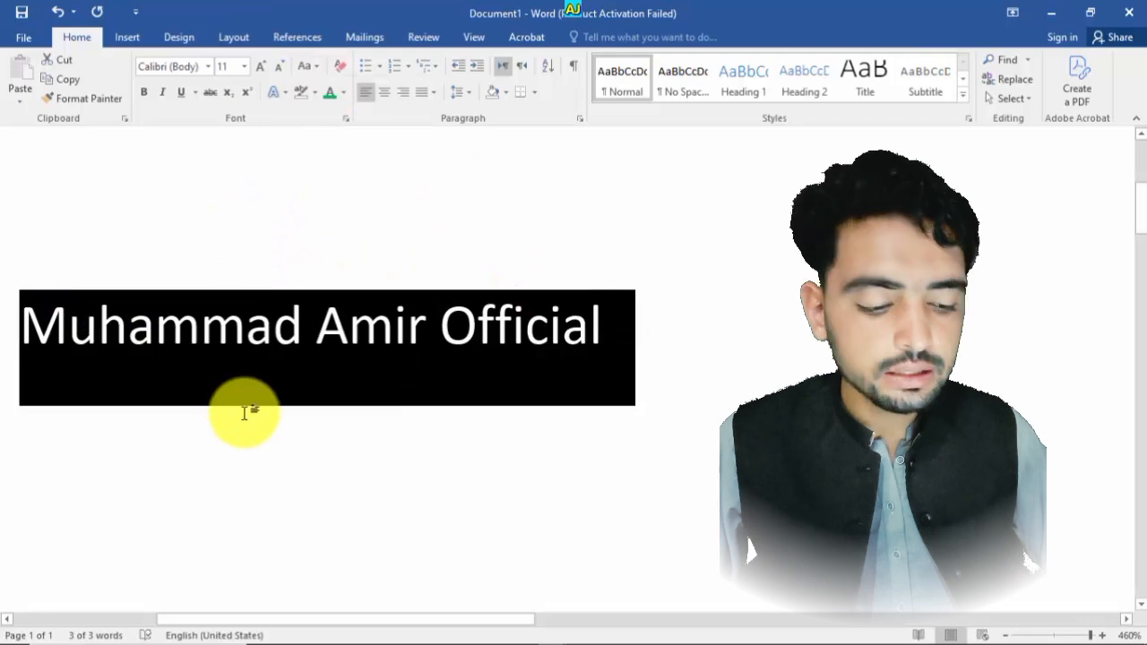
pyautogui.click(319, 71)
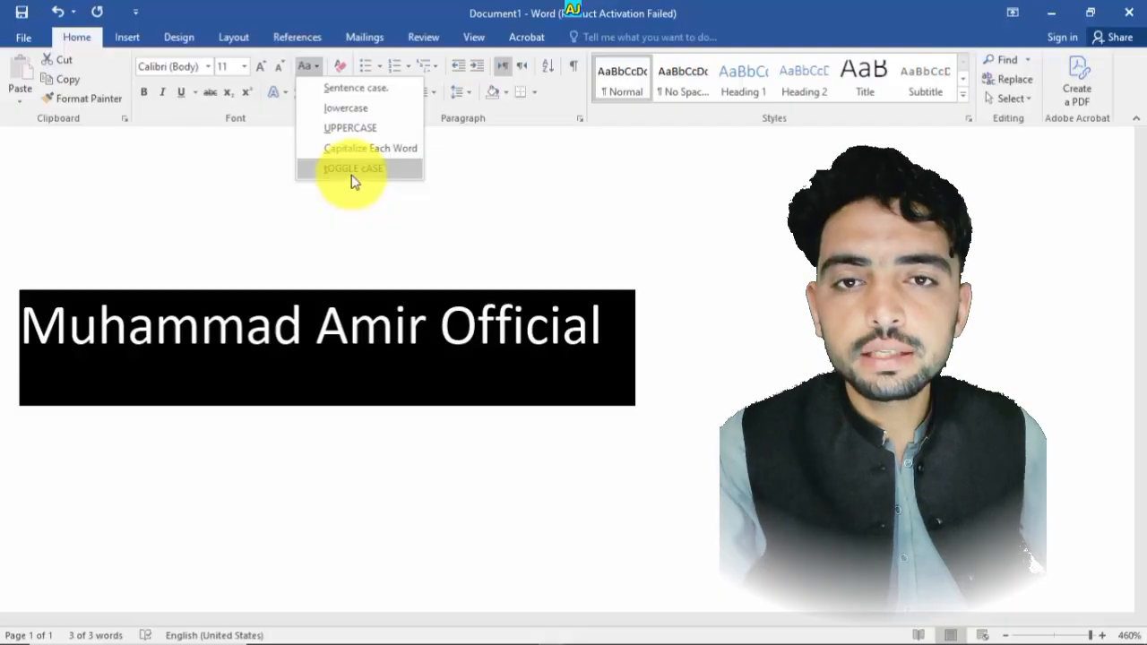
pyautogui.click(484, 170)
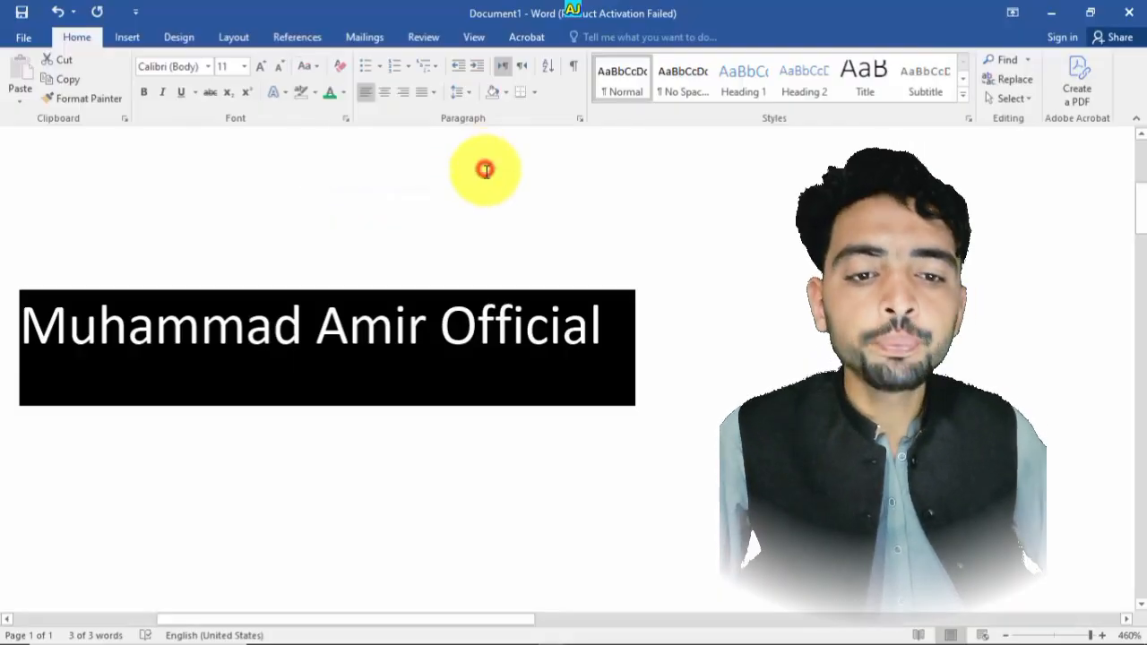
# - Select the whole line and delete it
pyautogui.click(569, 288)
pyautogui.moveTo(617, 346); pyautogui.dragTo(163, 307)
pyautogui.press('Delete')
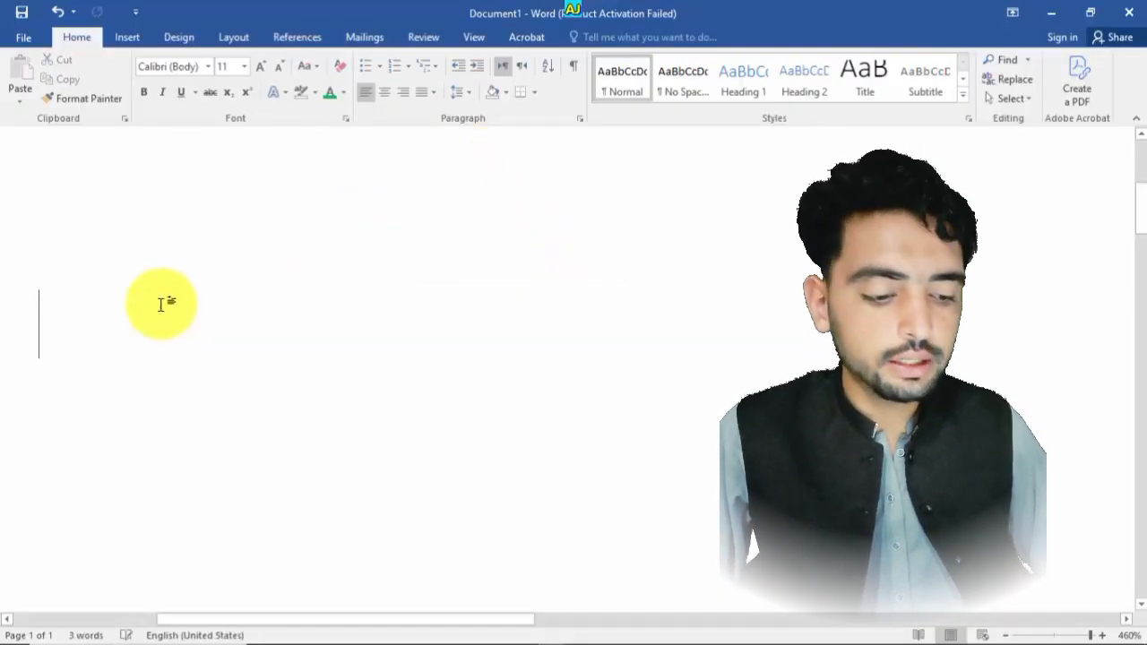
# - Type the sample sentence beginning 'Hi I am amir. I am a youtuber as' on the empty page
pyautogui.click(306, 66)
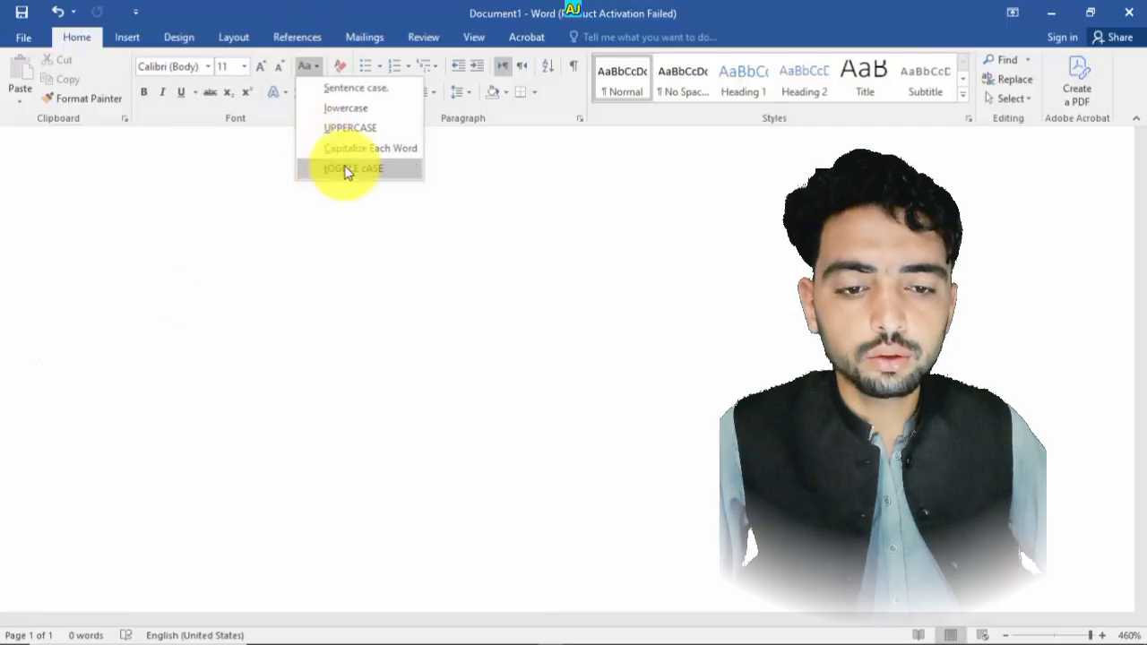
pyautogui.click(252, 288)
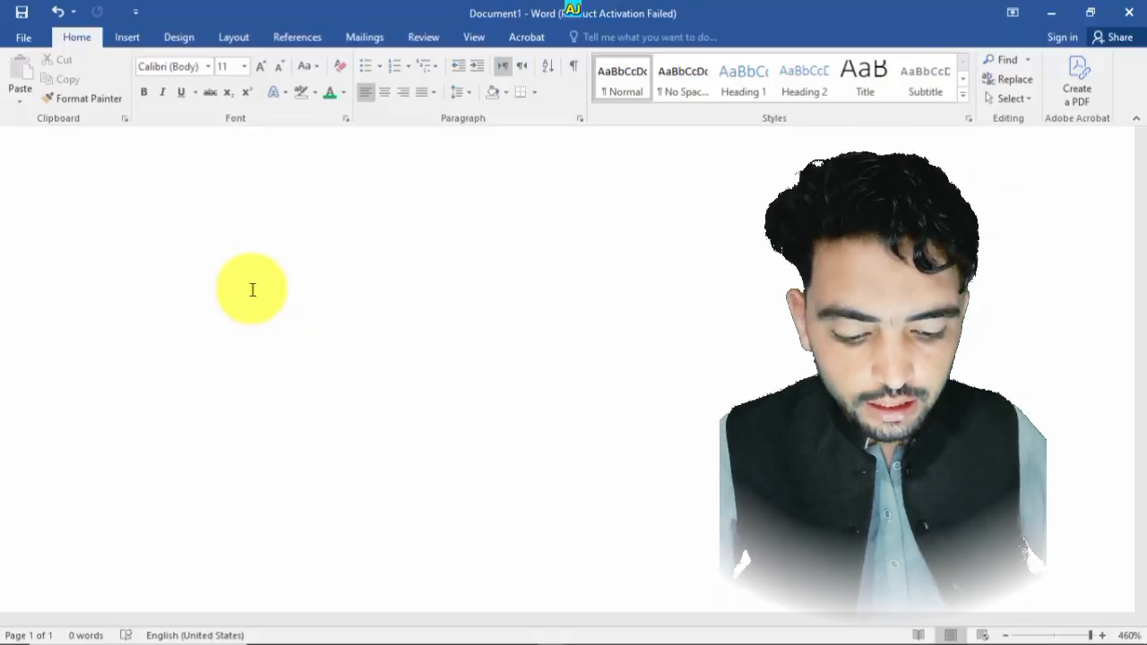
pyautogui.write('hi ')
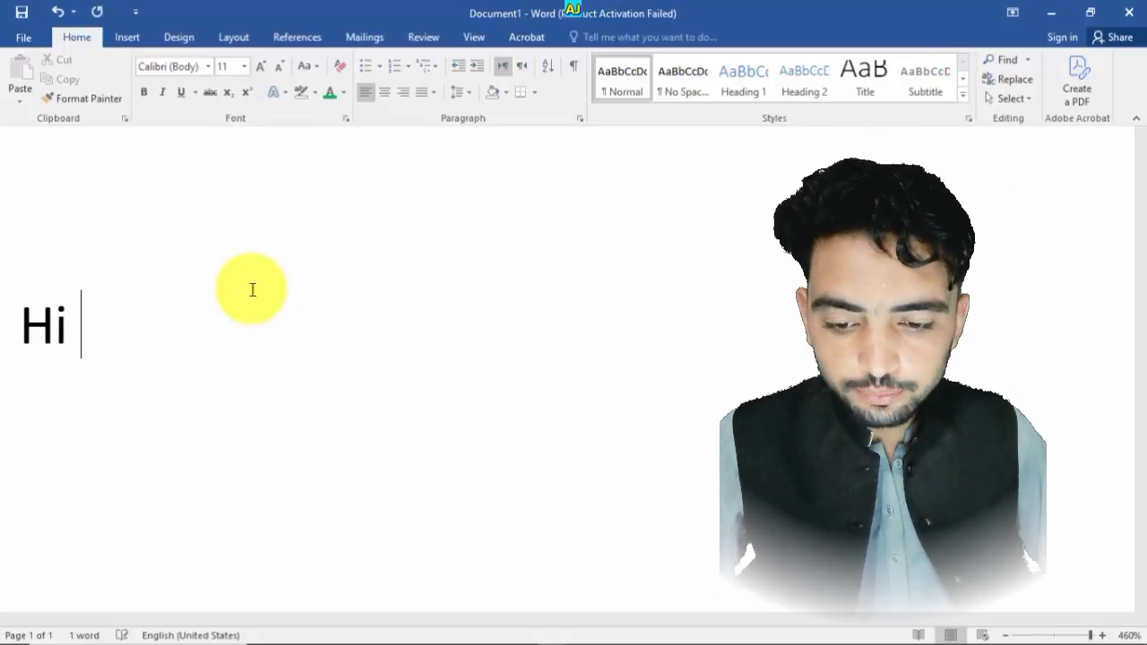
pyautogui.write('i am a')
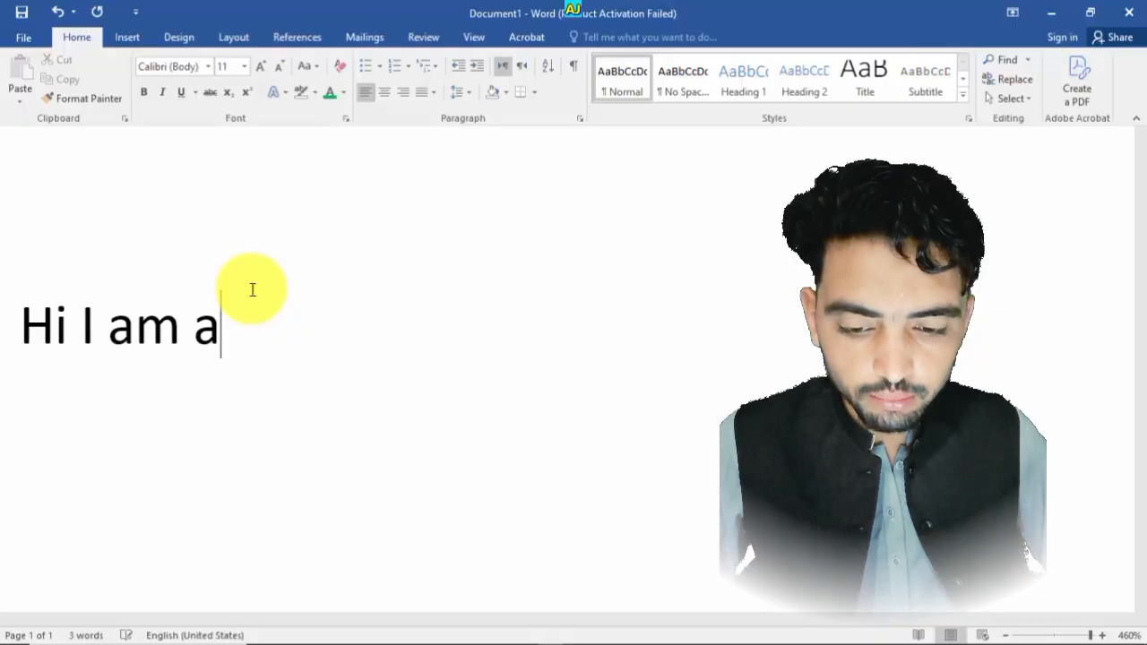
pyautogui.write('mir.')
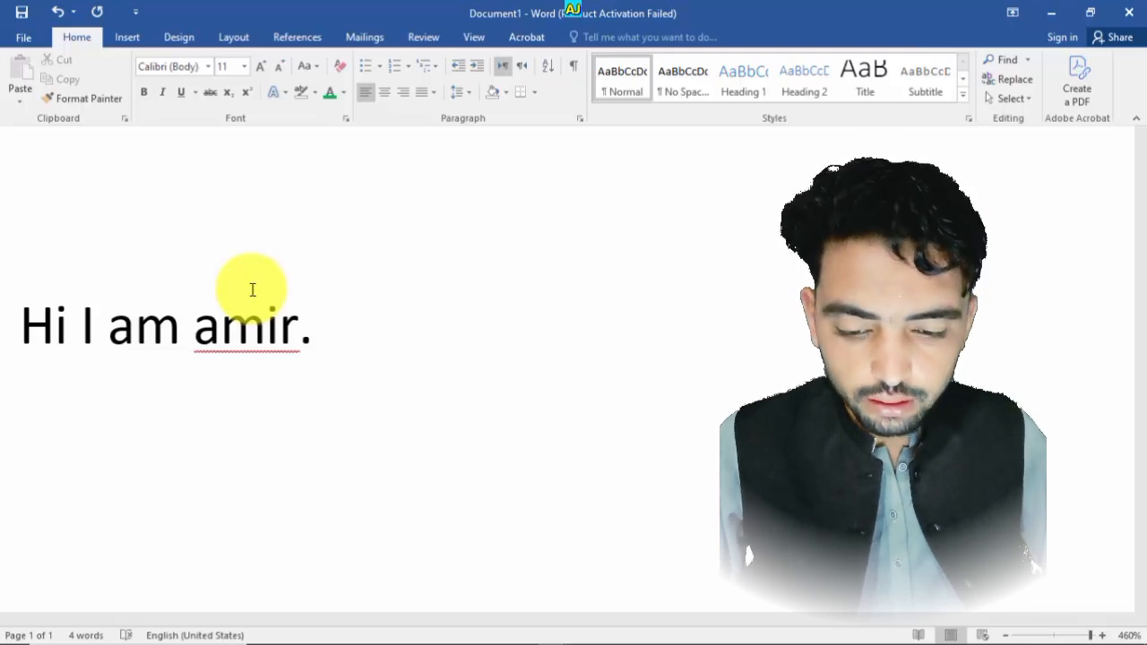
pyautogui.write(' I am as')
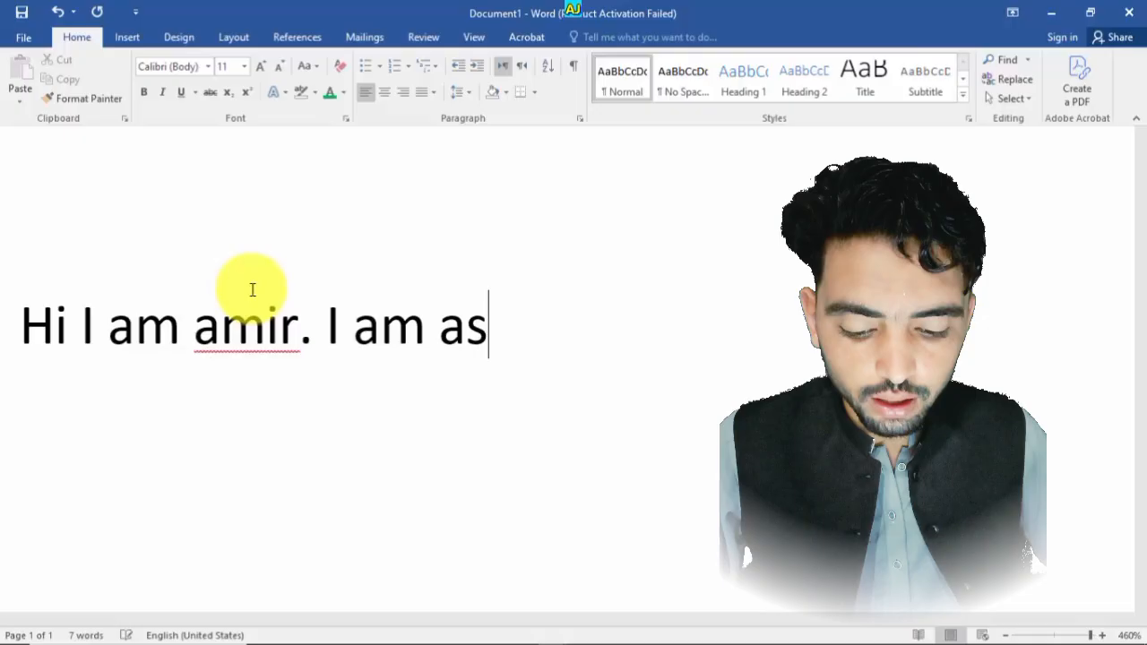
pyautogui.press('BackSpace')
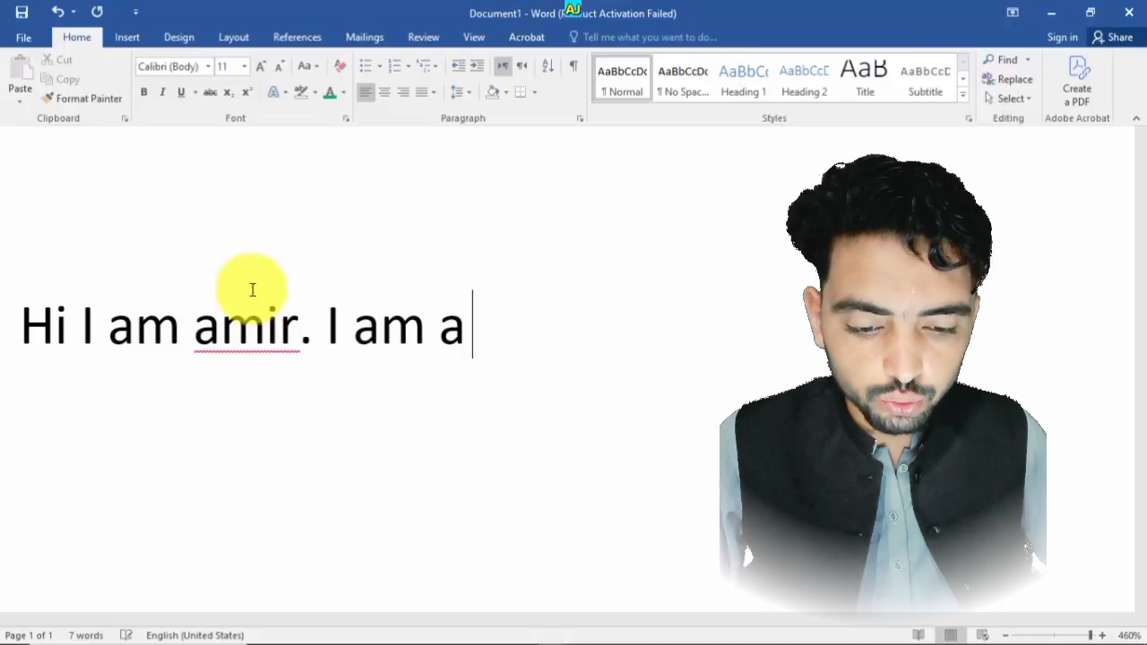
pyautogui.write('youtuber as we')
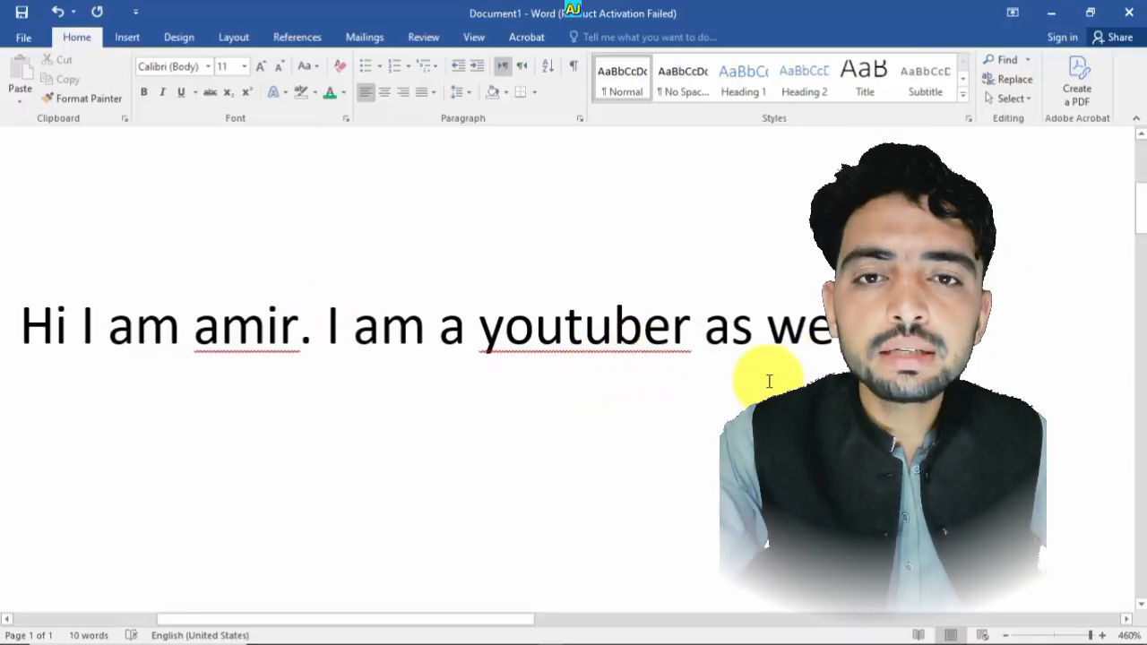
# - Capitalize the first letter of 'amir' so it reads 'Amir'
pyautogui.click(286, 329)
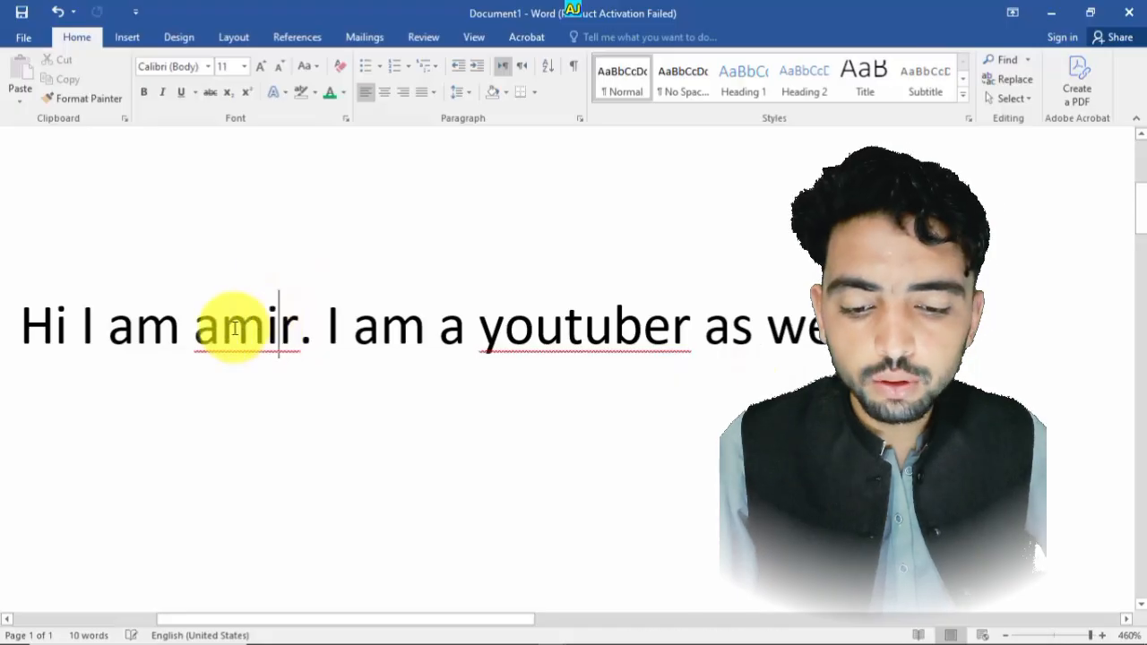
pyautogui.moveTo(221, 328); pyautogui.dragTo(202, 329)
pyautogui.write('A')
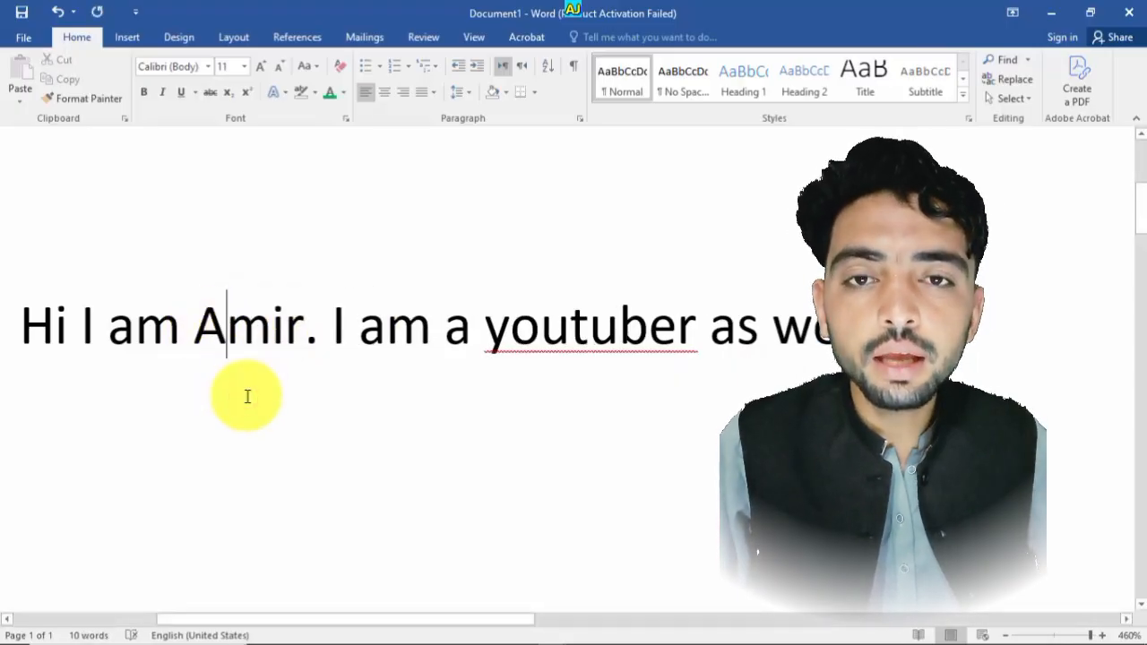
# - Open the Change Case options and try selecting different parts of the sentence
pyautogui.click(305, 67)
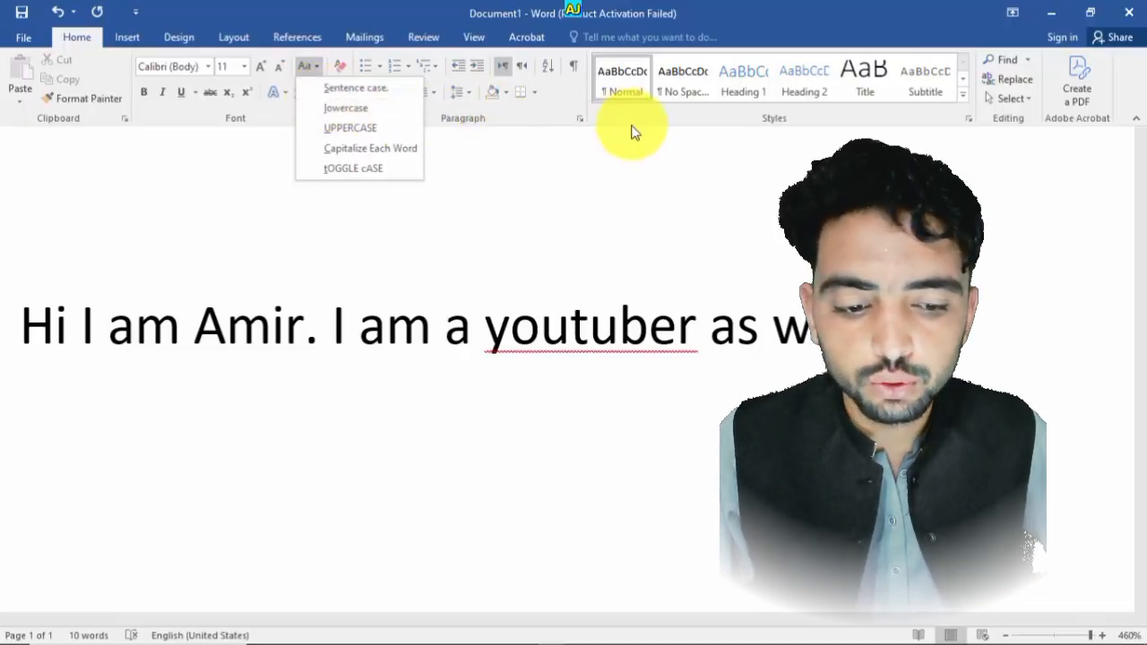
pyautogui.click(825, 329)
pyautogui.moveTo(812, 329); pyautogui.dragTo(31, 332)
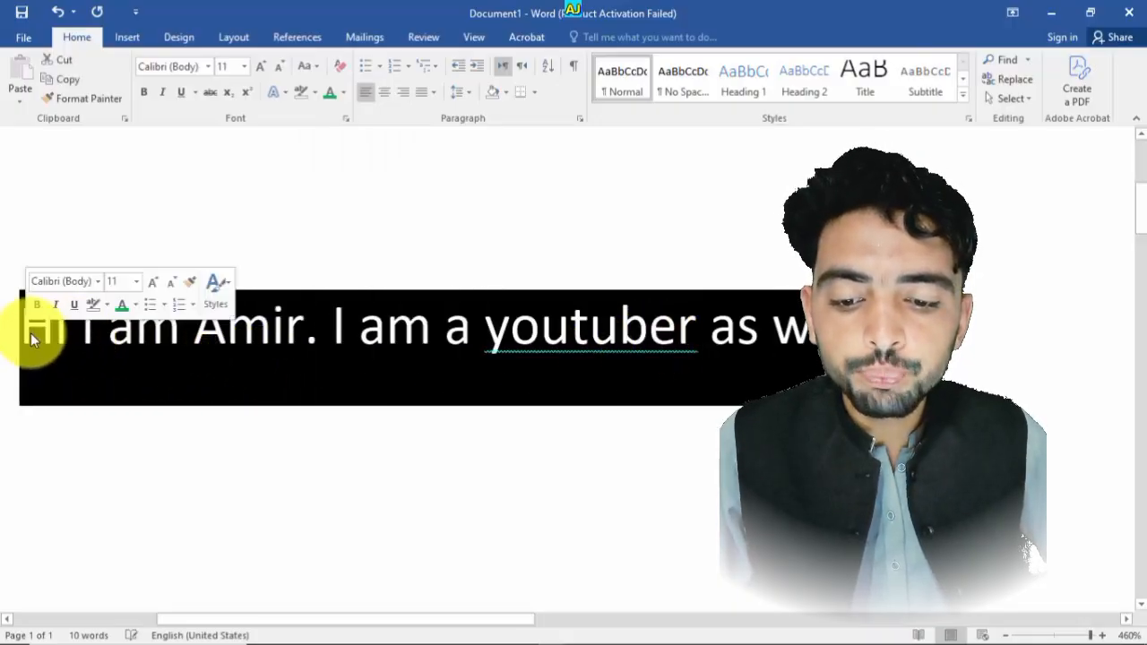
pyautogui.click(297, 367)
pyautogui.moveTo(305, 323); pyautogui.dragTo(25, 305)
pyautogui.moveTo(320, 332); pyautogui.dragTo(862, 320)
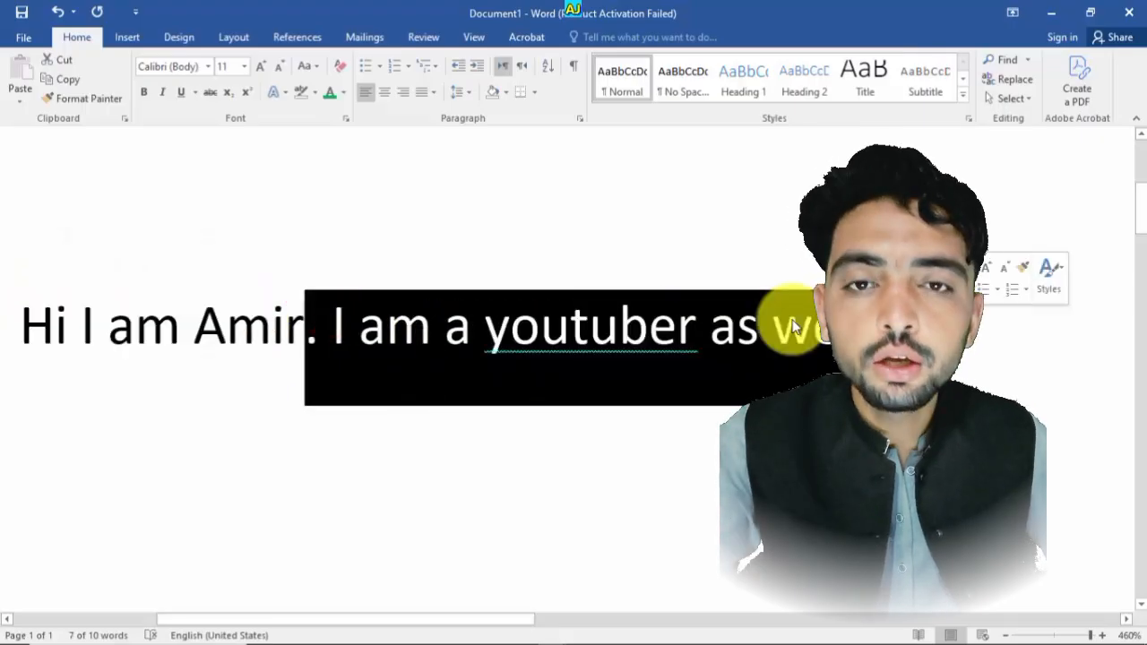
pyautogui.moveTo(69, 333); pyautogui.dragTo(30, 334)
# - Select the first sentence and apply Sentence case to it
pyautogui.click(53, 338)
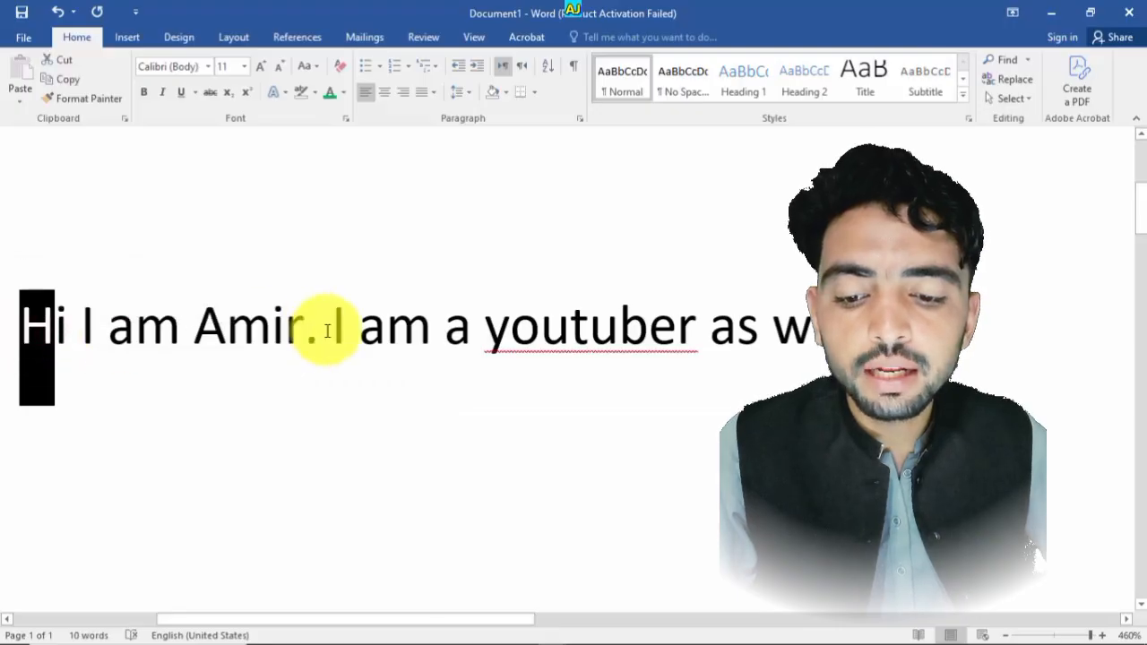
pyautogui.moveTo(350, 333); pyautogui.dragTo(338, 336)
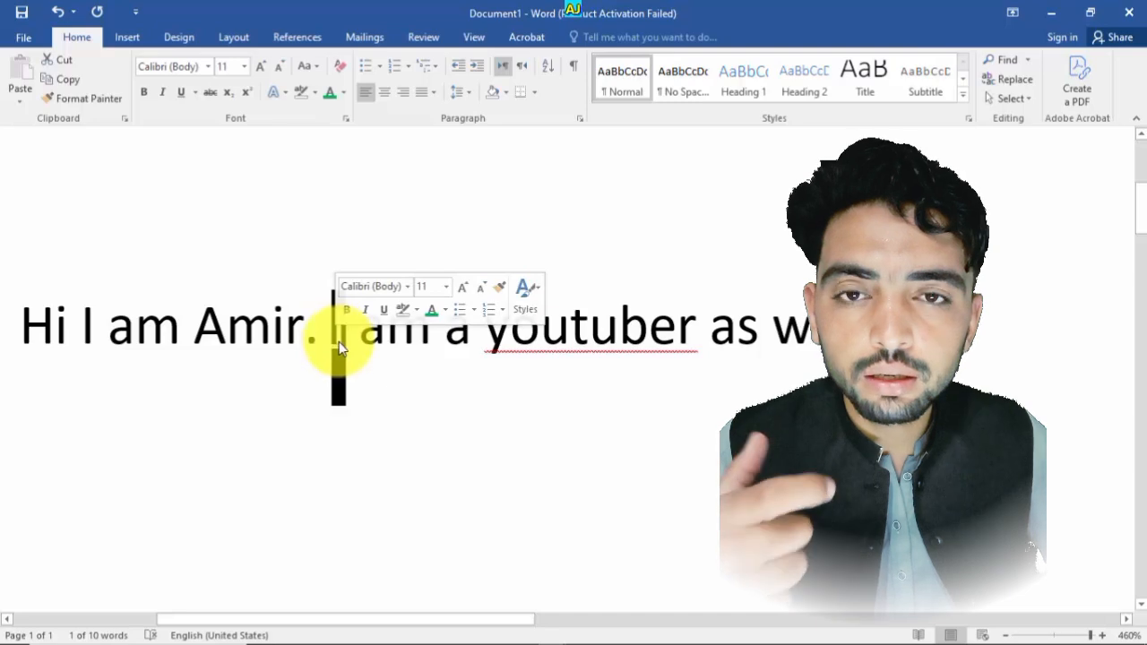
pyautogui.click(356, 343)
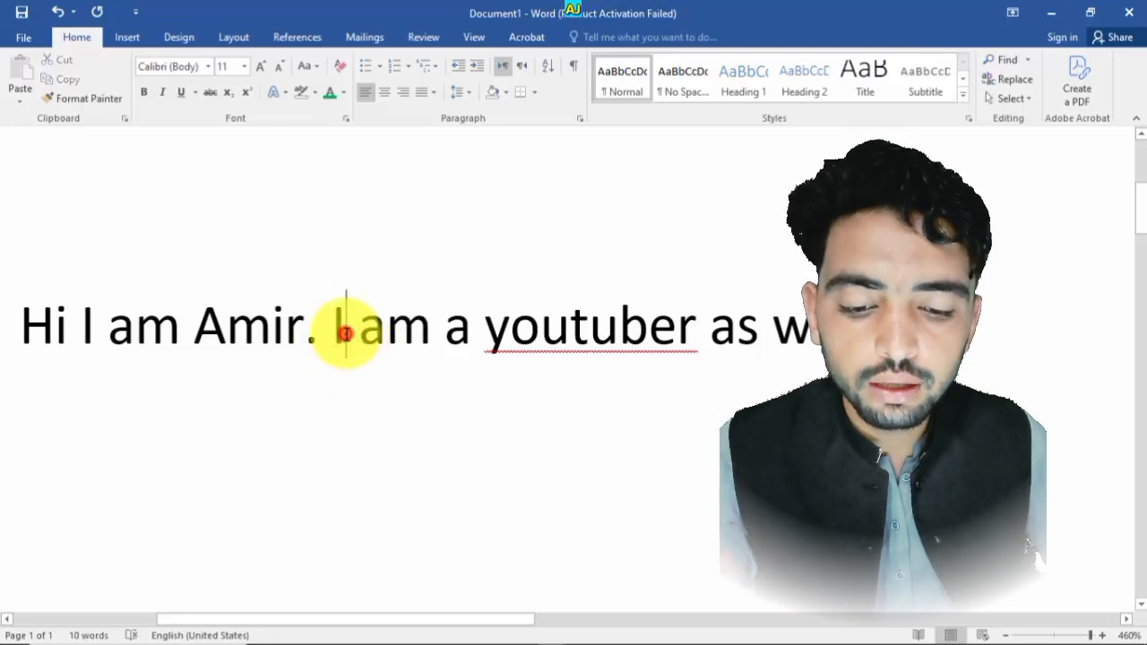
pyautogui.doubleClick(345, 333)
pyautogui.click(347, 354)
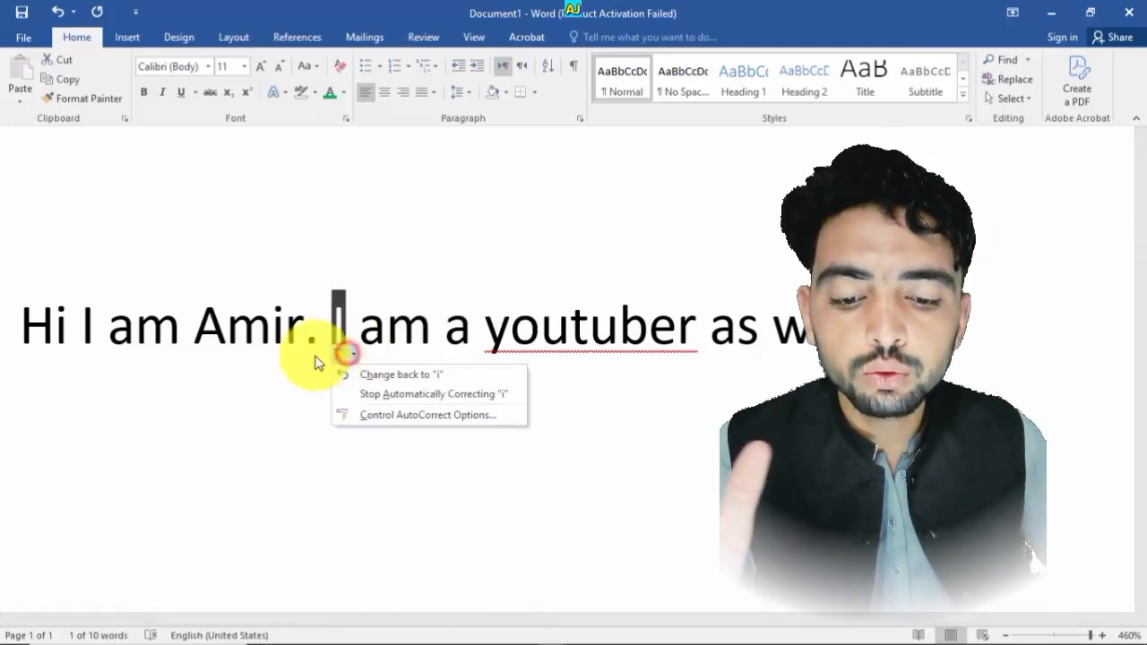
pyautogui.moveTo(228, 335); pyautogui.dragTo(197, 349)
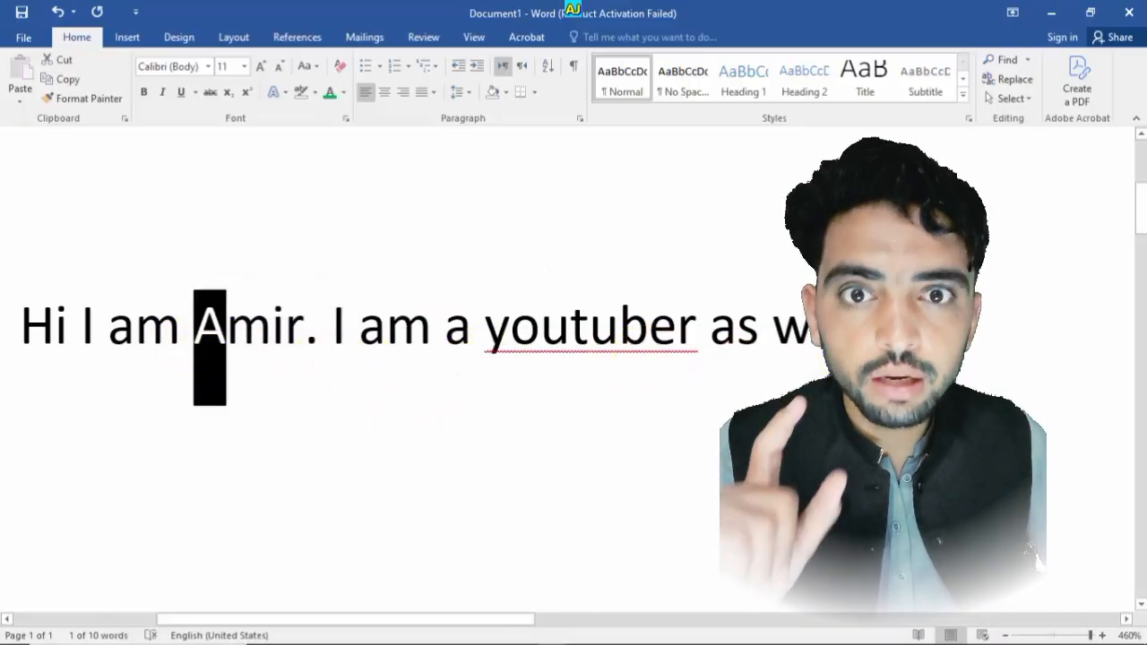
pyautogui.moveTo(773, 338); pyautogui.dragTo(55, 336)
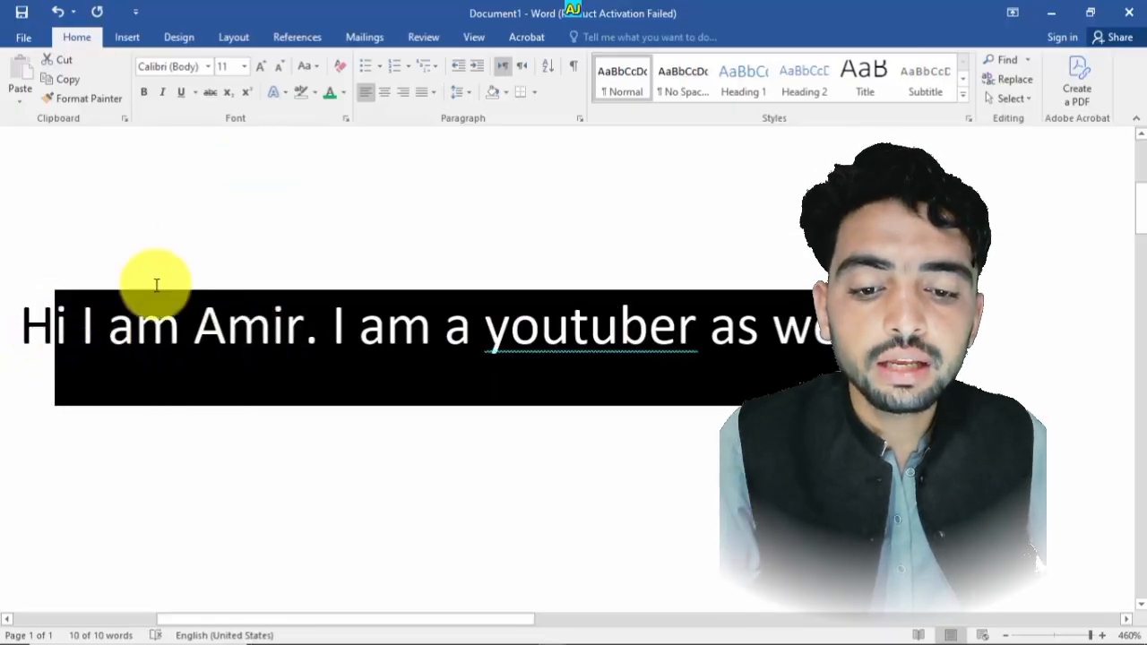
pyautogui.keyDown('shift'); pyautogui.click(203, 225); pyautogui.keyUp('shift')
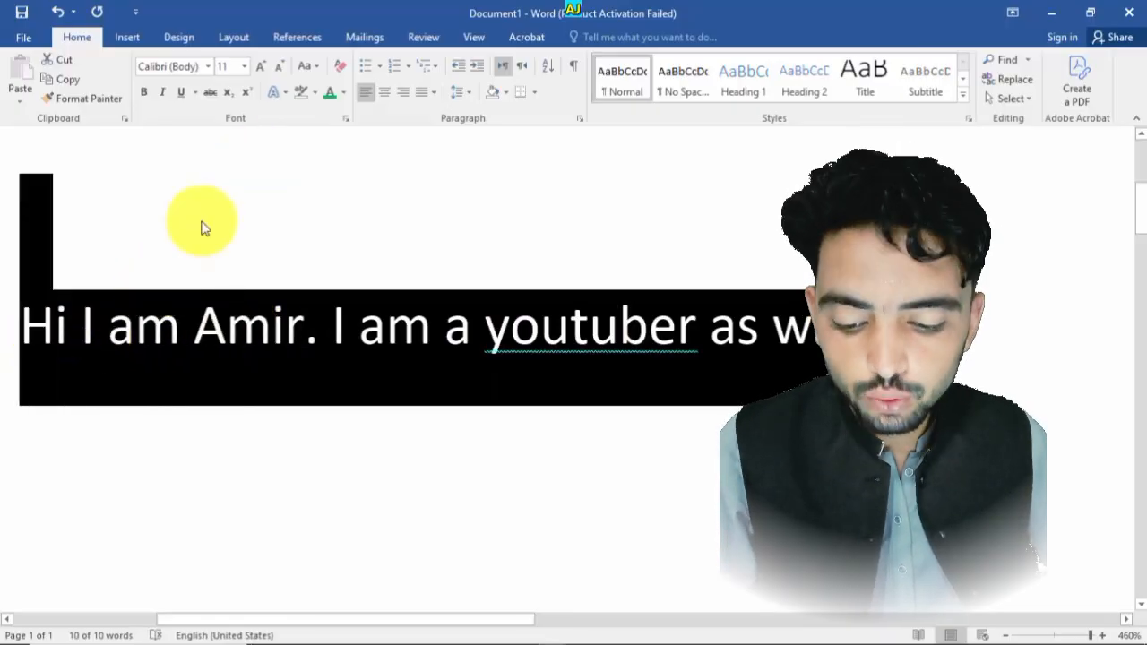
pyautogui.click(309, 66)
pyautogui.click(324, 87)
pyautogui.click(348, 310)
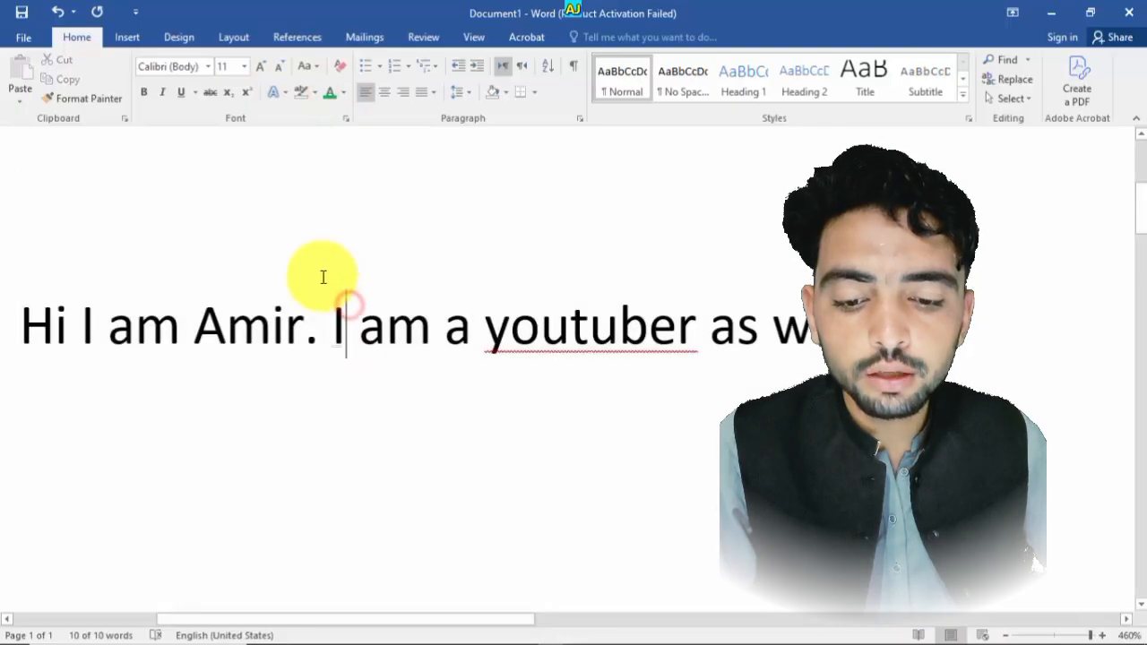
# - Select all the text and change it to lowercase
pyautogui.hotkey('ctrl', 'a')
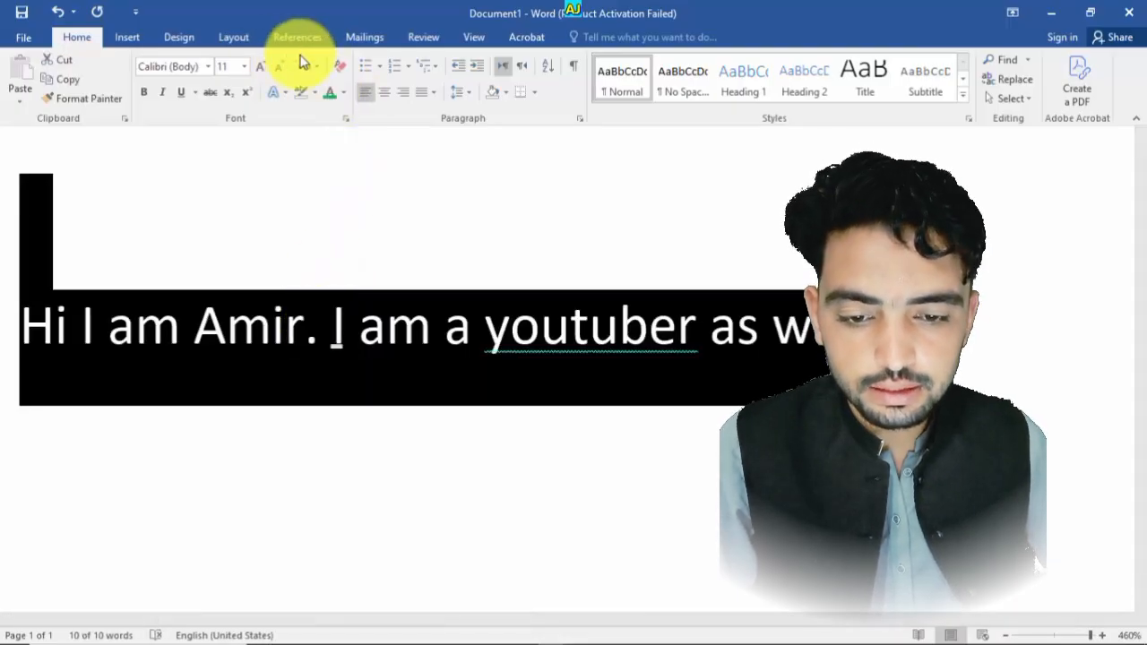
pyautogui.click(305, 65)
pyautogui.click(313, 108)
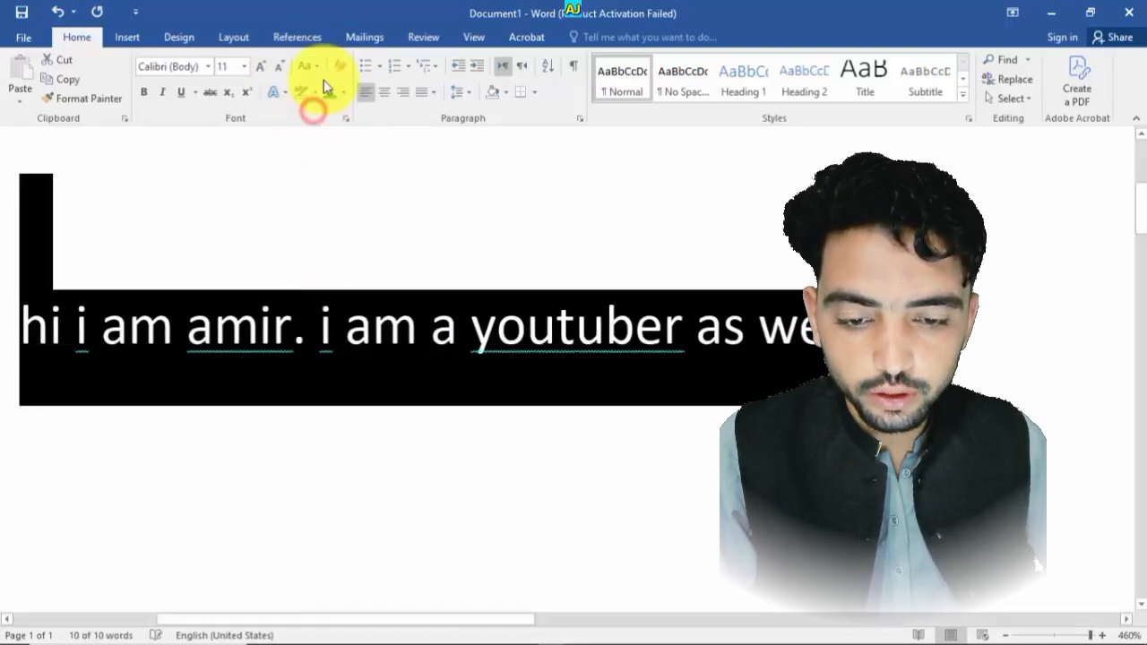
# - Change the selected text to Sentence case
pyautogui.click(314, 67)
pyautogui.click(315, 87)
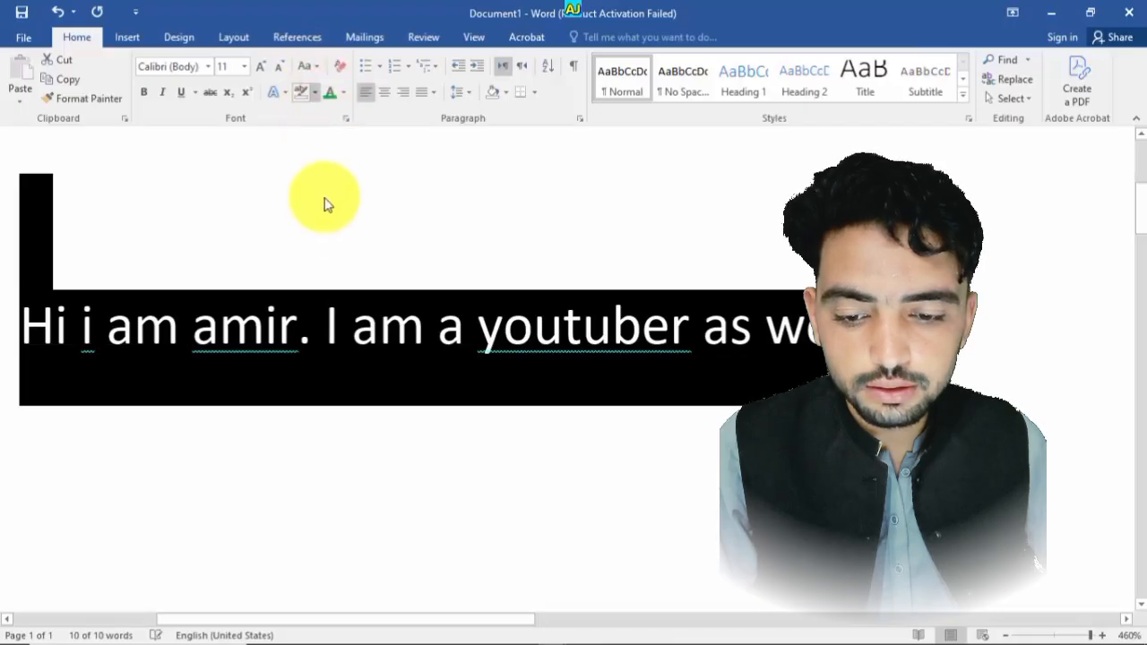
pyautogui.click(358, 336)
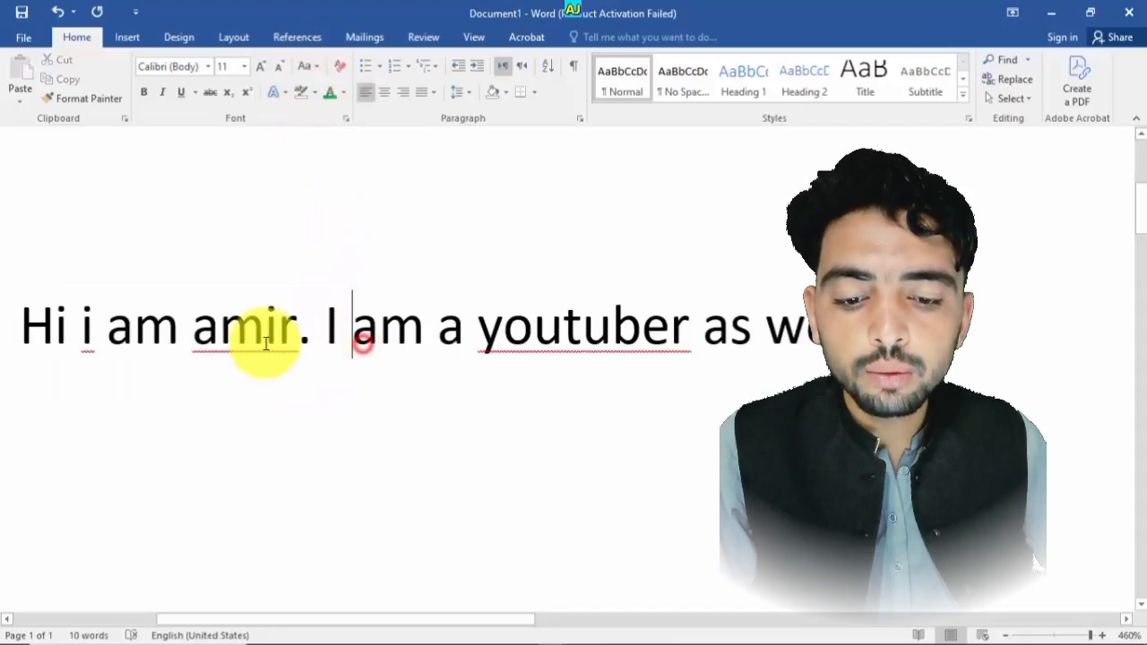
# - Add a new line and generate two paragraphs of sample text with =rand(2), zooming out to show them
pyautogui.doubleClick(205, 333)
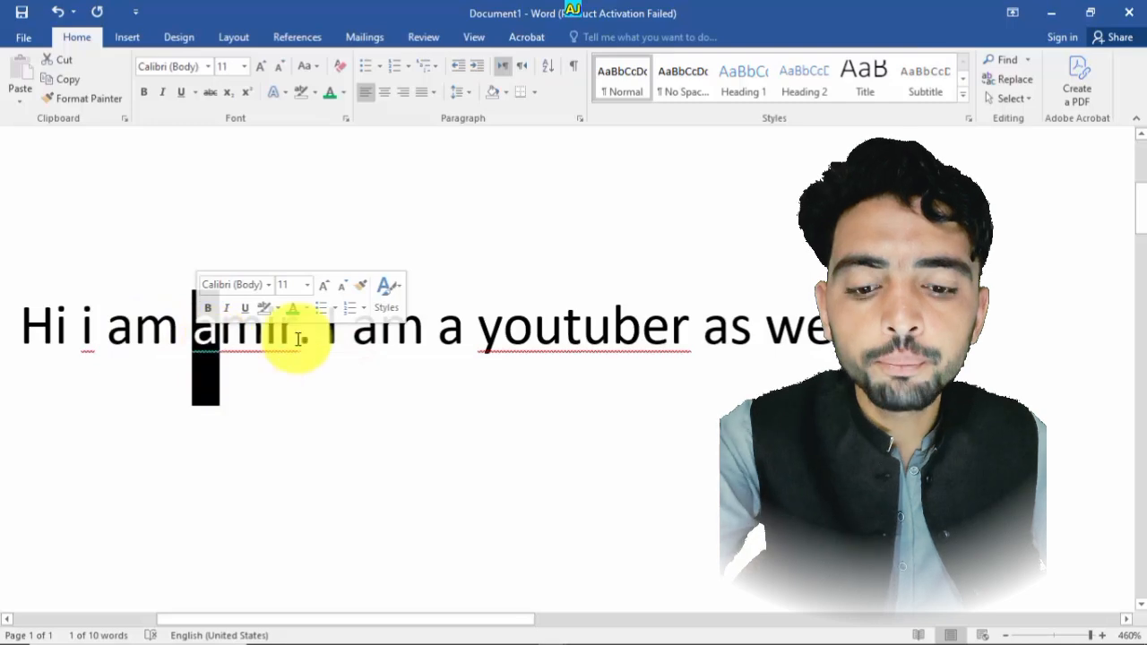
pyautogui.click(344, 348)
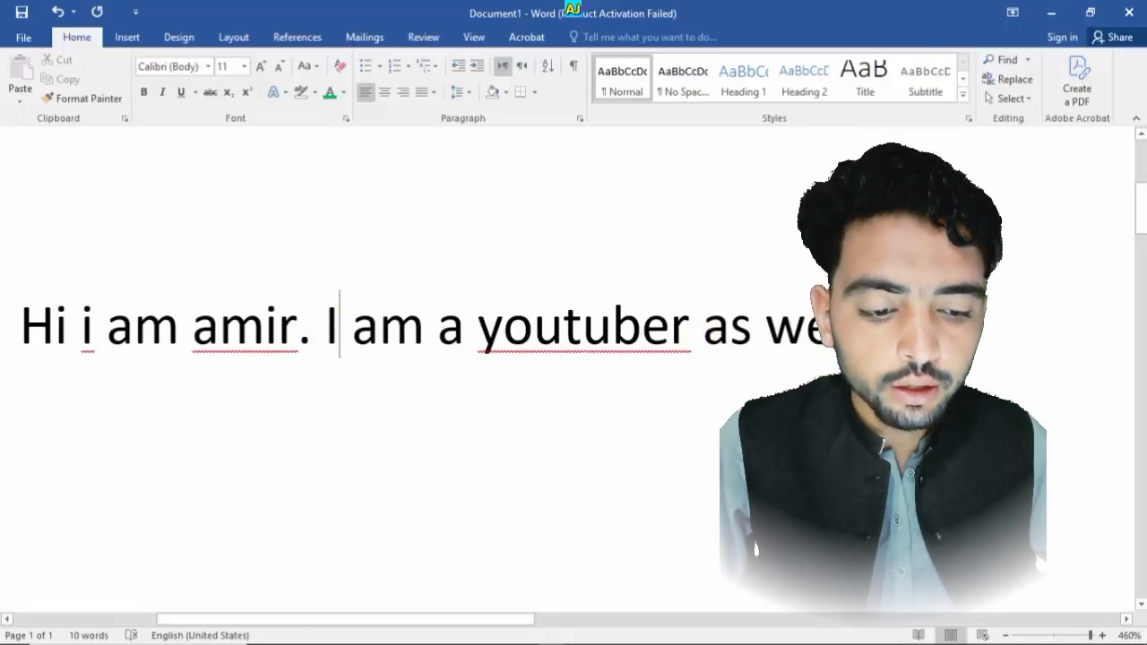
pyautogui.press('Return')
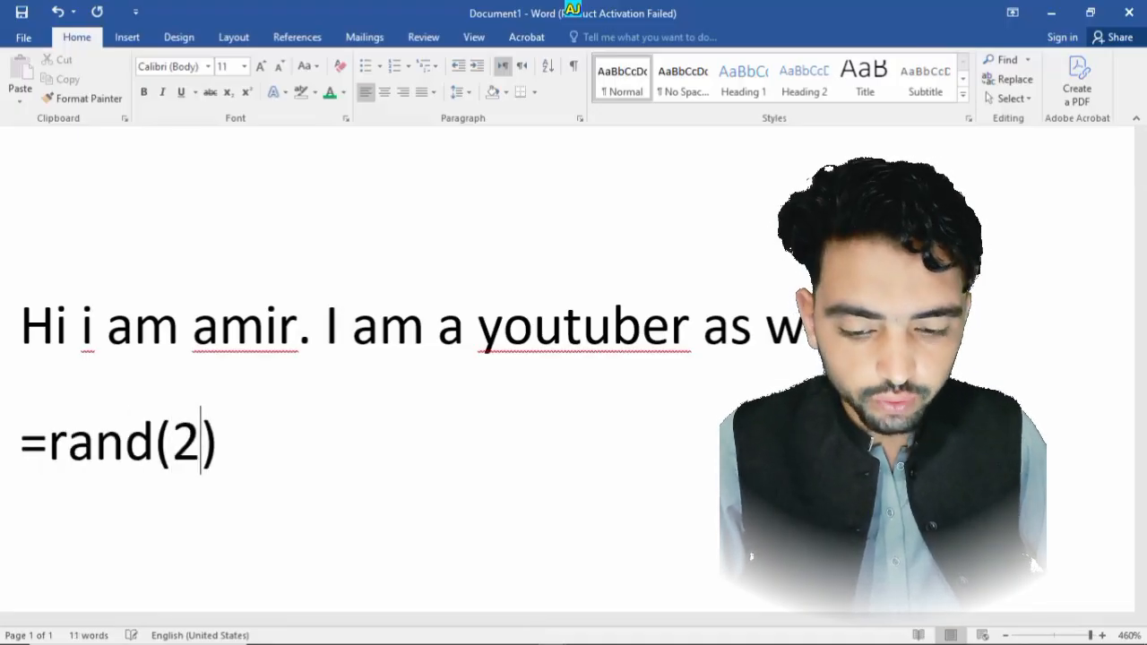
pyautogui.scroll(-14, 574, 368)
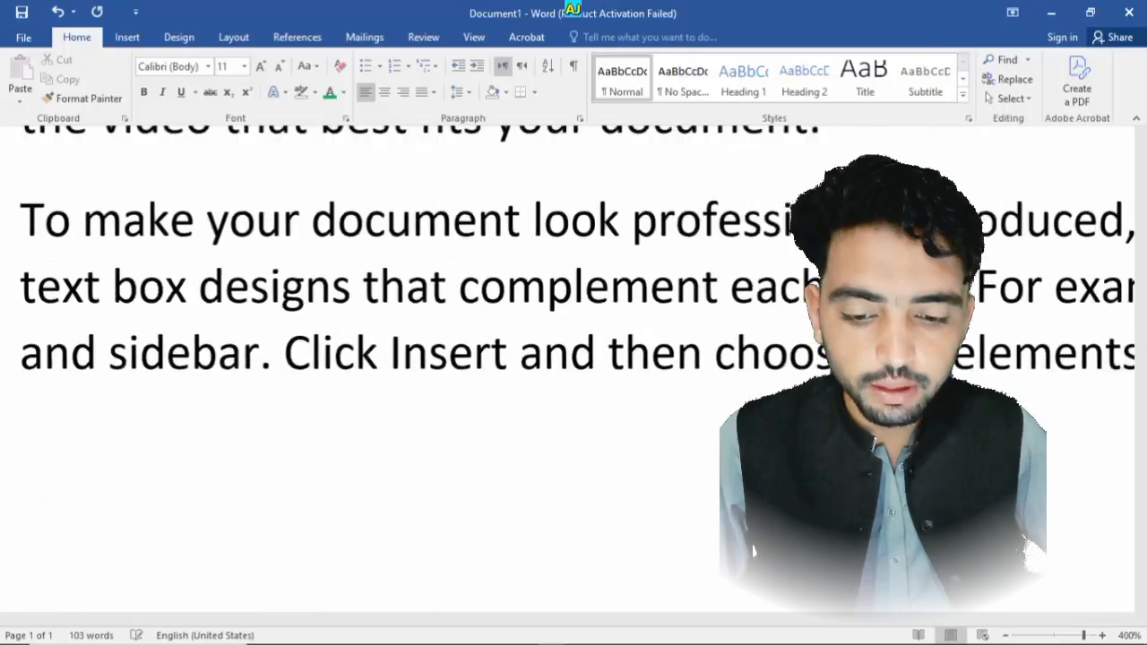
pyautogui.scroll(-9, 573, 367)
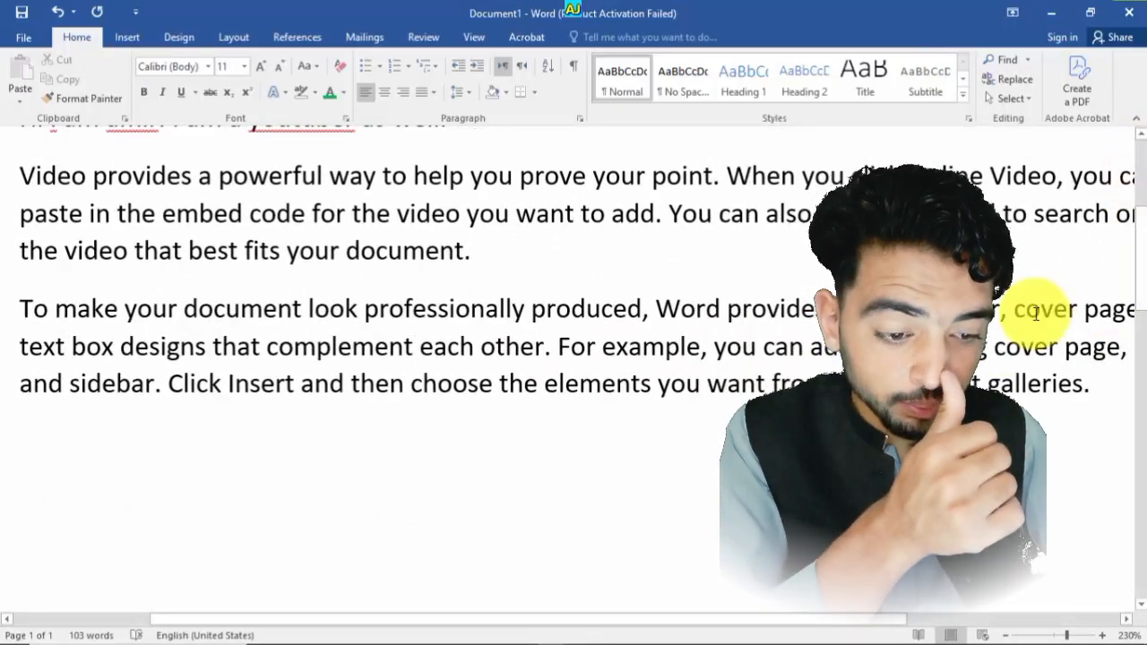
pyautogui.scroll(-4, 1037, 314)
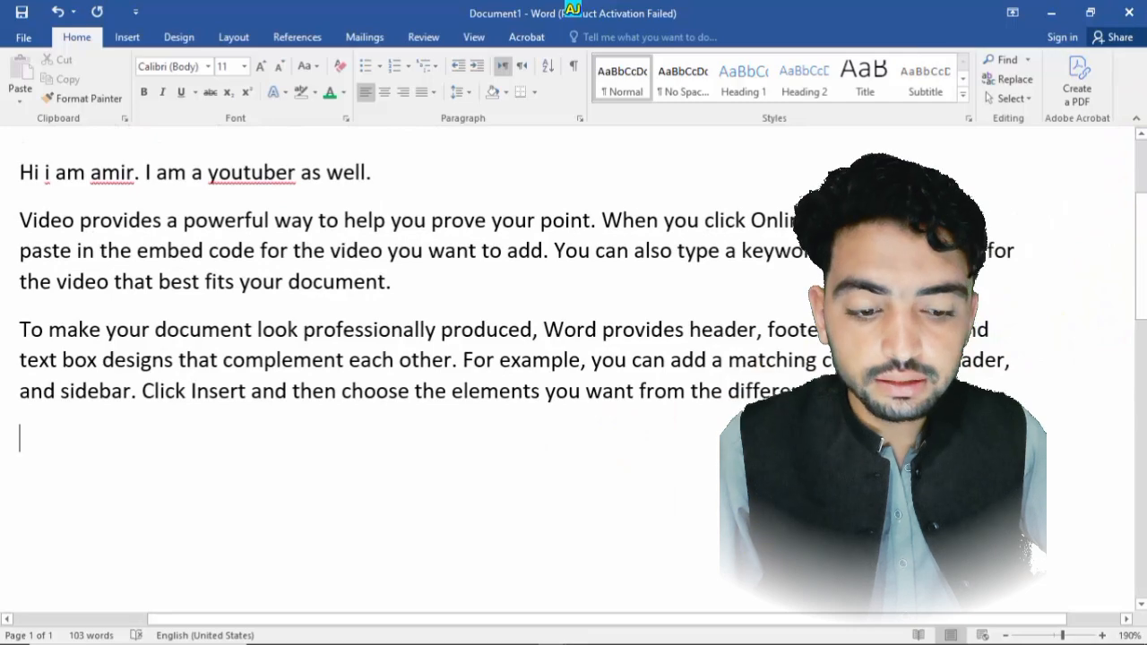
# - Select the two sample paragraphs and change them to lowercase
pyautogui.moveTo(269, 440); pyautogui.dragTo(2, 243)
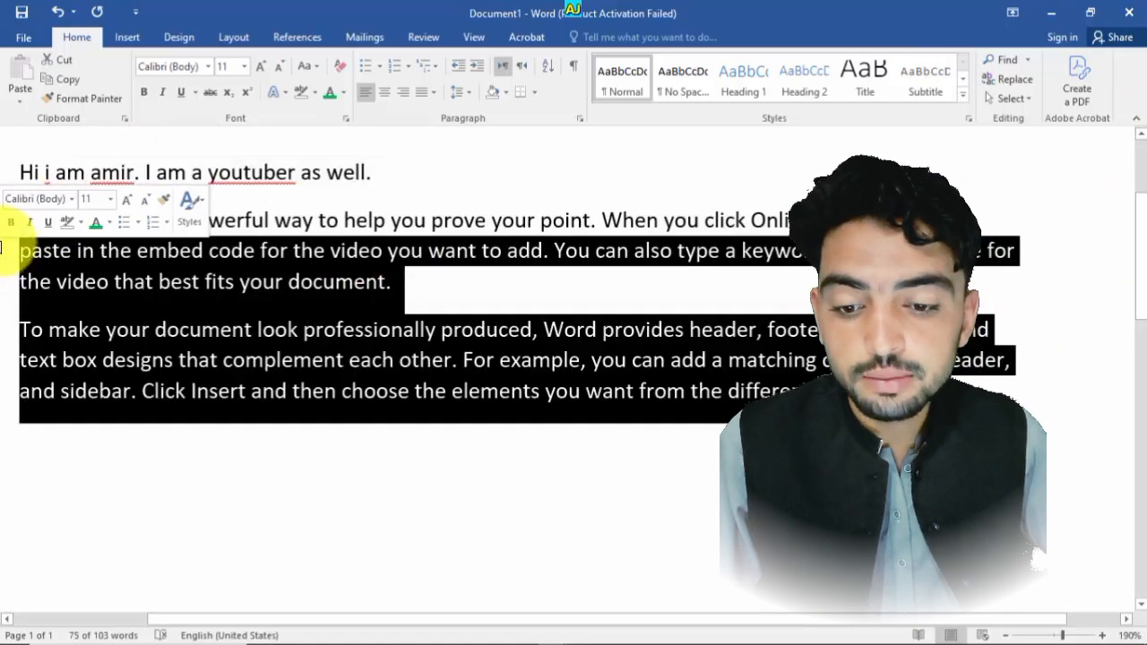
pyautogui.click(86, 302)
pyautogui.moveTo(905, 398); pyautogui.dragTo(20, 225)
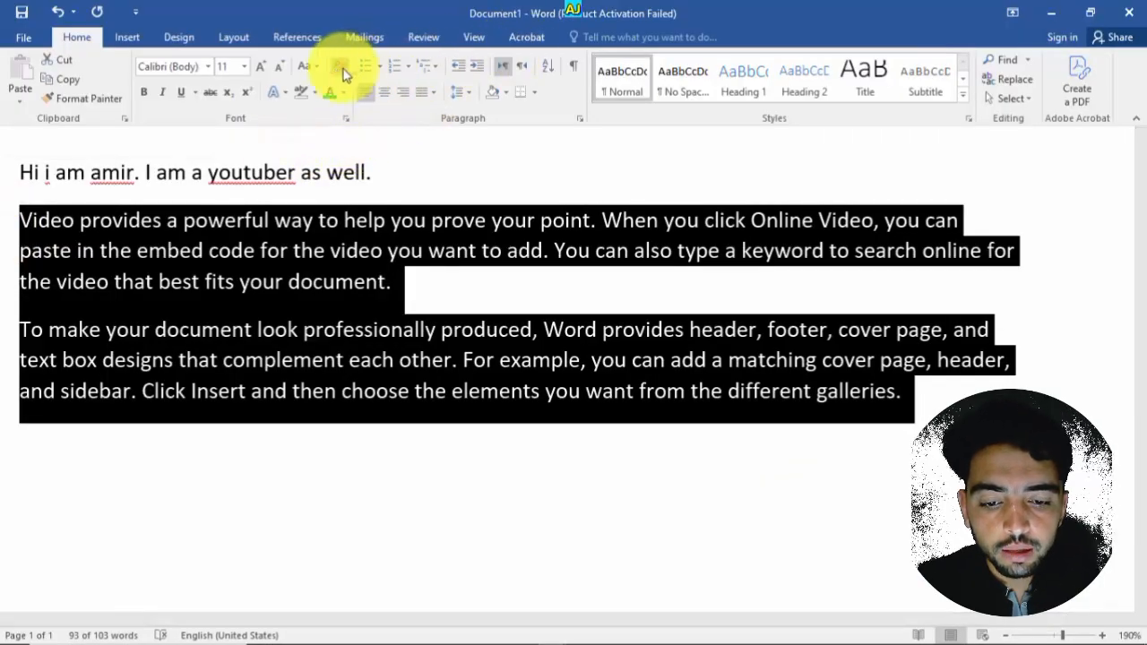
pyautogui.click(313, 67)
pyautogui.click(320, 106)
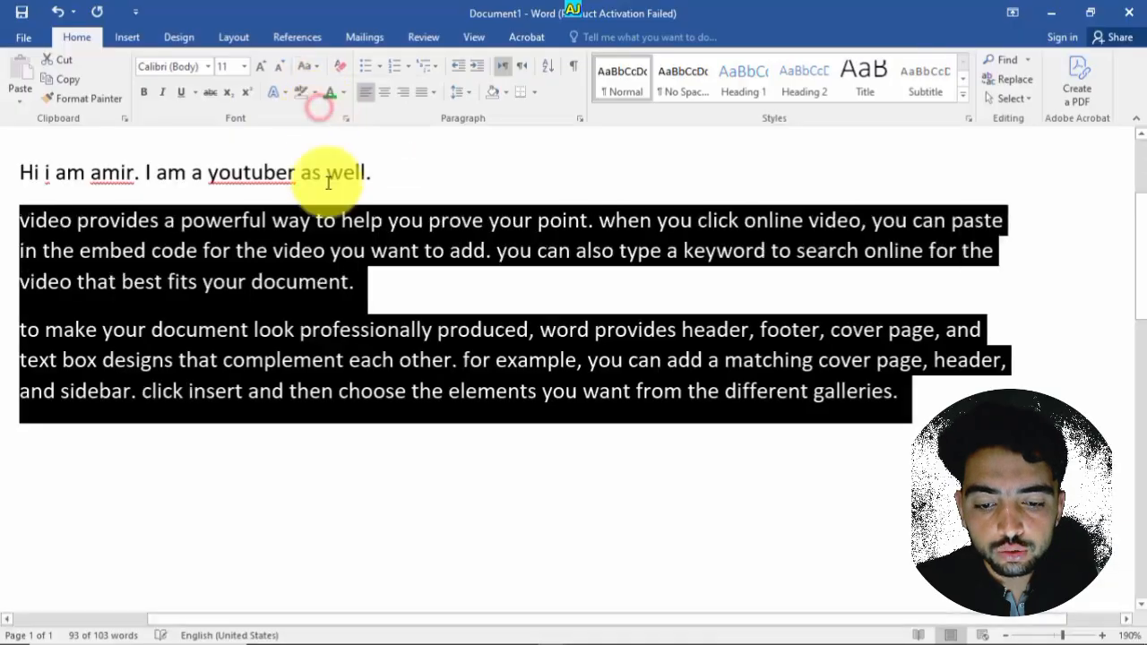
# - Change the two sample paragraphs to Sentence case
pyautogui.click(440, 386)
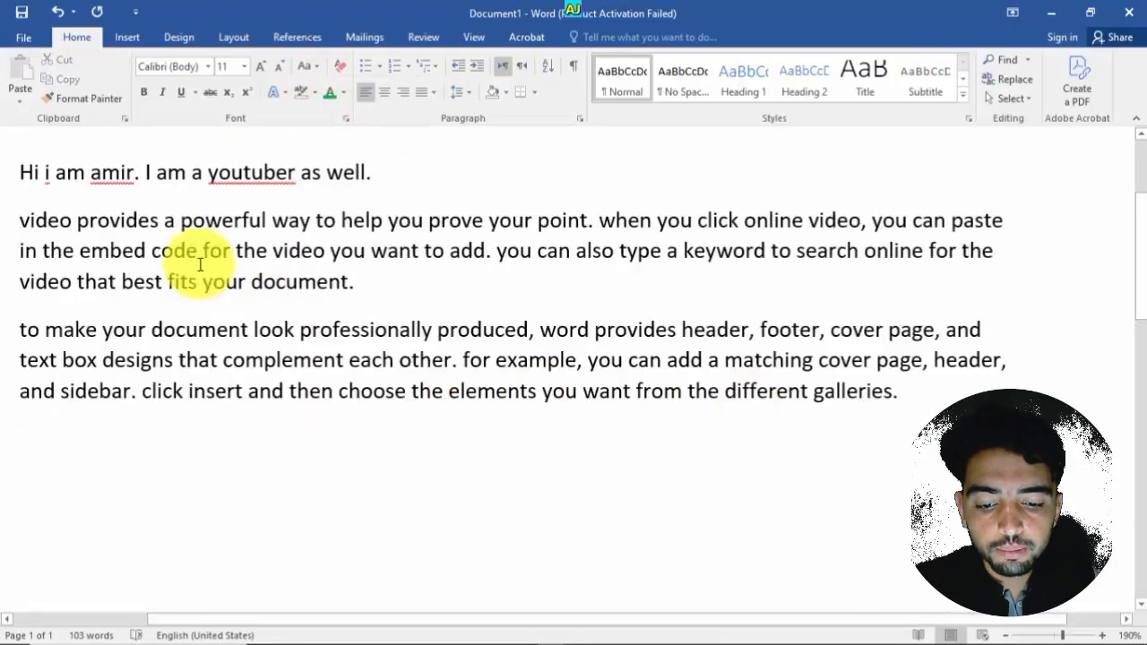
pyautogui.moveTo(27, 219); pyautogui.dragTo(19, 219)
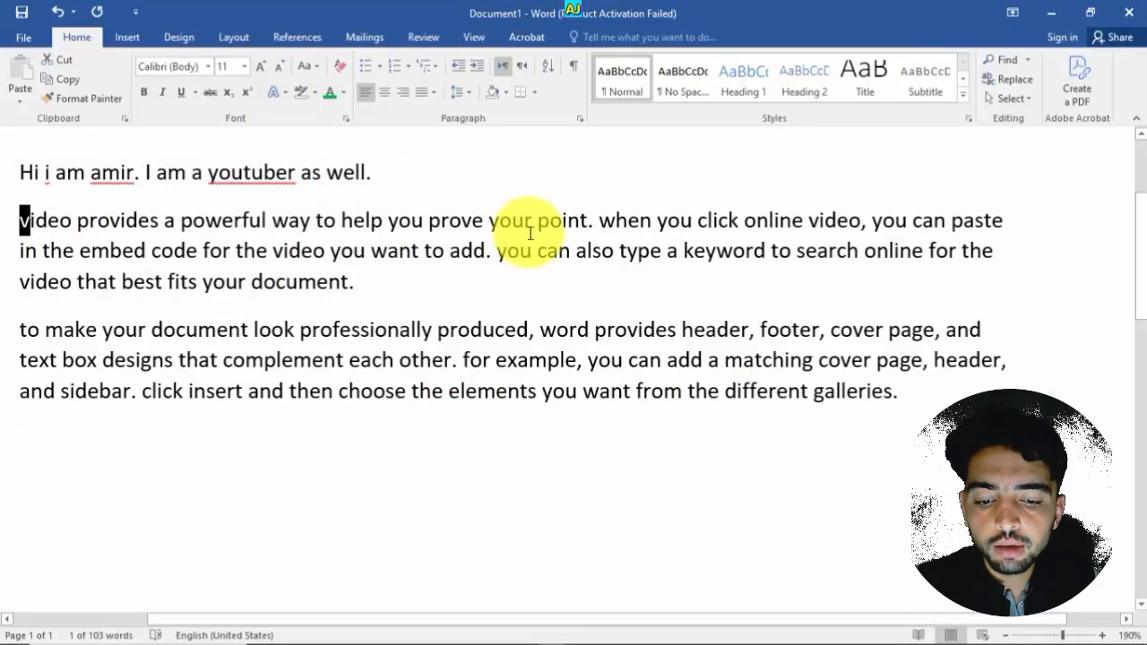
pyautogui.moveTo(591, 220); pyautogui.dragTo(20, 220)
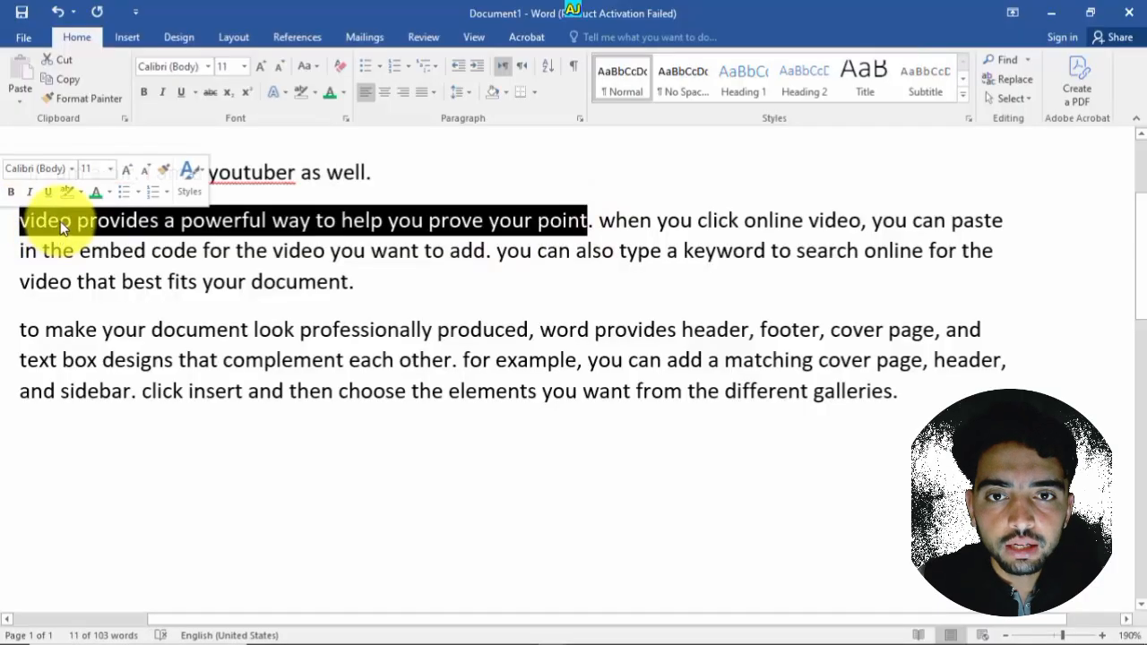
pyautogui.click(80, 246)
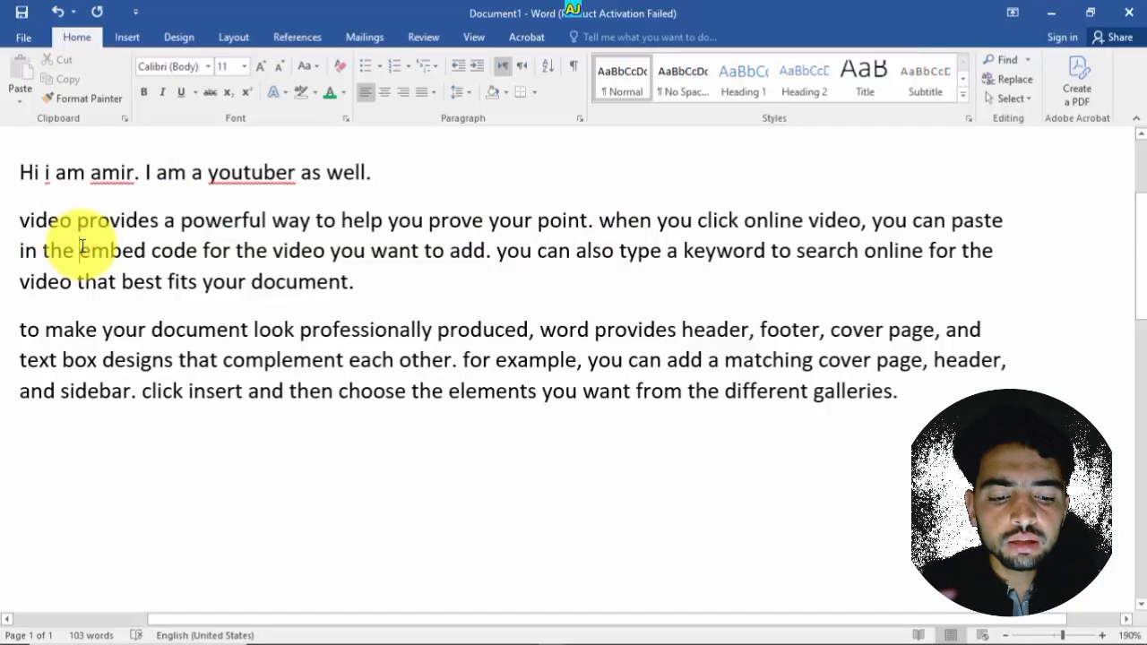
pyautogui.keyDown('shift'); pyautogui.click(905, 399); pyautogui.keyUp('shift')
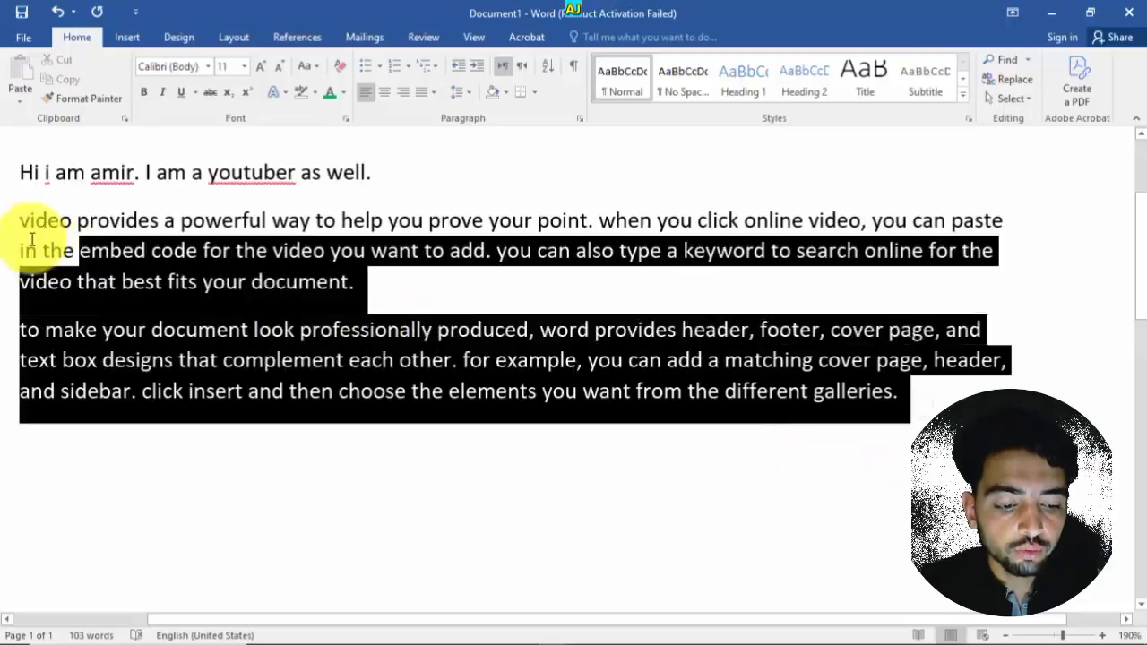
pyautogui.keyDown('shift'); pyautogui.click(20, 220); pyautogui.keyUp('shift')
pyautogui.click(314, 70)
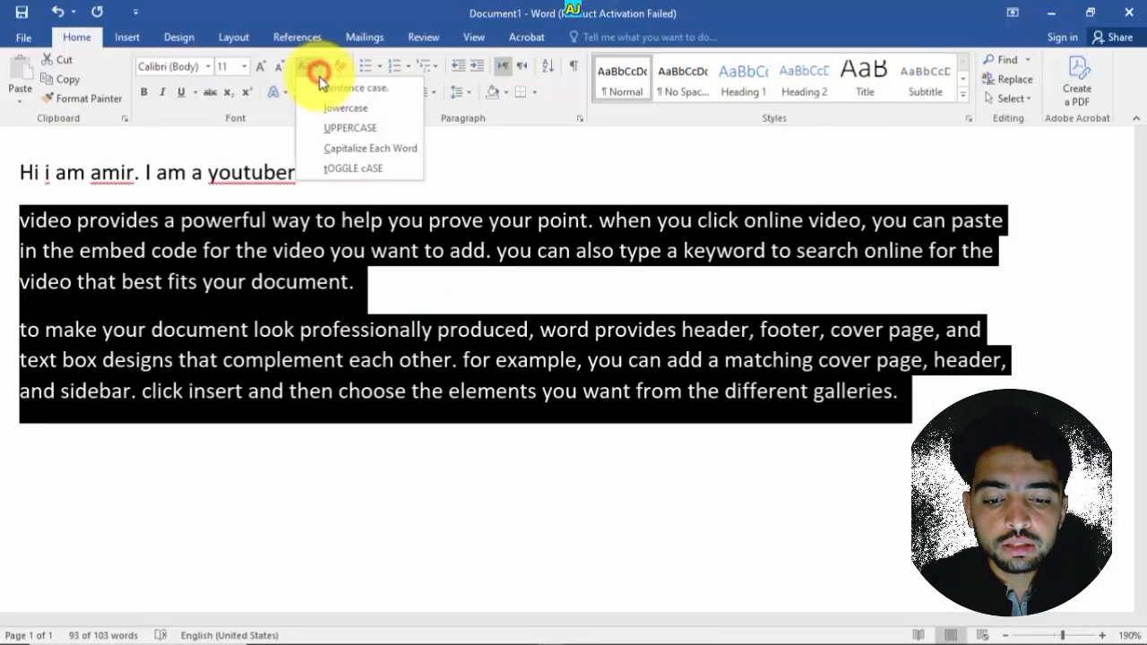
pyautogui.click(336, 101)
pyautogui.click(246, 257)
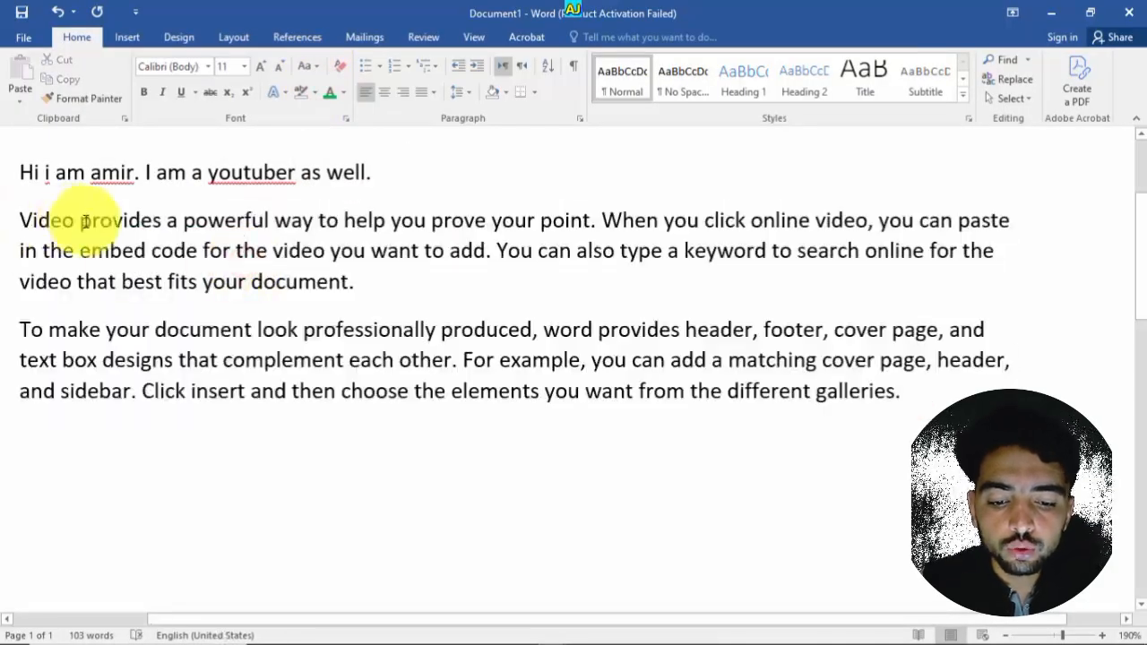
# - Change the two sample paragraphs to UPPERCASE
pyautogui.moveTo(596, 223); pyautogui.dragTo(21, 218)
pyautogui.click(28, 220)
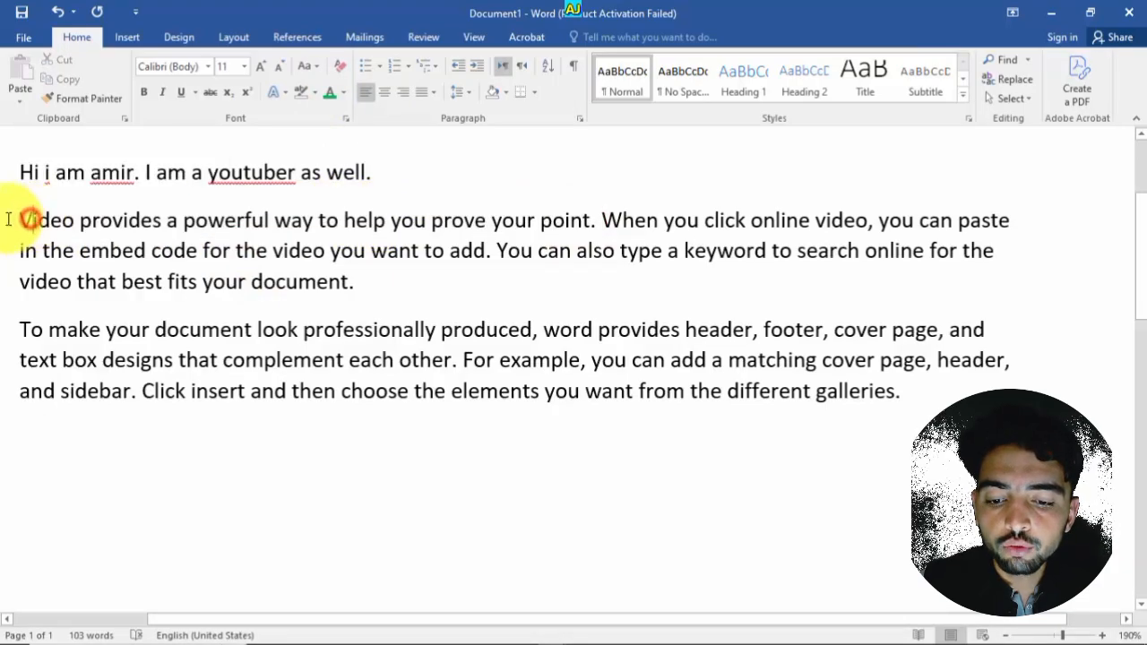
pyautogui.click(346, 383)
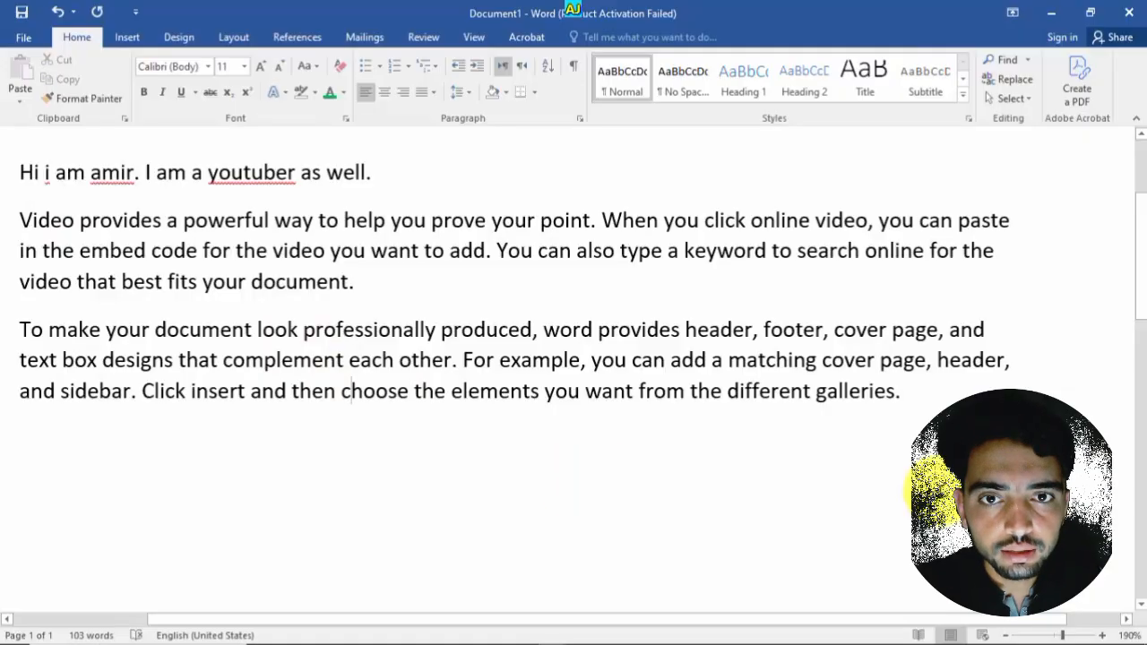
pyautogui.moveTo(928, 405); pyautogui.dragTo(18, 224)
pyautogui.click(305, 66)
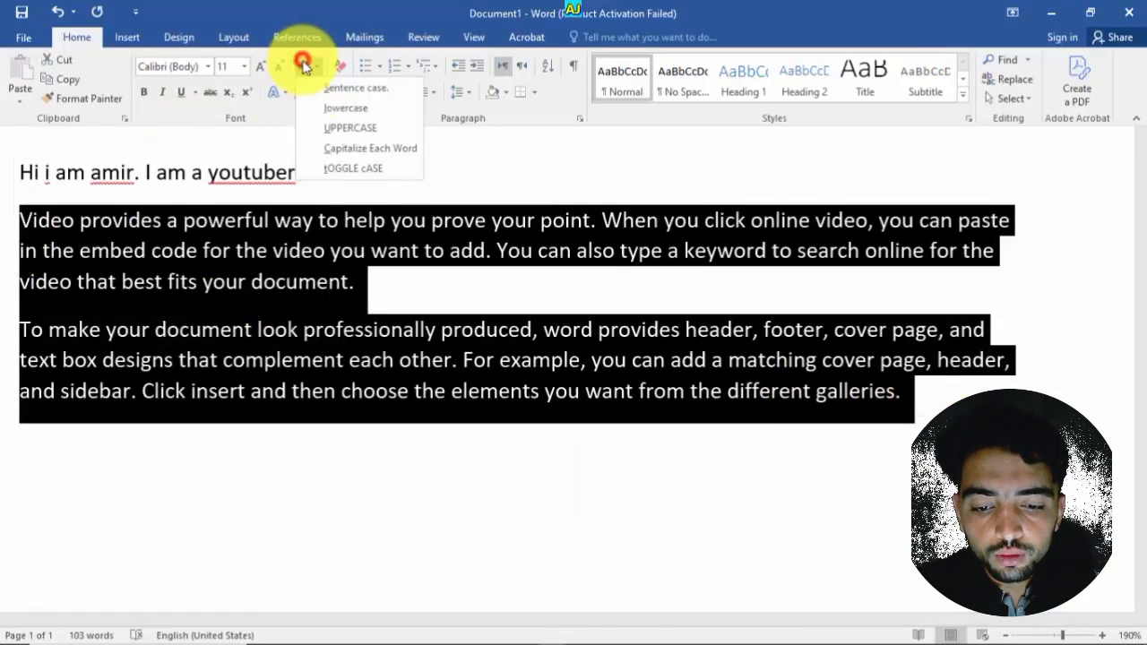
pyautogui.click(338, 133)
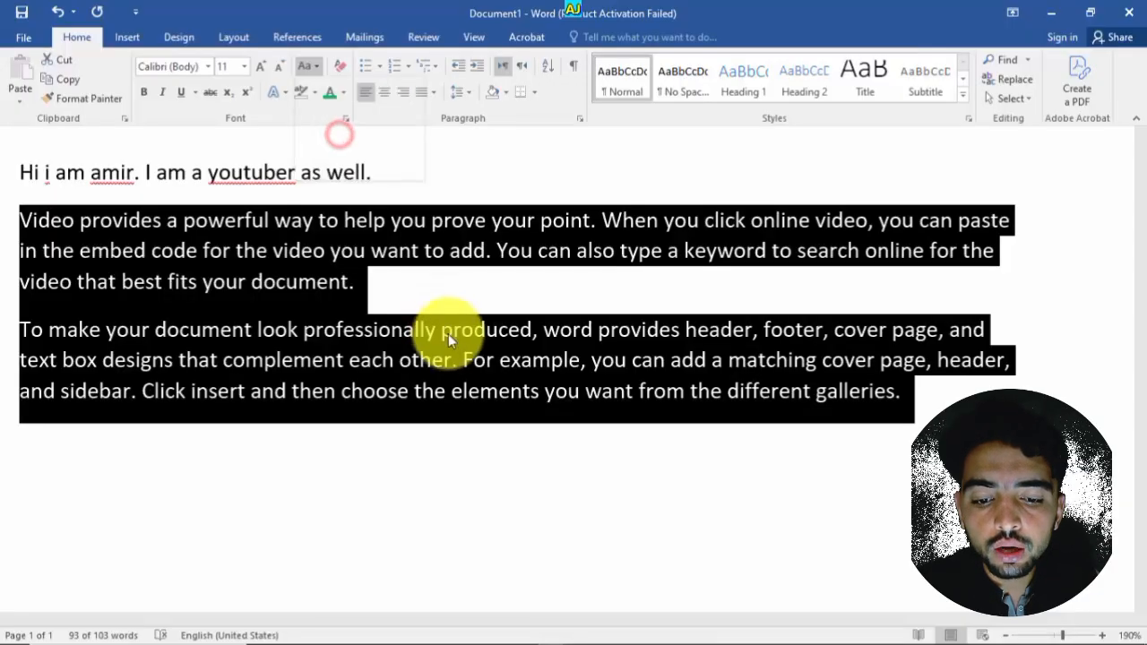
pyautogui.click(457, 331)
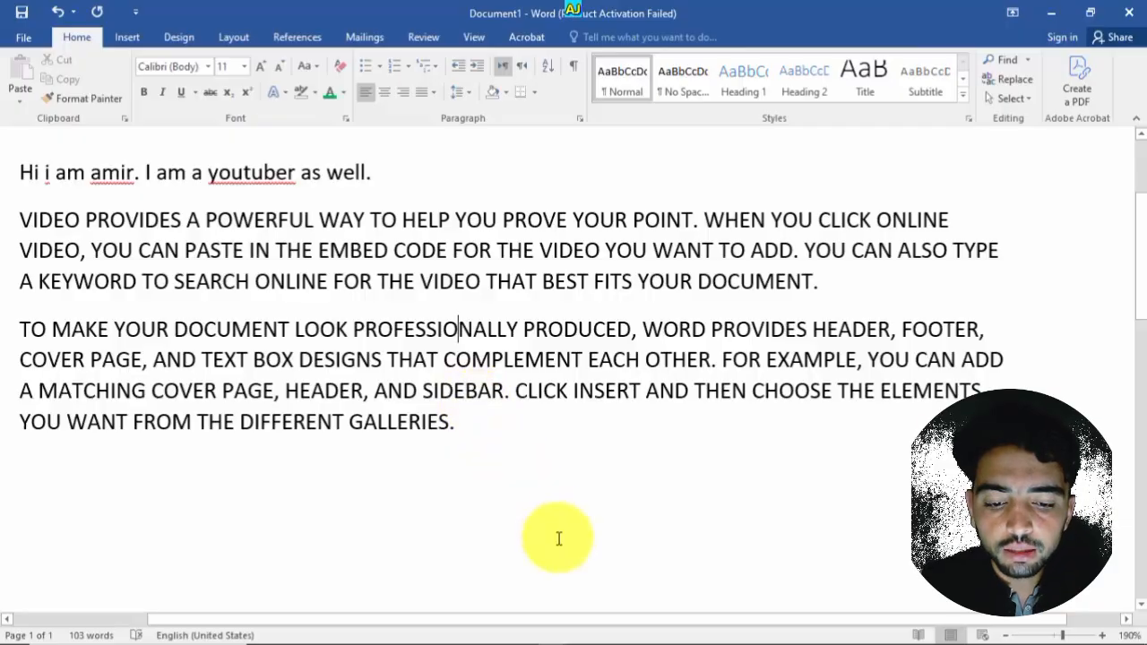
# - Change the two sample paragraphs back to lowercase
pyautogui.moveTo(506, 431); pyautogui.dragTo(16, 218)
pyautogui.click(306, 66)
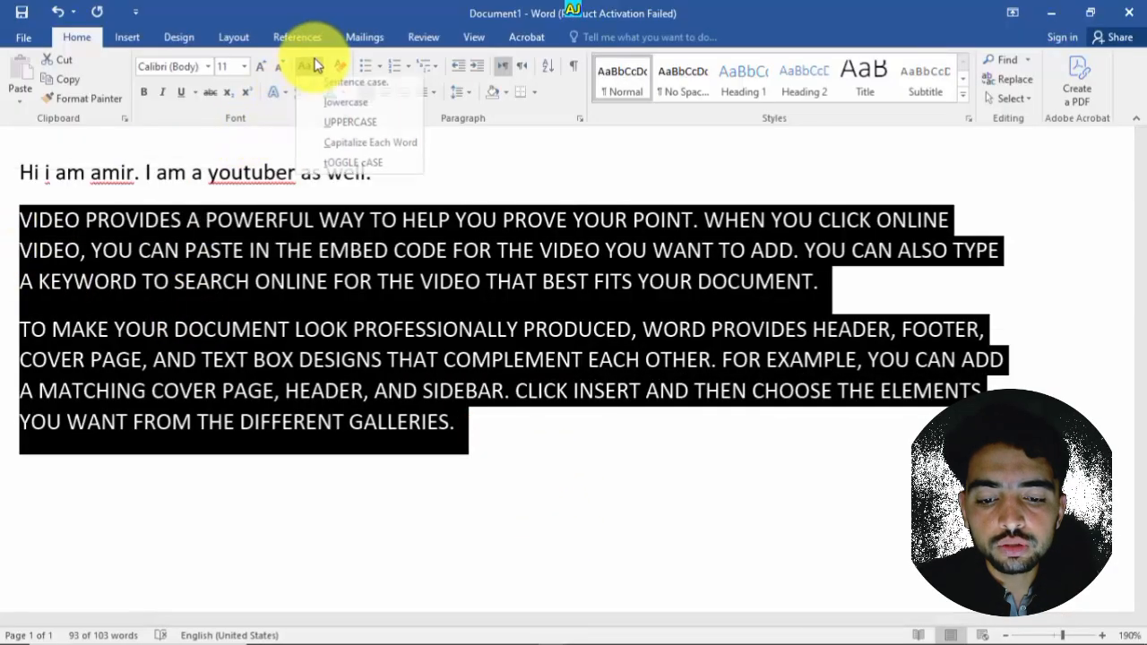
pyautogui.click(341, 109)
pyautogui.click(538, 440)
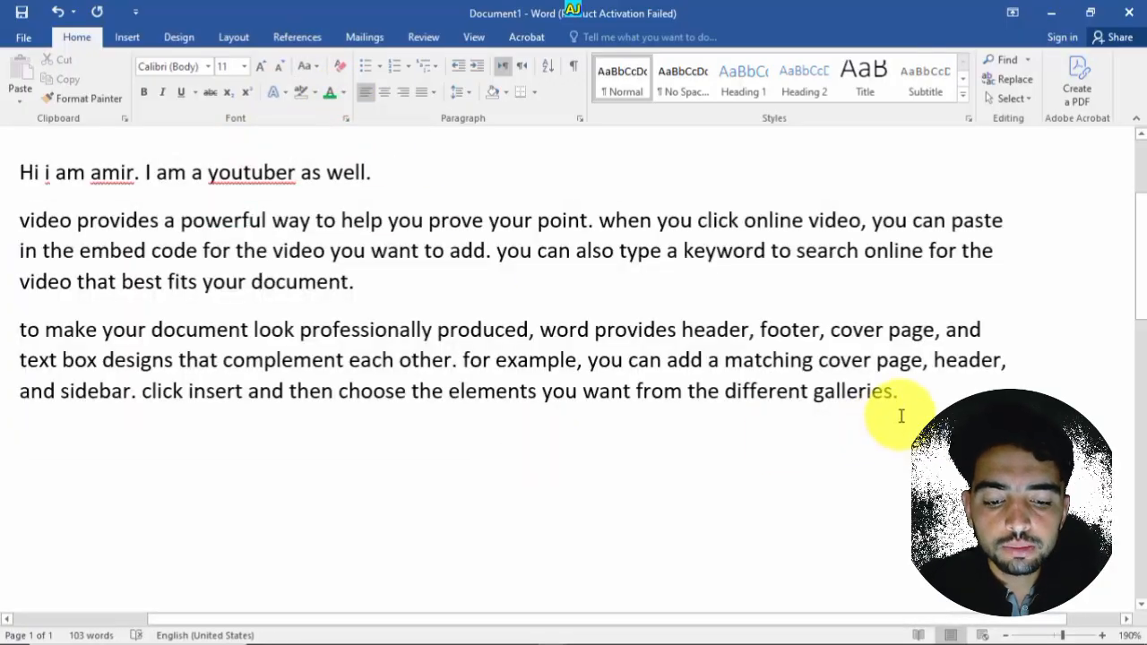
# - Select the two sample paragraphs and change them to Capitalize Each Word
pyautogui.moveTo(907, 396); pyautogui.dragTo(3, 233)
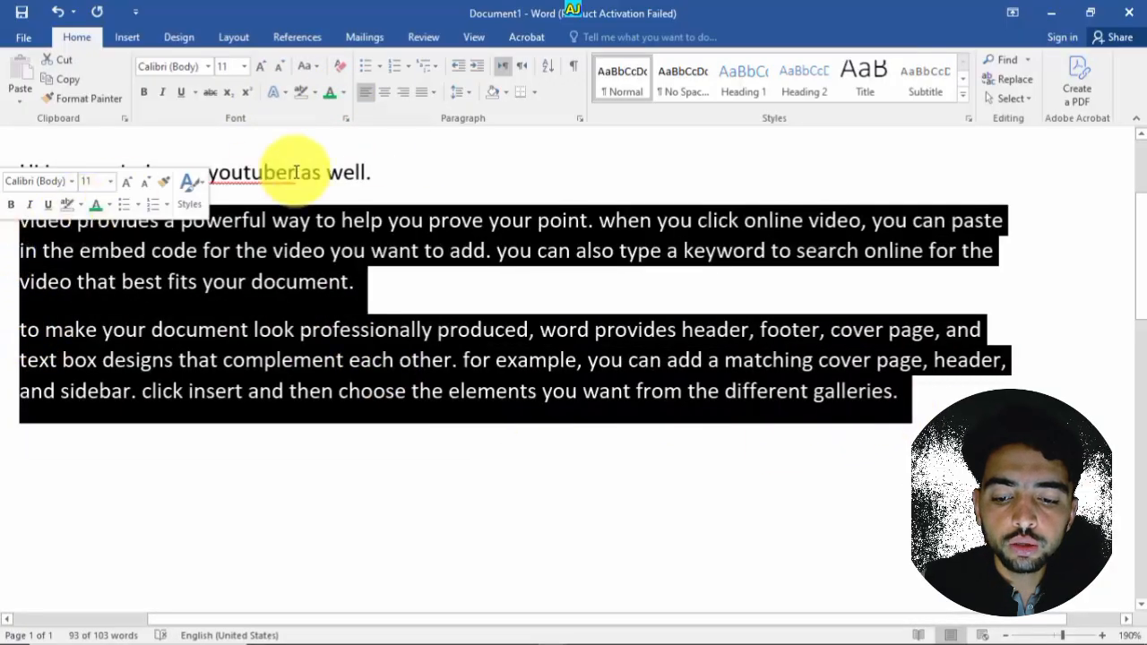
pyautogui.click(308, 65)
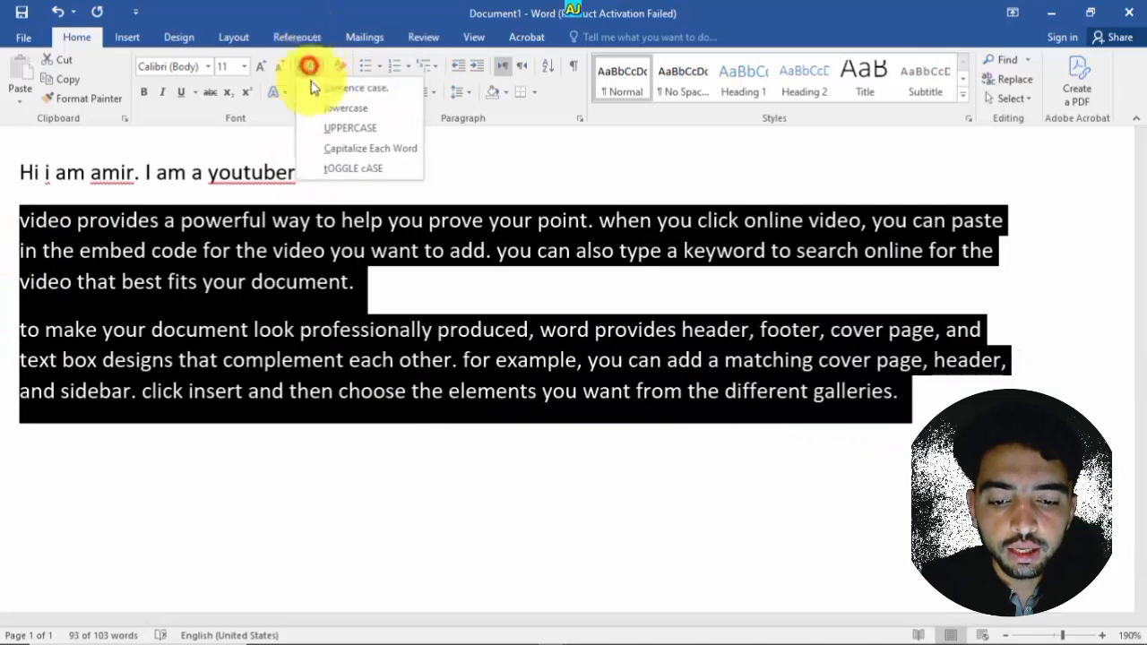
pyautogui.click(332, 141)
pyautogui.click(469, 362)
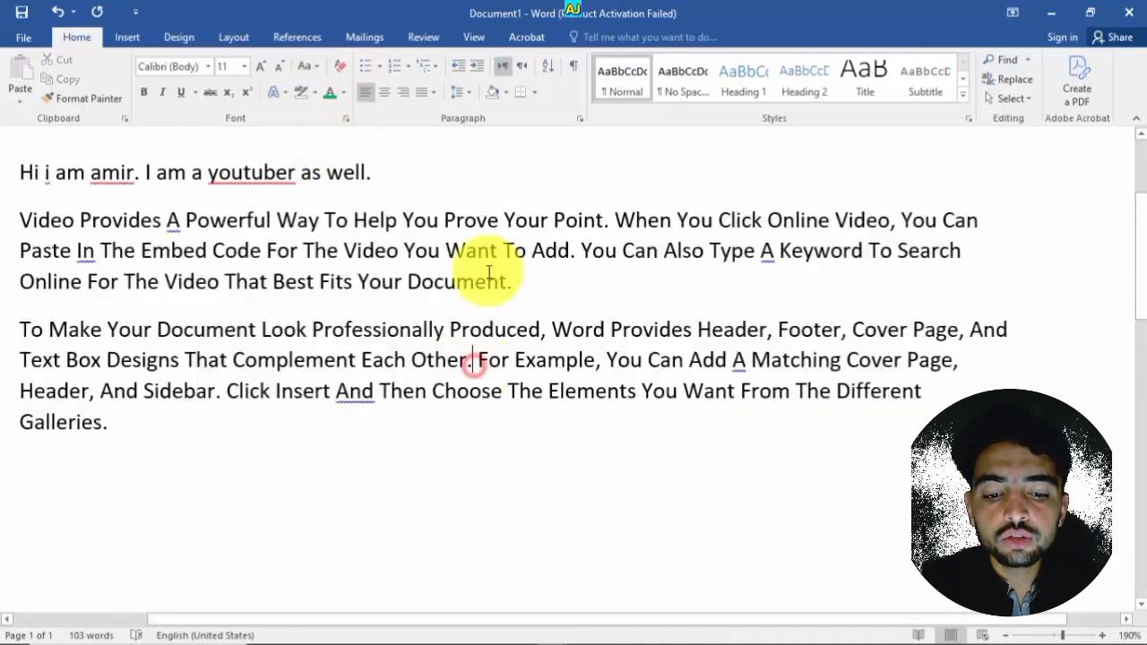
# - Select individual words in the paragraphs to examine their capitalization
pyautogui.moveTo(499, 225); pyautogui.dragTo(444, 223)
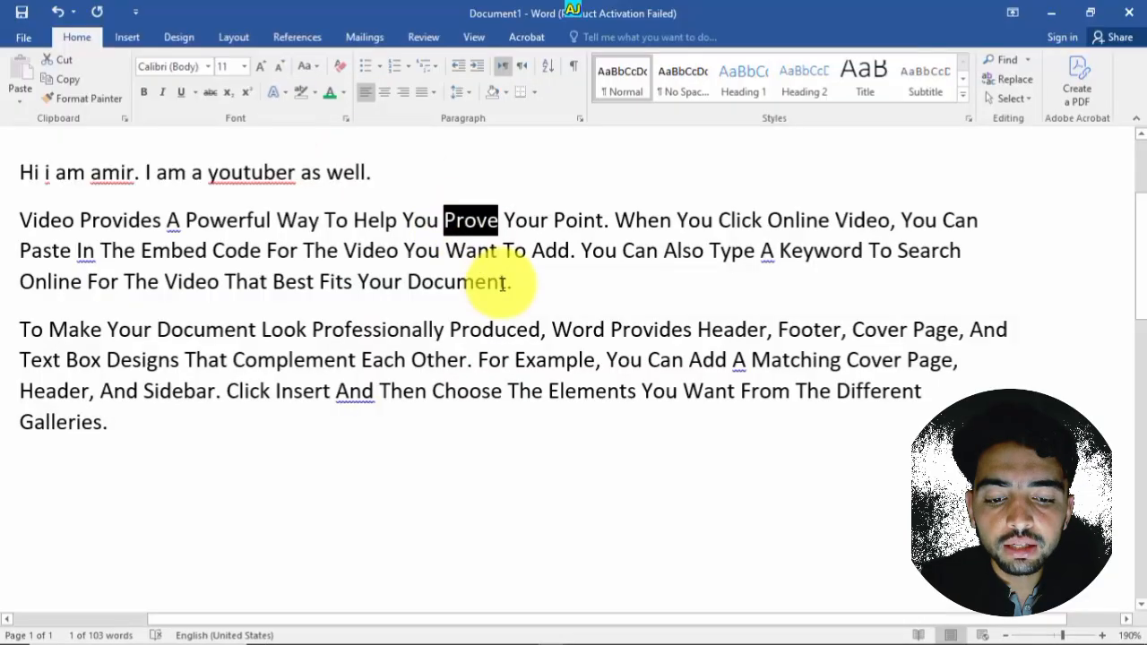
pyautogui.moveTo(422, 294)
pyautogui.mouseDown()
pyautogui.moveTo(395, 287)
pyautogui.moveTo(409, 285)
pyautogui.mouseUp()
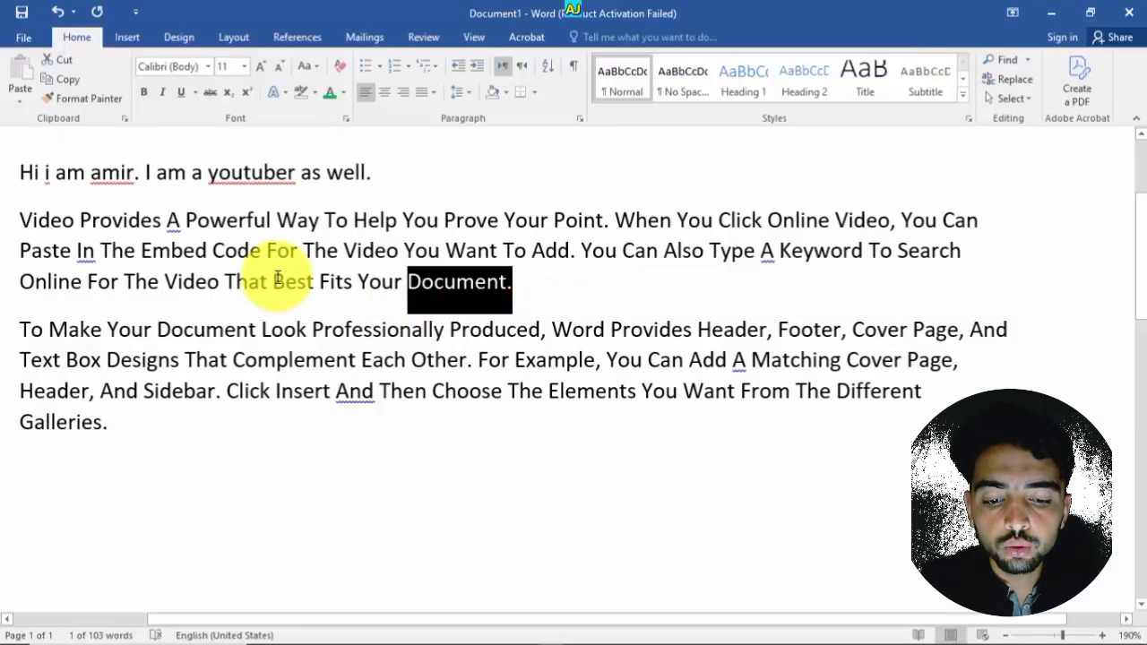
pyautogui.click(418, 376)
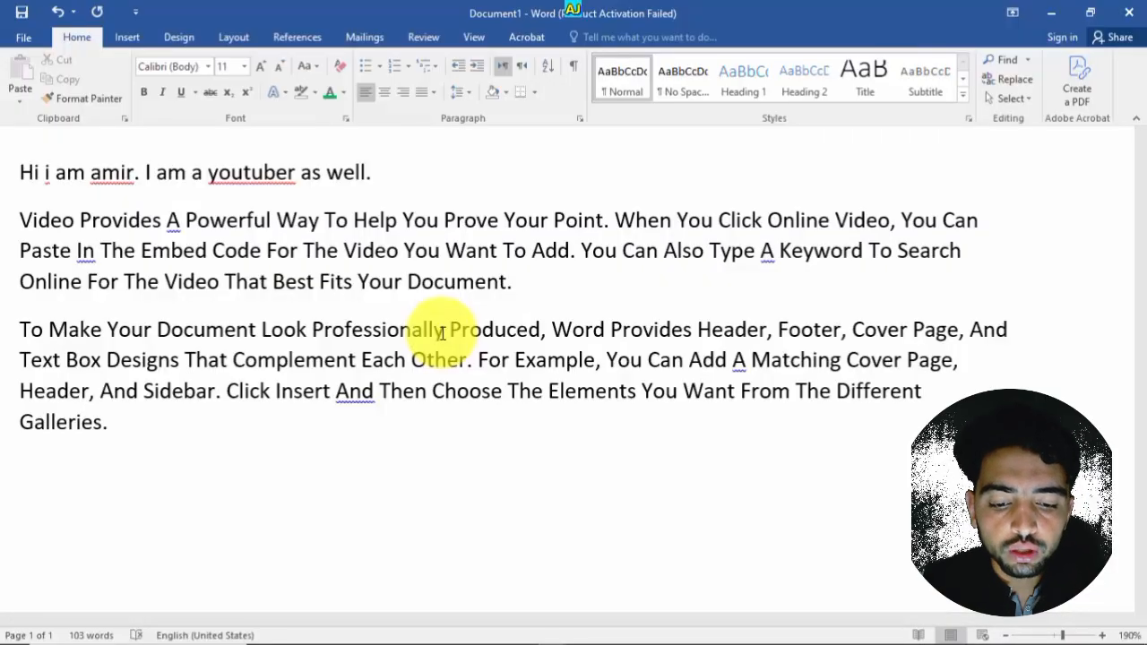
pyautogui.moveTo(452, 329); pyautogui.dragTo(310, 329)
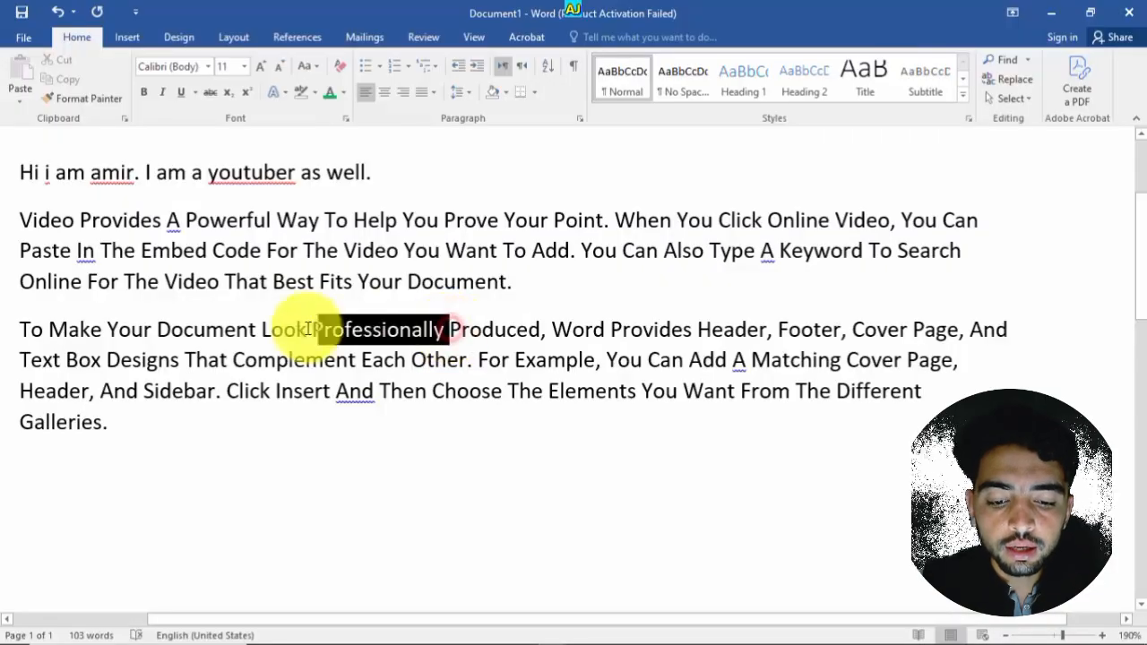
pyautogui.click(342, 362)
# - Select the first sentence and change it to Capitalize Each Word
pyautogui.hotkey('ctrl', 'a')
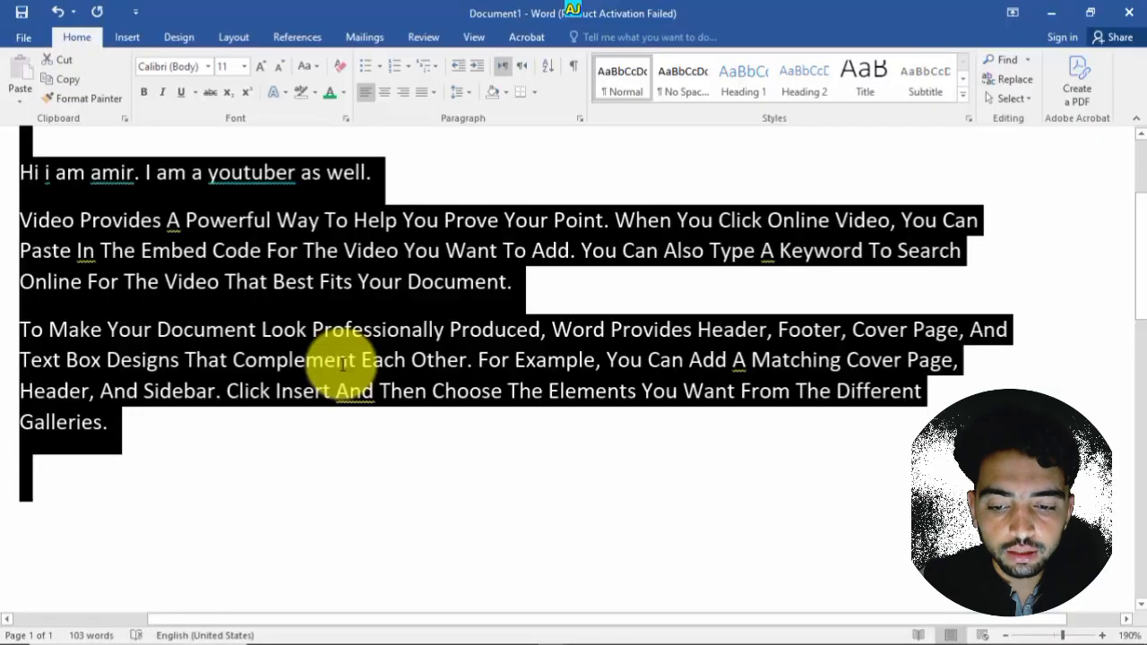
pyautogui.moveTo(394, 176); pyautogui.dragTo(20, 172)
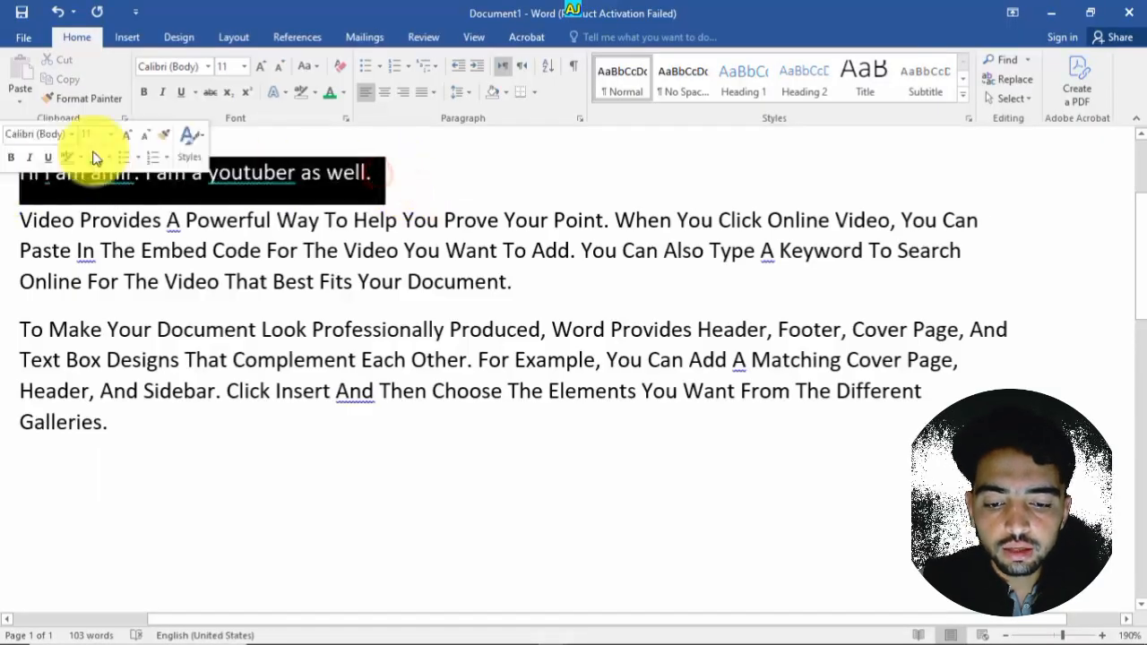
pyautogui.click(321, 72)
pyautogui.click(330, 151)
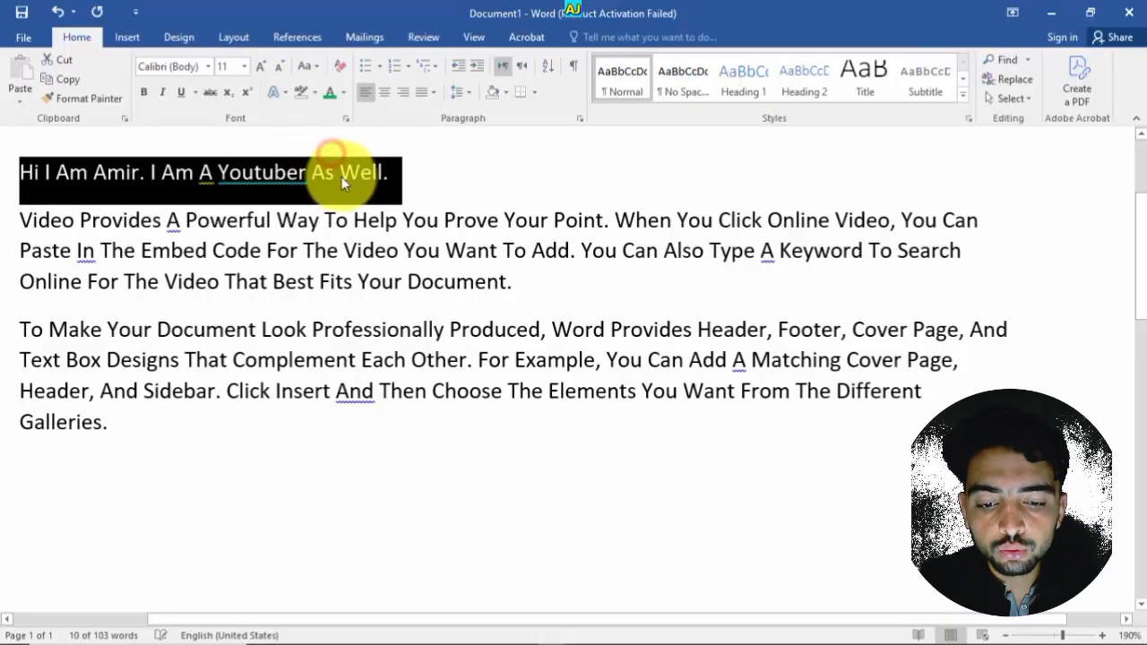
pyautogui.click(342, 173)
pyautogui.moveTo(383, 173); pyautogui.dragTo(290, 143)
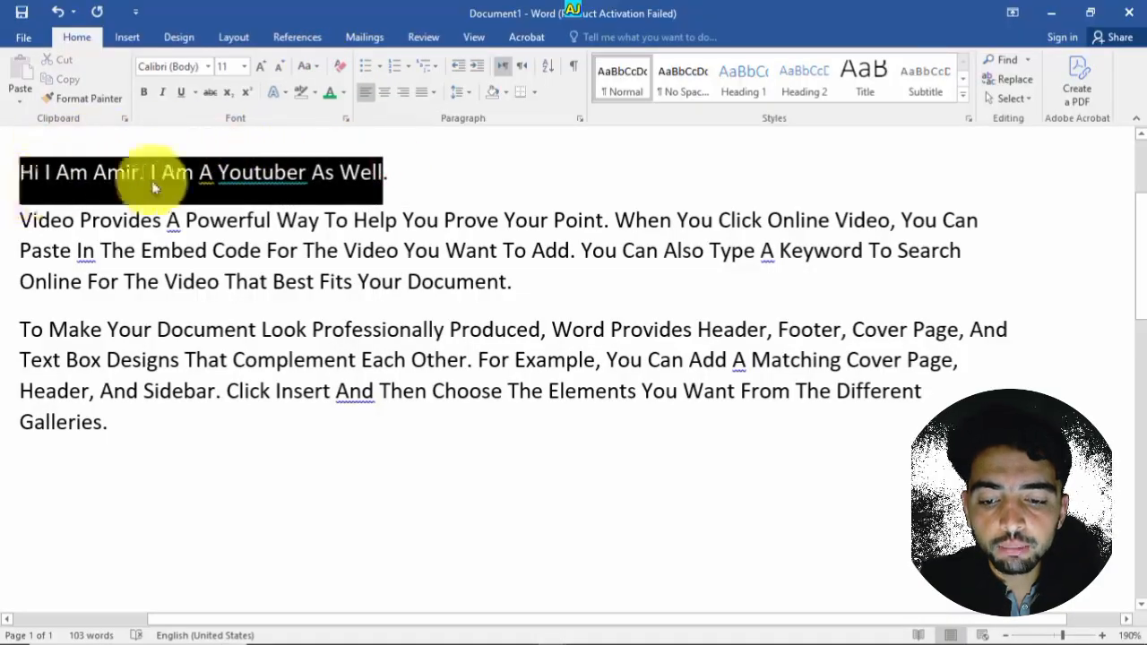
pyautogui.click(483, 183)
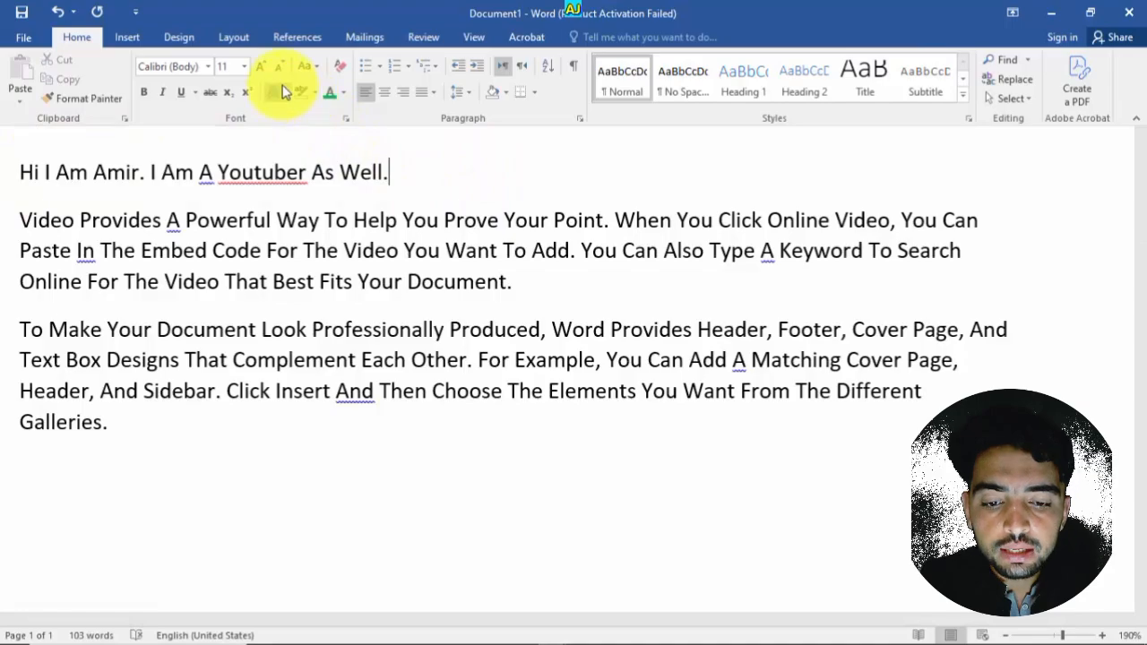
# - Select all the document text and change it to tOGGLE cASE
pyautogui.hotkey('ctrl', 'a')
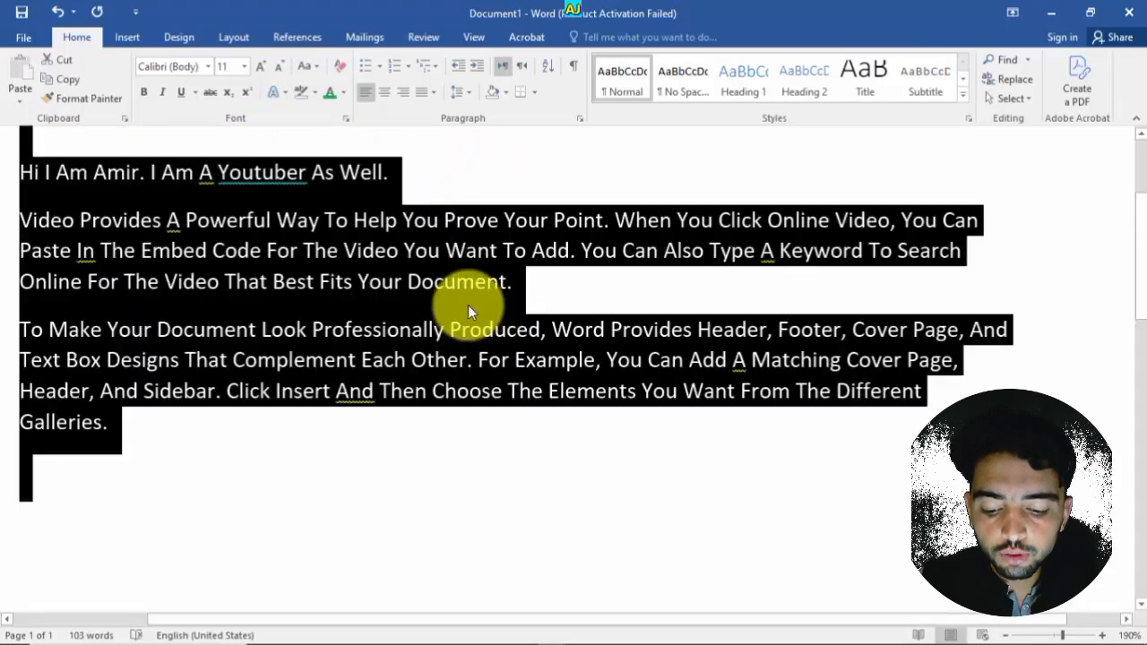
pyautogui.click(307, 67)
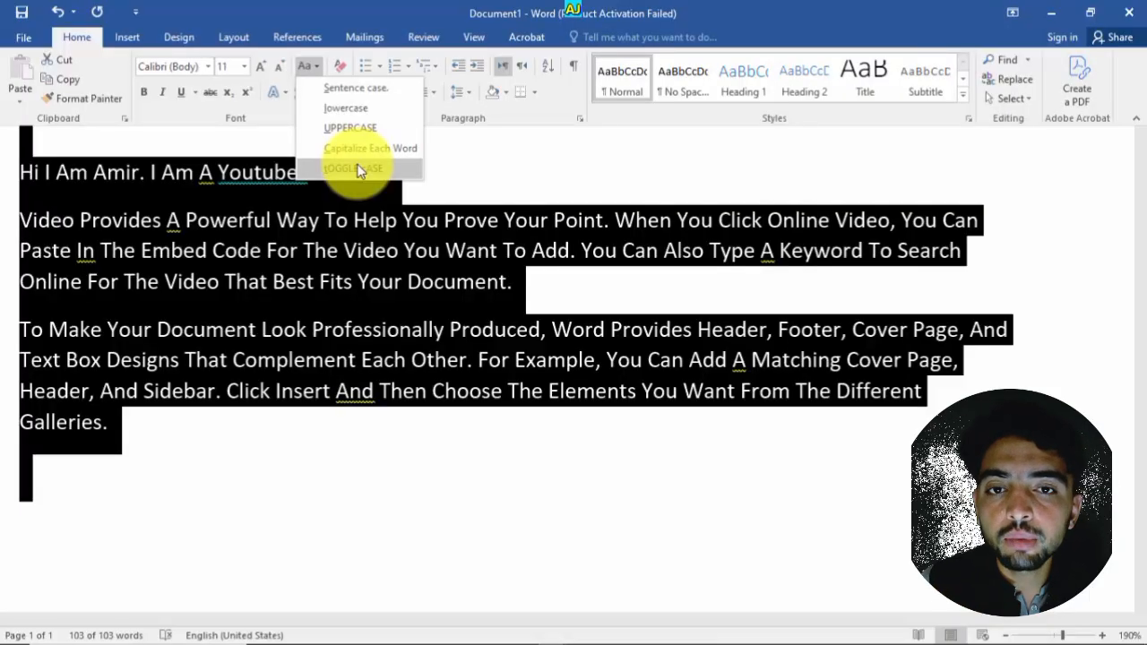
pyautogui.click(358, 170)
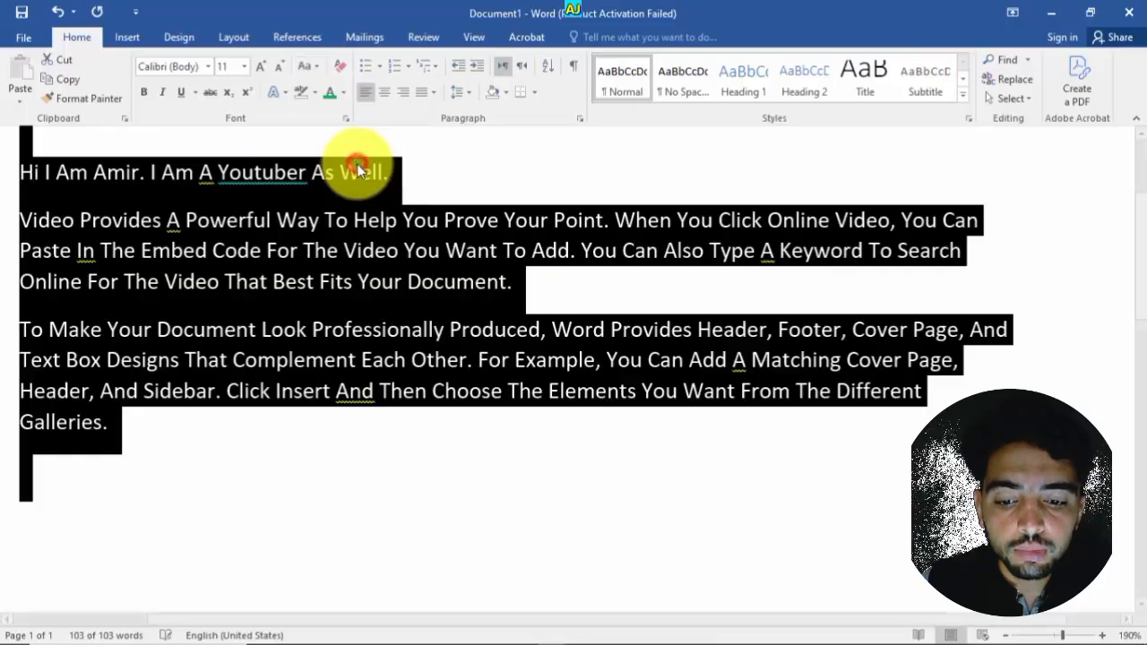
pyautogui.click(441, 301)
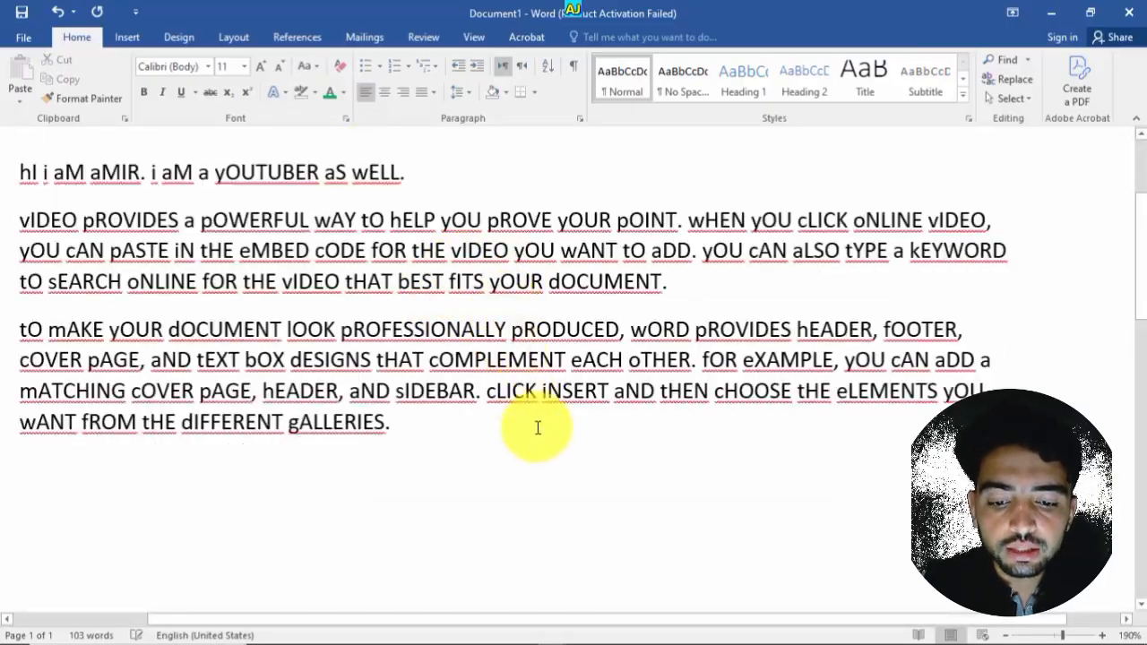